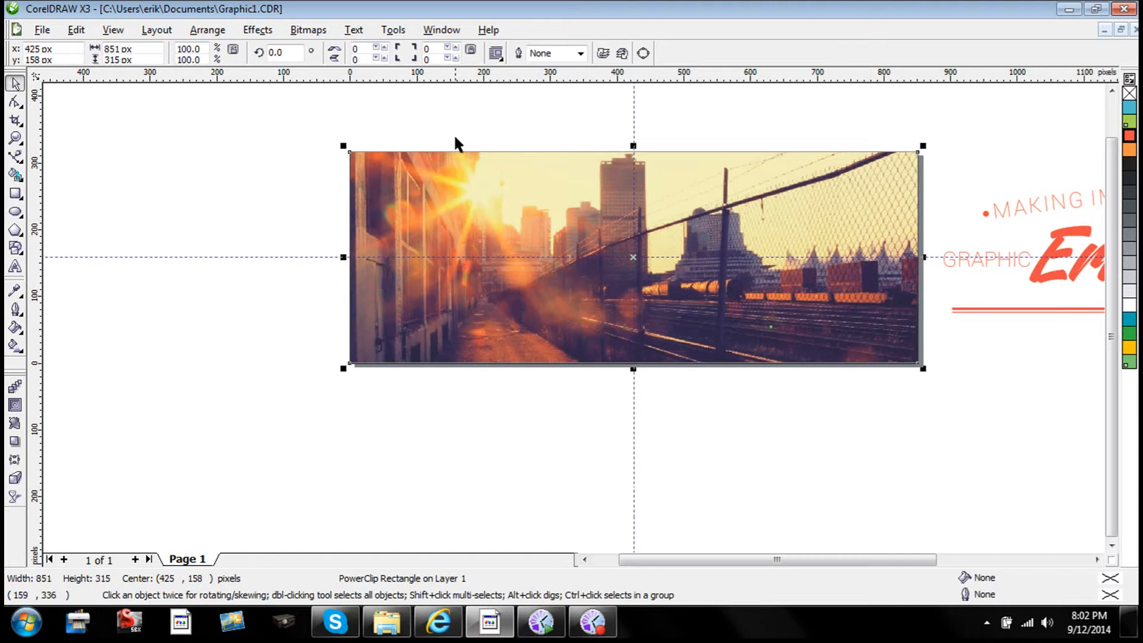
- Move the photo aside and shift the 851 × 315 px rectangle beneath it to about x 266, y 42 px
{"action": "left_click", "coordinate": [454, 138]}
{"action": "left_click_drag", "start_coordinate": [590, 157], "coordinate": [339, 296]}
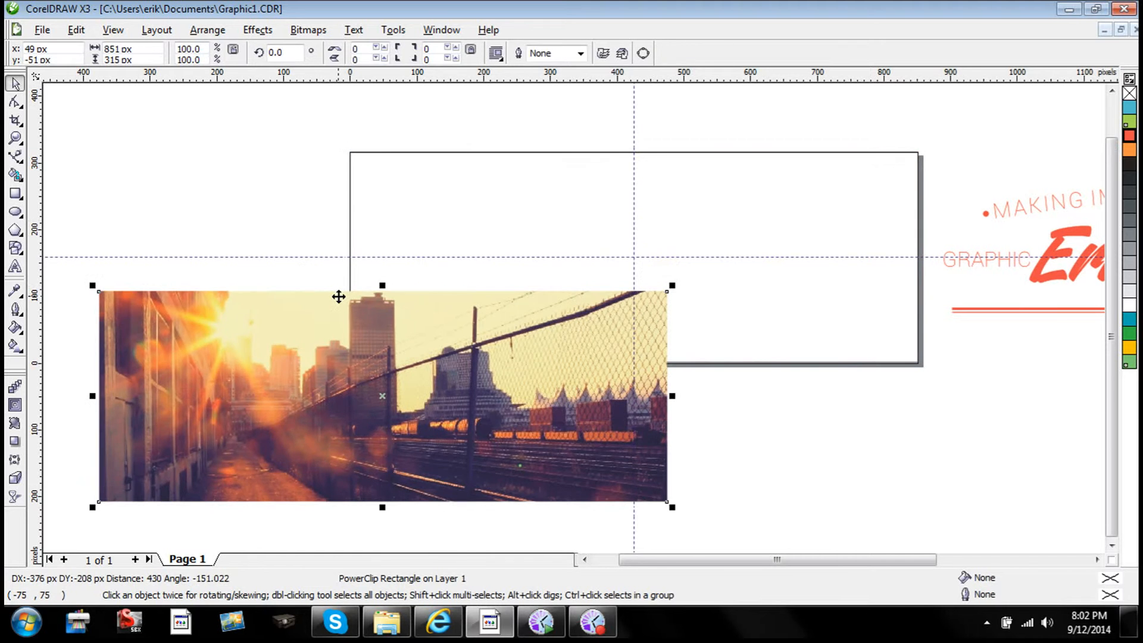
{"action": "left_click", "coordinate": [618, 153]}
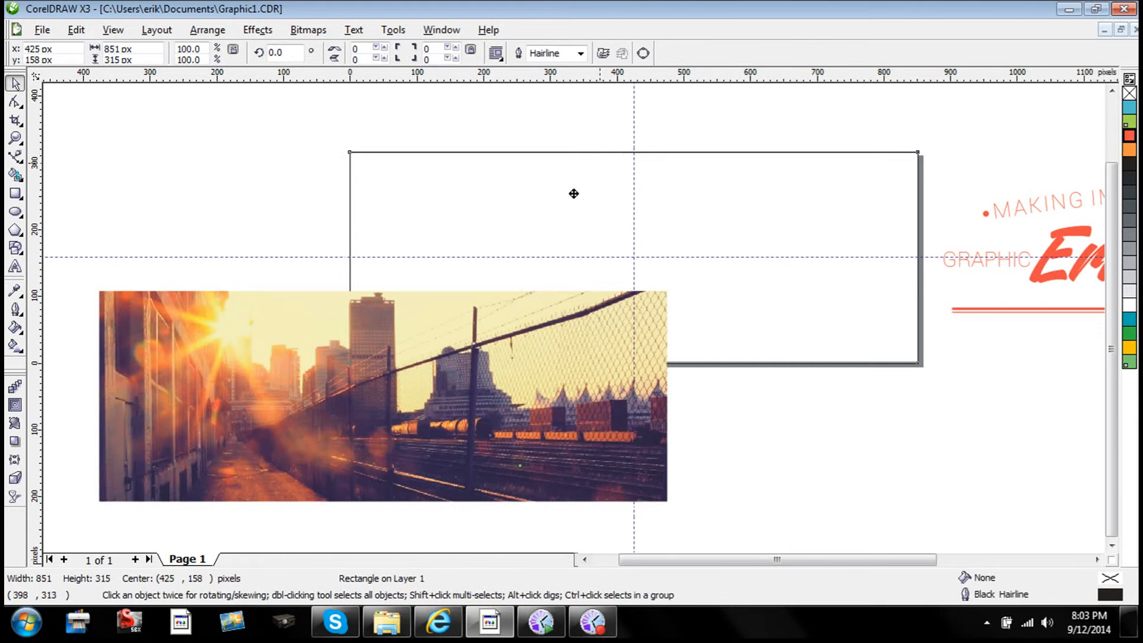
{"action": "left_click_drag", "start_coordinate": [573, 194], "coordinate": [511, 229]}
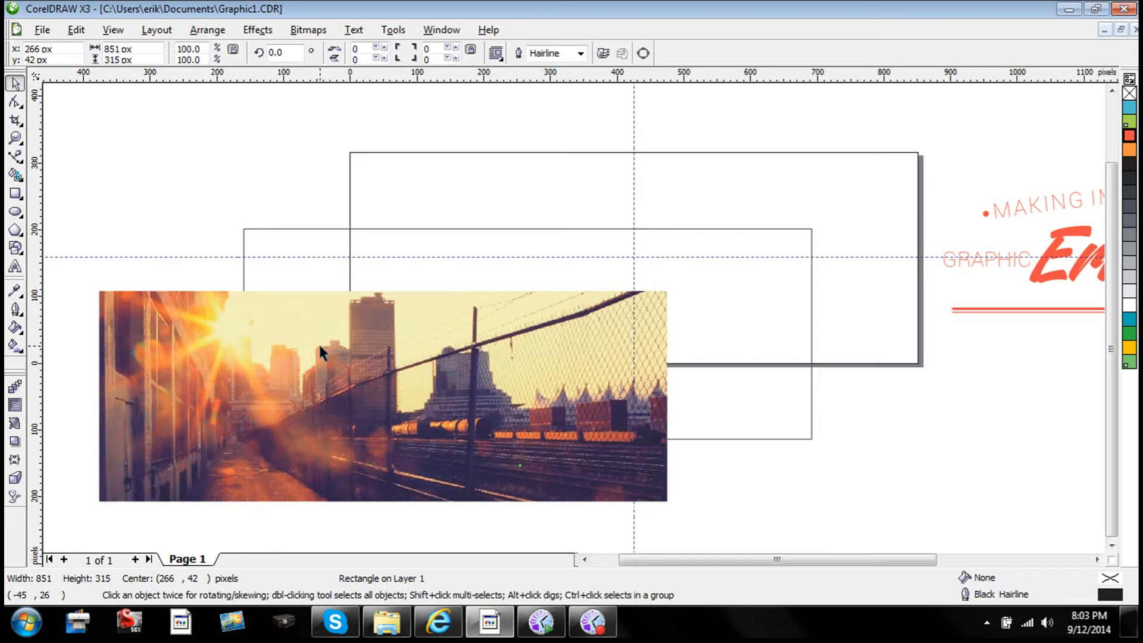
- Bring the shifted rectangle to the front and return the photo to its place on the page, centred at 425, 158 px
{"action": "key", "text": "shift+Page_Up"}
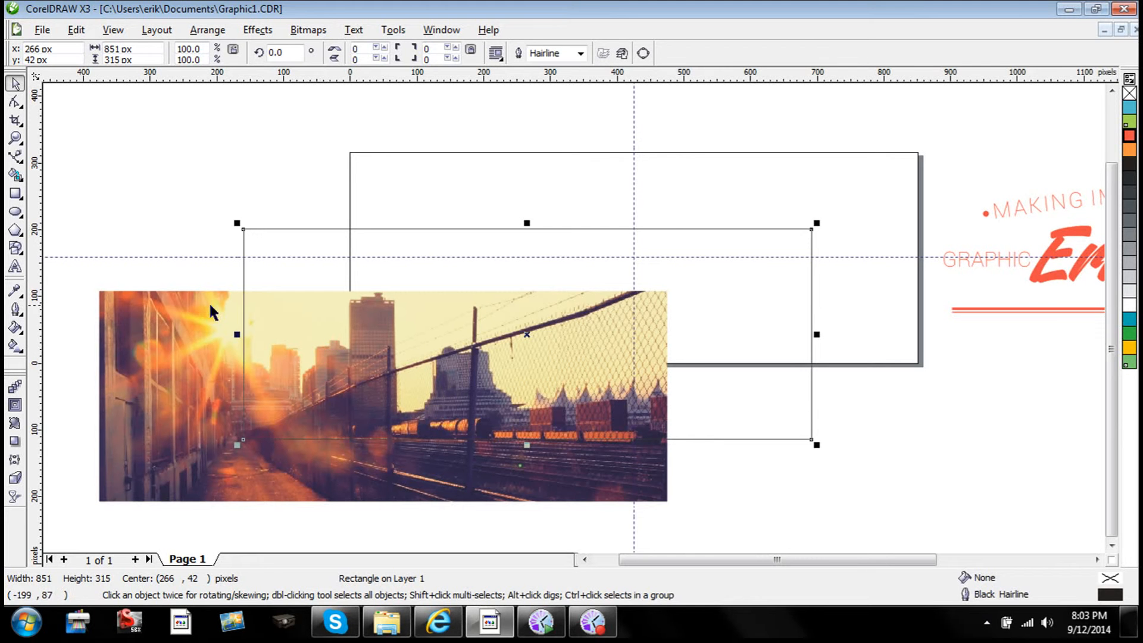
{"action": "left_click", "coordinate": [209, 310]}
{"action": "left_click_drag", "start_coordinate": [280, 413], "coordinate": [531, 274]}
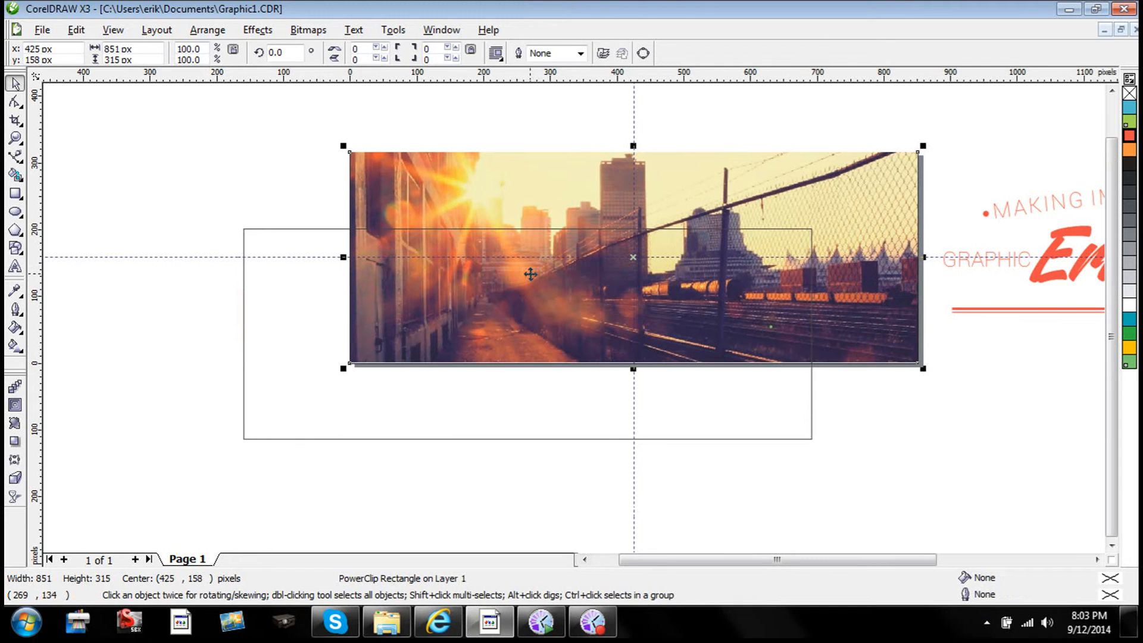
- Fill the shifted rectangle with black and remove its outline
{"action": "left_click", "coordinate": [374, 230]}
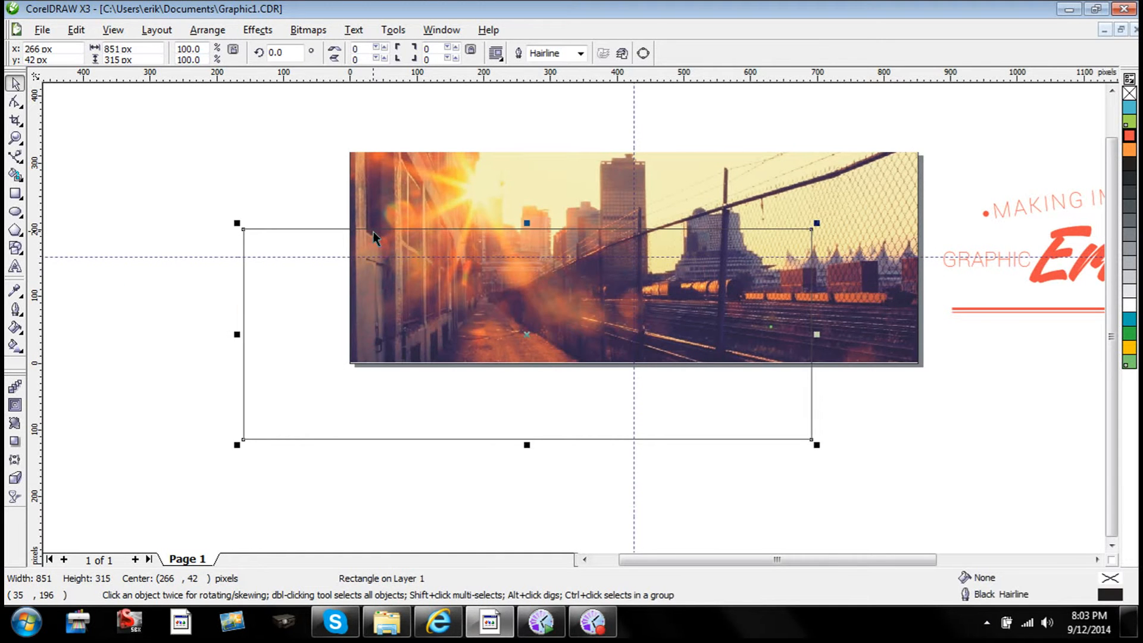
{"action": "left_click", "coordinate": [1127, 165]}
{"action": "right_click", "coordinate": [1130, 94]}
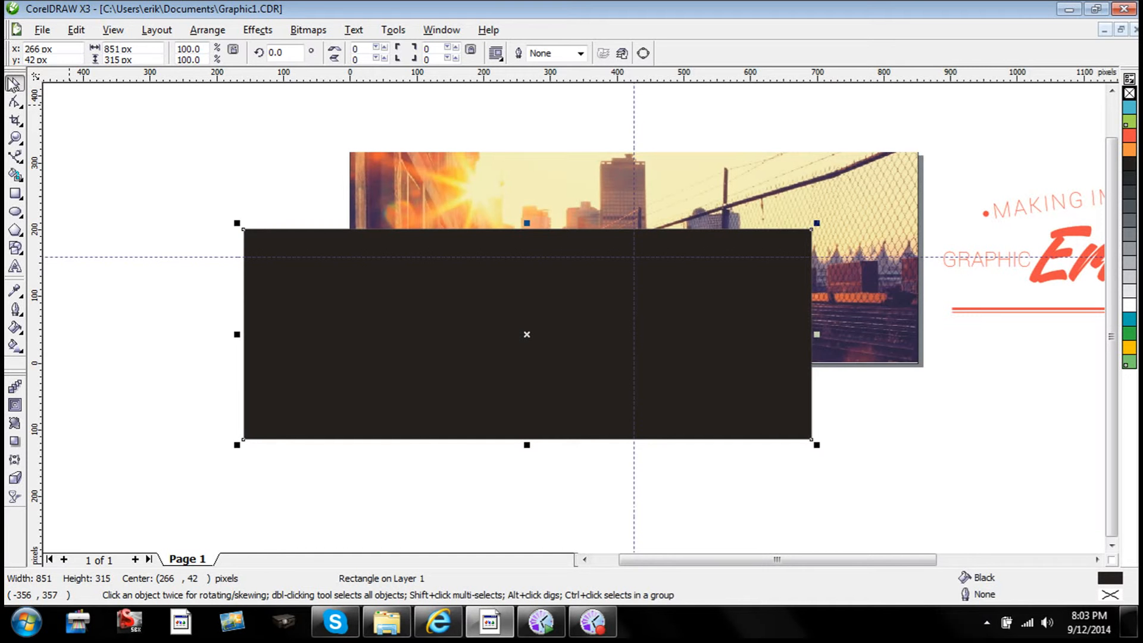
{"action": "left_click", "coordinate": [1017, 560]}
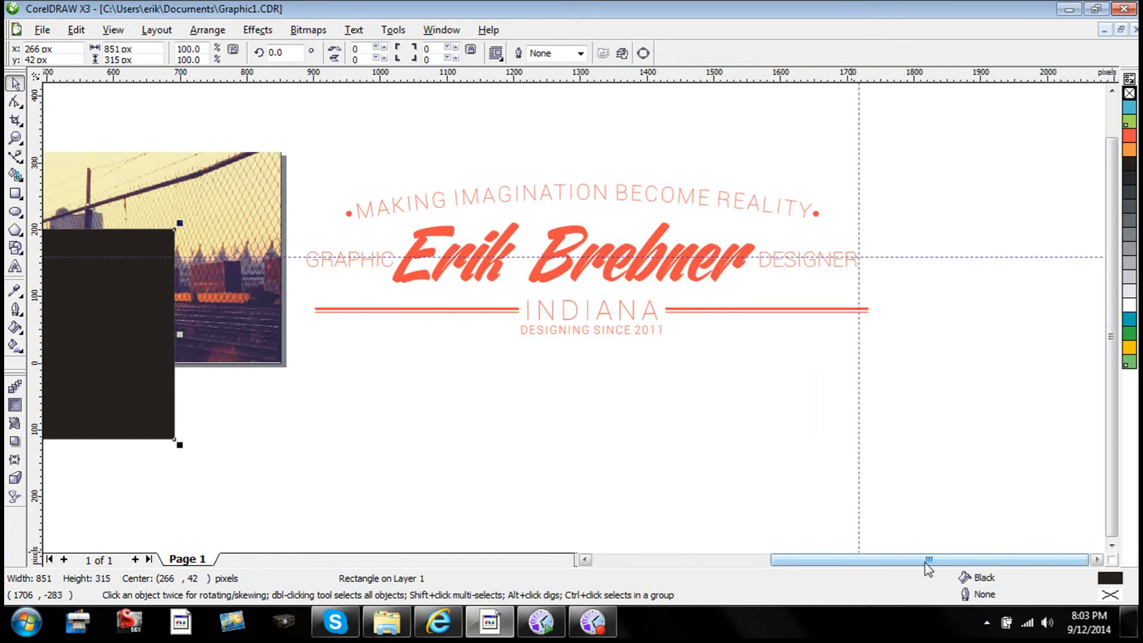
{"action": "left_click_drag", "start_coordinate": [927, 561], "coordinate": [952, 546]}
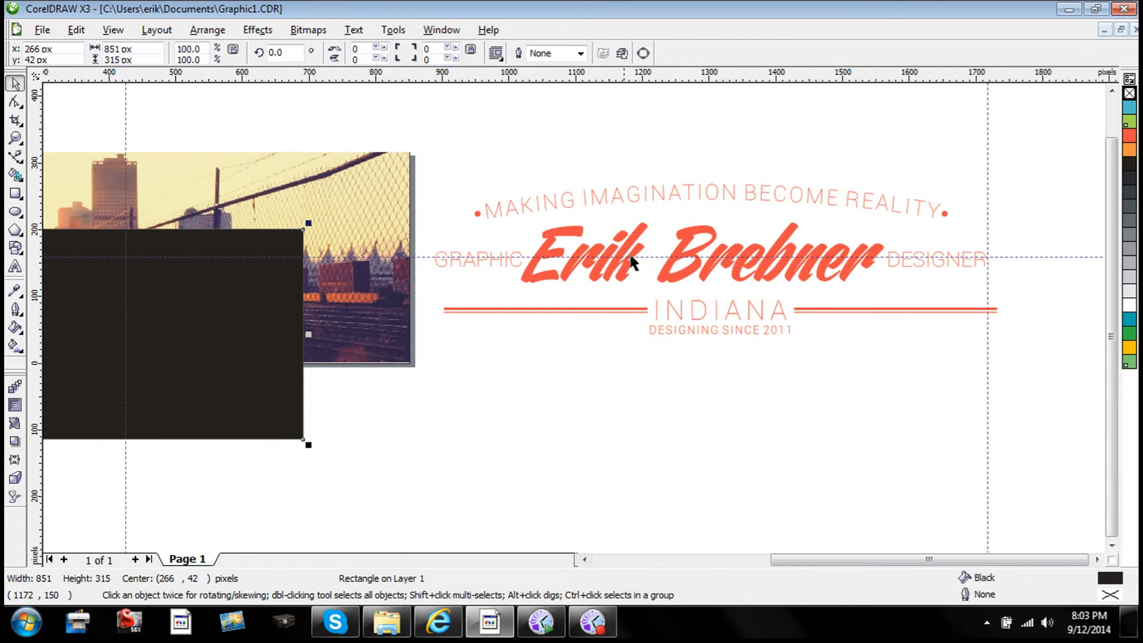
{"action": "left_click", "coordinate": [733, 255]}
{"action": "left_click_drag", "start_coordinate": [732, 255], "coordinate": [678, 238]}
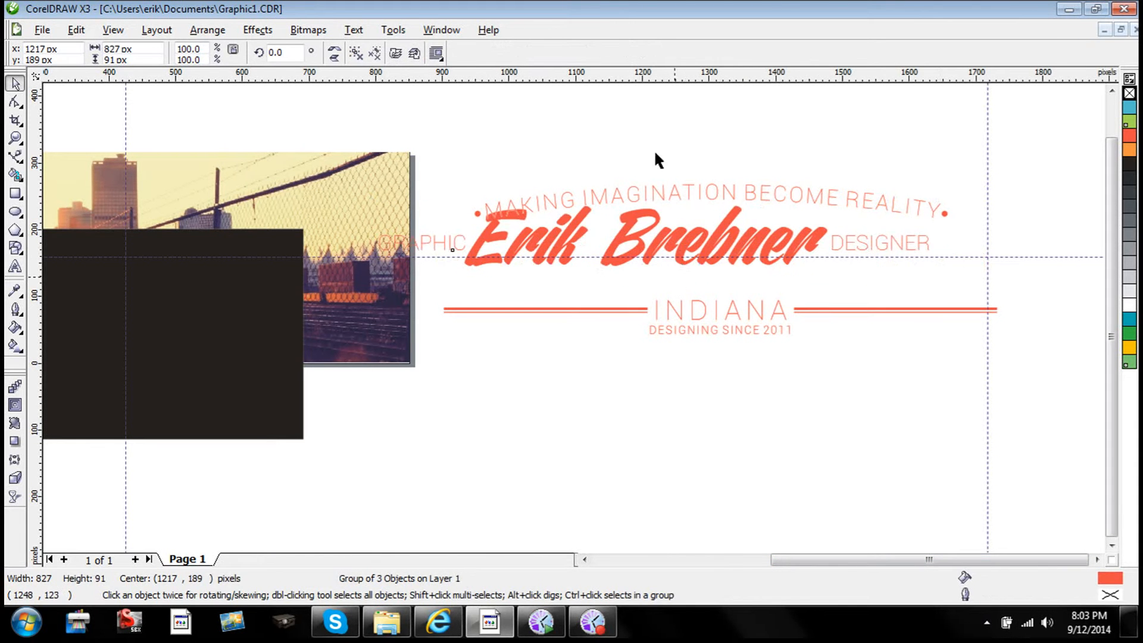
{"action": "key", "text": "Escape"}
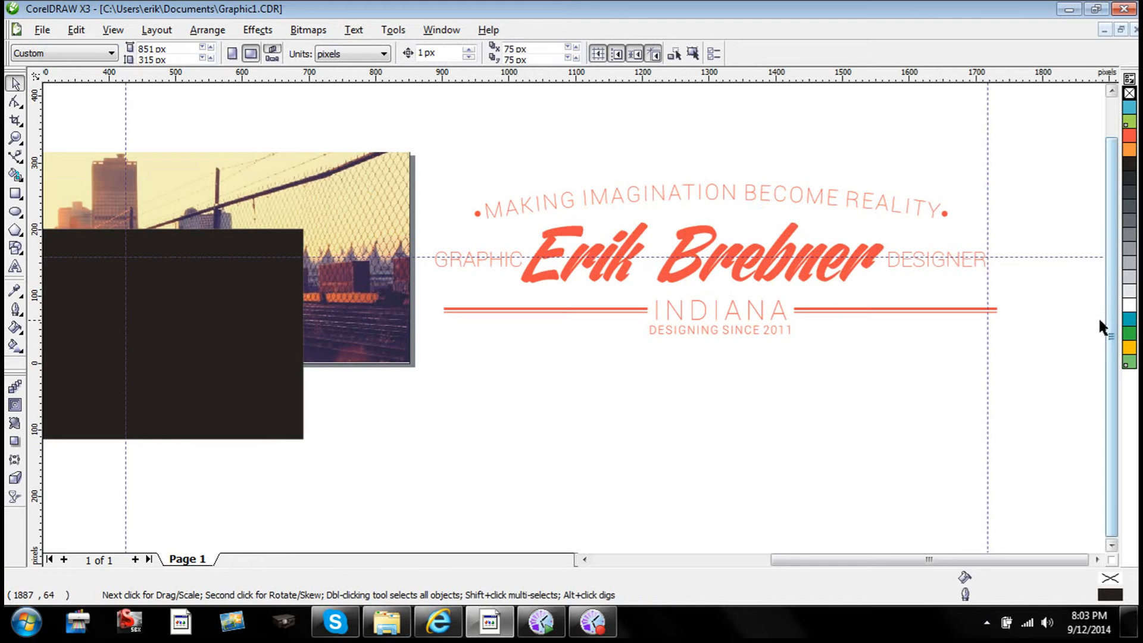
- Centre the black rectangle on the page so it covers the photo
{"action": "left_click_drag", "start_coordinate": [874, 568], "coordinate": [731, 566]}
{"action": "left_click", "coordinate": [486, 364]}
{"action": "left_click_drag", "start_coordinate": [485, 365], "coordinate": [467, 388]}
{"action": "key", "text": "ctrl+z"}
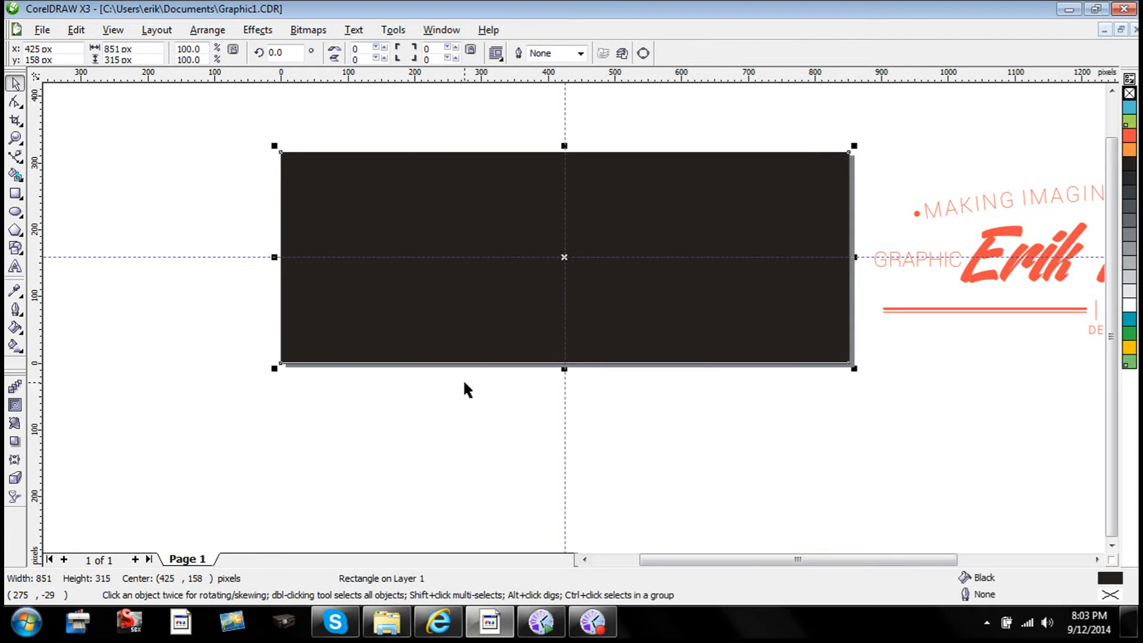
- Apply a radial transparency to the black rectangle so the photo shows through its centre
{"action": "left_click", "coordinate": [14, 496]}
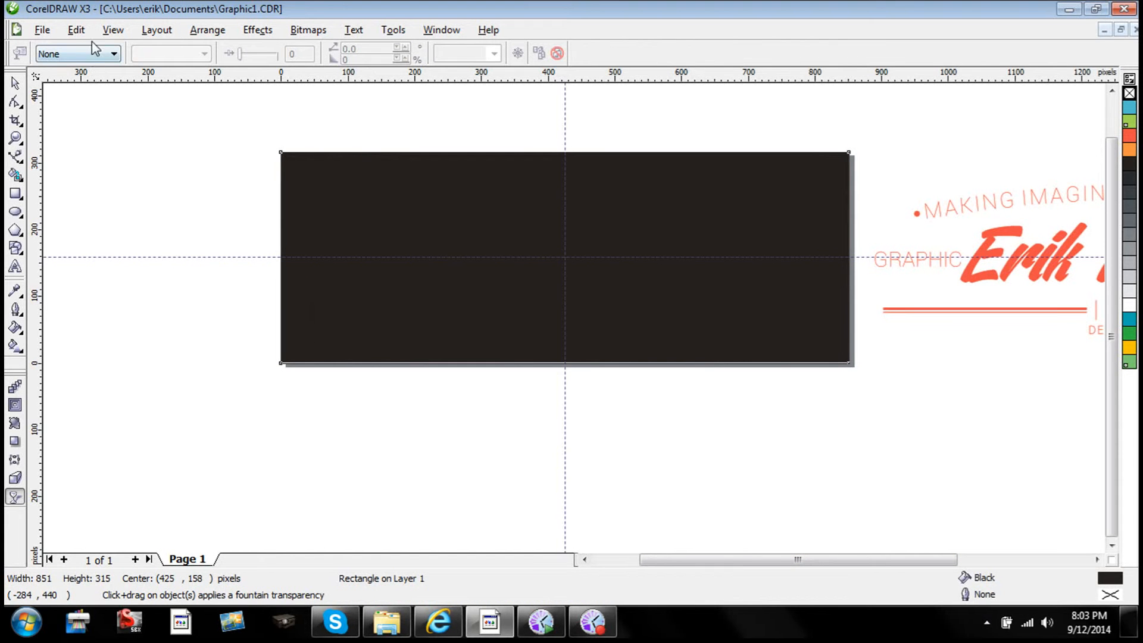
{"action": "left_click", "coordinate": [96, 54]}
{"action": "left_click", "coordinate": [84, 83]}
{"action": "left_click", "coordinate": [89, 54]}
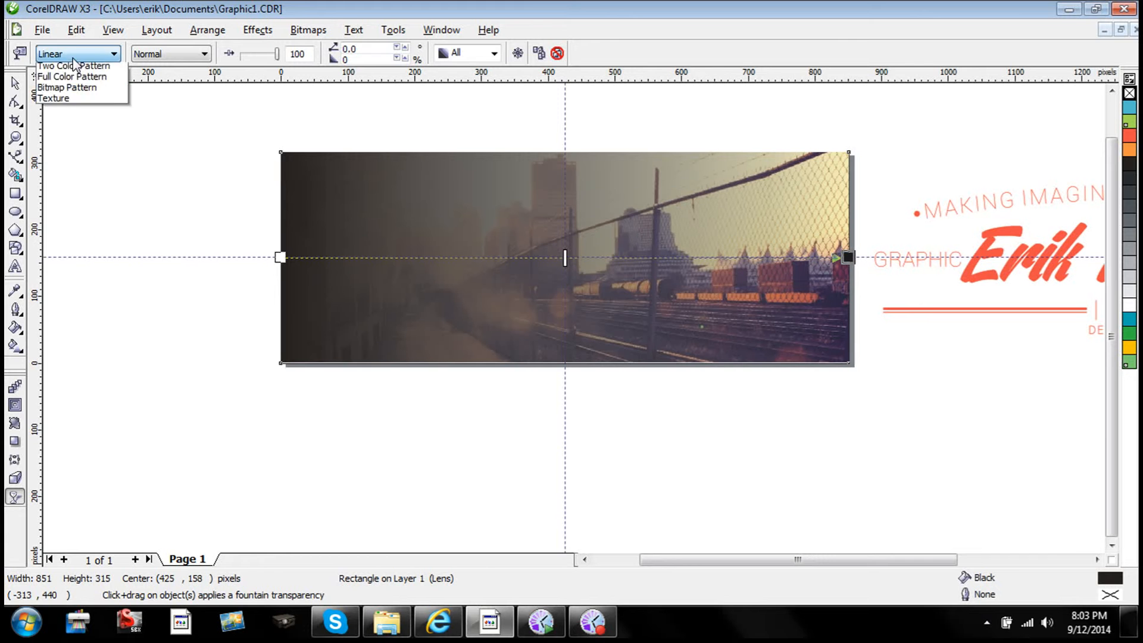
{"action": "left_click", "coordinate": [78, 103]}
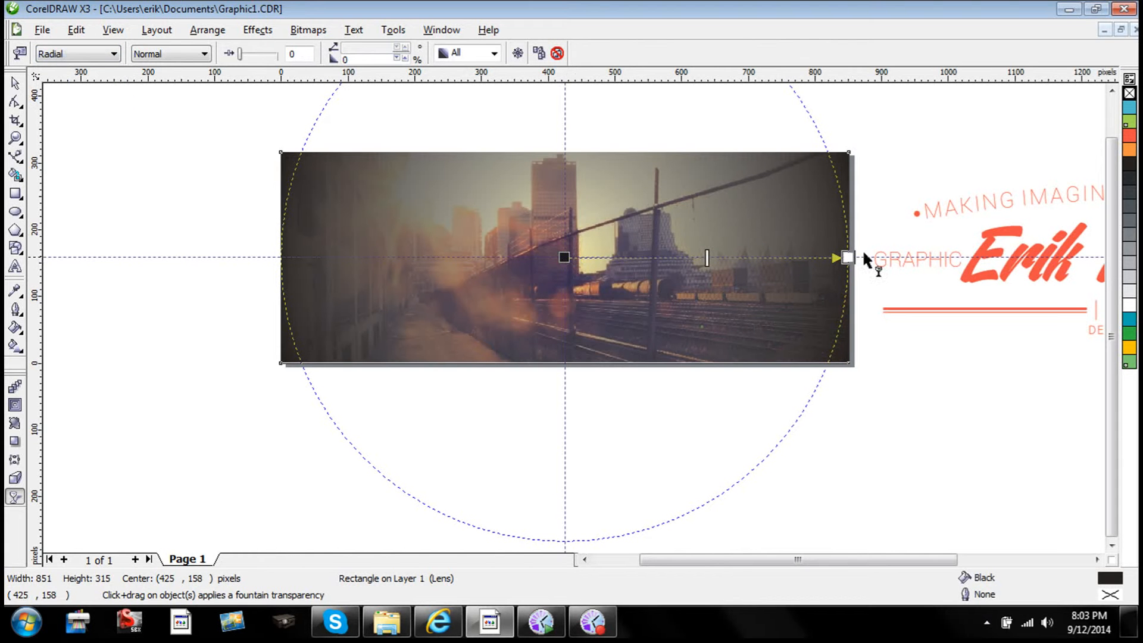
- Shrink the radial transparency circle to the rectangle's height and shift its midpoint towards the outer edge
{"action": "left_click_drag", "start_coordinate": [847, 257], "coordinate": [564, 151]}
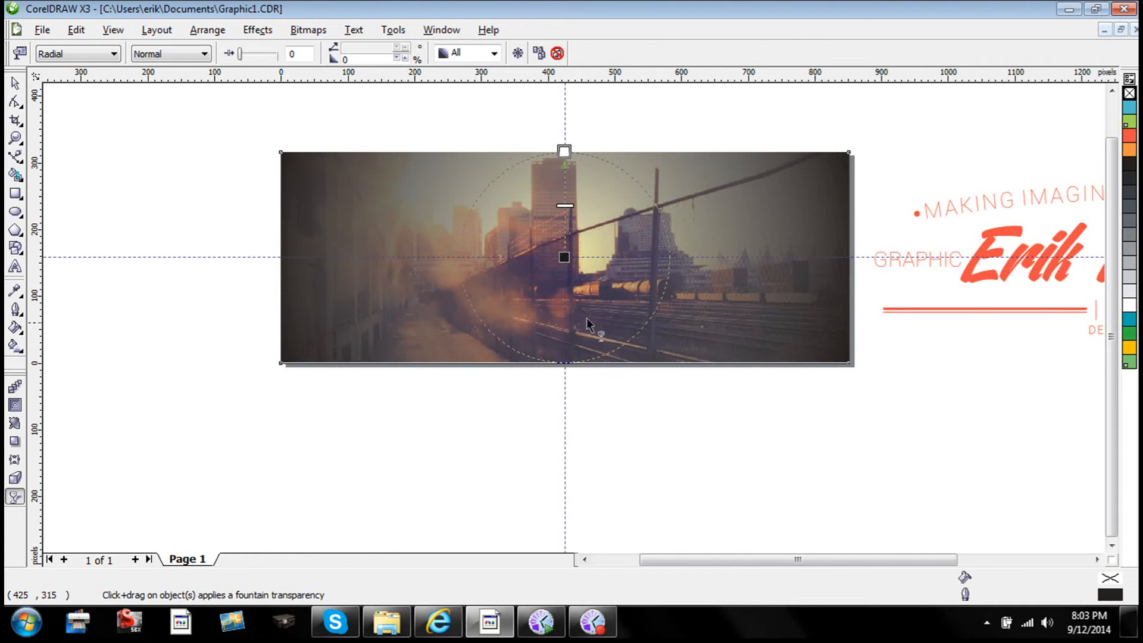
{"action": "mouse_move", "coordinate": [565, 205]}
{"action": "left_mouse_down"}
{"action": "mouse_move", "coordinate": [565, 225]}
{"action": "mouse_move", "coordinate": [564, 190]}
{"action": "left_mouse_up"}
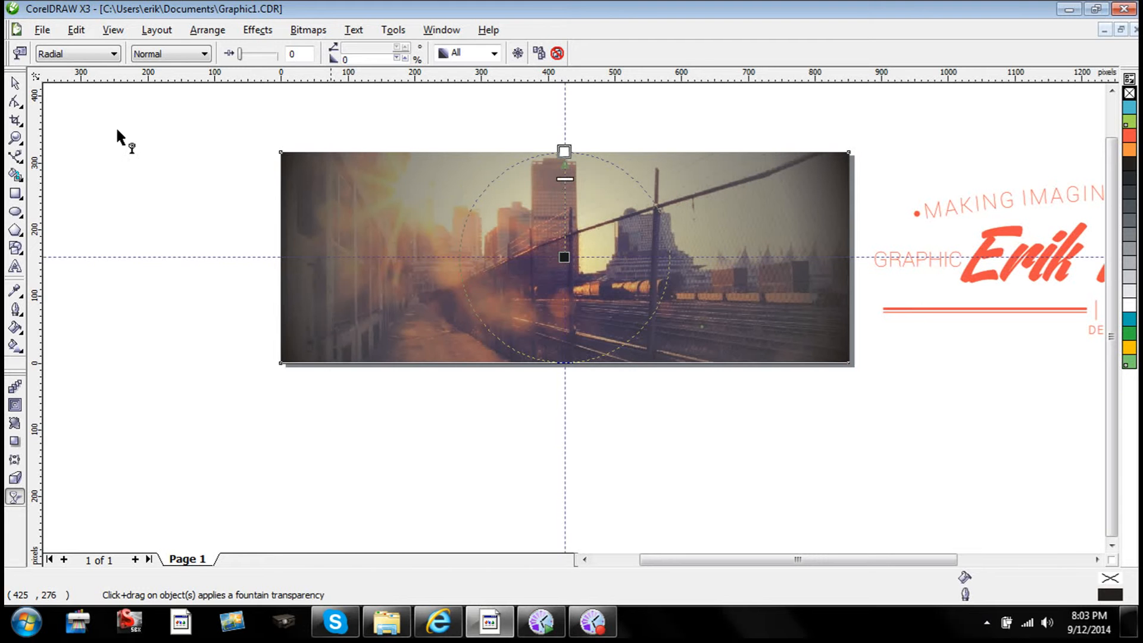
{"action": "left_click", "coordinate": [15, 83]}
- Set the black rectangle's transparency mode to Multiply
{"action": "scroll", "coordinate": [574, 316], "scroll_direction": "up", "scroll_amount": 2}
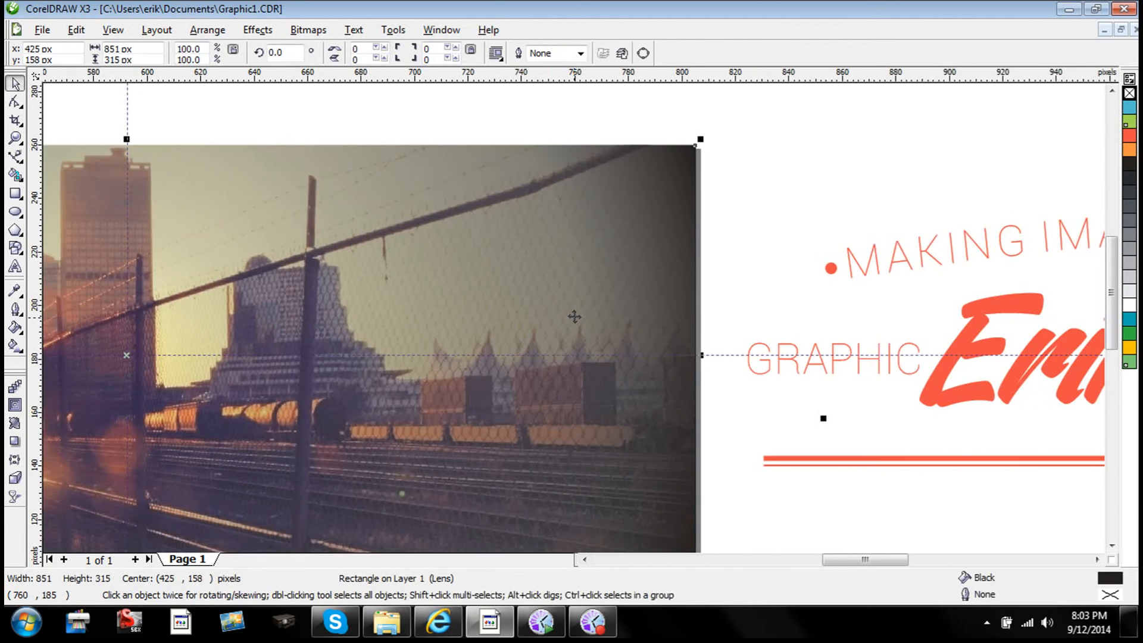
{"action": "scroll", "coordinate": [574, 316], "scroll_direction": "up", "scroll_amount": 1}
{"action": "scroll", "coordinate": [574, 318], "scroll_direction": "down", "scroll_amount": 4}
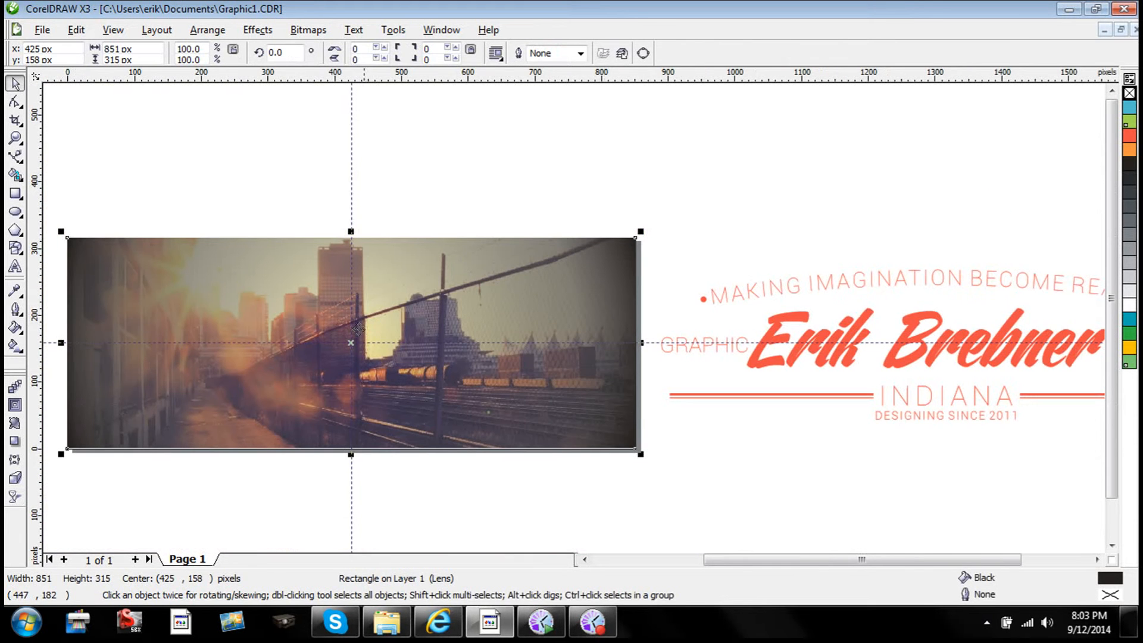
{"action": "left_click", "coordinate": [584, 559]}
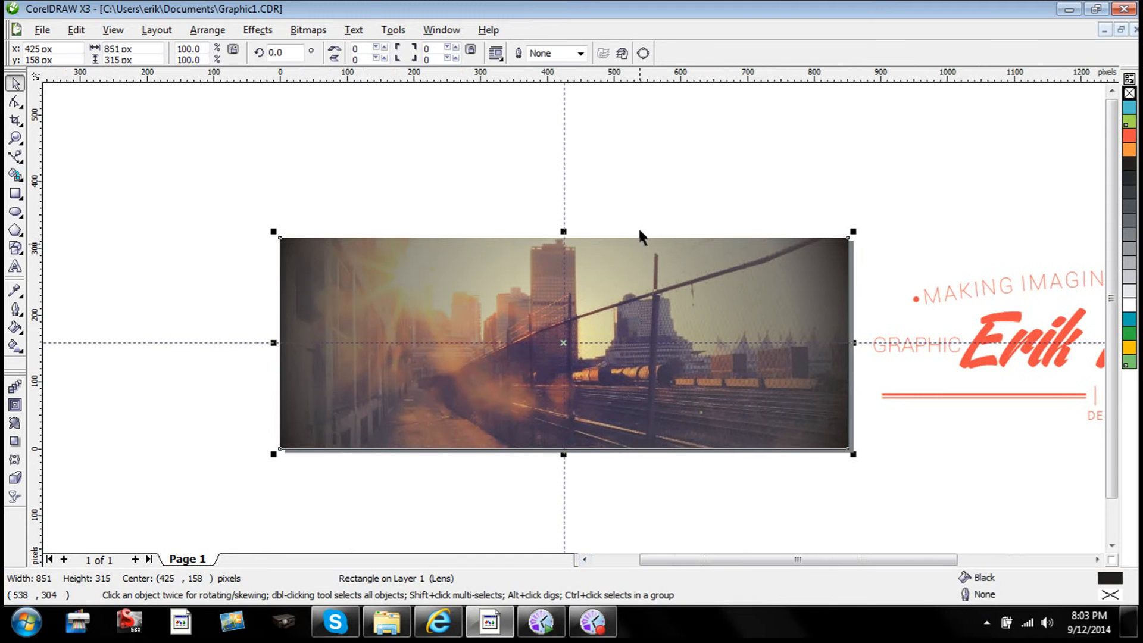
{"action": "key", "text": "Escape"}
{"action": "left_click", "coordinate": [692, 296]}
{"action": "left_click", "coordinate": [13, 498]}
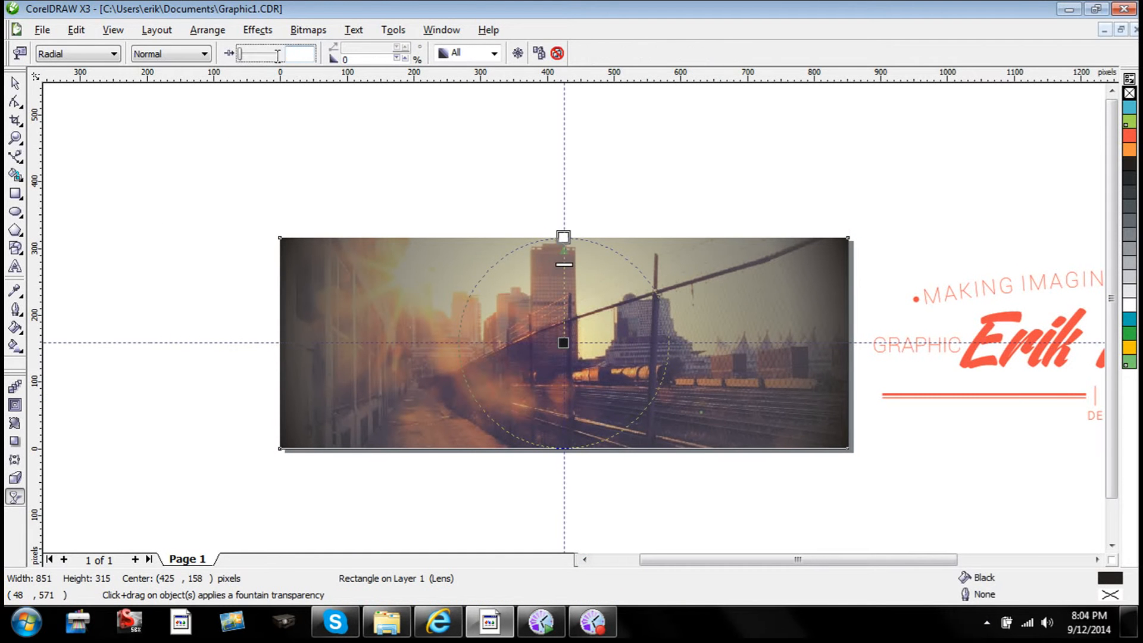
{"action": "left_click", "coordinate": [203, 54]}
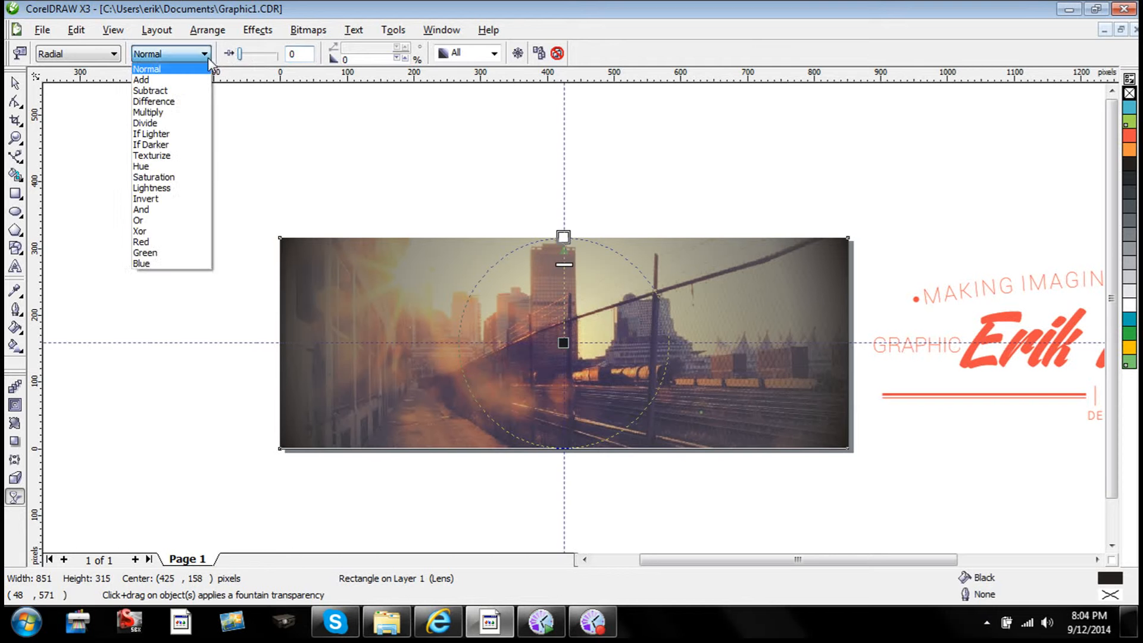
{"action": "left_click", "coordinate": [171, 107]}
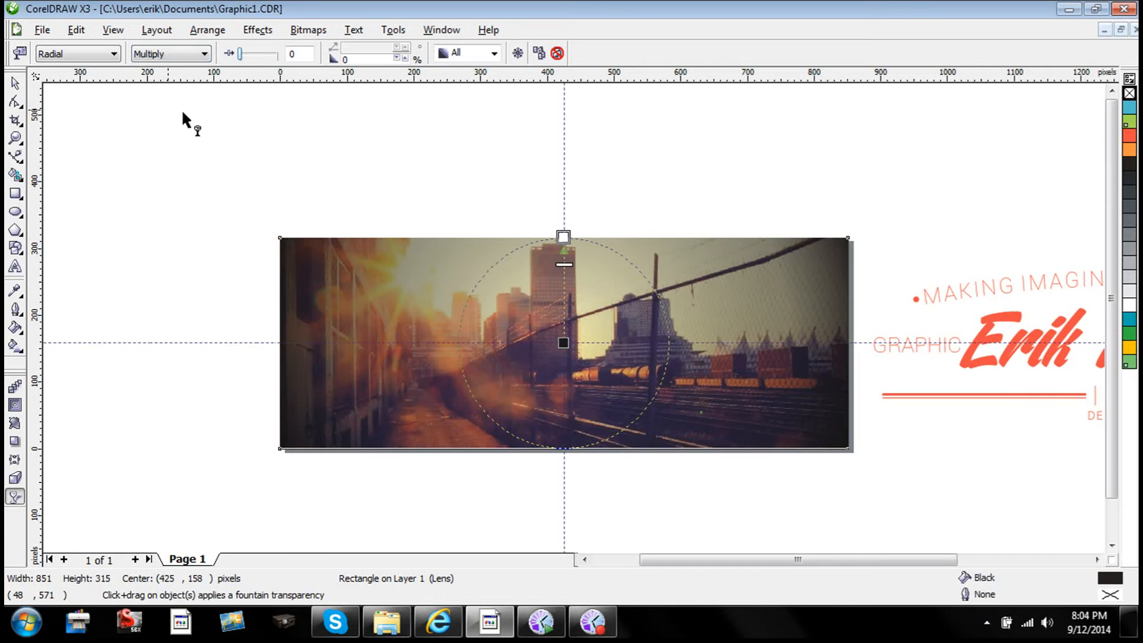
{"action": "left_click", "coordinate": [15, 84]}
{"action": "left_click", "coordinate": [331, 229]}
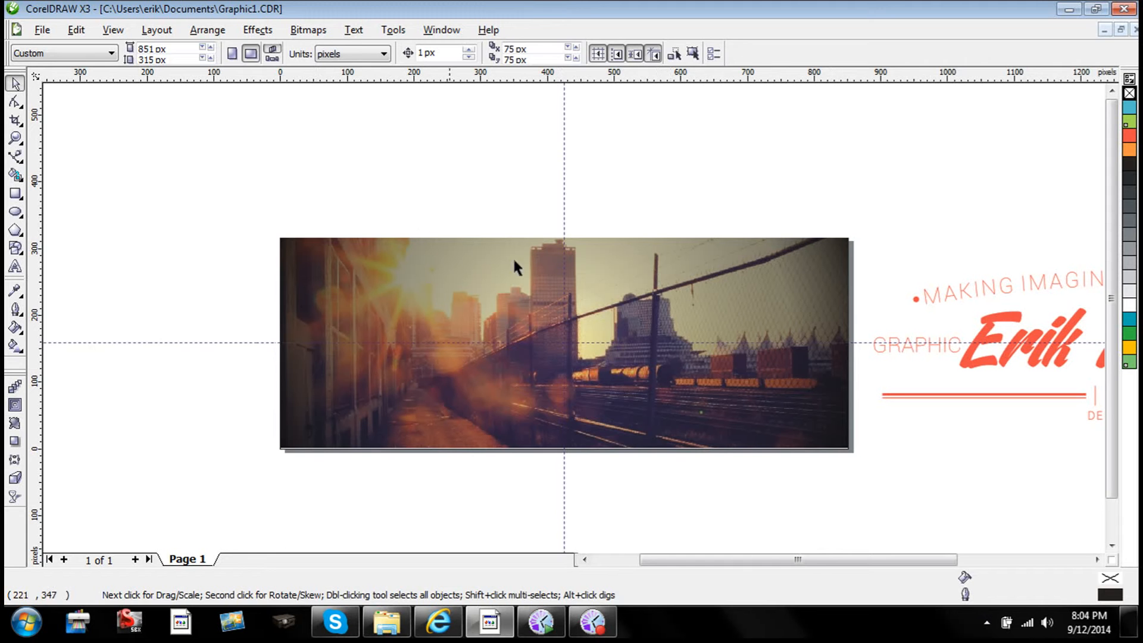
- Group the photo with the transparent black rectangle, keeping the group at its place on the page
{"action": "left_click", "coordinate": [818, 257]}
{"action": "left_click", "coordinate": [602, 185]}
{"action": "scroll", "coordinate": [425, 336], "scroll_direction": "down", "scroll_amount": 2}
{"action": "left_click_drag", "start_coordinate": [190, 230], "coordinate": [727, 441]}
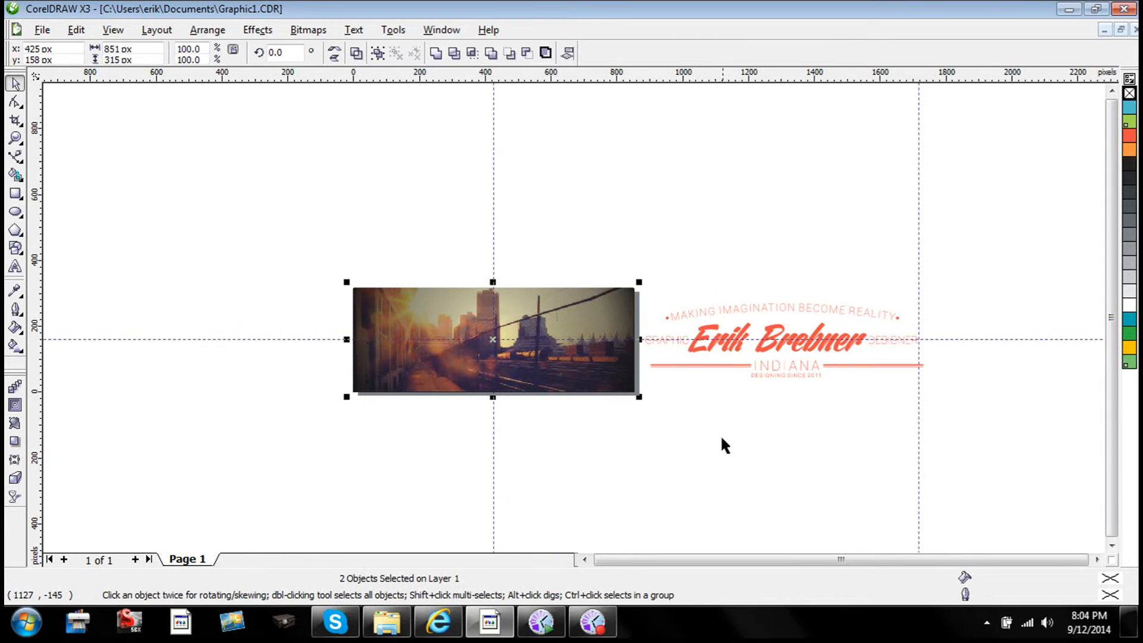
{"action": "key", "text": "ctrl+g"}
{"action": "left_click_drag", "start_coordinate": [633, 334], "coordinate": [465, 242]}
{"action": "key", "text": "ctrl+z"}
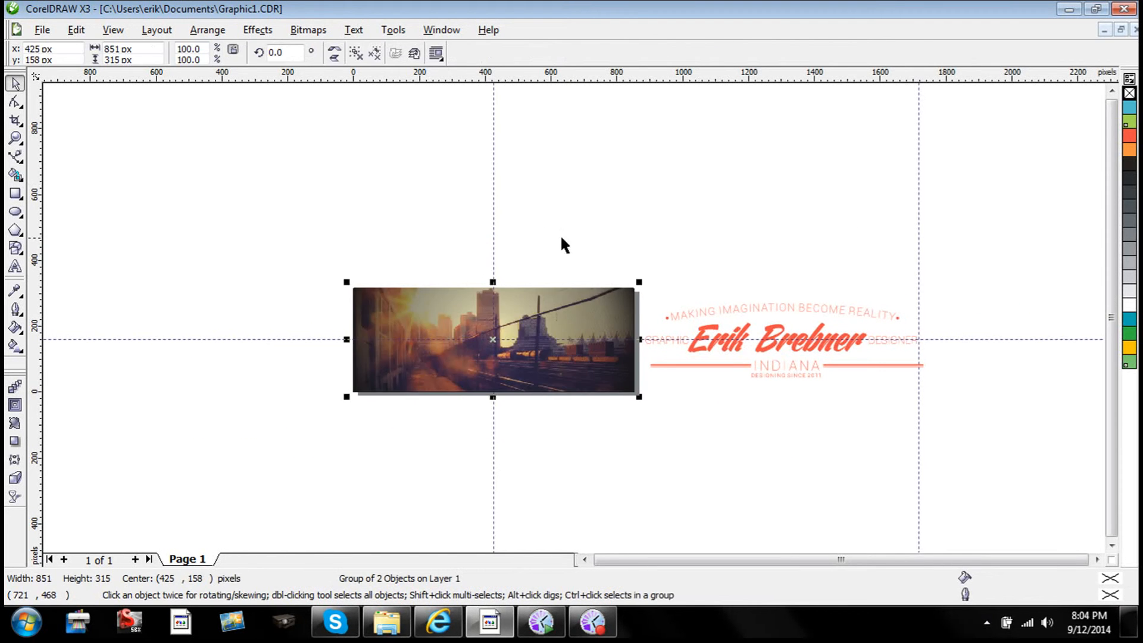
- Group the three objects of the text logo beside the page and centre the group on the page over the photo
{"action": "left_click", "coordinate": [564, 244]}
{"action": "scroll", "coordinate": [574, 311], "scroll_direction": "up", "scroll_amount": 2}
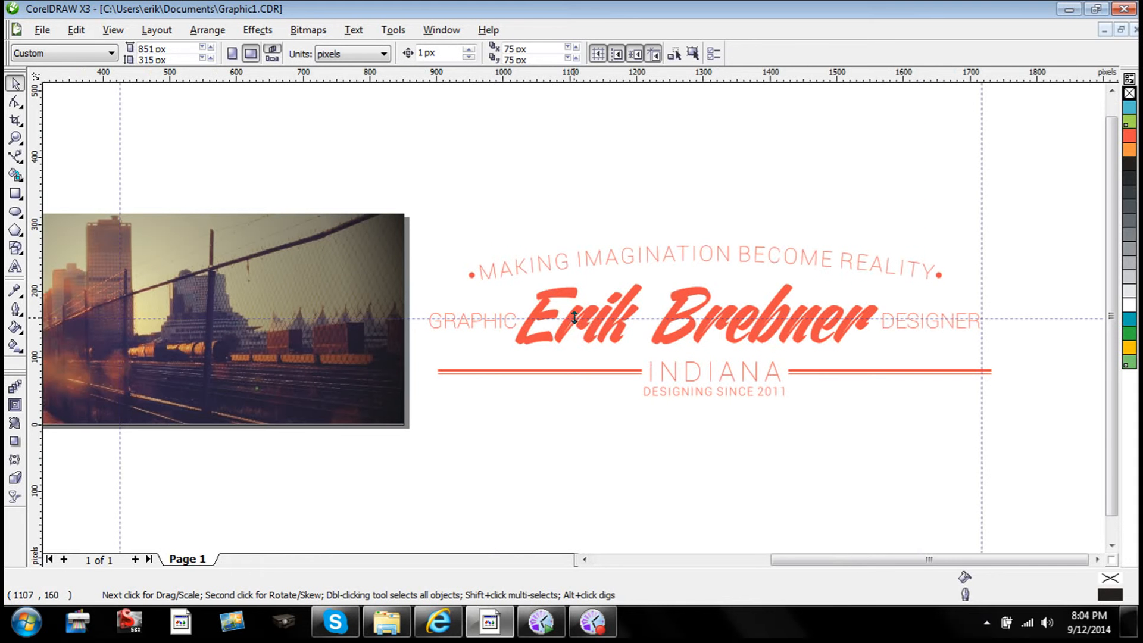
{"action": "left_click_drag", "start_coordinate": [409, 174], "coordinate": [1017, 509]}
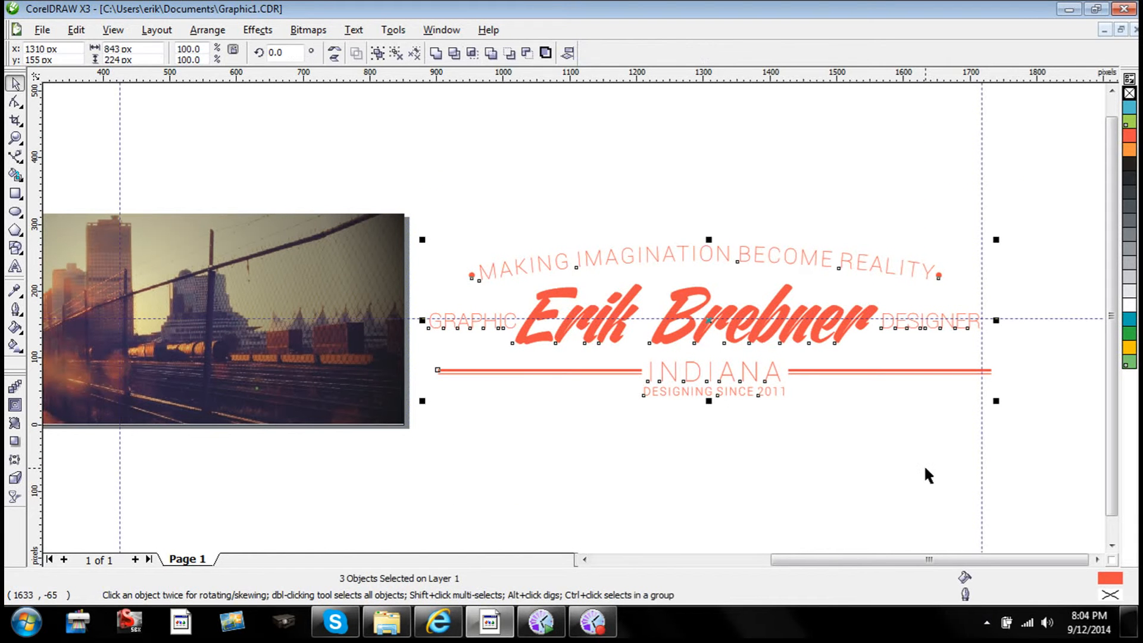
{"action": "key", "text": "ctrl+z"}
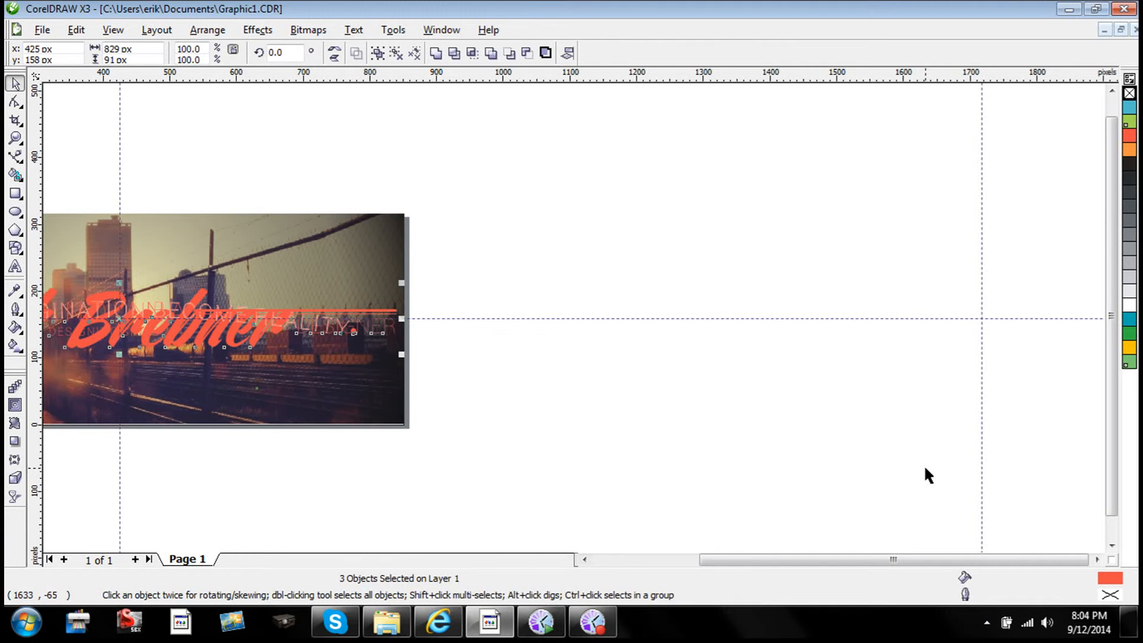
{"action": "key", "text": "ctrl+shift+z"}
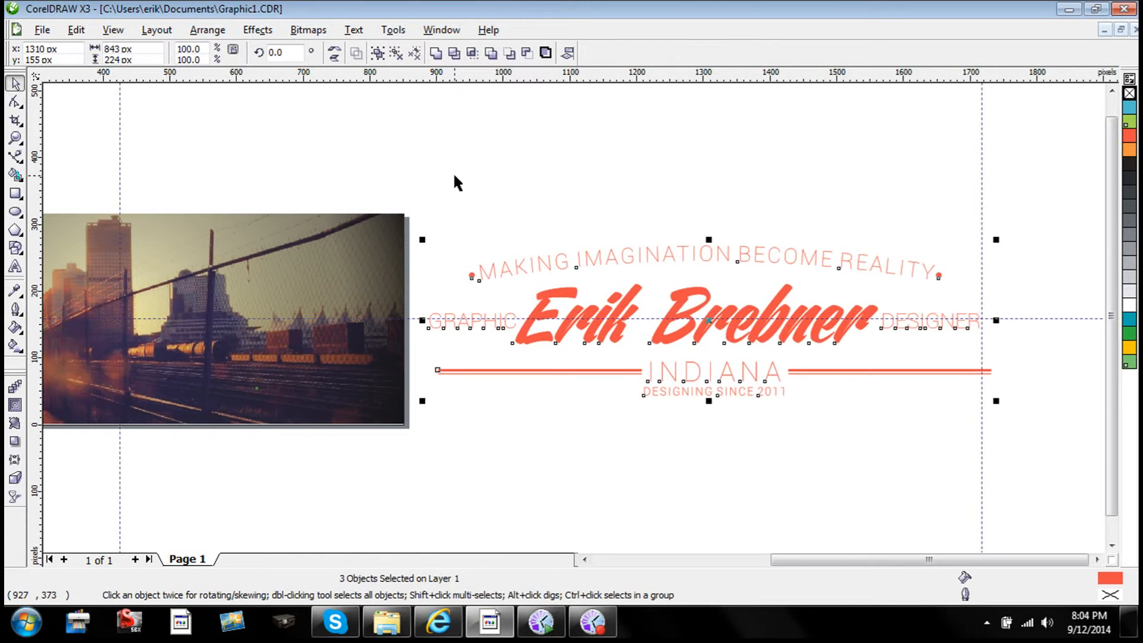
{"action": "key", "text": "ctrl+g"}
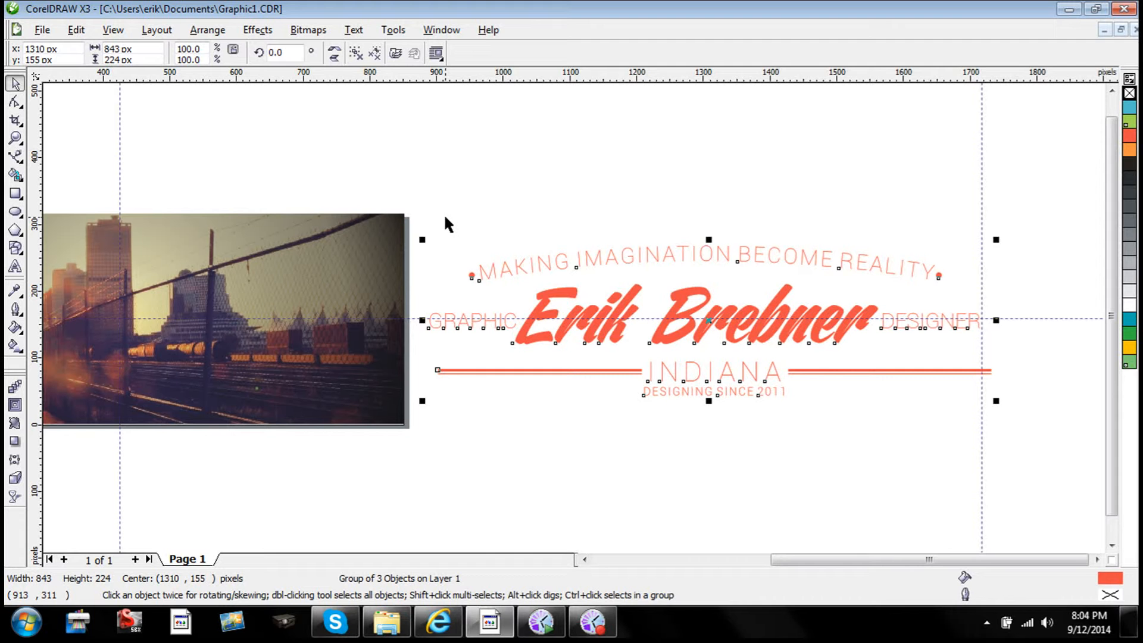
{"action": "key", "text": "ctrl+r"}
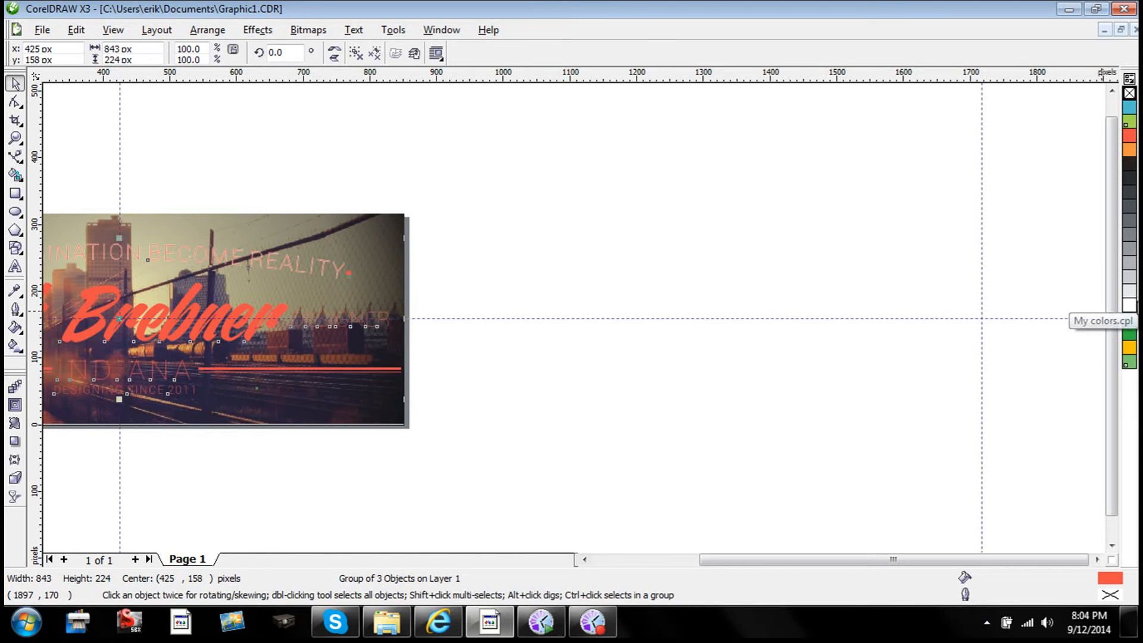
- Recolour the centred text logo group white
{"action": "left_click", "coordinate": [479, 218]}
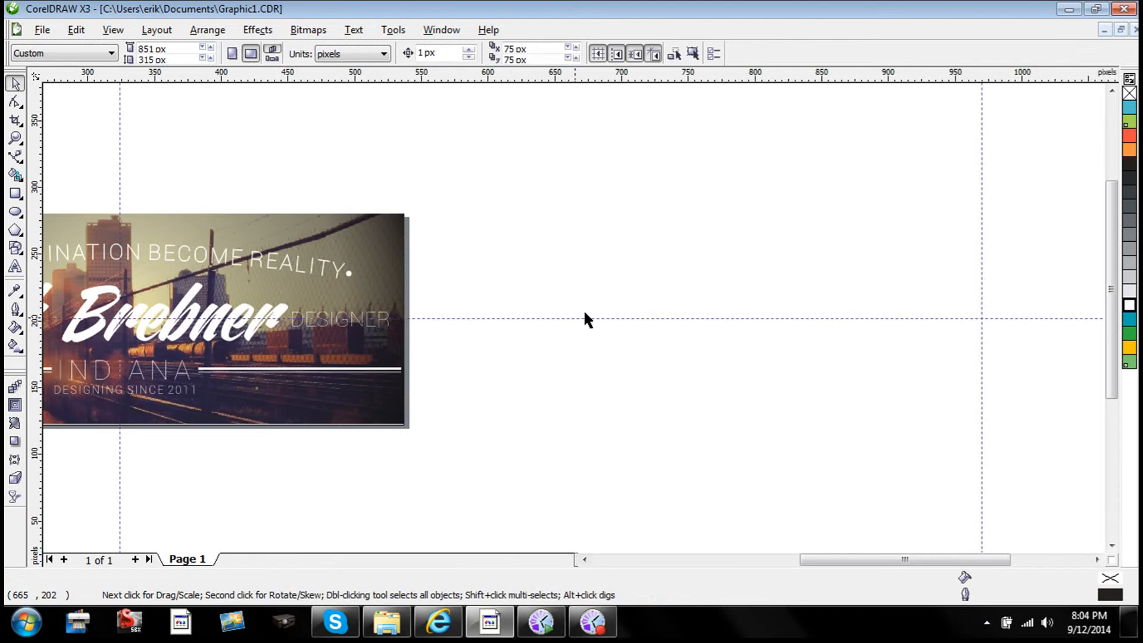
{"action": "scroll", "coordinate": [601, 298], "scroll_direction": "up", "scroll_amount": 2}
{"action": "scroll", "coordinate": [575, 324], "scroll_direction": "up", "scroll_amount": 1}
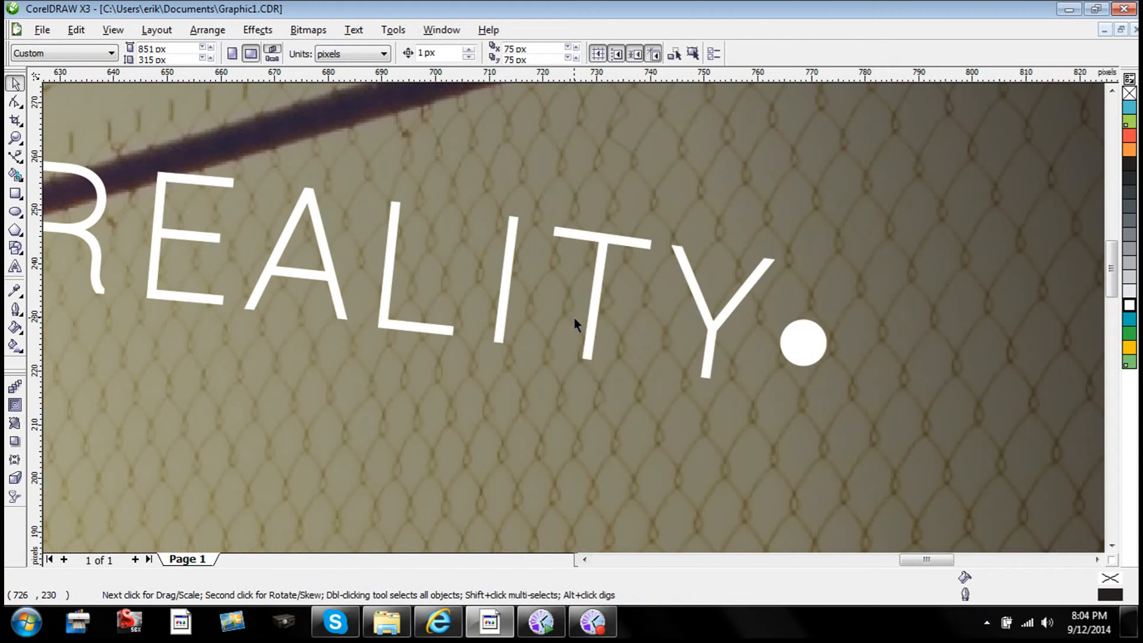
{"action": "scroll", "coordinate": [573, 316], "scroll_direction": "down", "scroll_amount": 3}
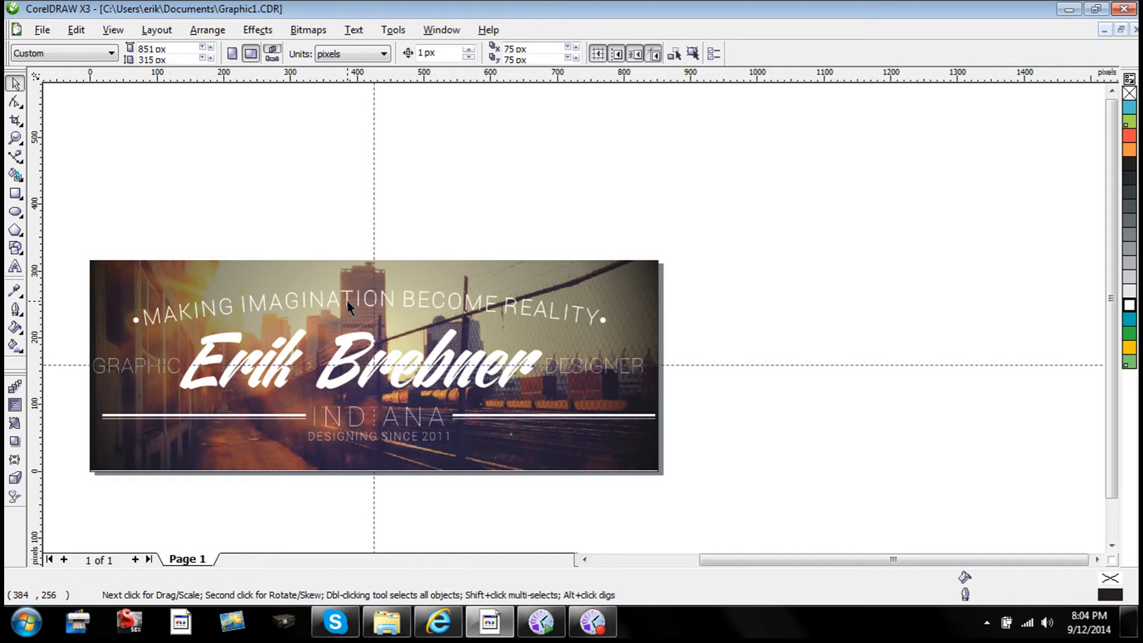
- Ungroup the white text logo over the photo into its separate parts
{"action": "left_click", "coordinate": [349, 304]}
{"action": "key", "text": "ctrl+u"}
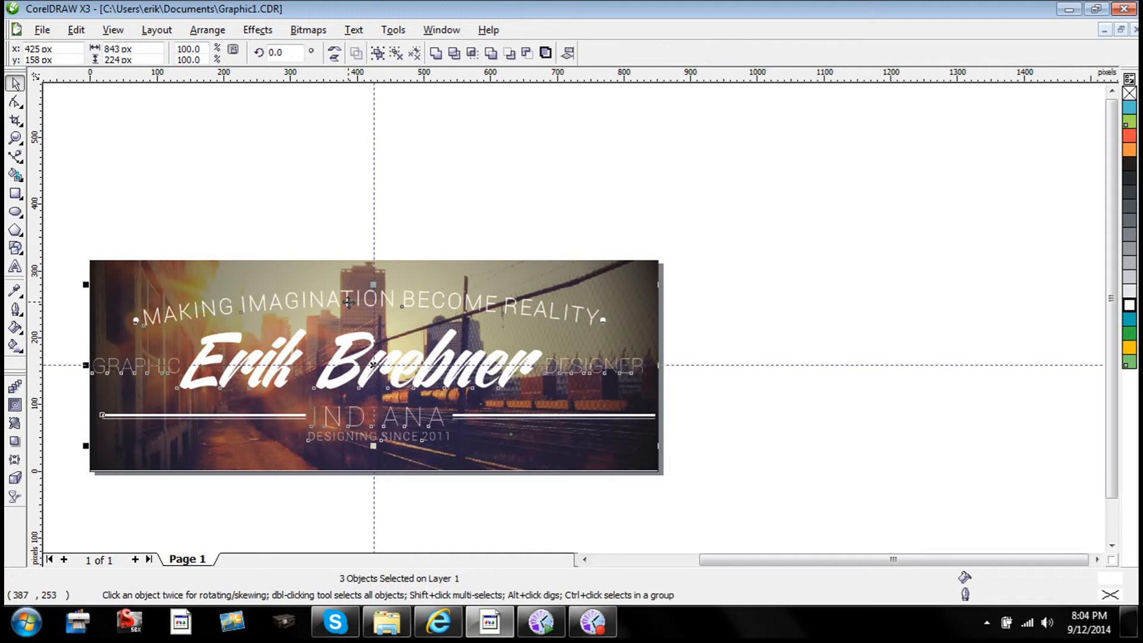
{"action": "left_click", "coordinate": [469, 244]}
{"action": "scroll", "coordinate": [473, 317], "scroll_direction": "up", "scroll_amount": 2}
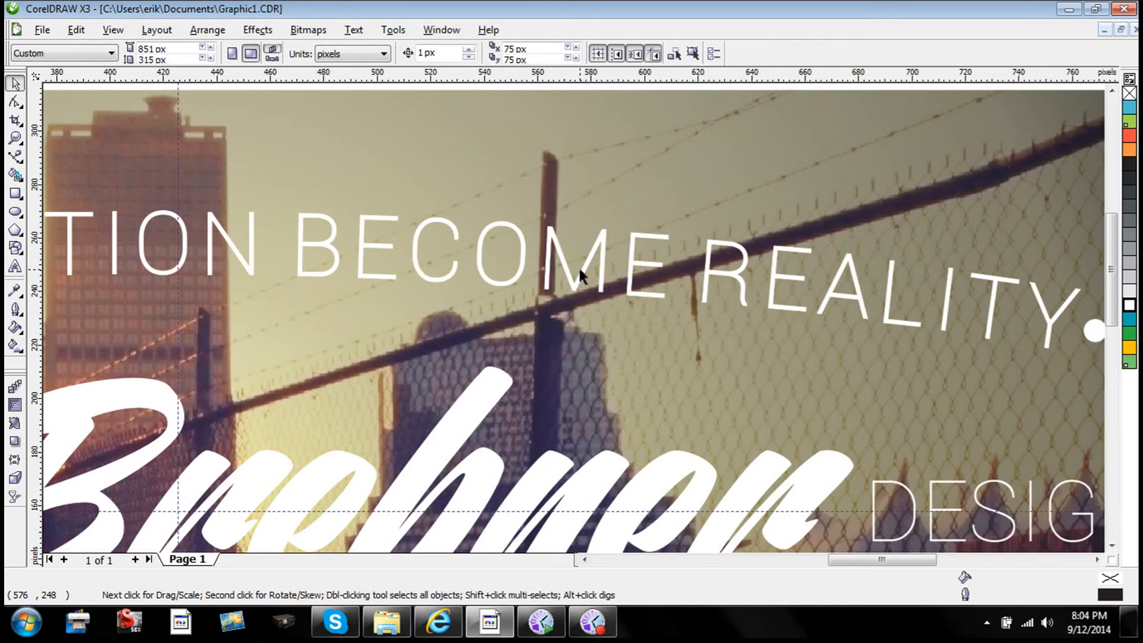
- Try the arched tagline group without its outline and restore the outline in white
{"action": "left_click", "coordinate": [585, 275]}
{"action": "scroll", "coordinate": [585, 272], "scroll_direction": "down", "scroll_amount": 1}
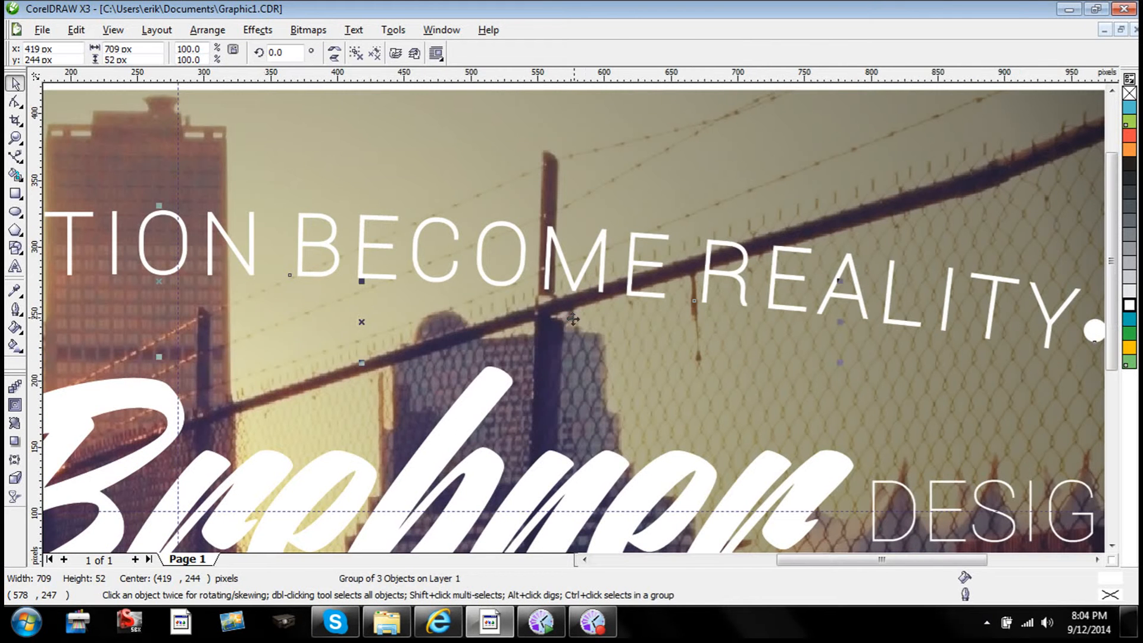
{"action": "scroll", "coordinate": [573, 318], "scroll_direction": "down", "scroll_amount": 1}
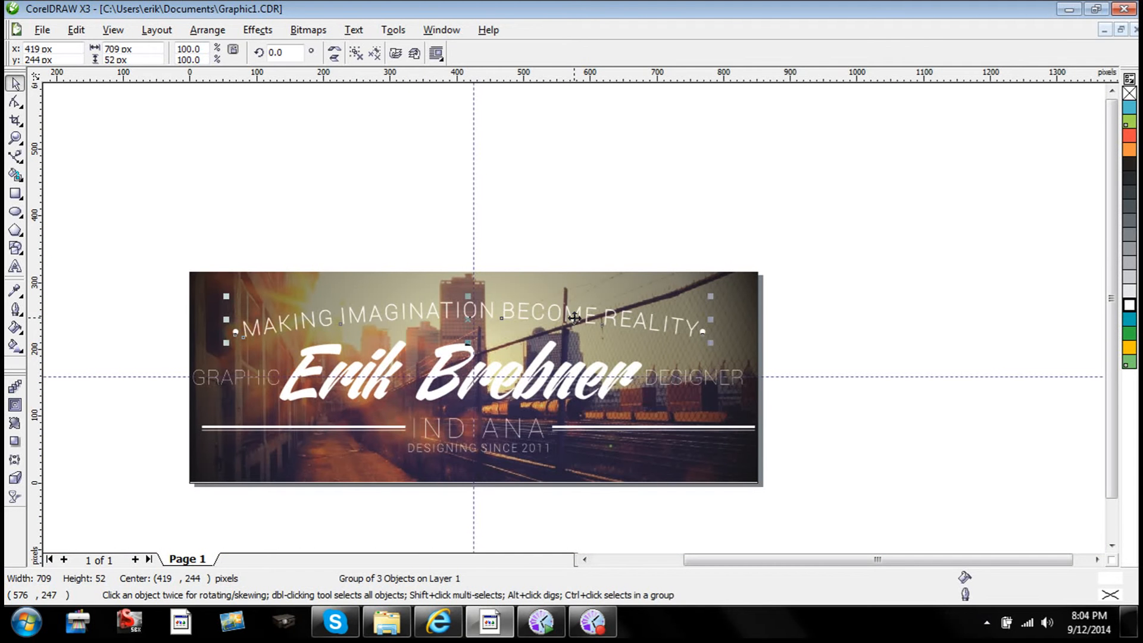
{"action": "left_click", "coordinate": [1129, 94]}
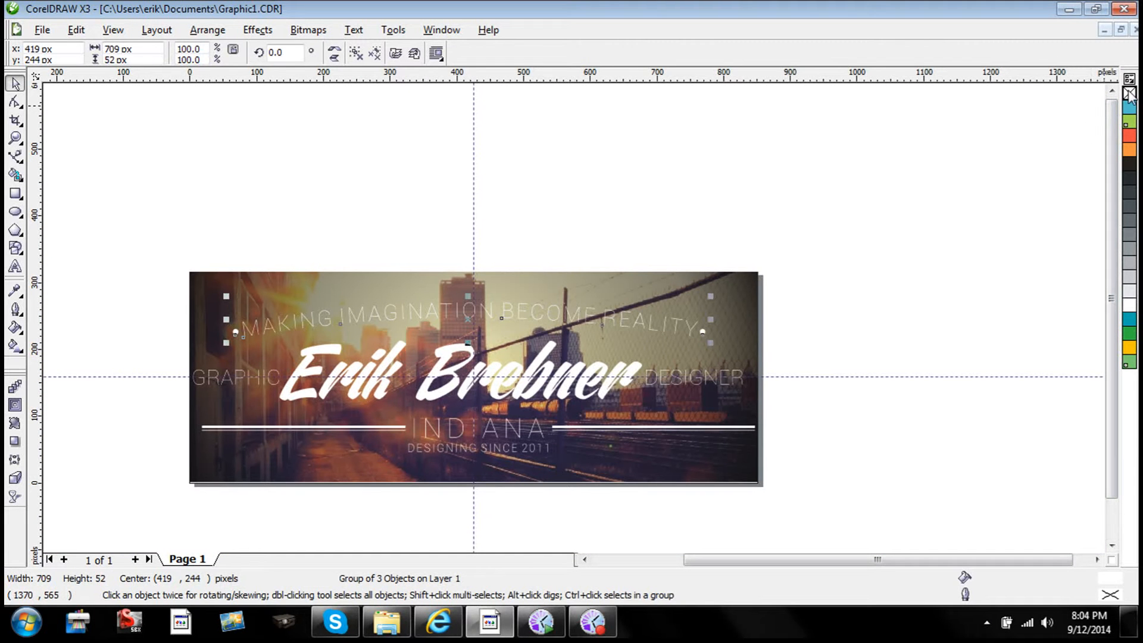
{"action": "left_click", "coordinate": [1130, 306]}
{"action": "left_click", "coordinate": [925, 299]}
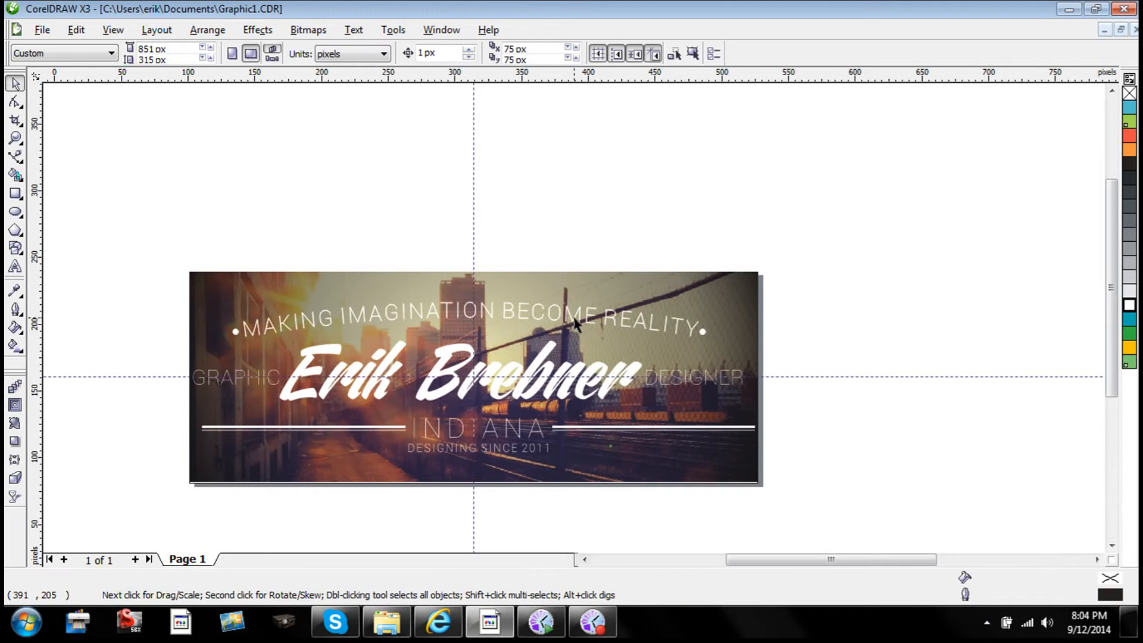
- Ungroup the logo's lower part, enlarge "DESIGNING SINCE 2011" to about 5.6 pt and move it slightly down beneath "INDIANA"
{"action": "scroll", "coordinate": [574, 325], "scroll_direction": "up", "scroll_amount": 2}
{"action": "scroll", "coordinate": [574, 319], "scroll_direction": "down", "scroll_amount": 2}
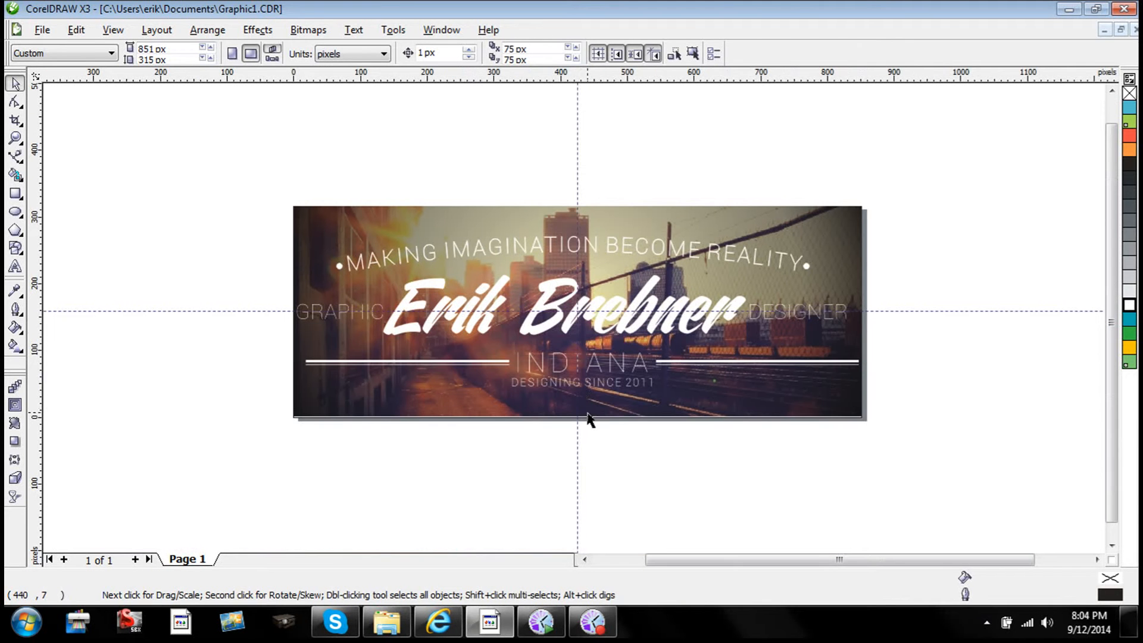
{"action": "left_click", "coordinate": [598, 388]}
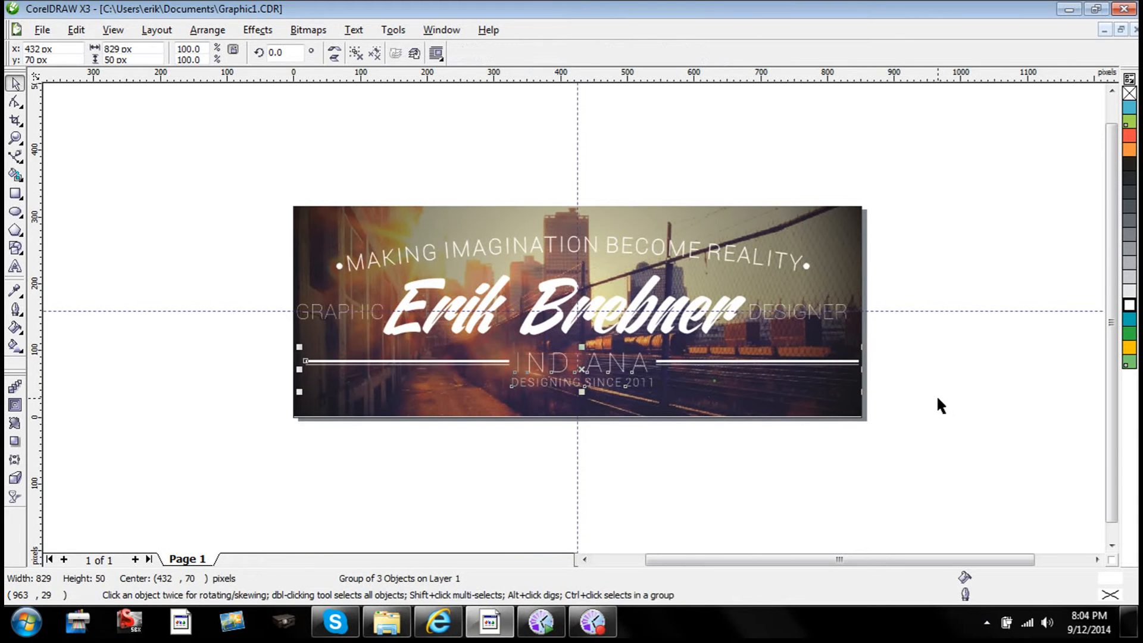
{"action": "left_click_drag", "start_coordinate": [895, 468], "coordinate": [379, 373]}
{"action": "scroll", "coordinate": [642, 358], "scroll_direction": "up", "scroll_amount": 2}
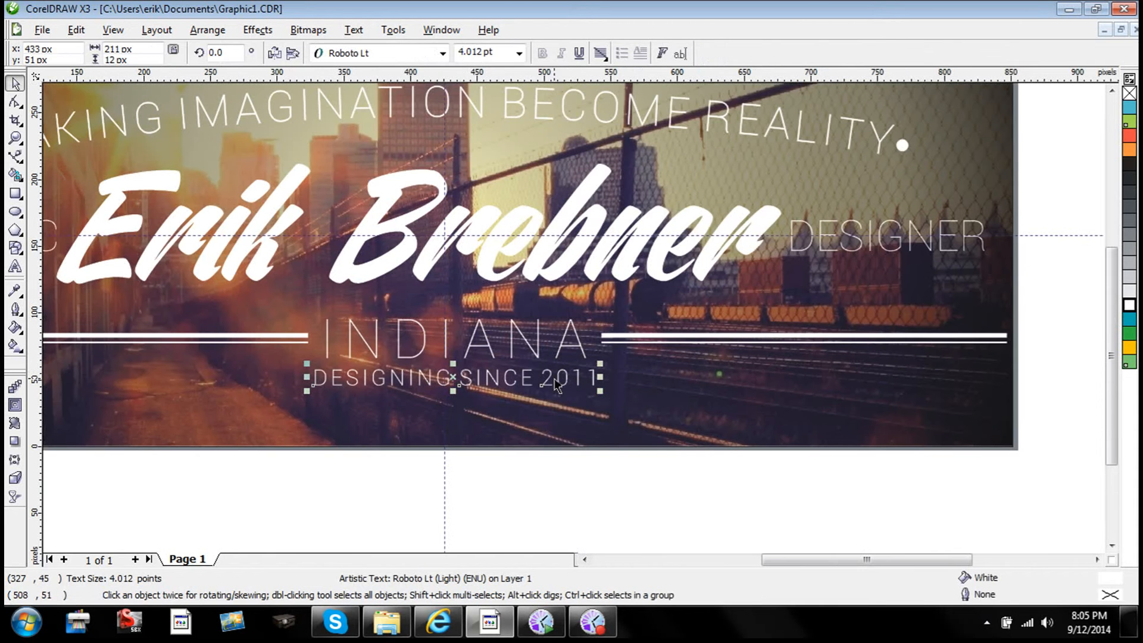
{"action": "left_click_drag", "start_coordinate": [600, 363], "coordinate": [660, 361]}
{"action": "left_click_drag", "start_coordinate": [528, 372], "coordinate": [528, 381]}
- Change the font of the "DESIGNING SINCE 2011" line to Roboto Th
{"action": "left_click", "coordinate": [516, 351]}
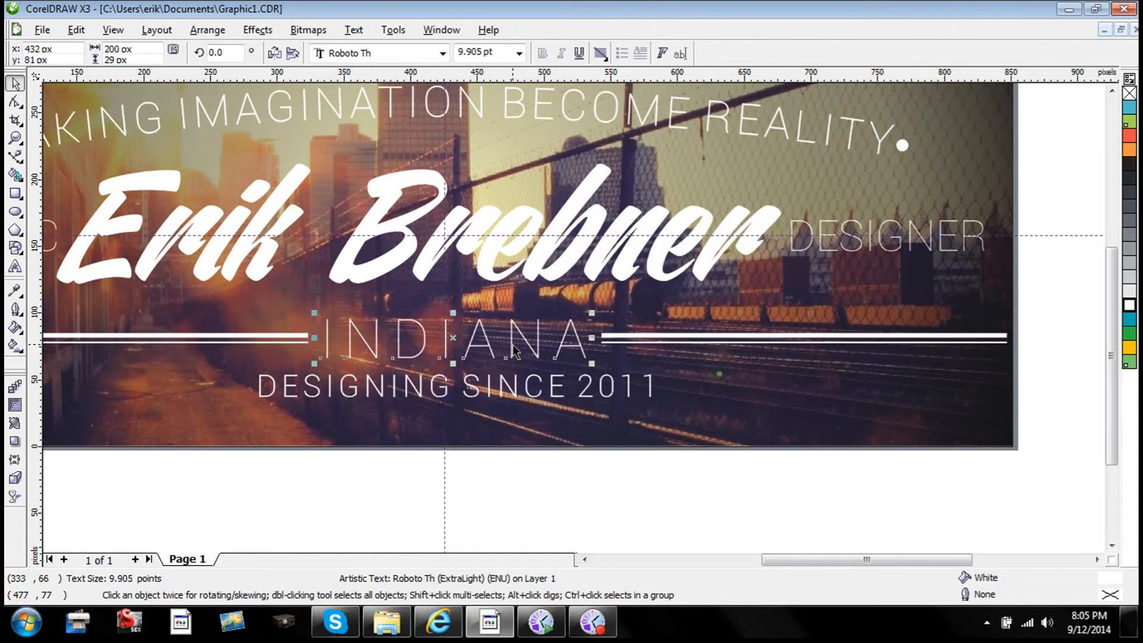
{"action": "left_click", "coordinate": [530, 388]}
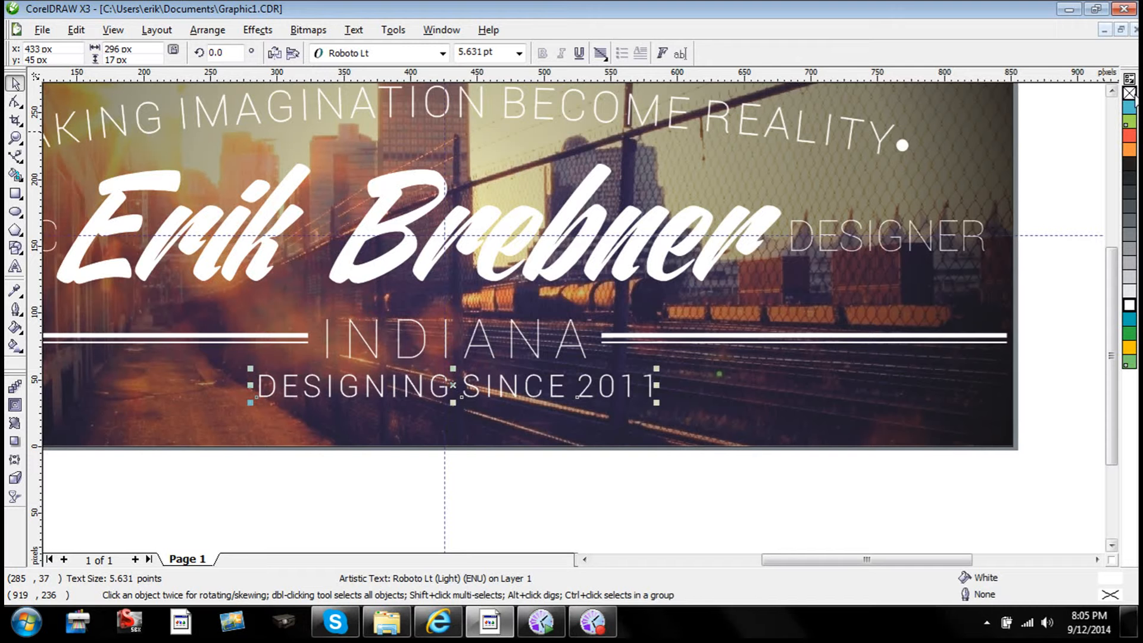
{"action": "left_click", "coordinate": [442, 53]}
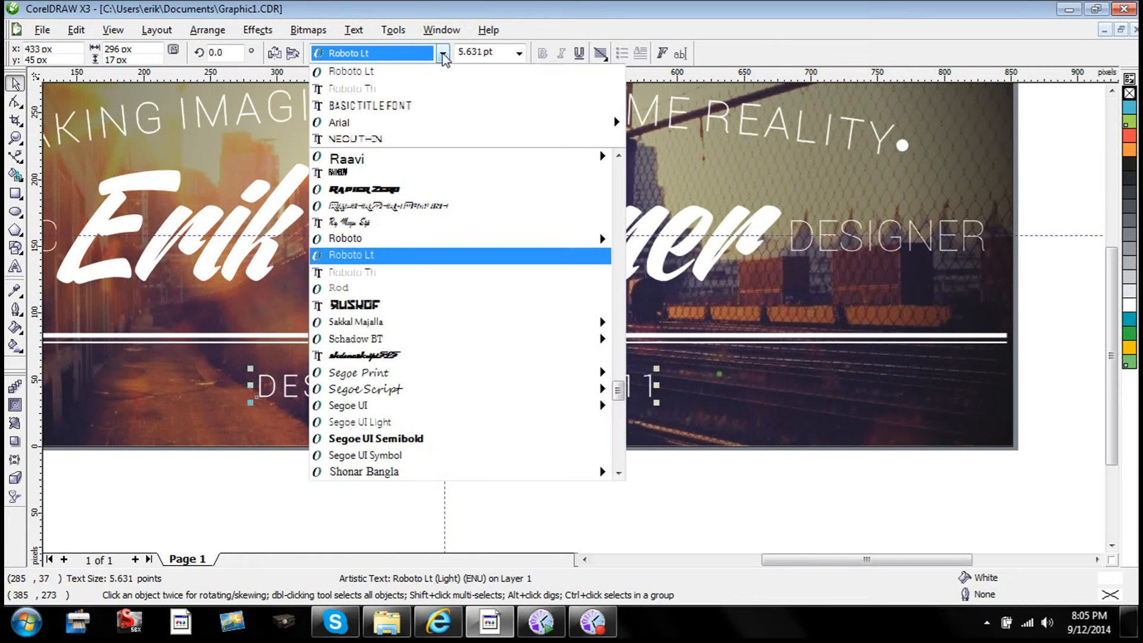
{"action": "left_click", "coordinate": [408, 92]}
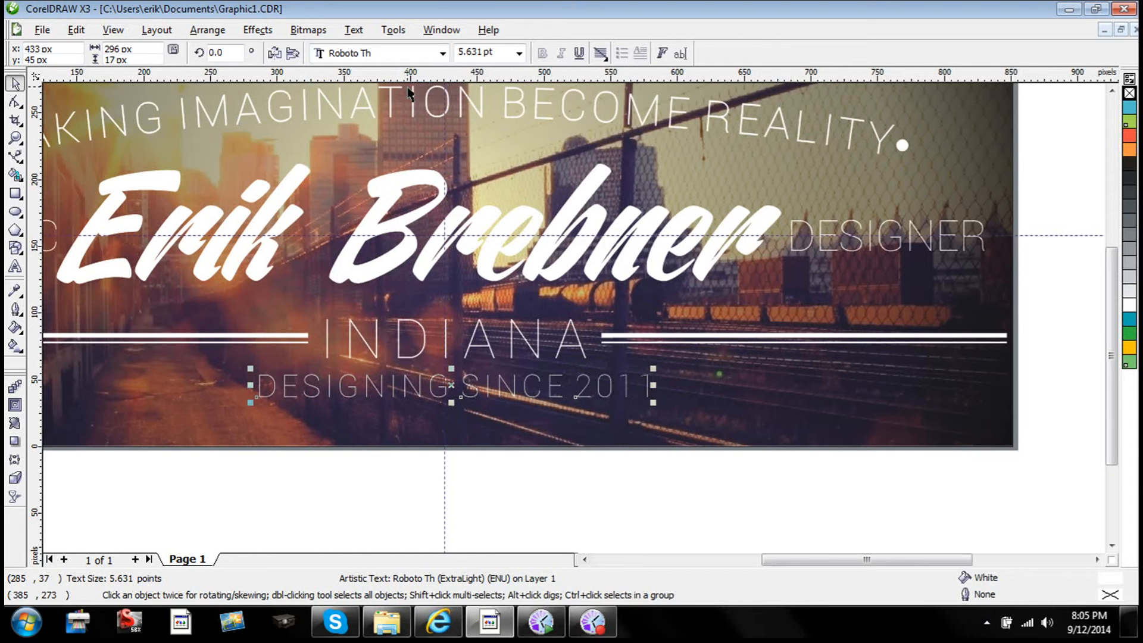
{"action": "key", "text": "Escape"}
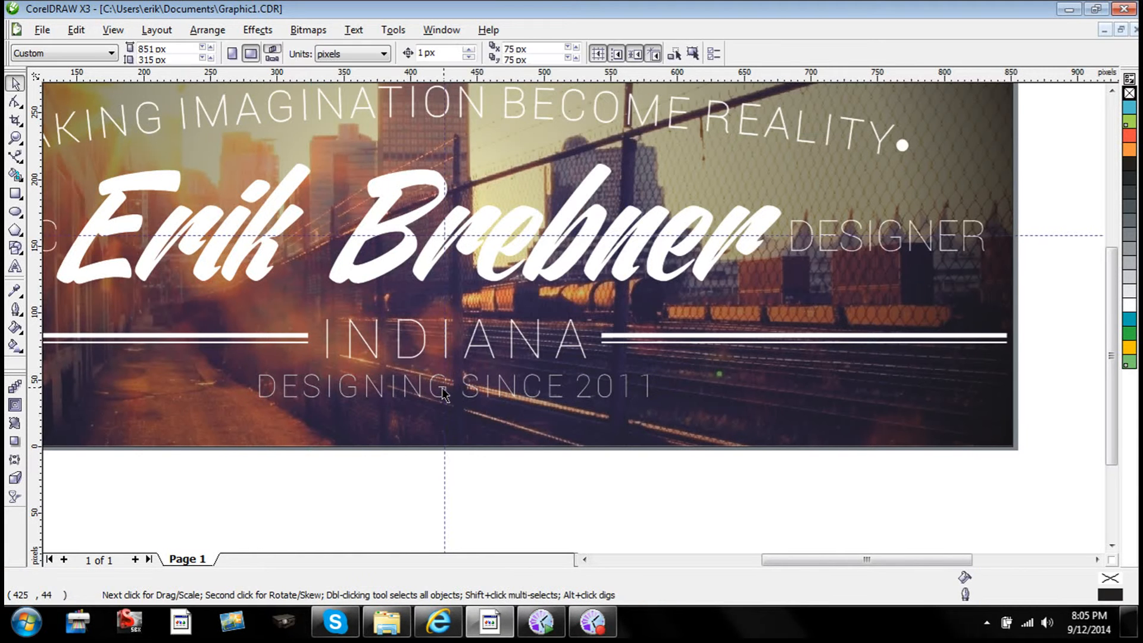
- Move the "DESIGNING SINCE 2011" line slightly up, closer to "INDIANA"
{"action": "left_click", "coordinate": [444, 393]}
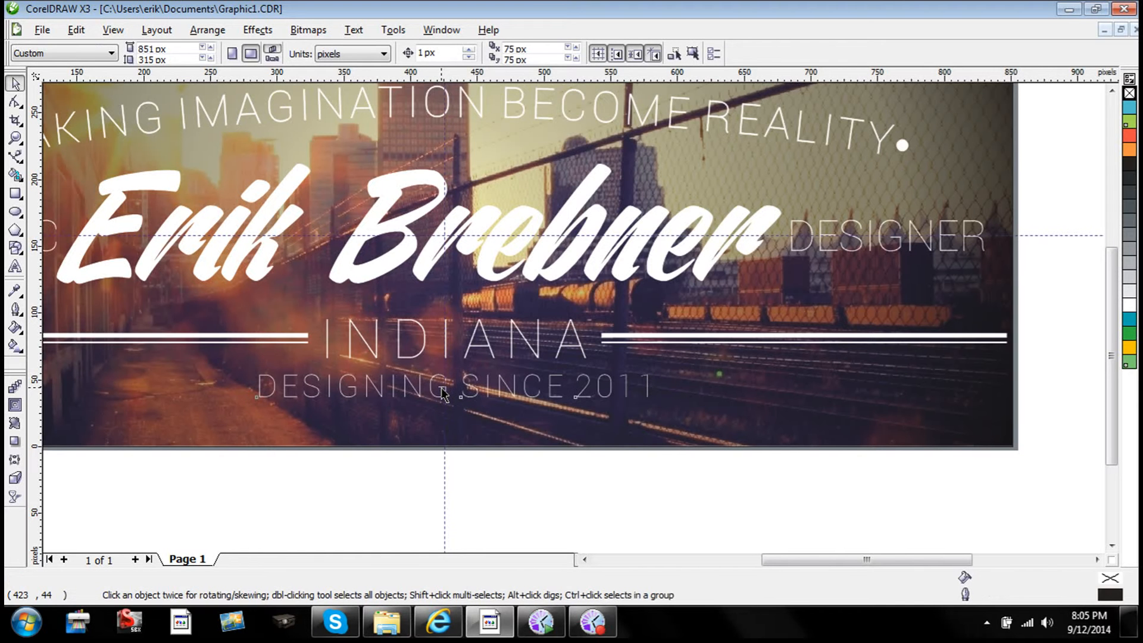
{"action": "left_click", "coordinate": [445, 348]}
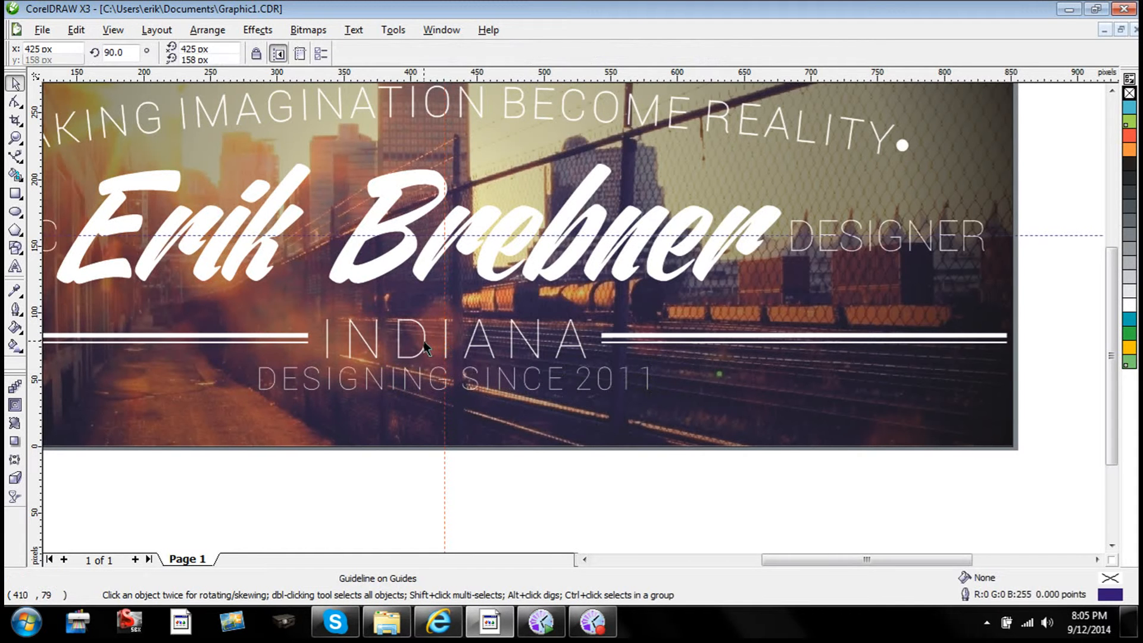
{"action": "left_click_drag", "start_coordinate": [426, 377], "coordinate": [426, 384]}
{"action": "left_click", "coordinate": [417, 476]}
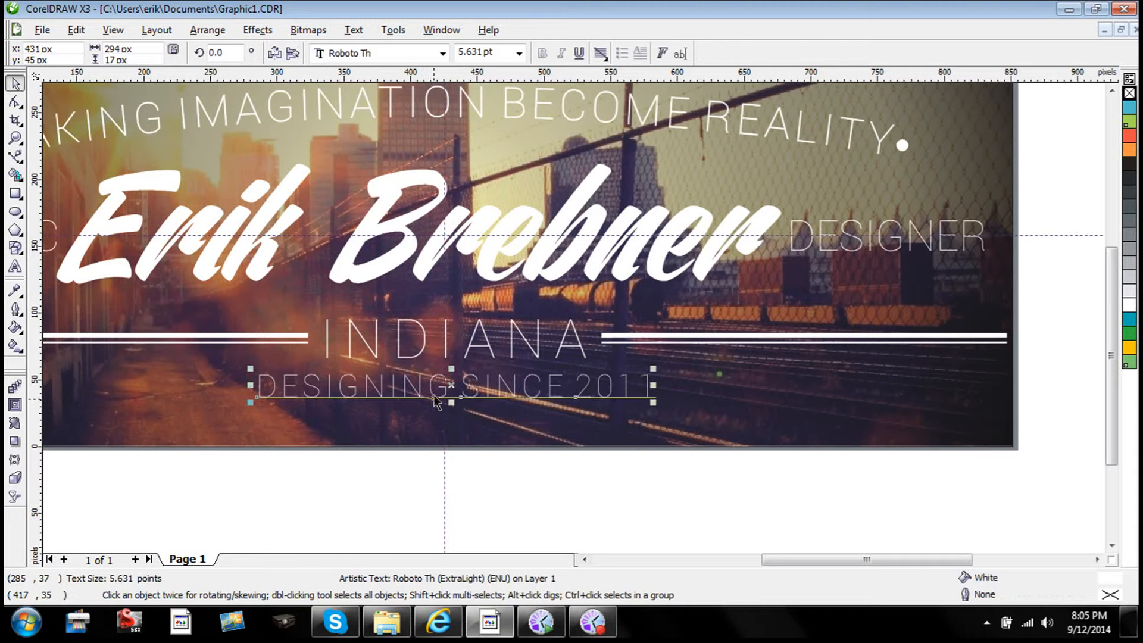
{"action": "left_click_drag", "start_coordinate": [434, 384], "coordinate": [398, 361]}
- Change the font of the "INDIANA" text to Roboto Lt
{"action": "left_click", "coordinate": [397, 362]}
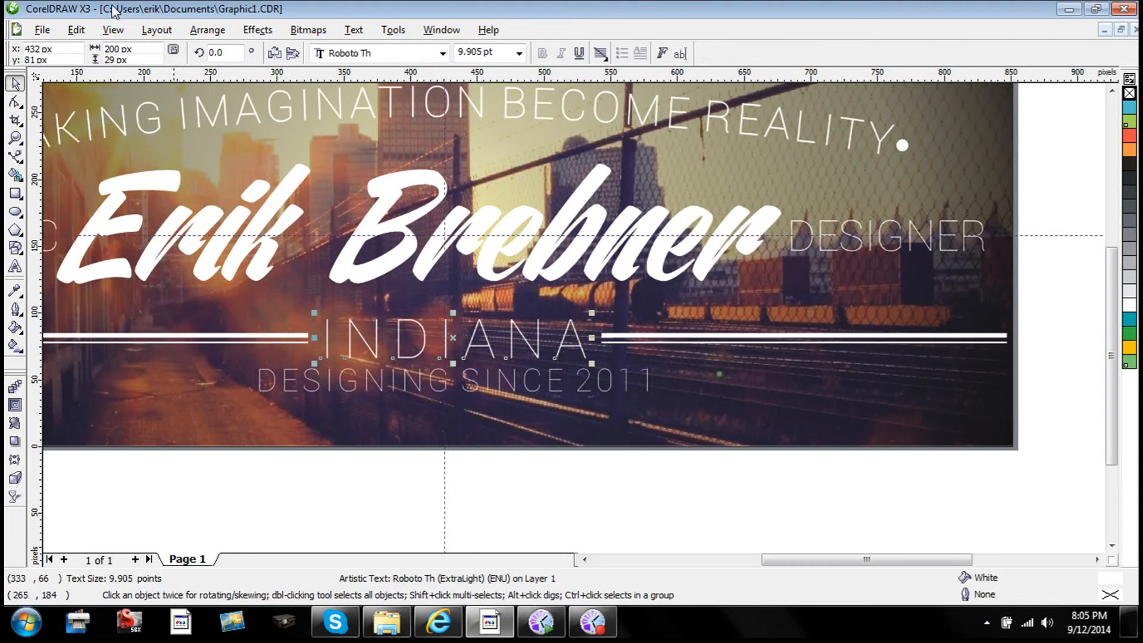
{"action": "left_click", "coordinate": [442, 53]}
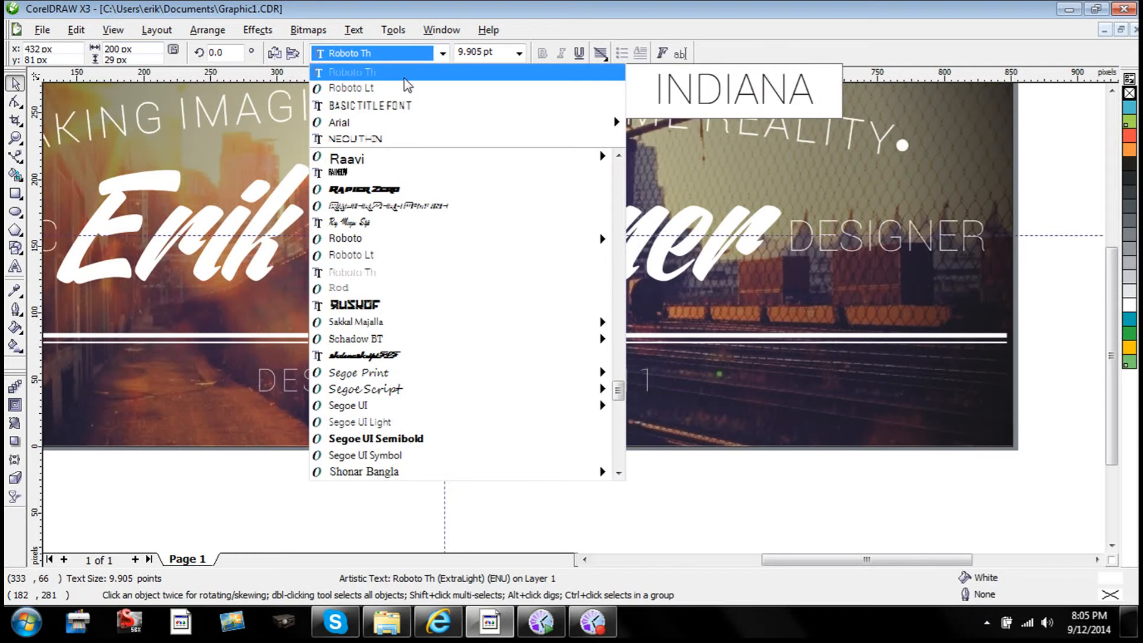
{"action": "left_click", "coordinate": [407, 90]}
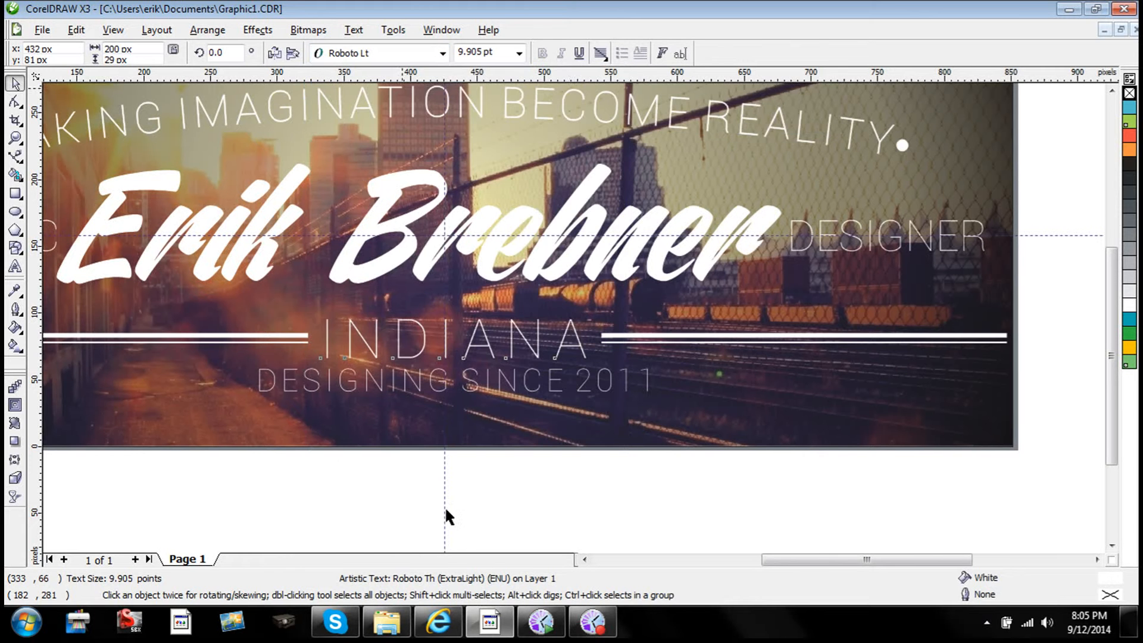
{"action": "left_click", "coordinate": [567, 508]}
{"action": "scroll", "coordinate": [734, 311], "scroll_direction": "down", "scroll_amount": 2}
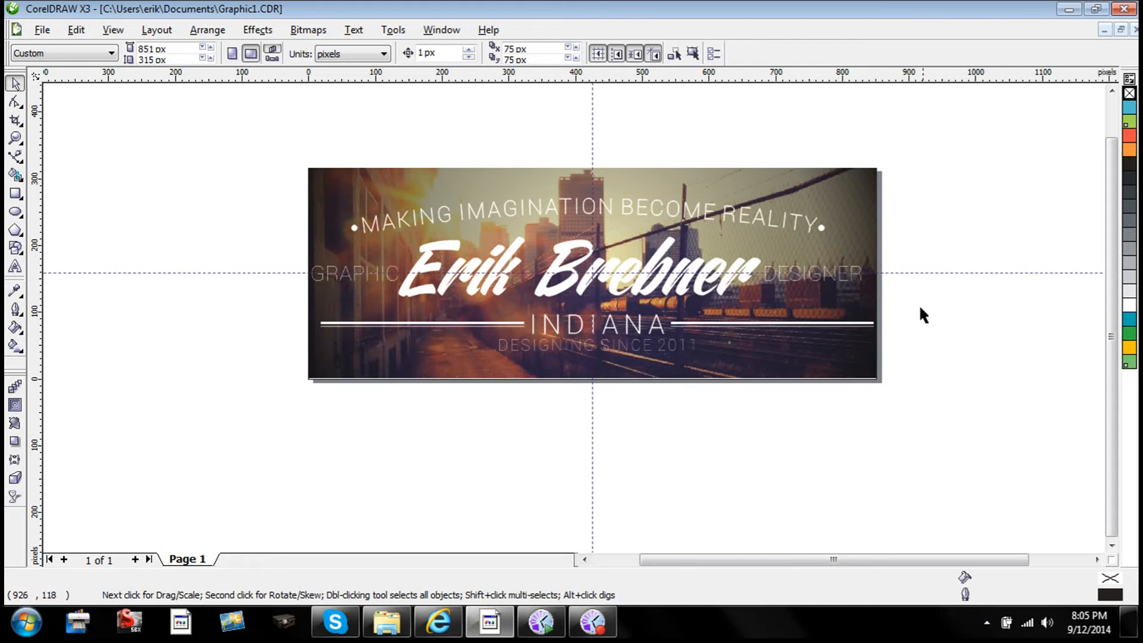
- Delete the horizontal and vertical centre guidelines from the page
{"action": "left_click", "coordinate": [921, 274]}
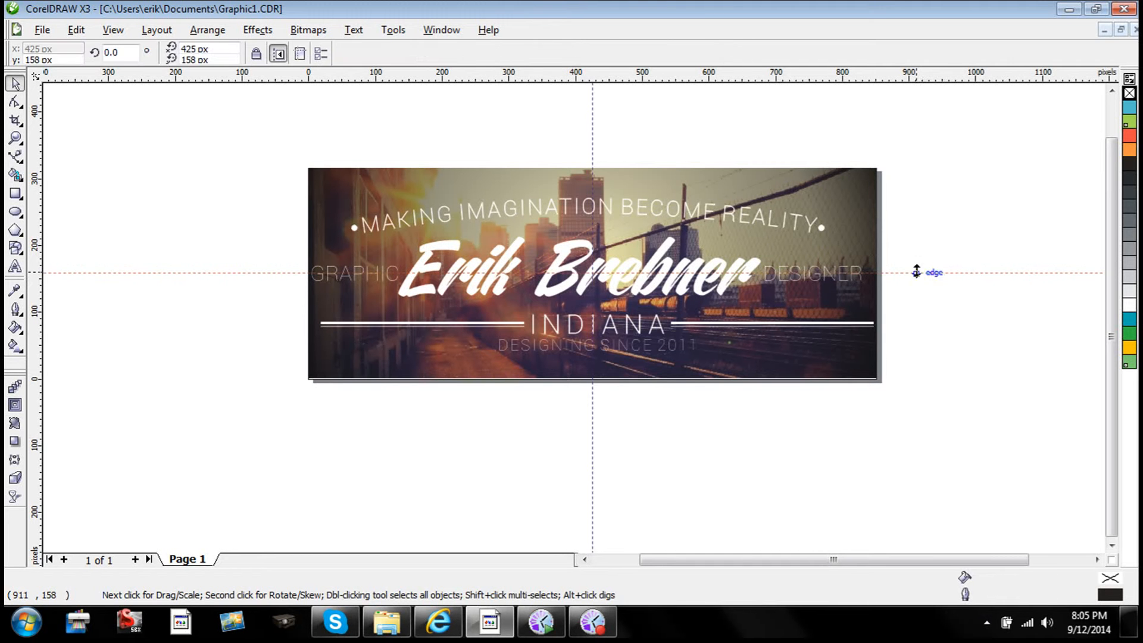
{"action": "key", "text": "Delete"}
{"action": "left_click", "coordinate": [591, 129]}
{"action": "key", "text": "Delete"}
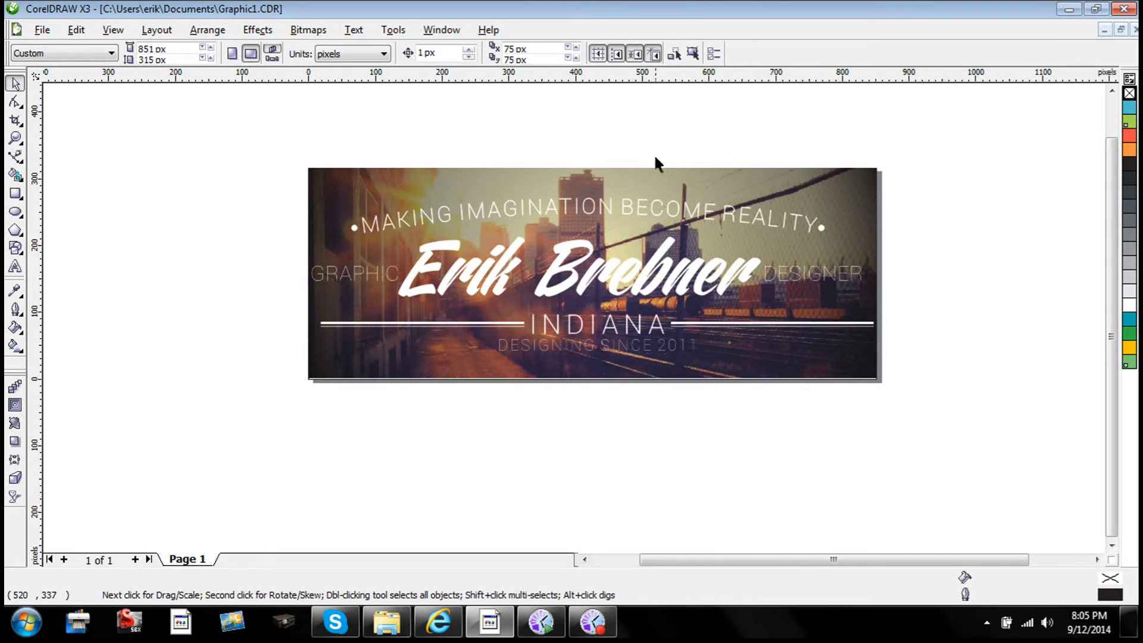
- Centre the arched tagline group horizontally on the banner and place it just above the script name, at about Y 238 px
{"action": "scroll", "coordinate": [573, 314], "scroll_direction": "down", "scroll_amount": 1}
{"action": "scroll", "coordinate": [573, 313], "scroll_direction": "up", "scroll_amount": 2}
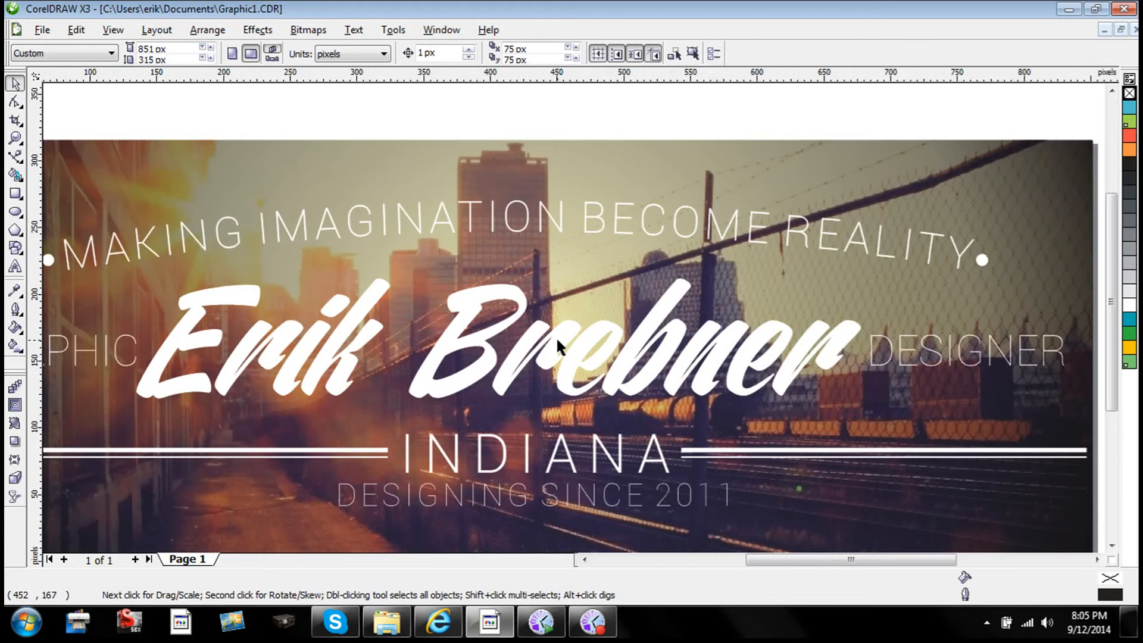
{"action": "scroll", "coordinate": [573, 313], "scroll_direction": "down", "scroll_amount": 1}
{"action": "scroll", "coordinate": [1112, 280], "scroll_direction": "down", "scroll_amount": 1}
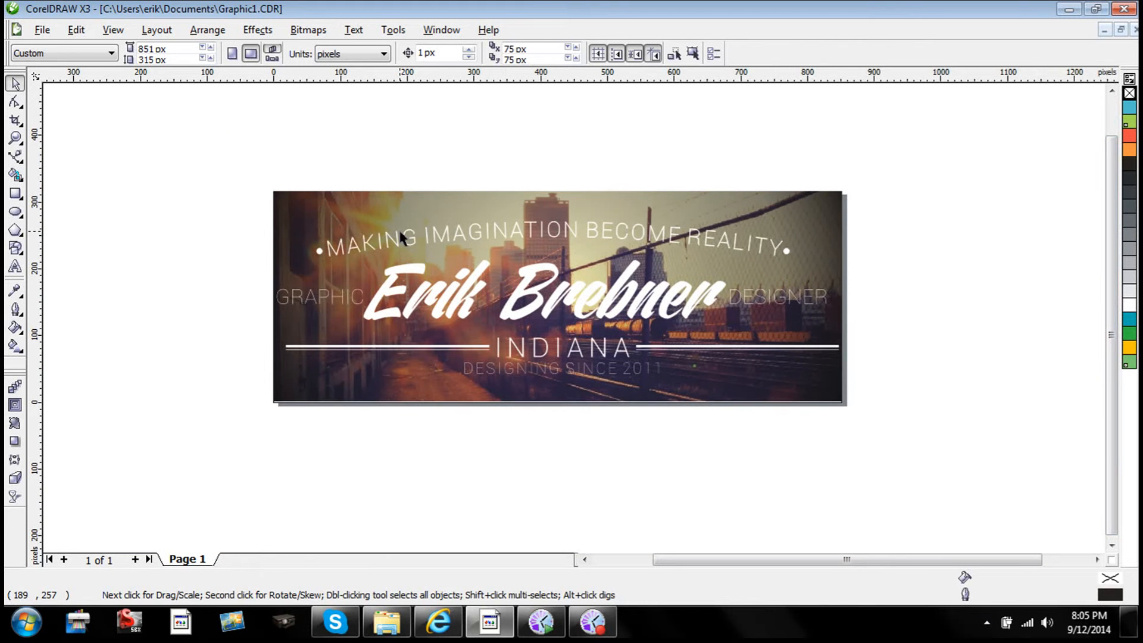
{"action": "left_click", "coordinate": [511, 233]}
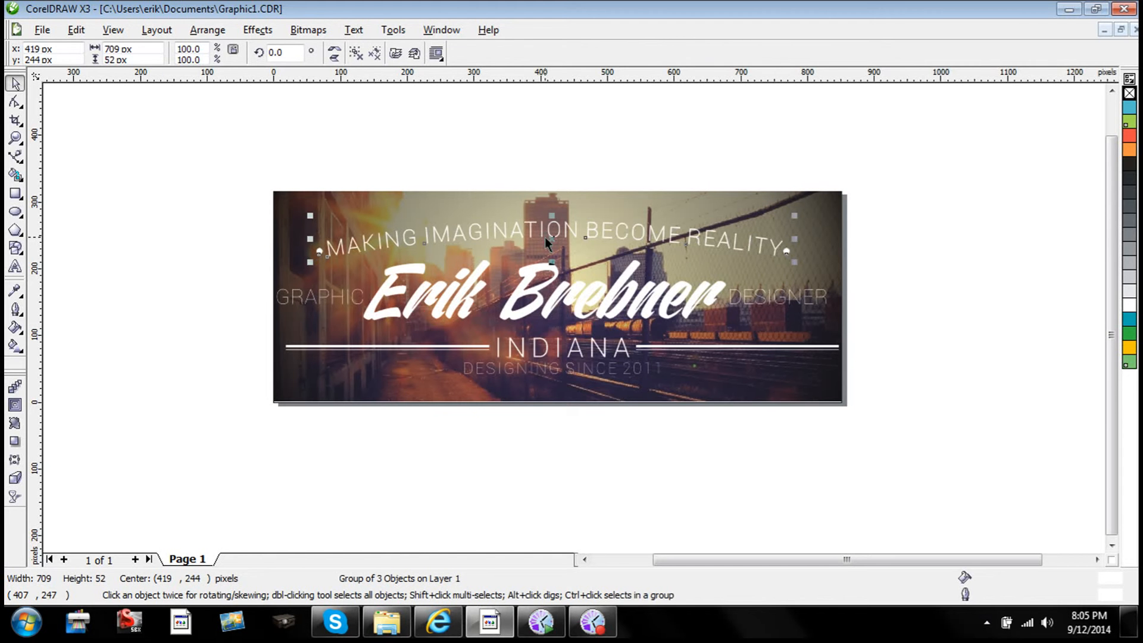
{"action": "left_click_drag", "start_coordinate": [544, 237], "coordinate": [549, 294]}
{"action": "key", "text": "Up"}
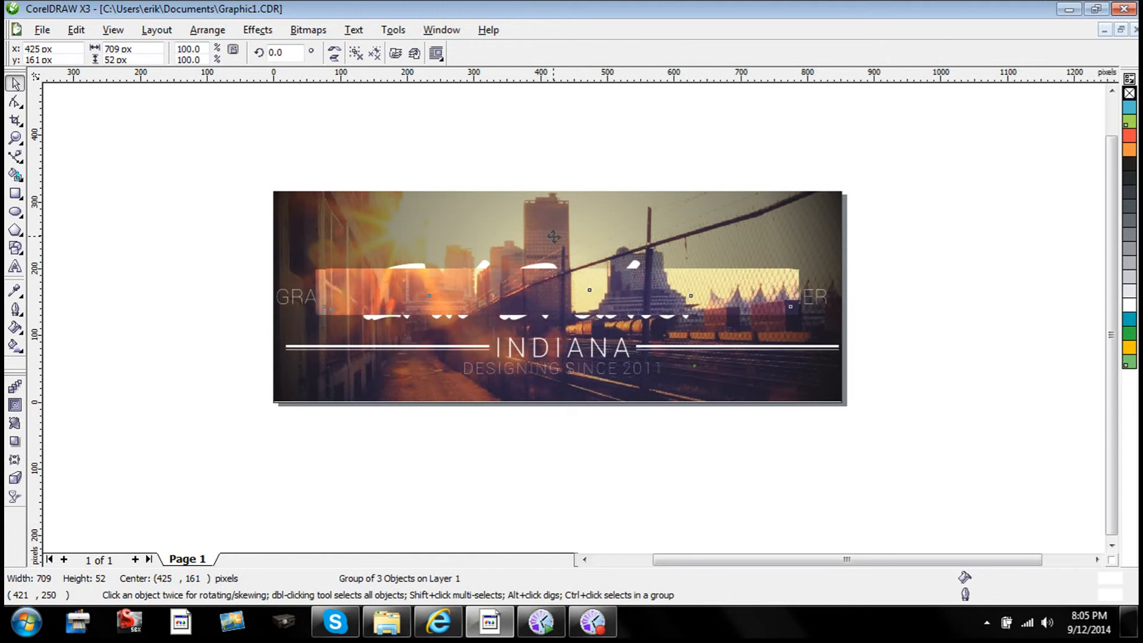
{"action": "key", "text": "Up"}
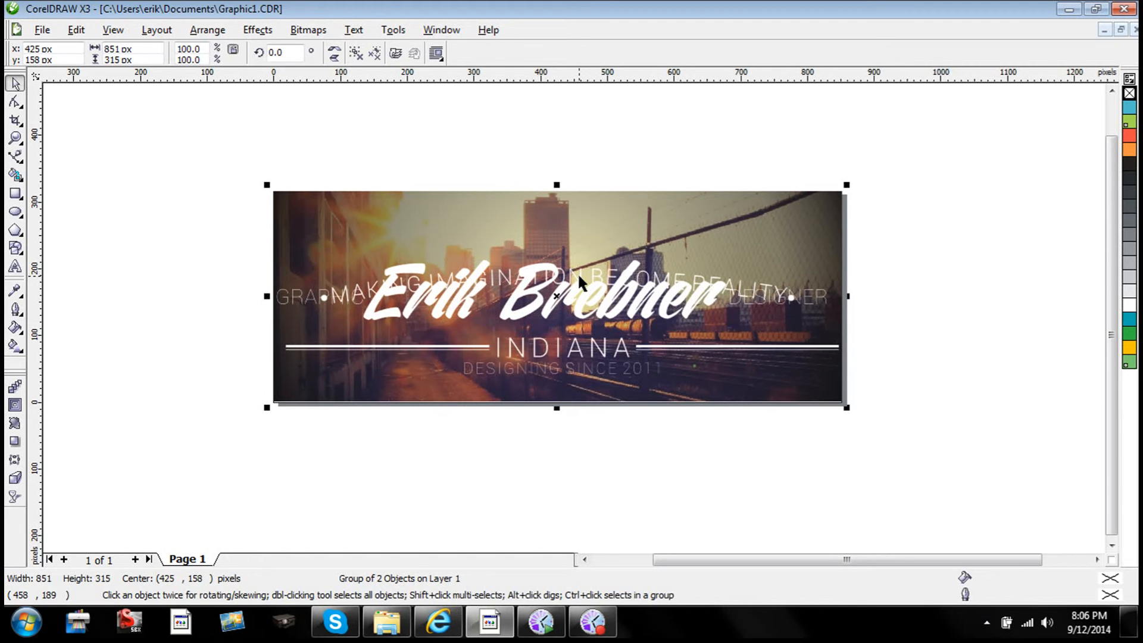
{"action": "left_click_drag", "start_coordinate": [578, 272], "coordinate": [575, 252]}
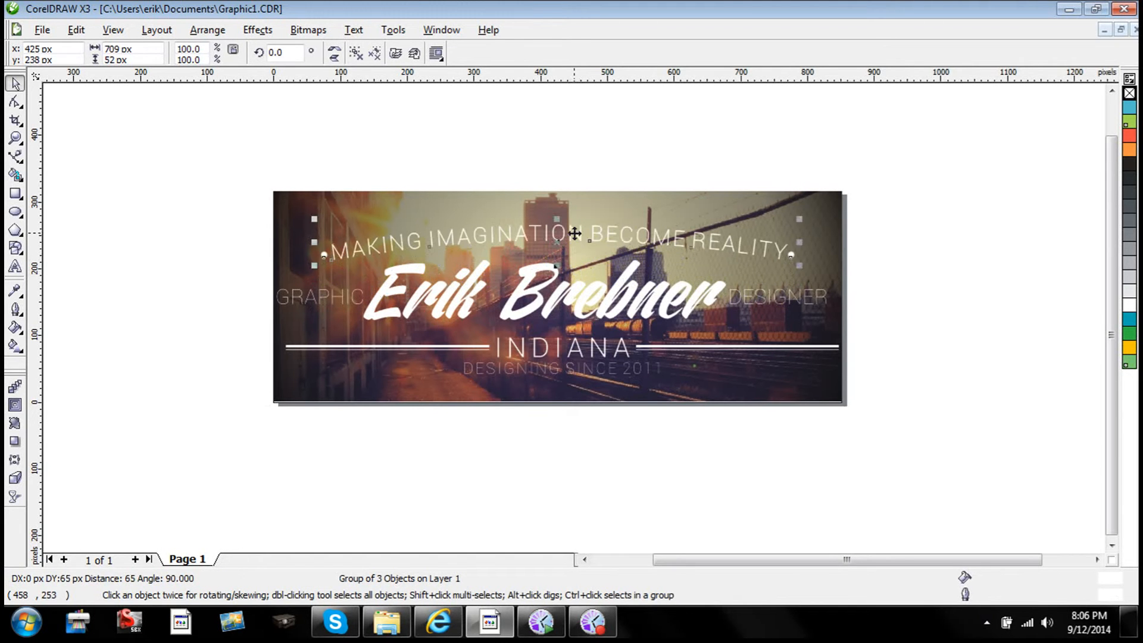
{"action": "left_click", "coordinate": [570, 149]}
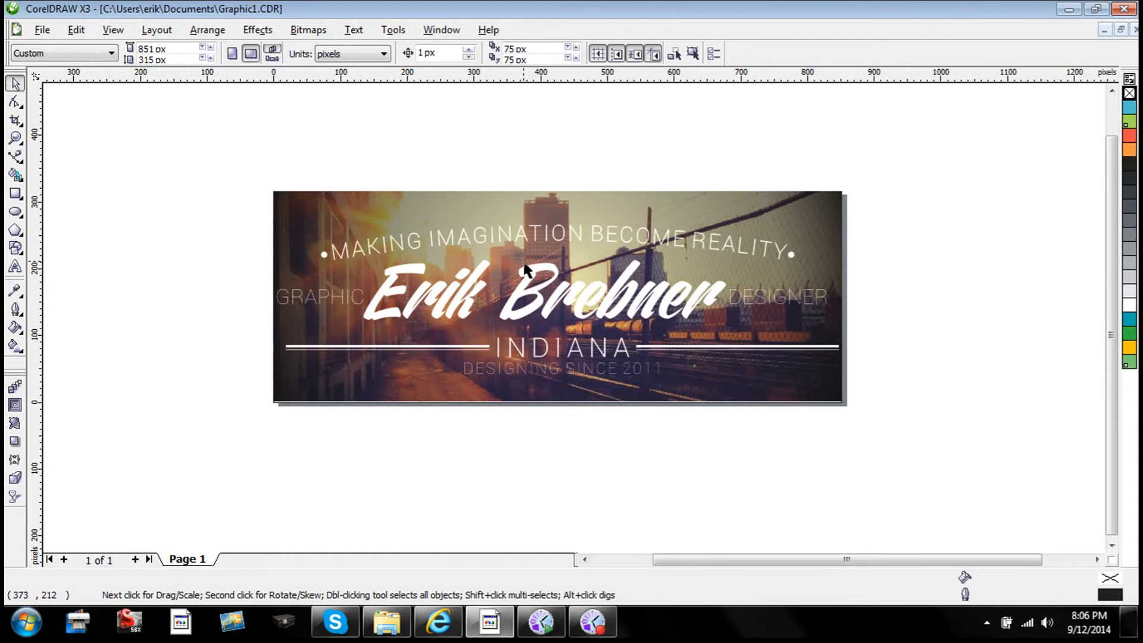
- Review the finished banner and save the document
{"action": "scroll", "coordinate": [530, 275], "scroll_direction": "up", "scroll_amount": 1}
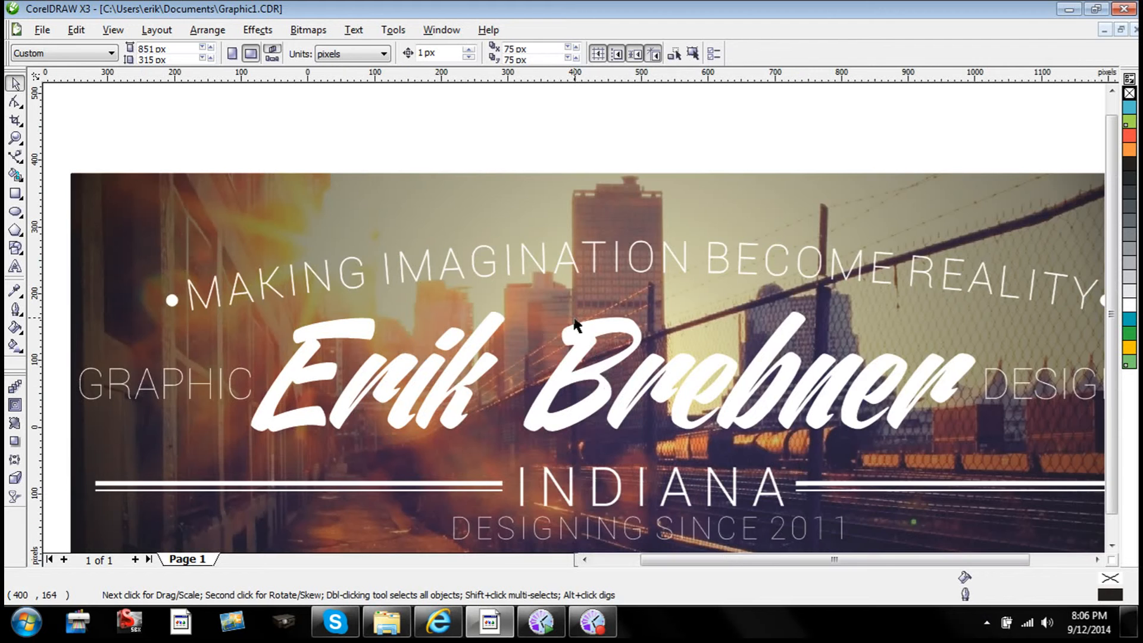
{"action": "scroll", "coordinate": [577, 327], "scroll_direction": "down", "scroll_amount": 1}
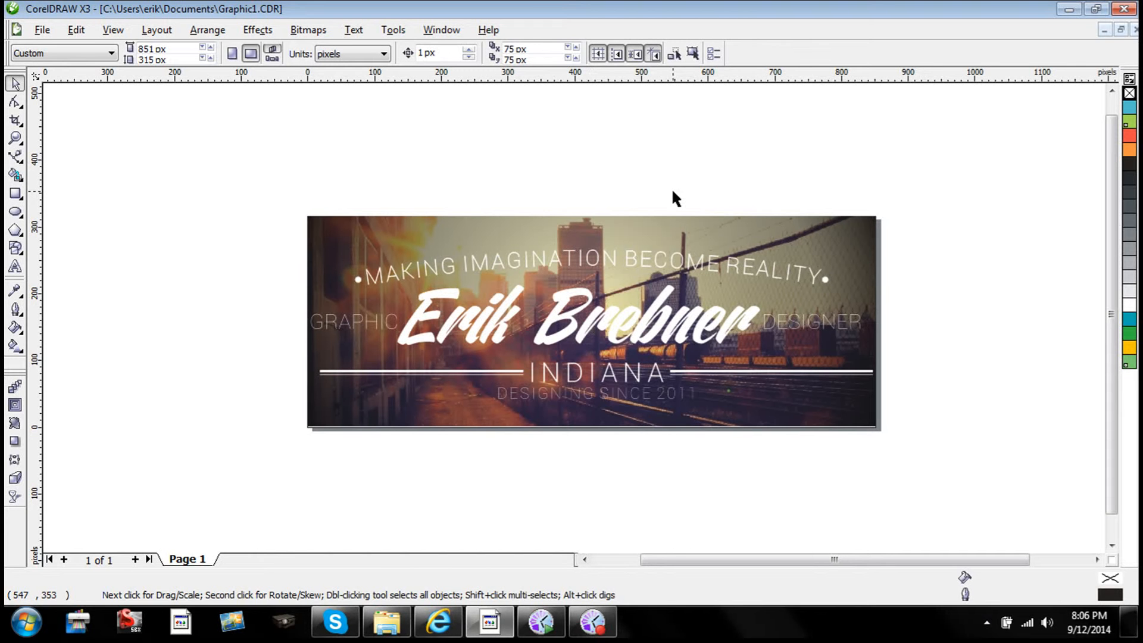
{"action": "left_click", "coordinate": [590, 328]}
{"action": "left_click", "coordinate": [590, 186]}
{"action": "key", "text": "ctrl+s"}
- Switch to BB FlashBack Express Player to check the video export's progress, and return to the banner in CorelDRAW
{"action": "left_click", "coordinate": [549, 622]}
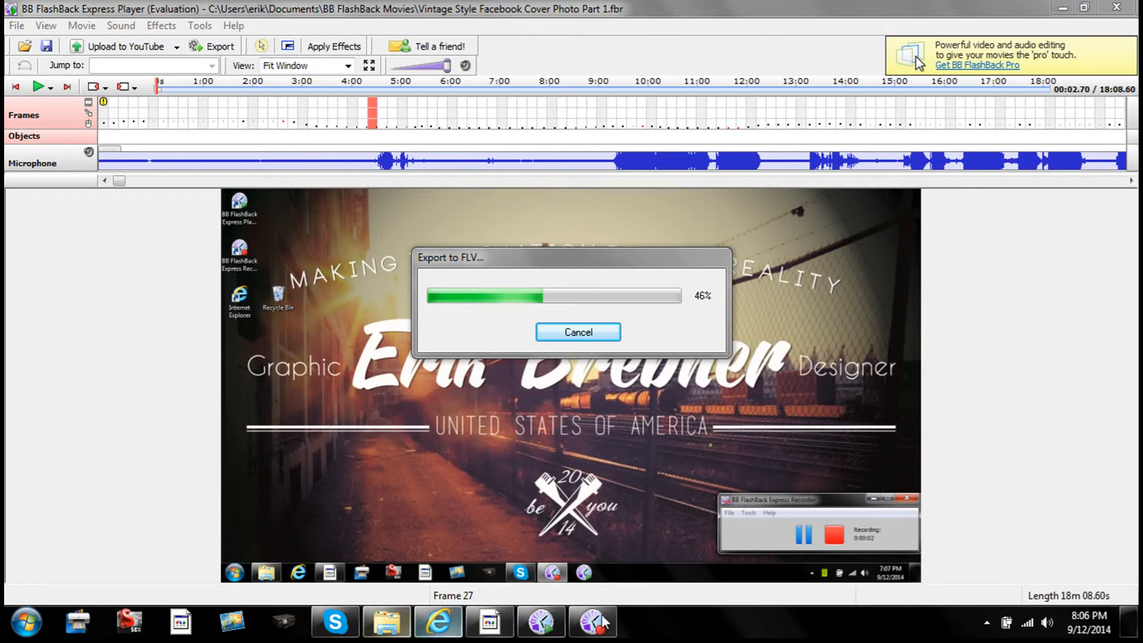
{"action": "left_click", "coordinate": [490, 622]}
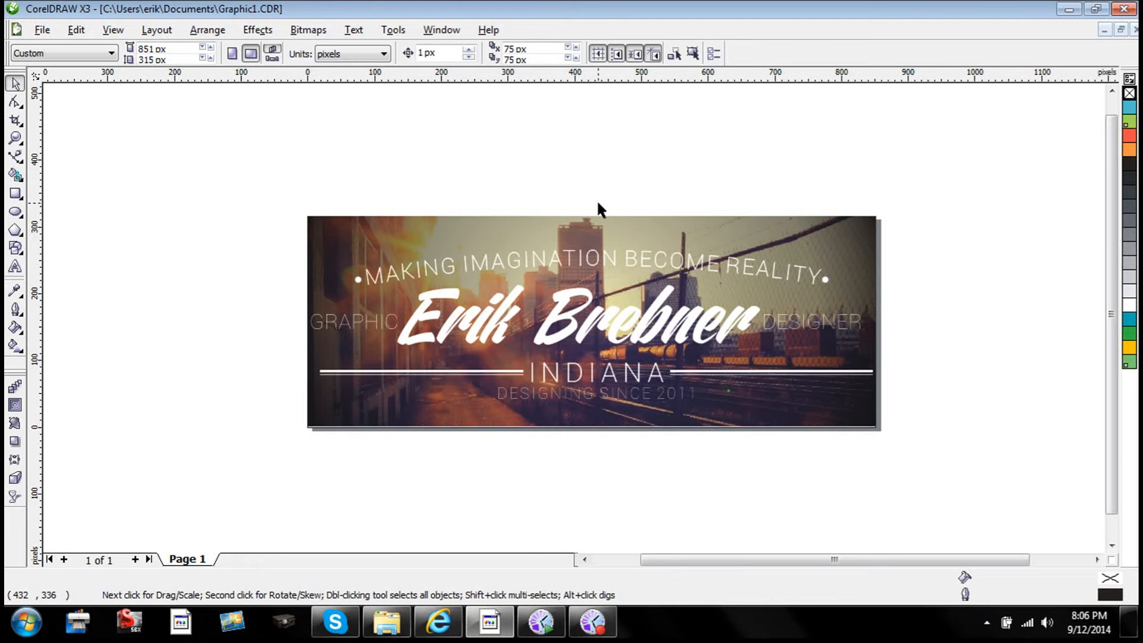
{"action": "scroll", "coordinate": [643, 246], "scroll_direction": "up", "scroll_amount": 2}
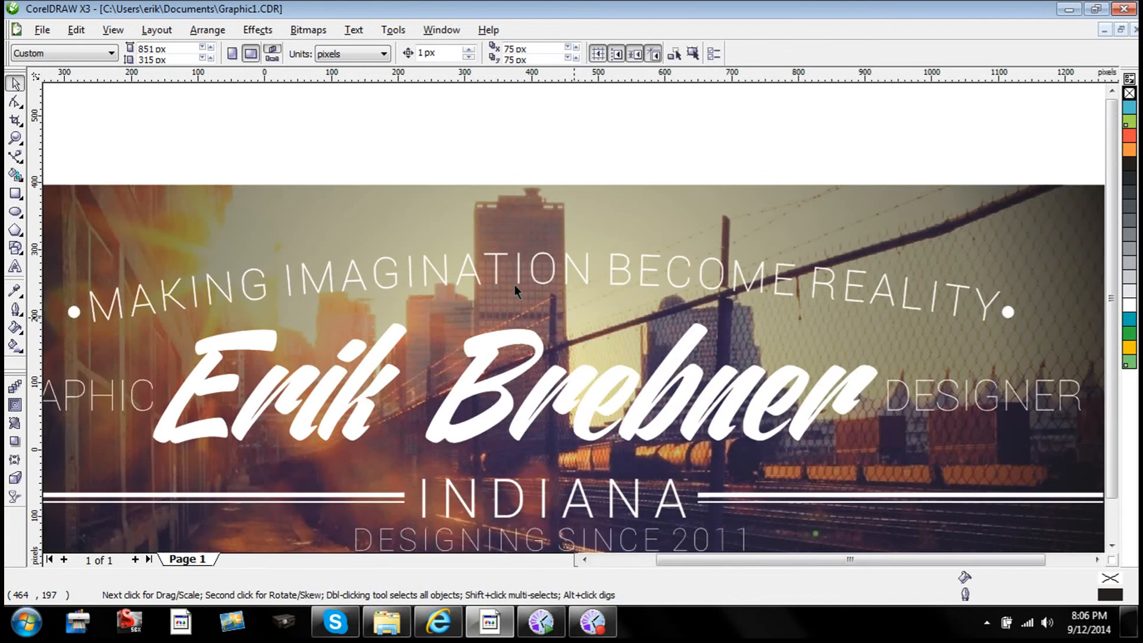
- Try a flat-colour drop shadow on the grouped name line, cast from its edge towards the left
{"action": "scroll", "coordinate": [515, 291], "scroll_direction": "down", "scroll_amount": 2}
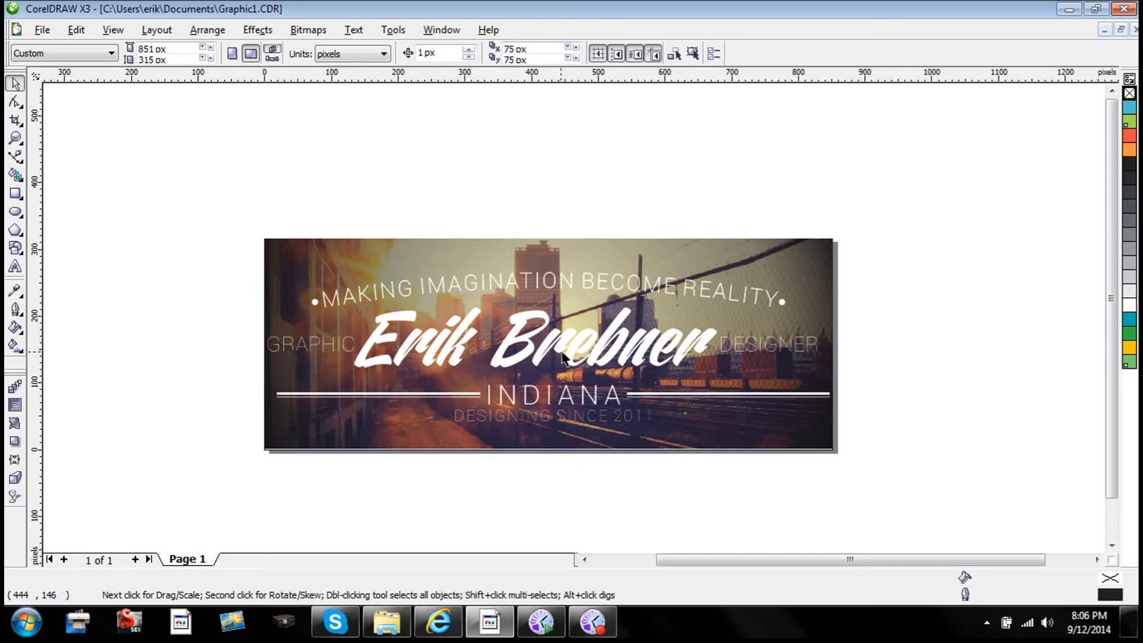
{"action": "left_click", "coordinate": [601, 342]}
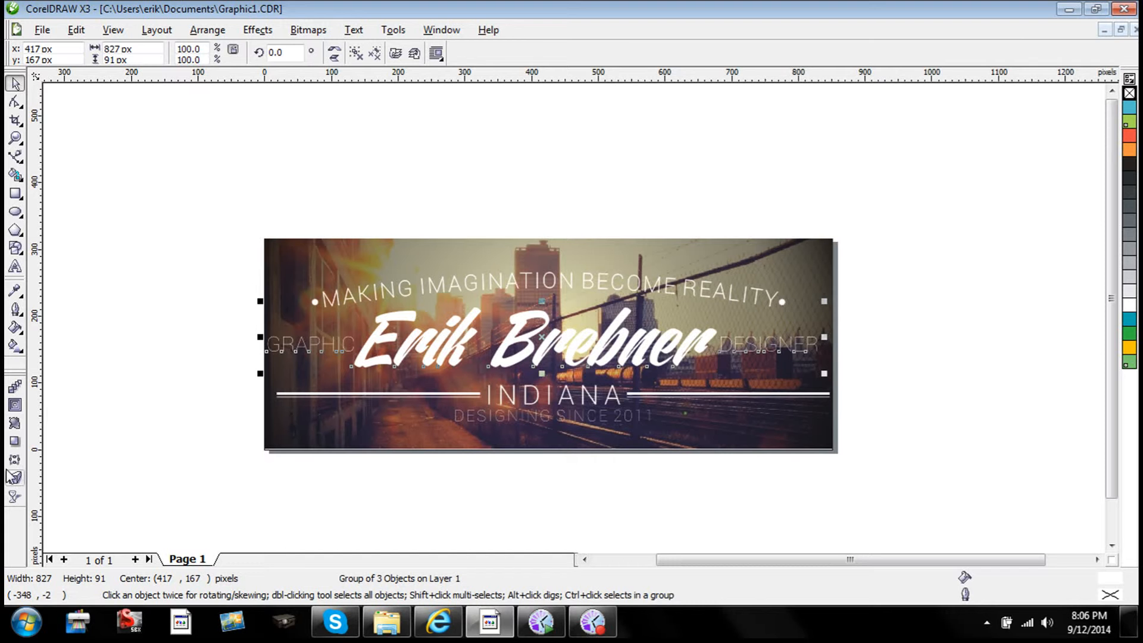
{"action": "left_click", "coordinate": [13, 441]}
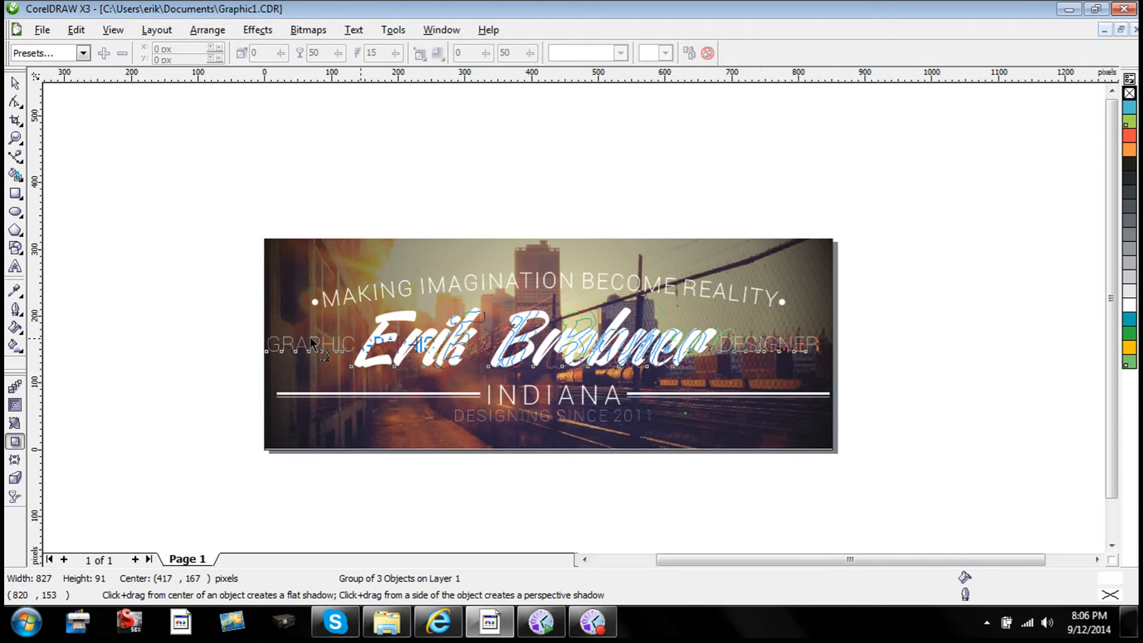
{"action": "left_click_drag", "start_coordinate": [284, 345], "coordinate": [270, 336]}
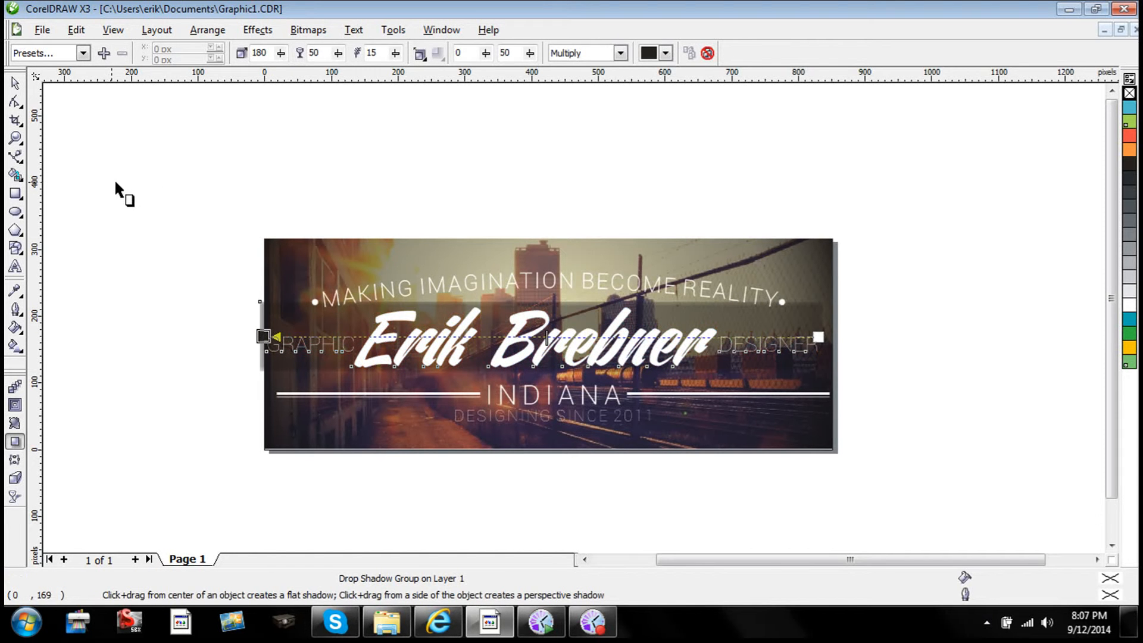
- Try the Large Glow shadow preset on the name group, with its shadow handle moved to the centre and the Subtract blend mode
{"action": "left_click", "coordinate": [84, 53]}
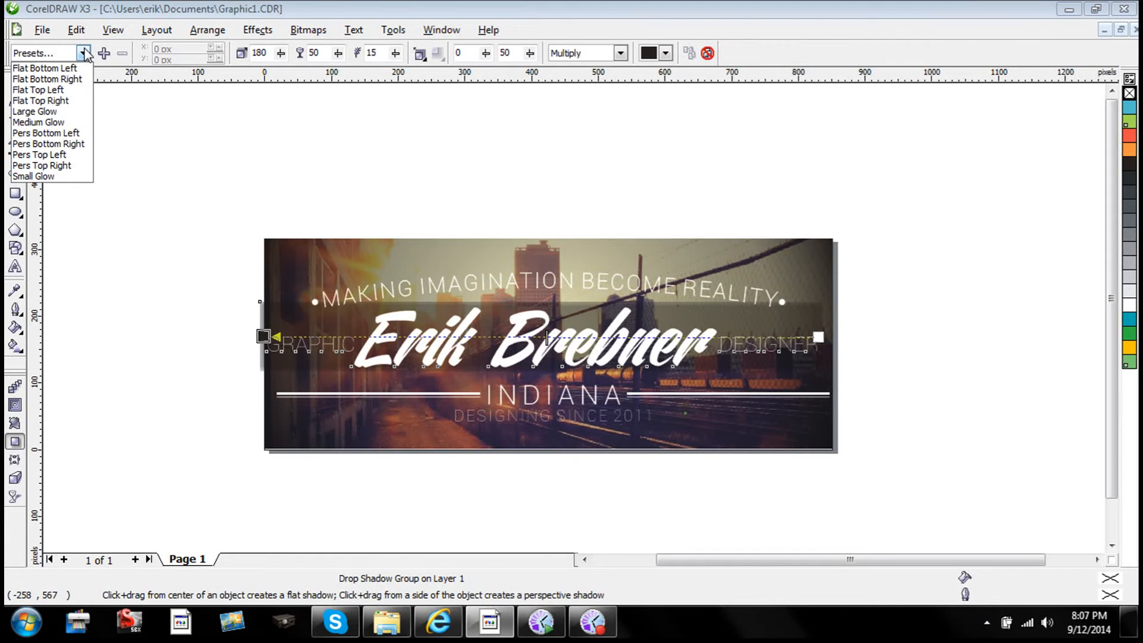
{"action": "left_click", "coordinate": [70, 111]}
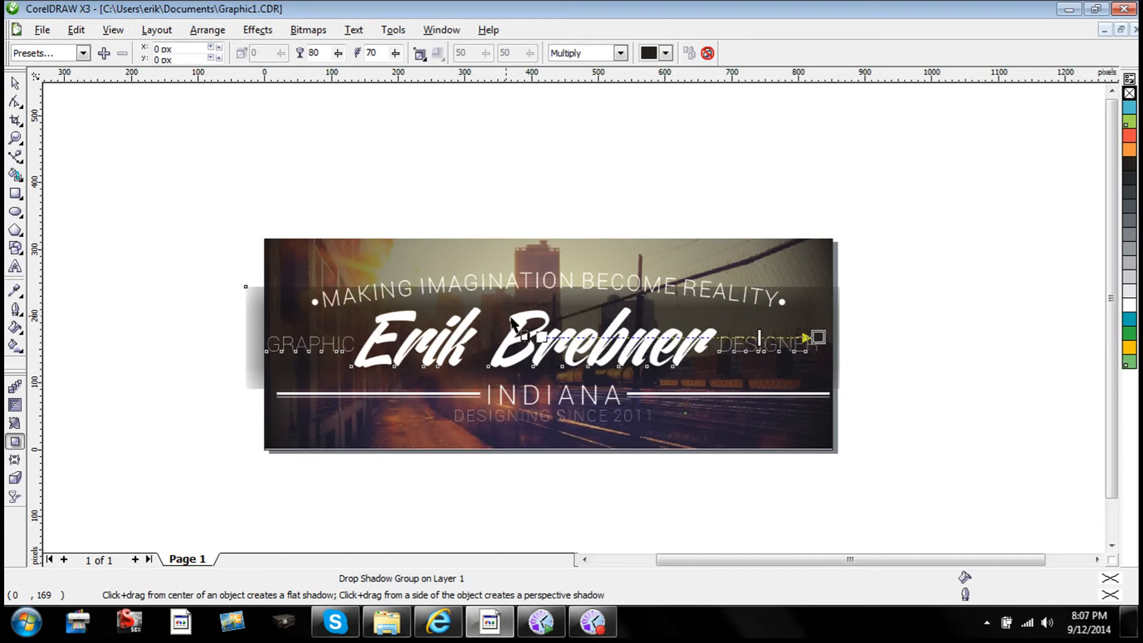
{"action": "left_click_drag", "start_coordinate": [818, 338], "coordinate": [533, 338]}
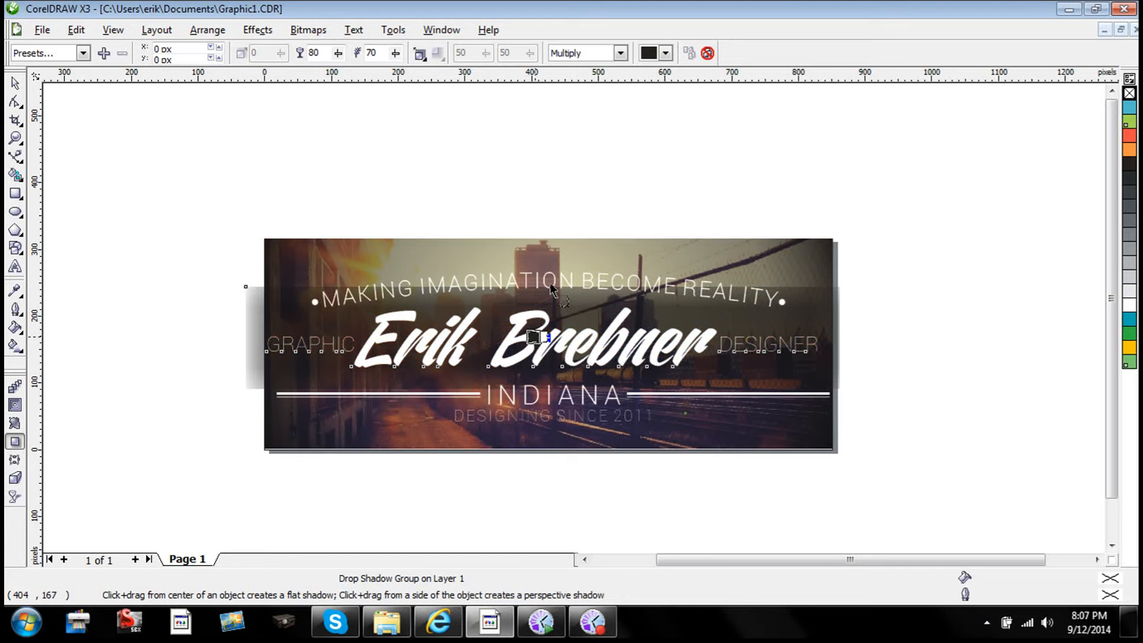
{"action": "left_click", "coordinate": [622, 54]}
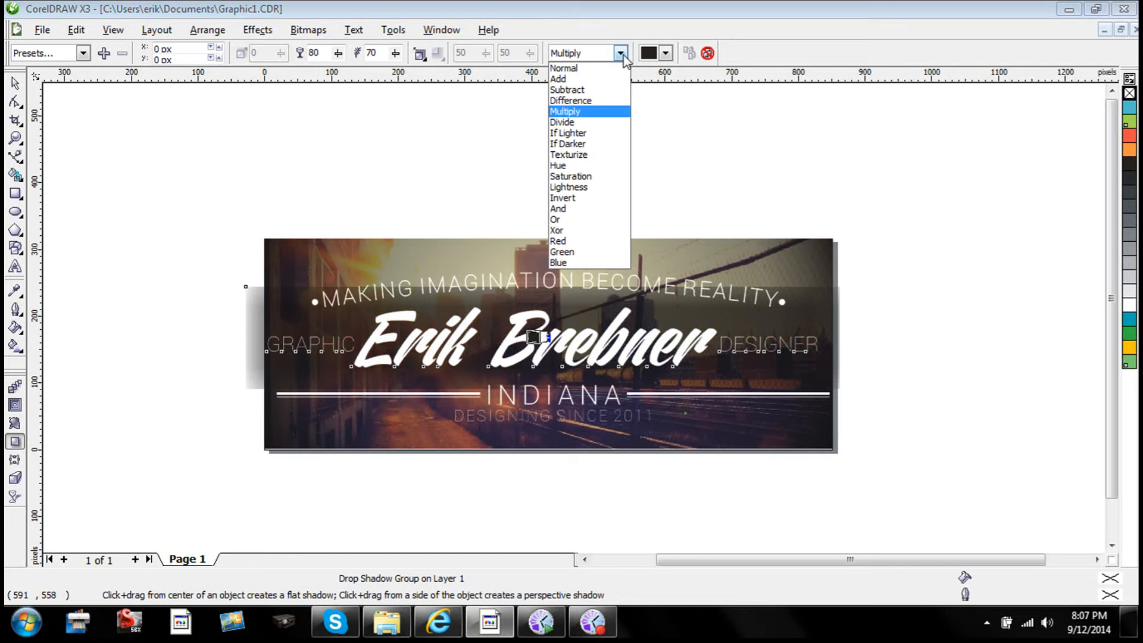
{"action": "left_click", "coordinate": [565, 91]}
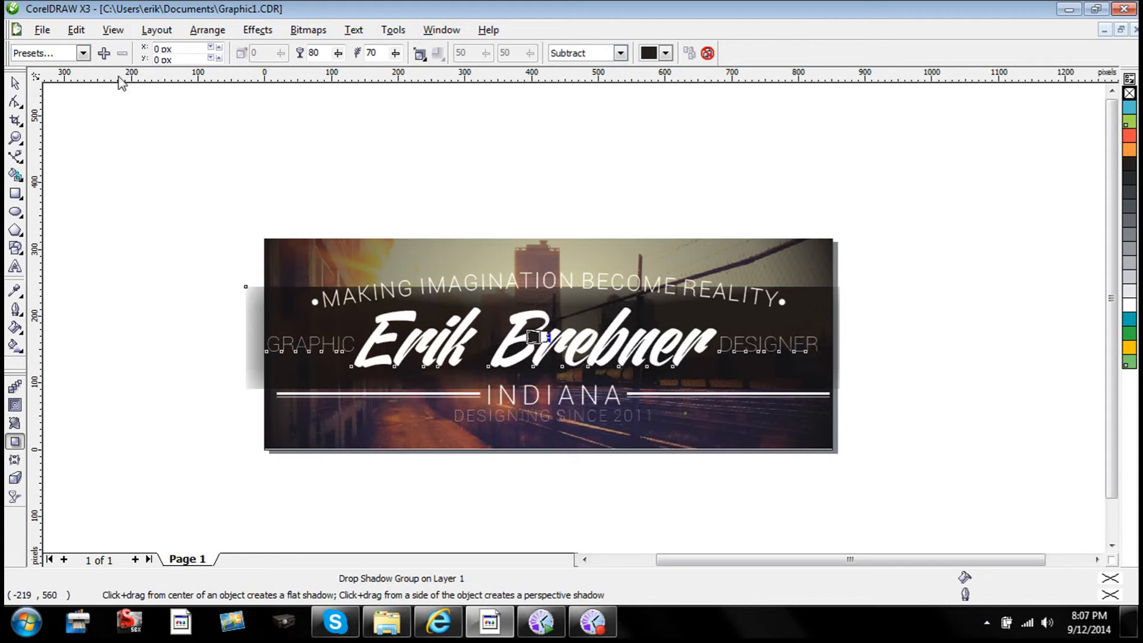
- Try the Flat Bottom Right and Small Glow shadow presets on the name group
{"action": "left_click", "coordinate": [84, 53]}
{"action": "left_click", "coordinate": [78, 79]}
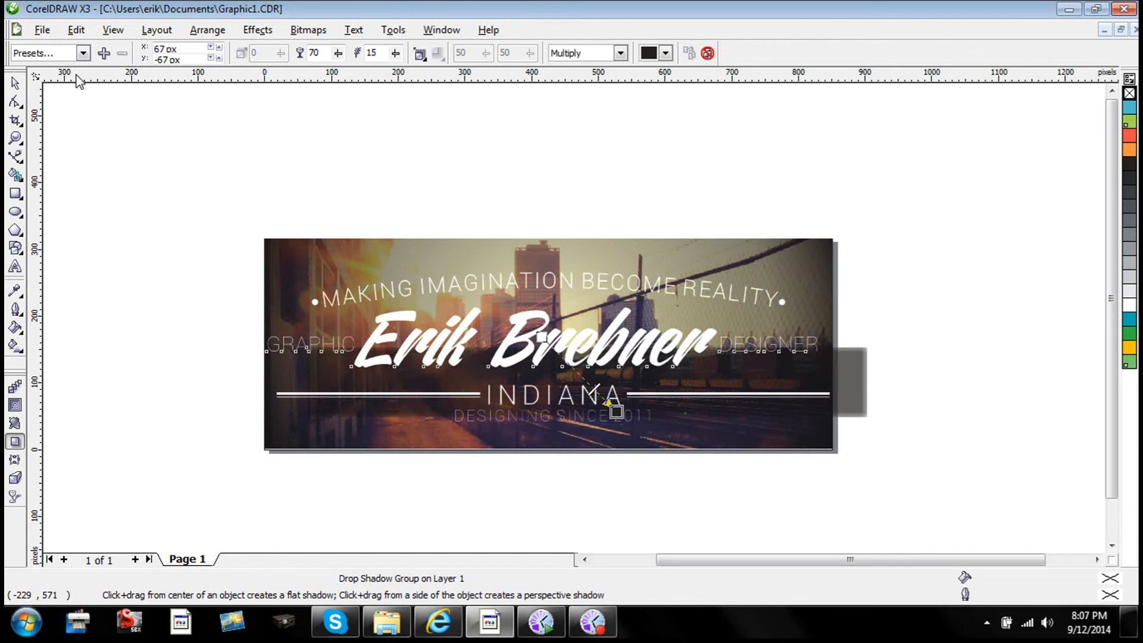
{"action": "left_click", "coordinate": [84, 53]}
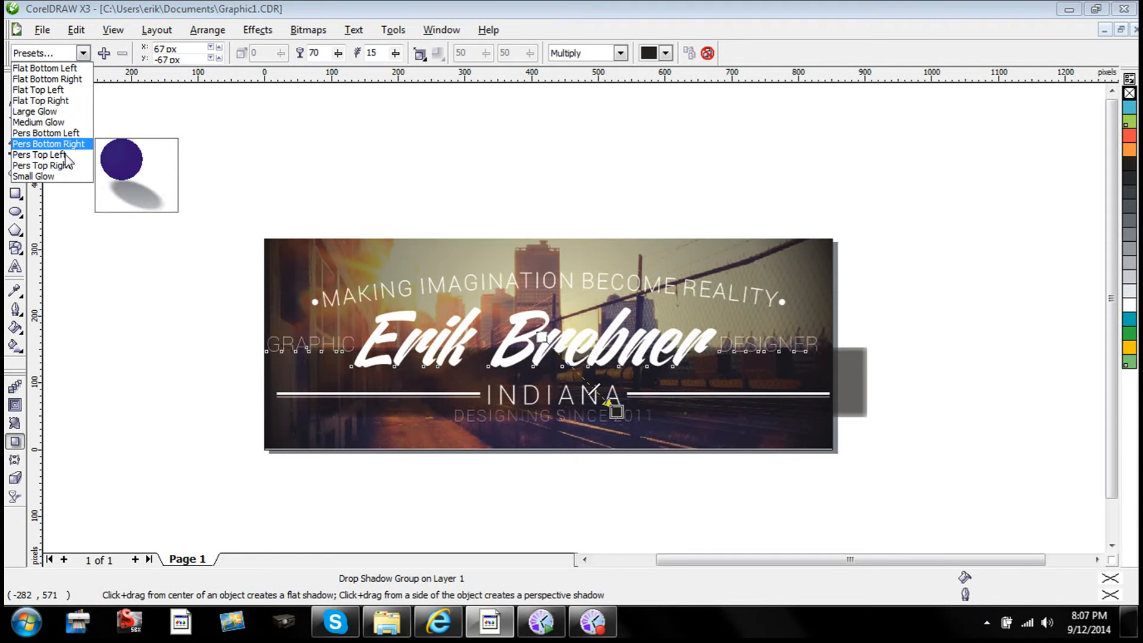
{"action": "left_click", "coordinate": [64, 175]}
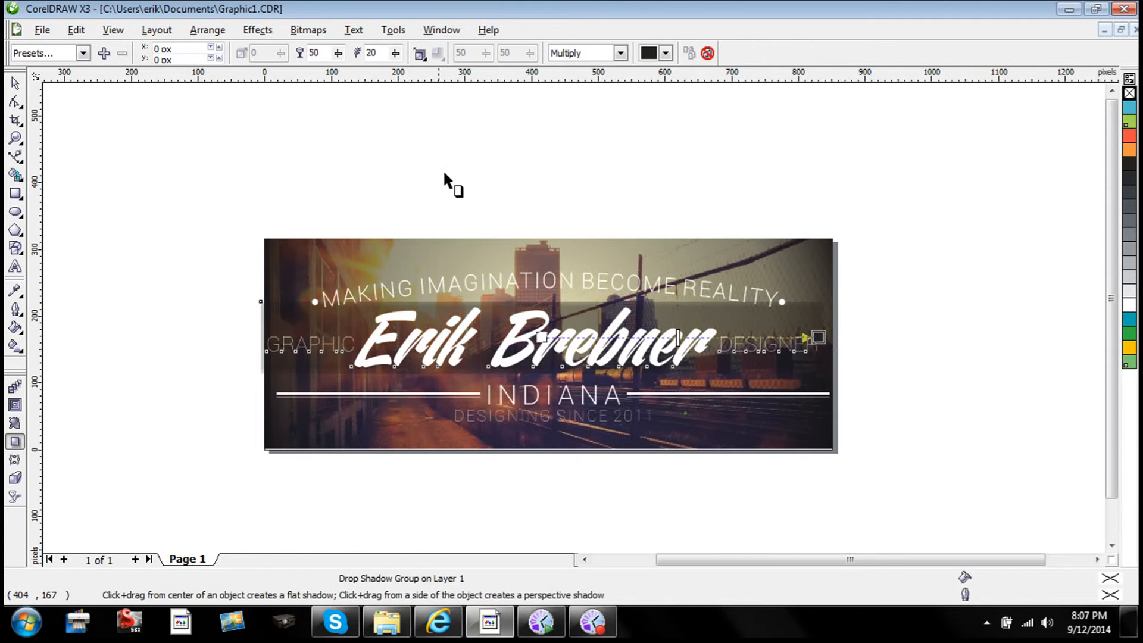
- Try Middle feathering and a perspective shadow slanting to the left on the name group, and clear the drop shadow
{"action": "left_click", "coordinate": [421, 54]}
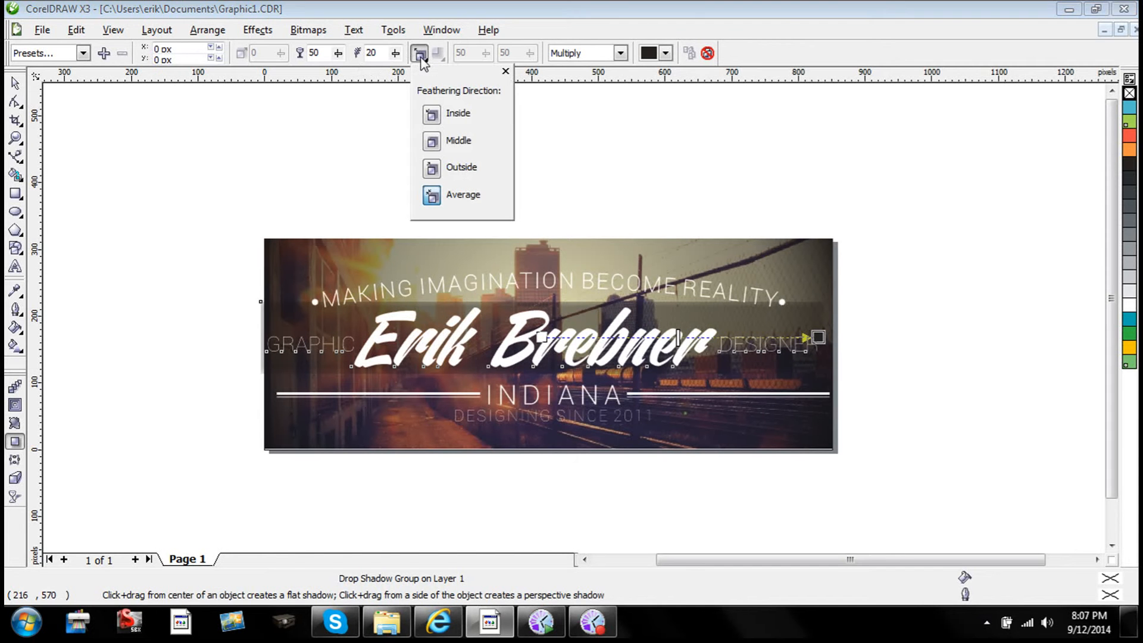
{"action": "left_click", "coordinate": [433, 143]}
{"action": "left_click", "coordinate": [631, 194]}
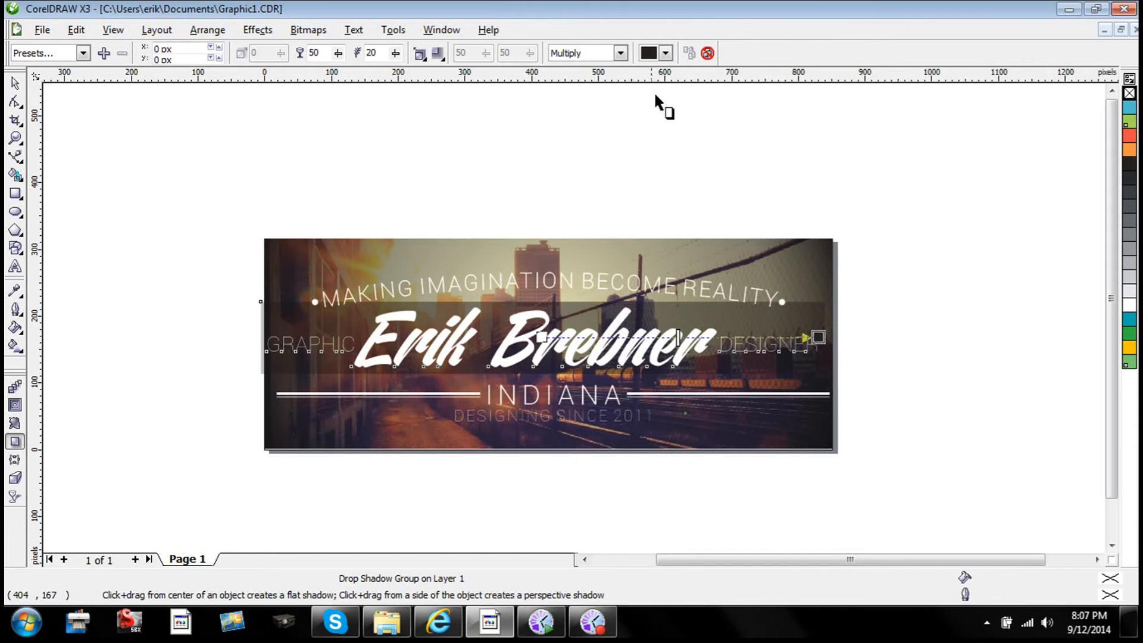
{"action": "left_click", "coordinate": [621, 53]}
{"action": "left_click", "coordinate": [622, 56]}
{"action": "left_click_drag", "start_coordinate": [542, 338], "coordinate": [447, 331]}
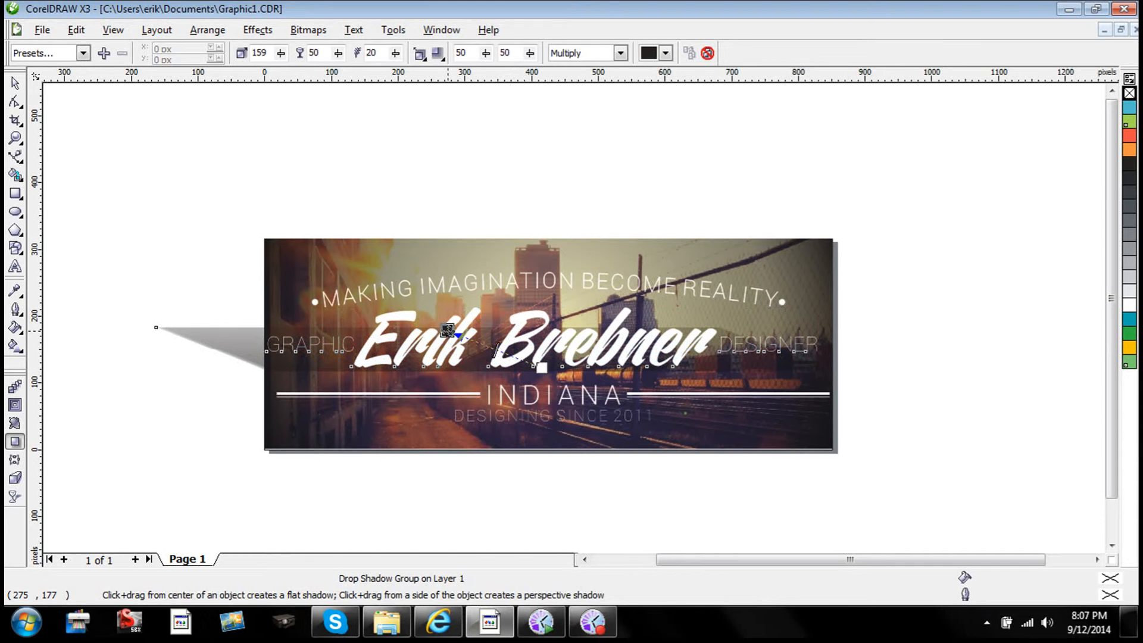
{"action": "left_click", "coordinate": [707, 53]}
- Ungroup the name line into the script name and its two side words
{"action": "left_click", "coordinate": [17, 83]}
{"action": "left_click", "coordinate": [524, 340]}
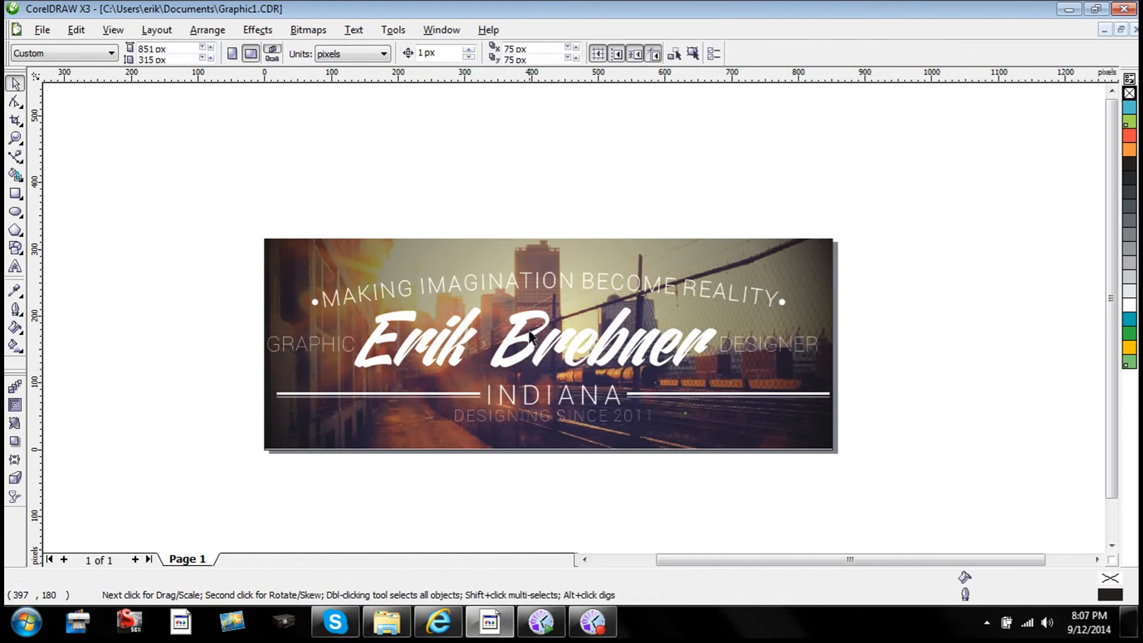
{"action": "left_click", "coordinate": [533, 338]}
{"action": "key", "text": "ctrl+u"}
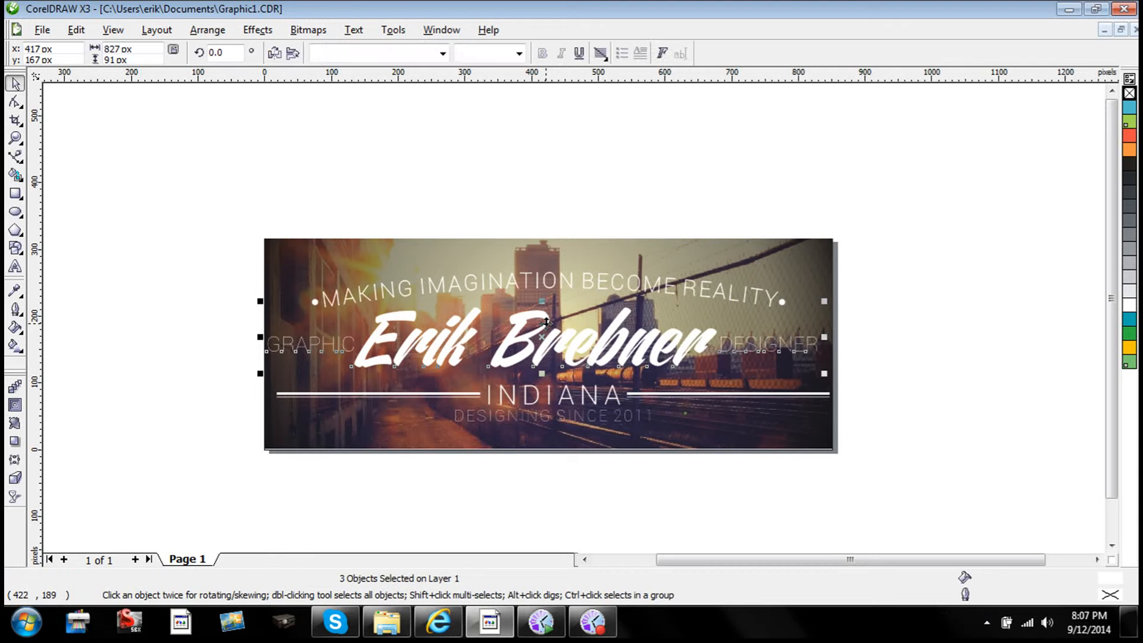
- Try a drop shadow on the script name alone, cast towards the left with its angle set to 176
{"action": "left_click", "coordinate": [630, 331]}
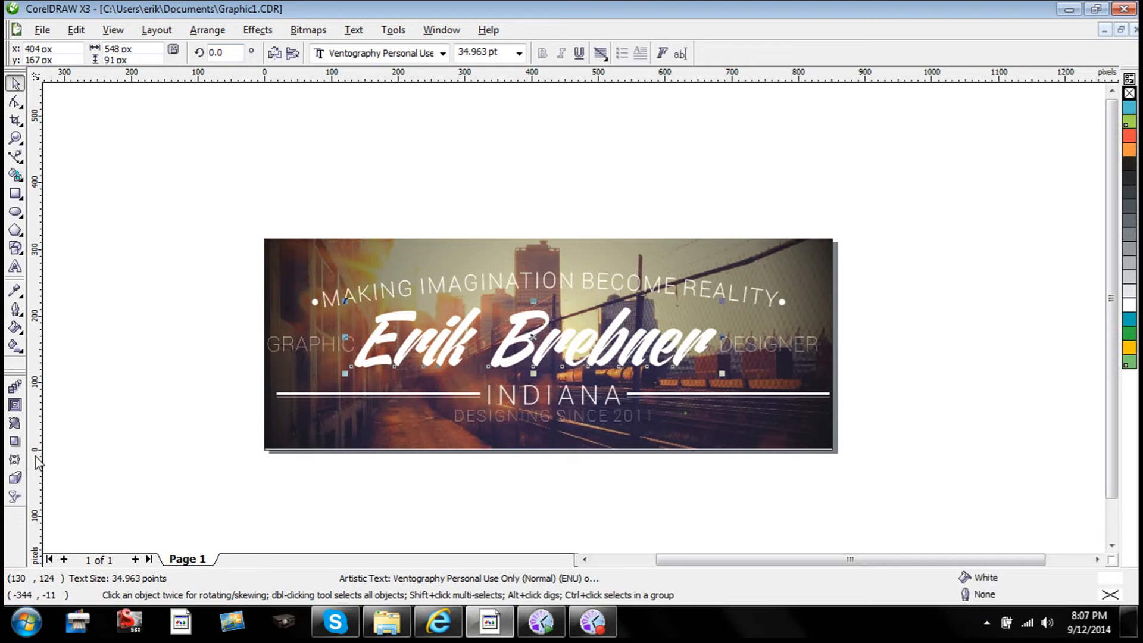
{"action": "left_click", "coordinate": [16, 443]}
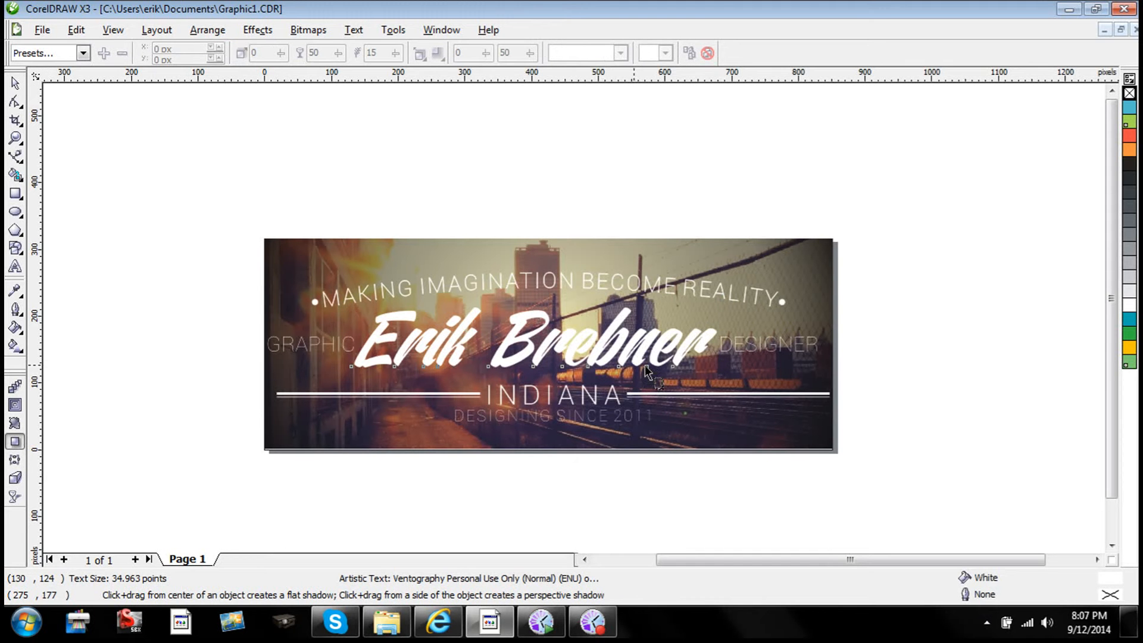
{"action": "left_click_drag", "start_coordinate": [594, 355], "coordinate": [356, 338]}
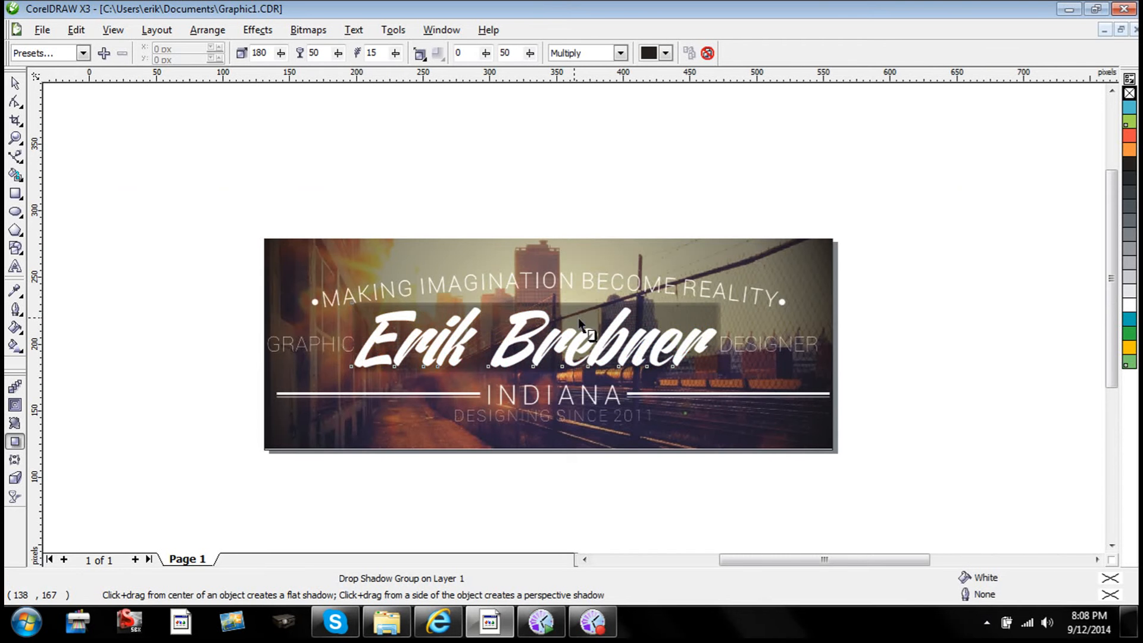
{"action": "scroll", "coordinate": [438, 288], "scroll_direction": "up", "scroll_amount": 1}
{"action": "scroll", "coordinate": [578, 319], "scroll_direction": "down", "scroll_amount": 1}
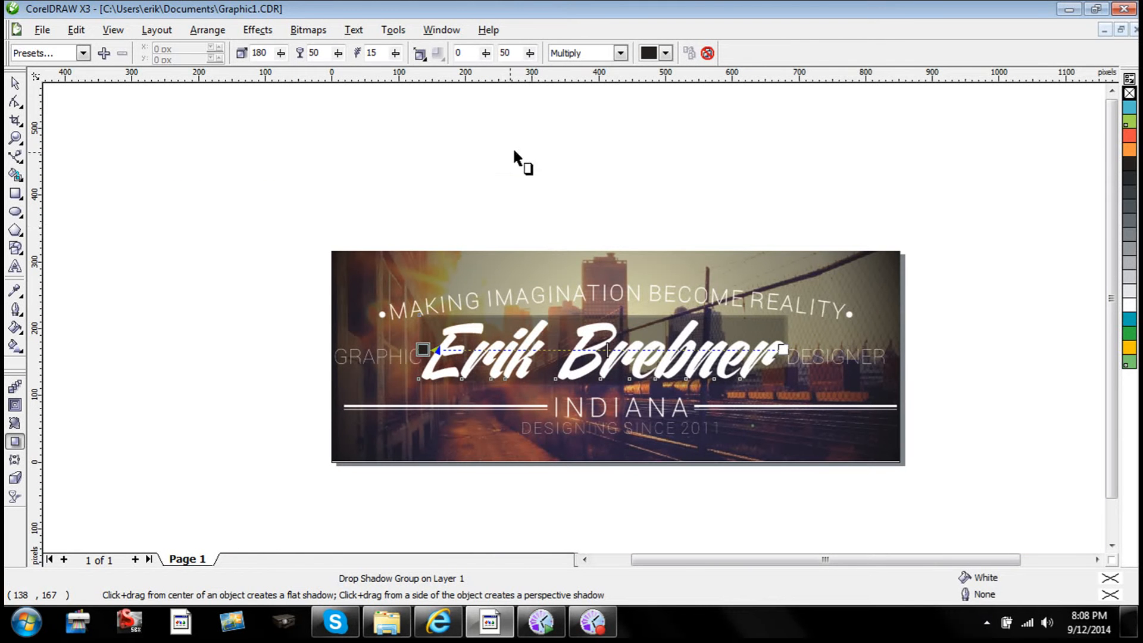
{"action": "left_click_drag", "start_coordinate": [281, 53], "coordinate": [281, 60]}
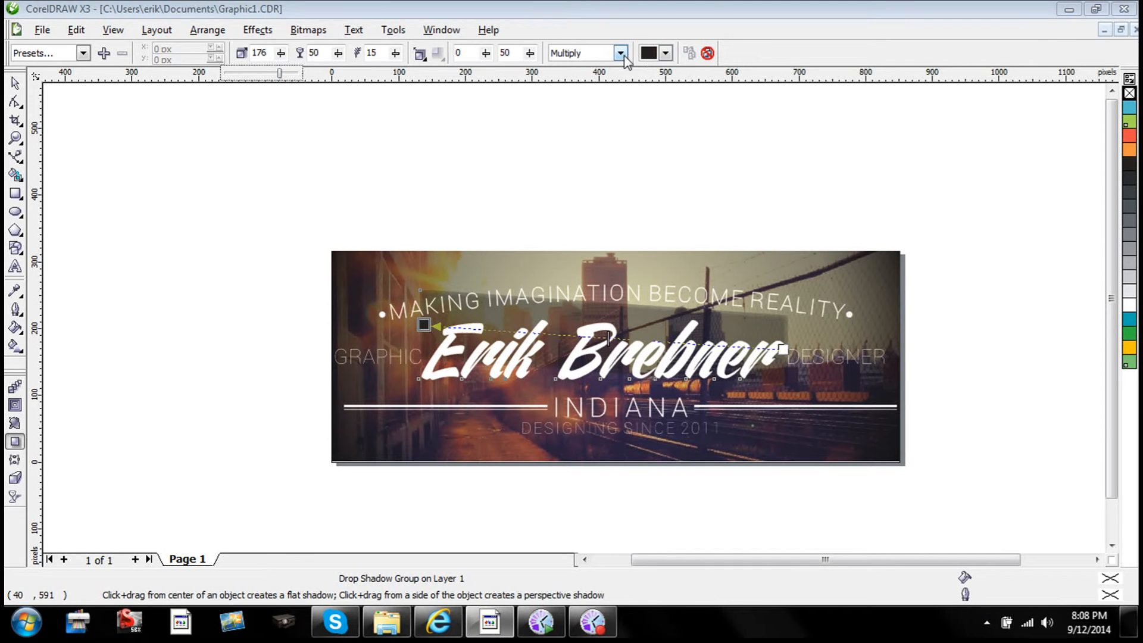
{"action": "left_click", "coordinate": [103, 53]}
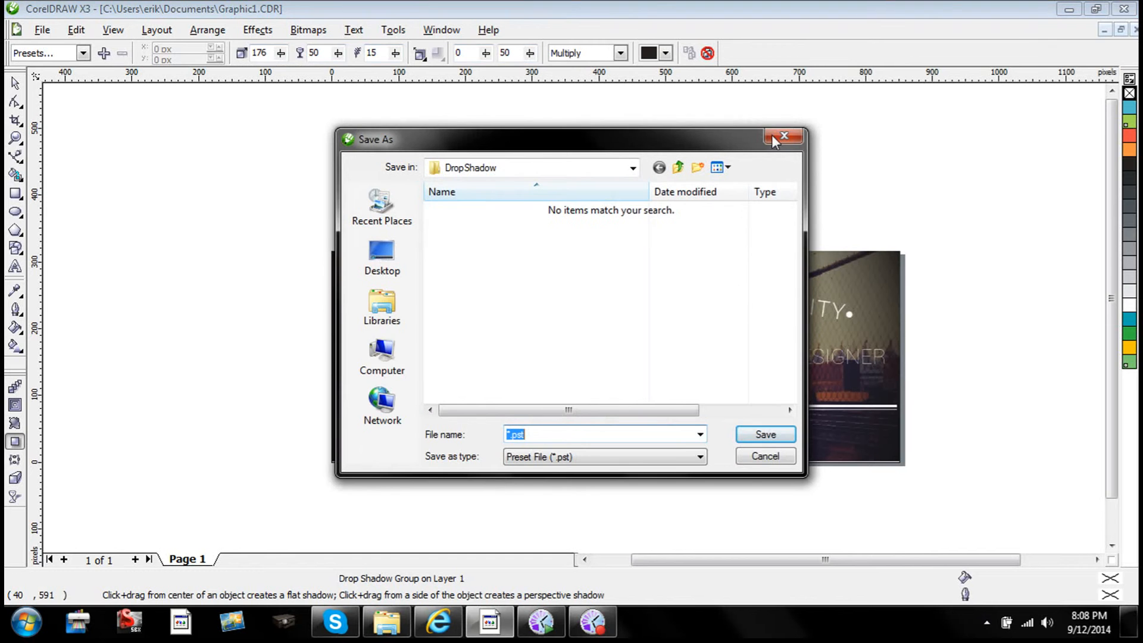
{"action": "left_click", "coordinate": [772, 137]}
- Delete the shadowed script name, and undo back to the script name without its drop shadow
{"action": "left_click", "coordinate": [15, 84]}
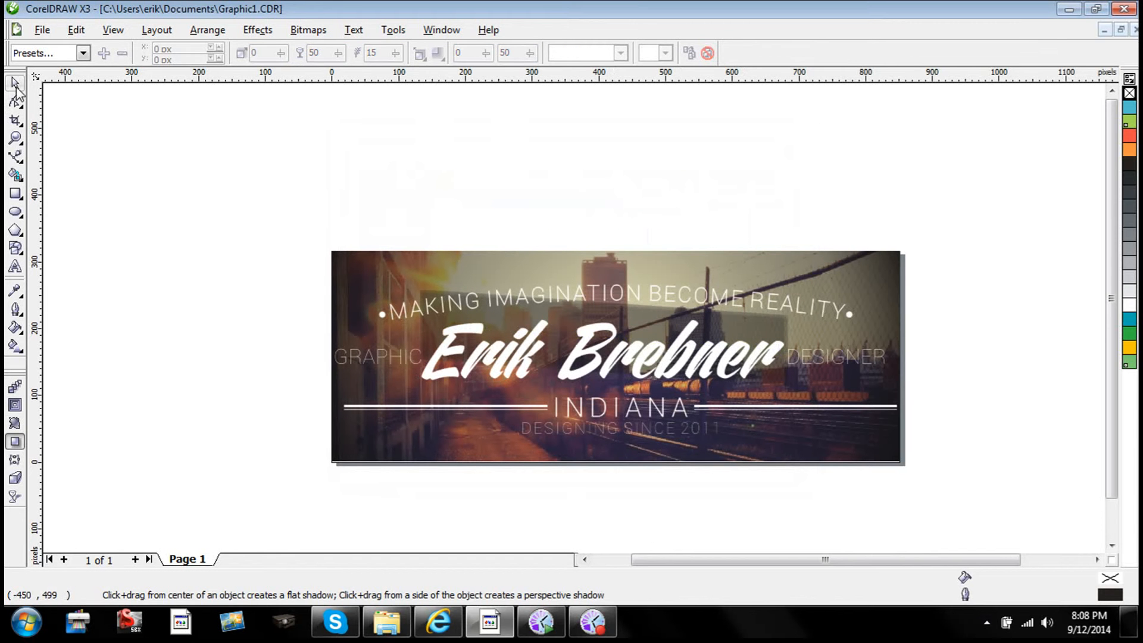
{"action": "left_click", "coordinate": [650, 322]}
{"action": "key", "text": "Delete"}
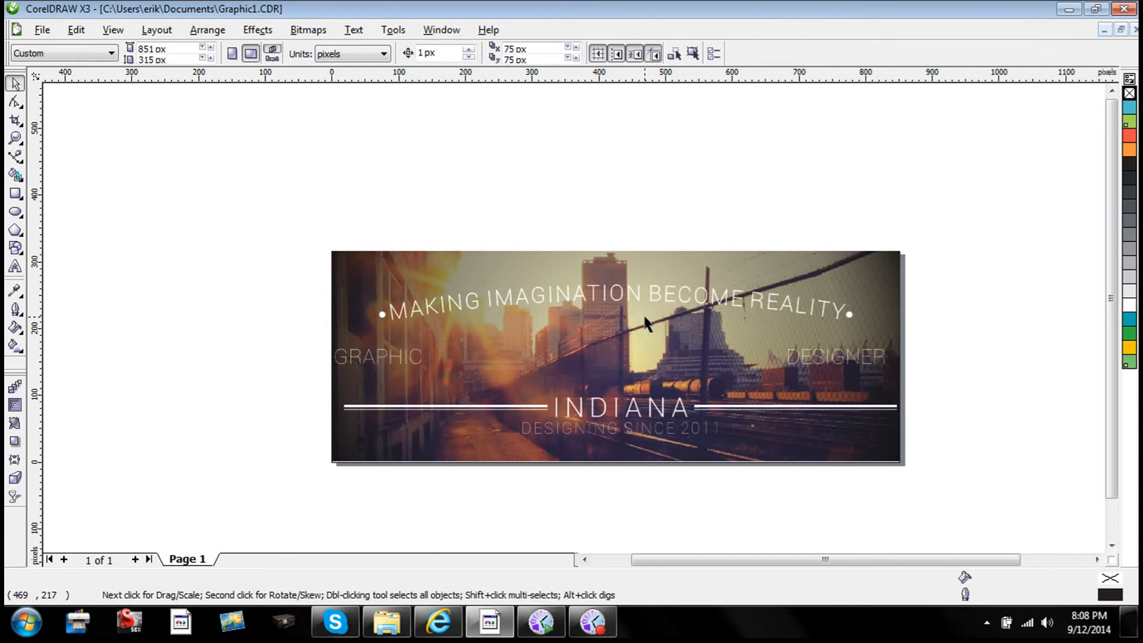
{"action": "key", "text": "ctrl+z"}
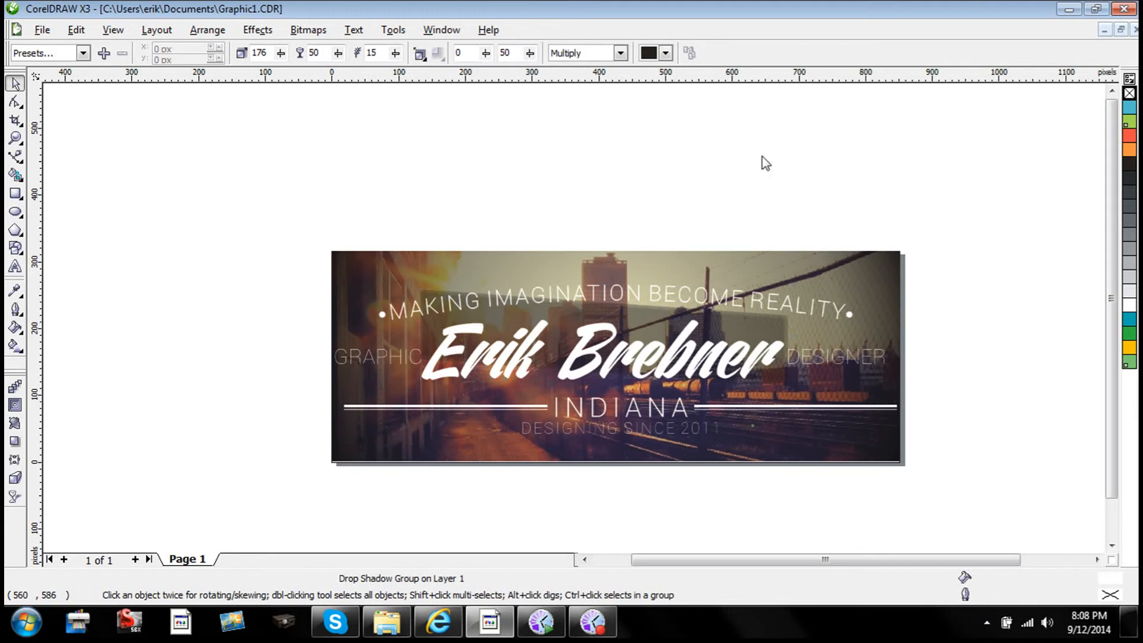
{"action": "key", "text": "ctrl+z"}
- Place a black-filled copy of the script name behind the original, centred at X 405, Y 166 px
{"action": "left_click", "coordinate": [748, 367], "text": "ctrl"}
{"action": "left_click_drag", "start_coordinate": [748, 366], "coordinate": [749, 367]}
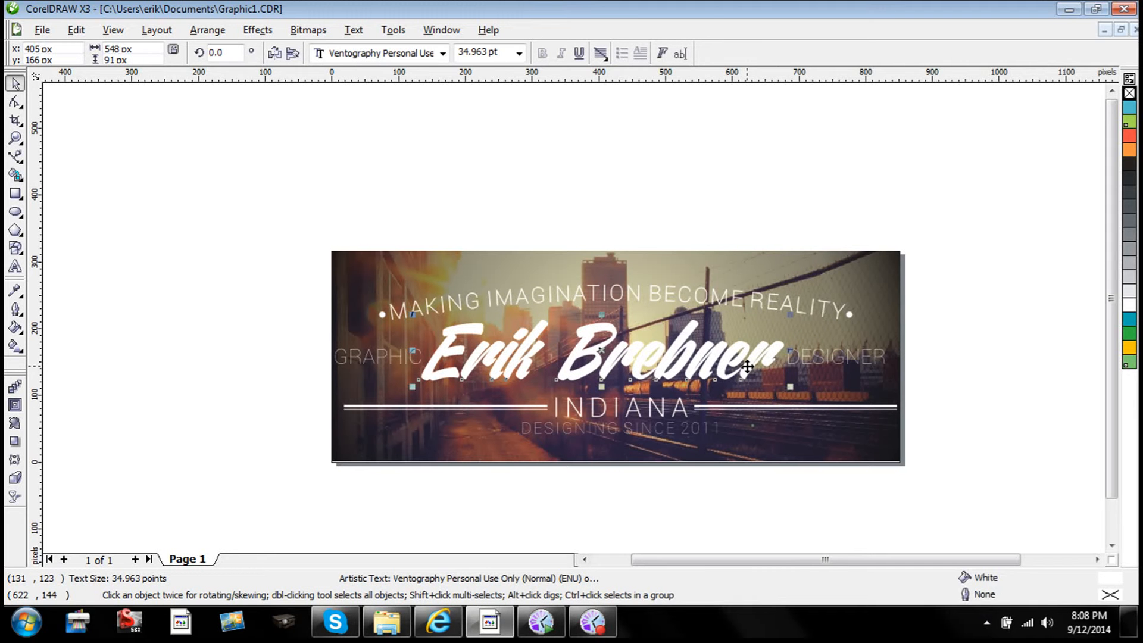
{"action": "left_click", "coordinate": [1129, 164]}
{"action": "key", "text": "ctrl+z"}
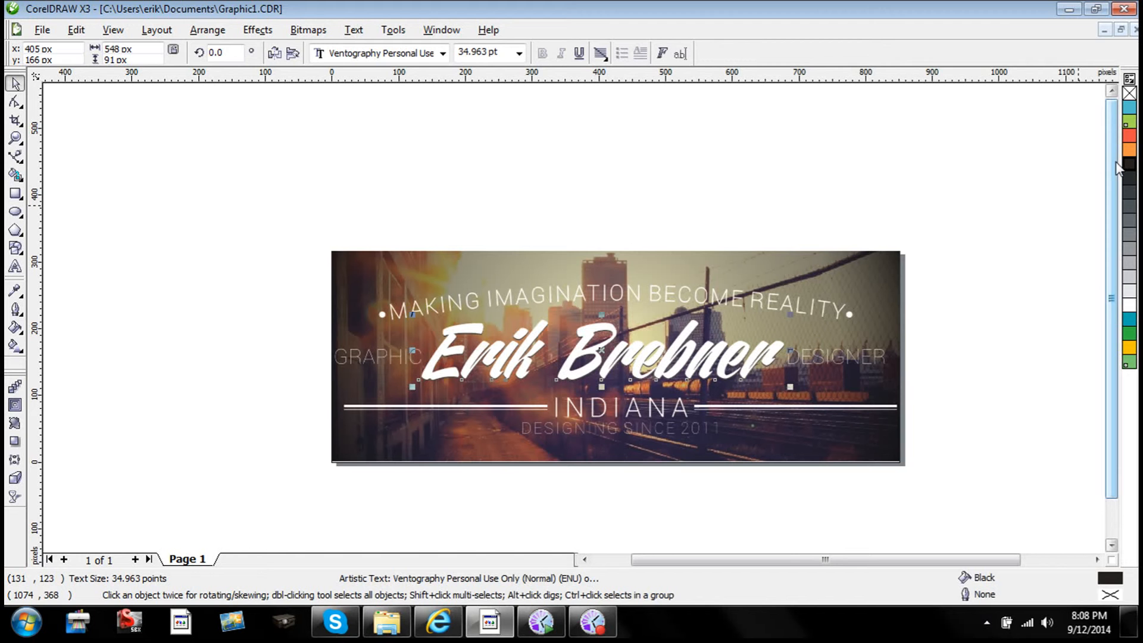
{"action": "left_click", "coordinate": [982, 353]}
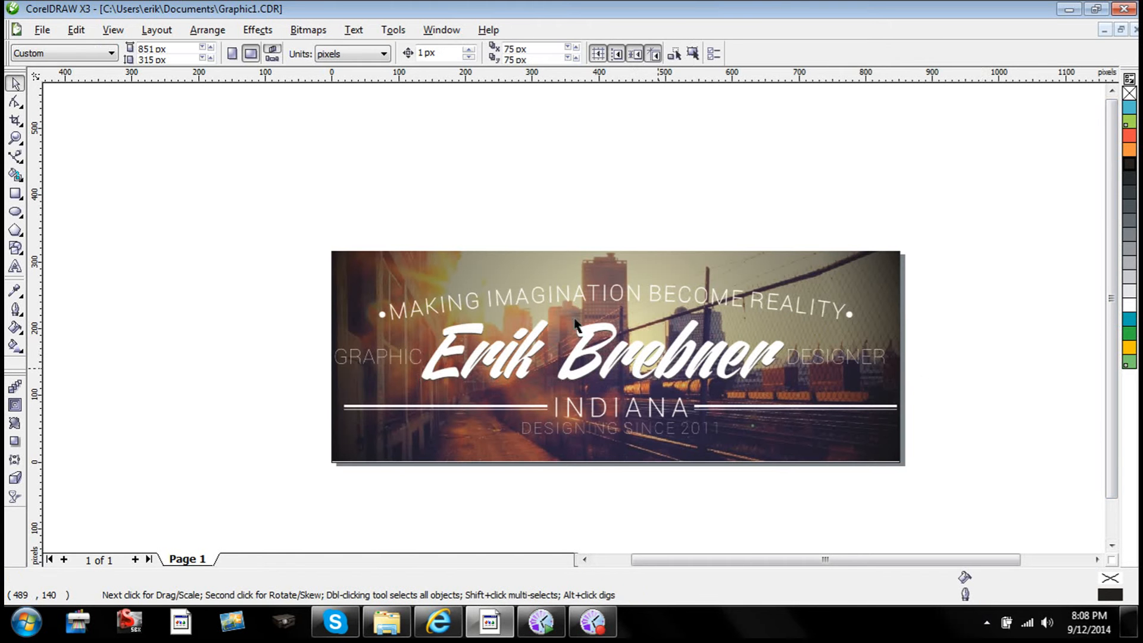
- Place a copy of the arched tagline group with black fill and outline behind the original, centred at X 426, Y 237 px
{"action": "scroll", "coordinate": [574, 322], "scroll_direction": "up", "scroll_amount": 2}
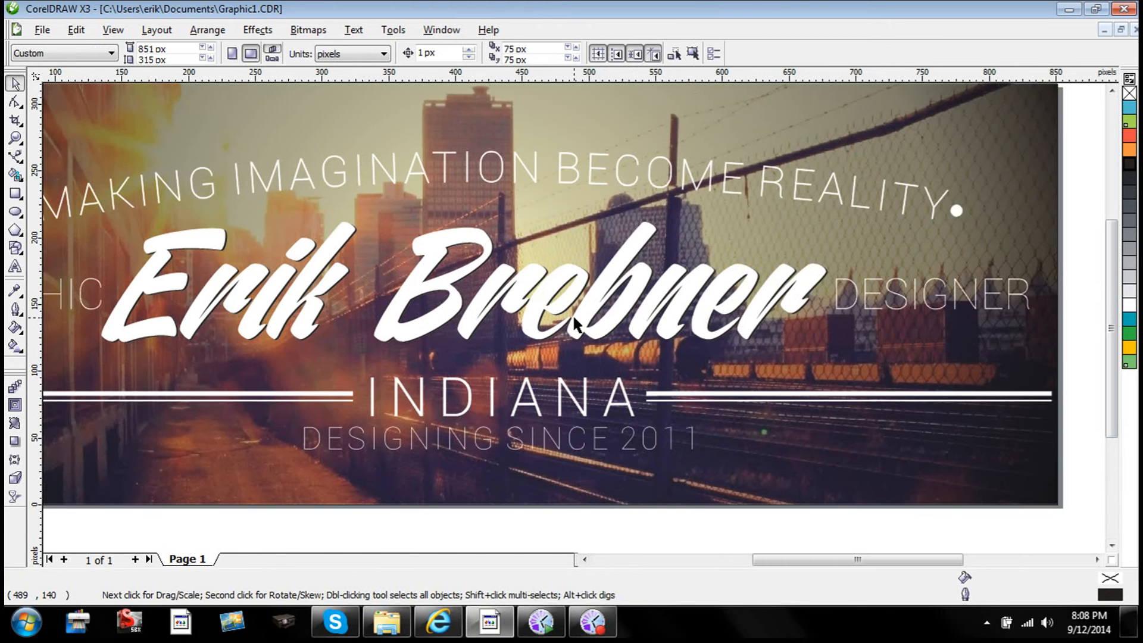
{"action": "left_click", "coordinate": [502, 173]}
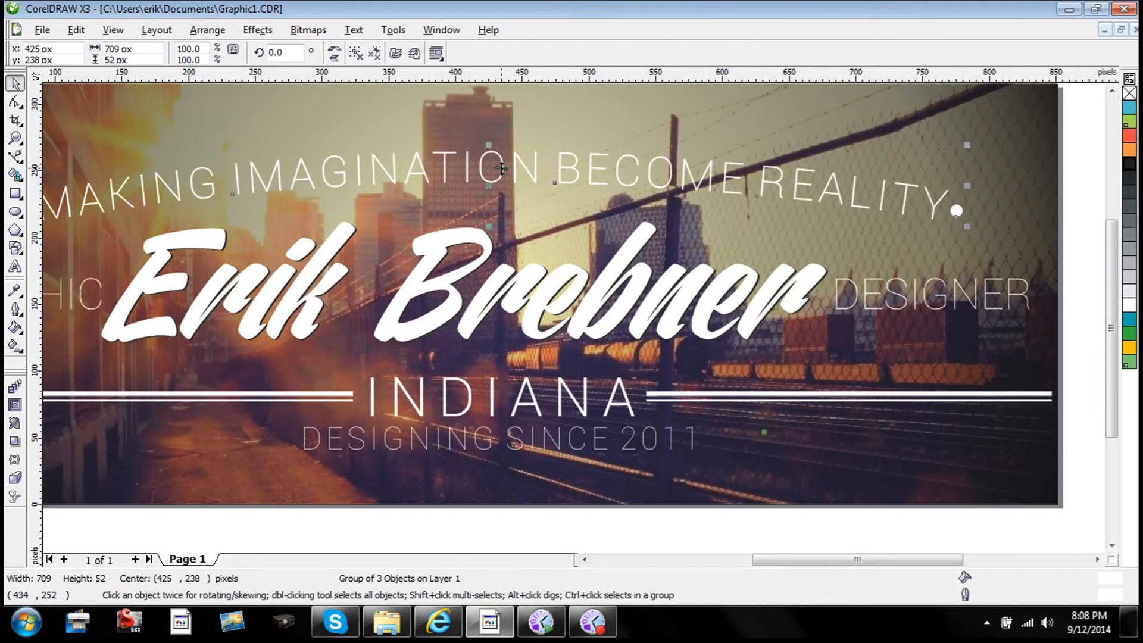
{"action": "key", "text": "Delete"}
{"action": "left_click_drag", "start_coordinate": [502, 169], "coordinate": [503, 168]}
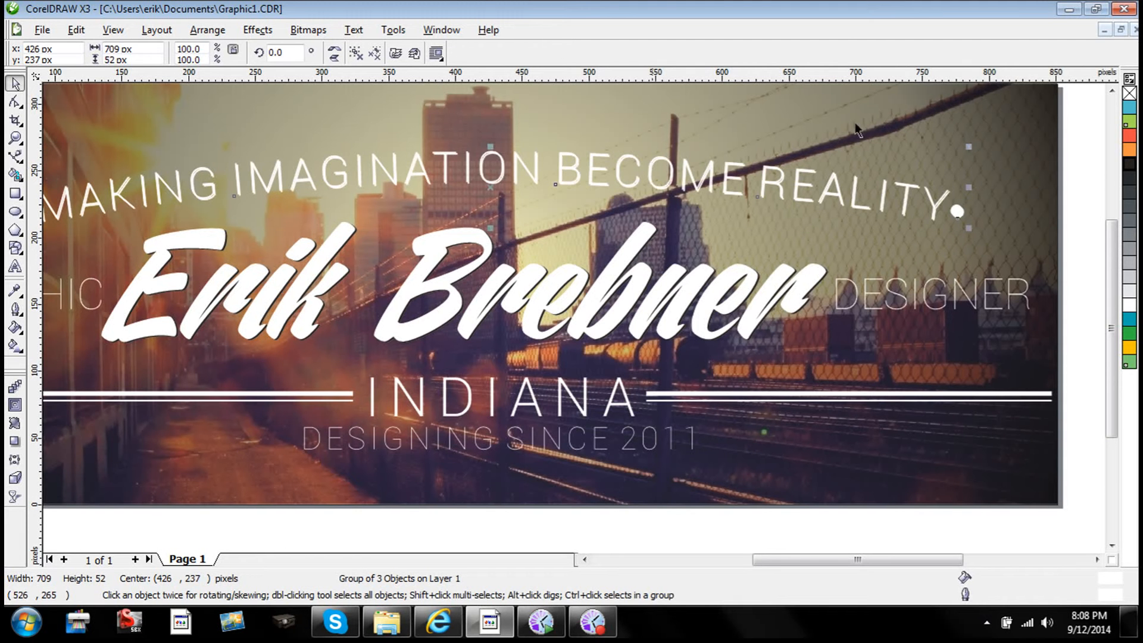
{"action": "left_click", "coordinate": [1130, 174]}
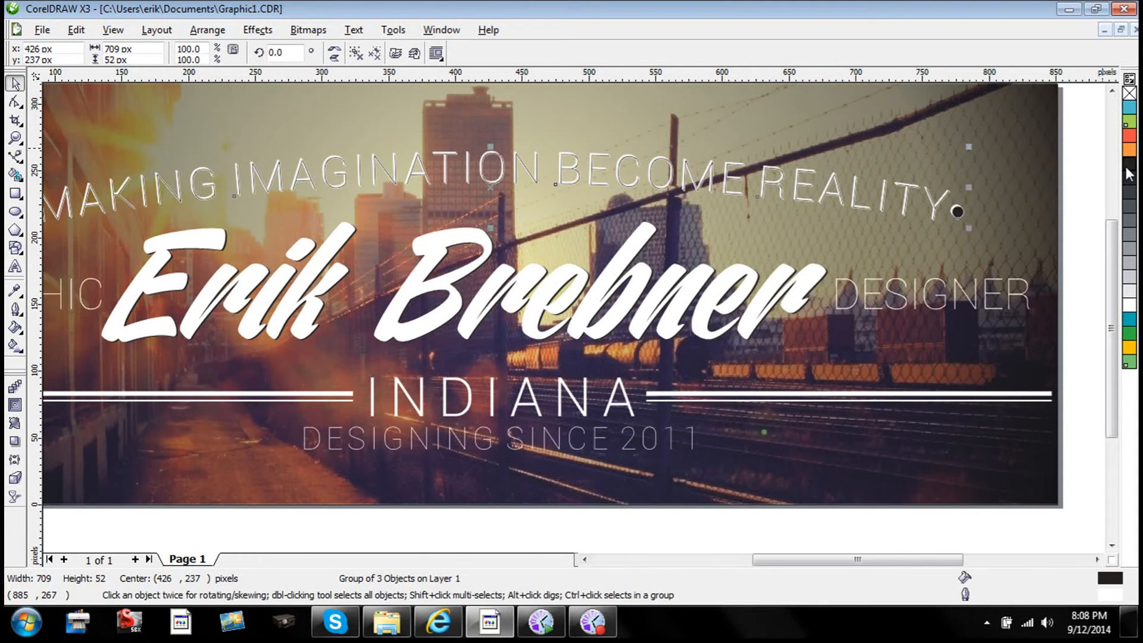
{"action": "right_click", "coordinate": [1130, 174]}
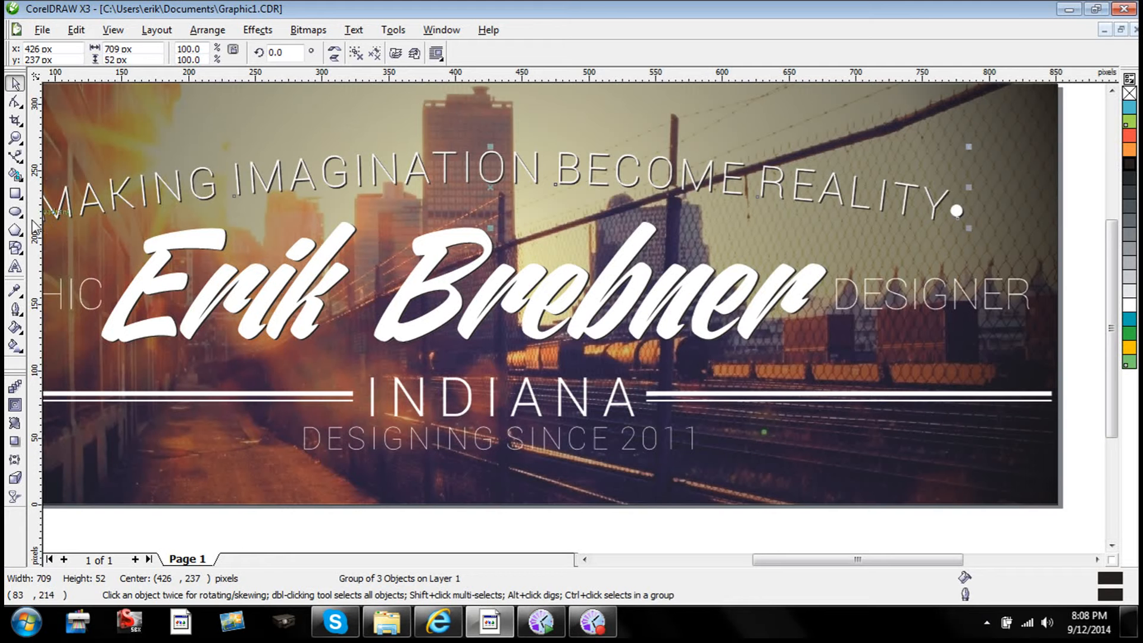
- Apply a uniform transparency of 85 to the black copy of the arched tagline group
{"action": "left_click", "coordinate": [15, 497]}
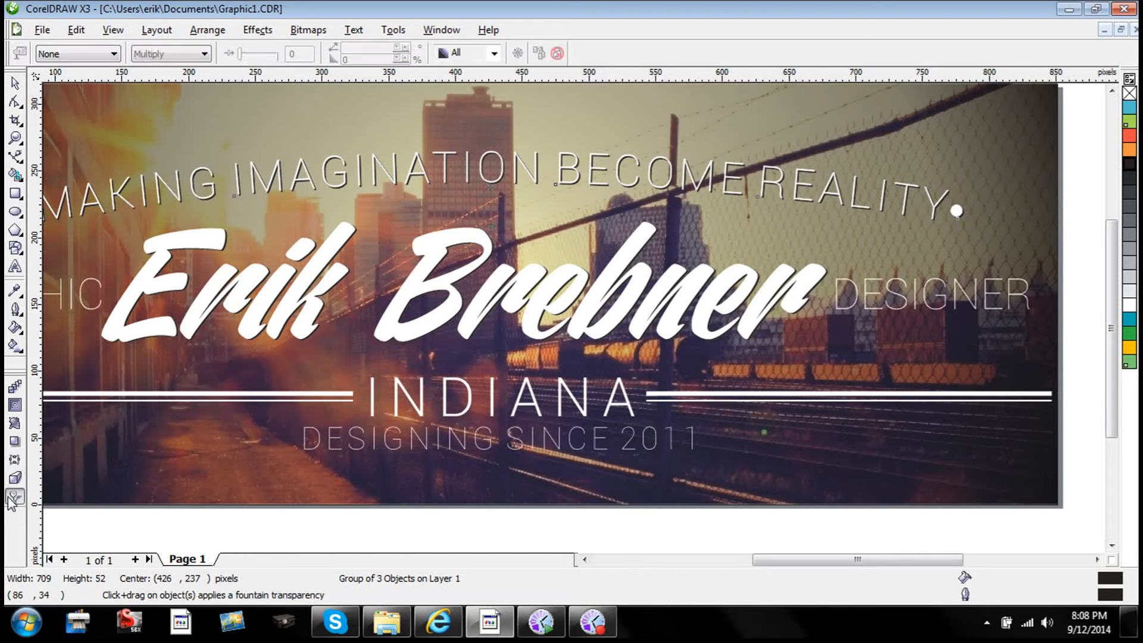
{"action": "left_click", "coordinate": [113, 53]}
{"action": "left_click", "coordinate": [72, 77]}
{"action": "double_click", "coordinate": [309, 55]}
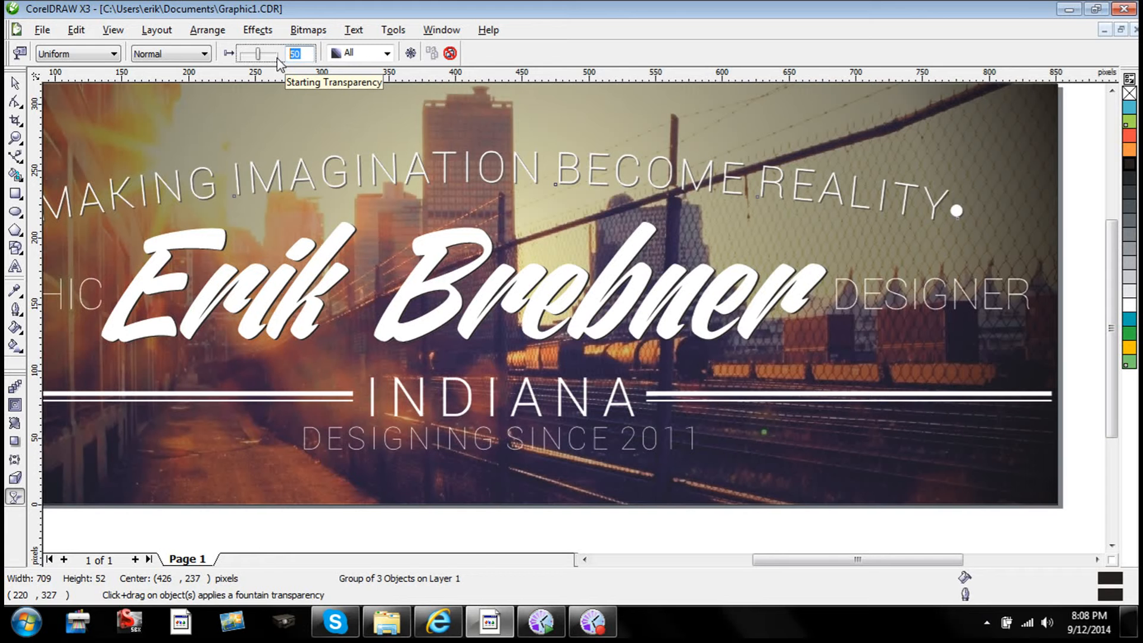
{"action": "key", "text": "Return"}
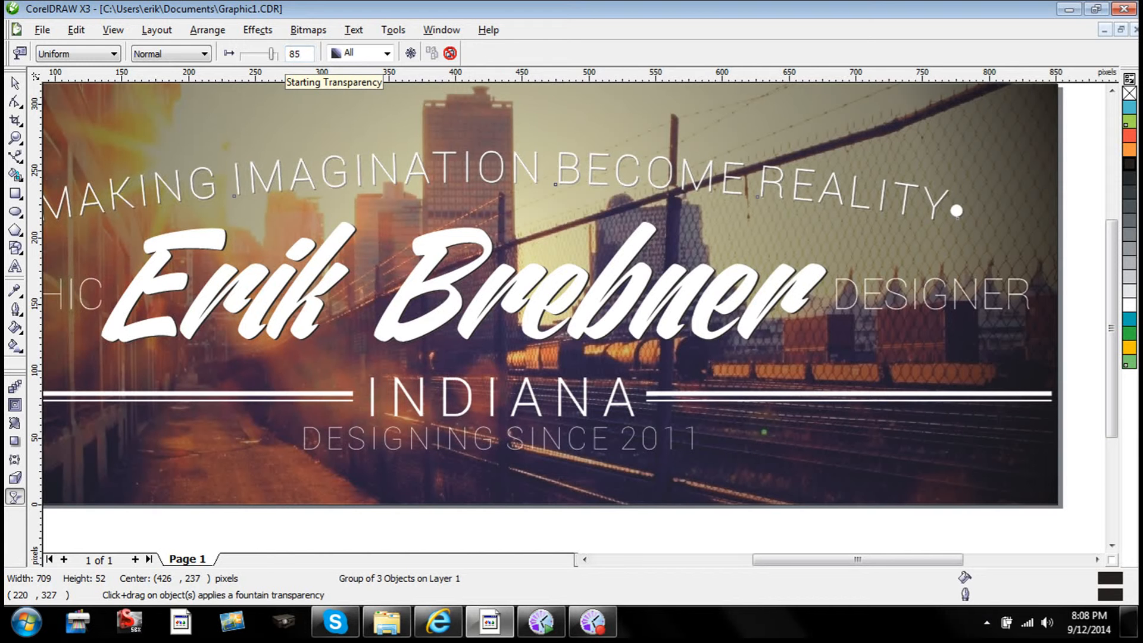
- Reduce the transparency of the tagline's black shadow copy to 65
{"action": "scroll", "coordinate": [280, 84], "scroll_direction": "down", "scroll_amount": 1}
{"action": "scroll", "coordinate": [627, 373], "scroll_direction": "down", "scroll_amount": 1}
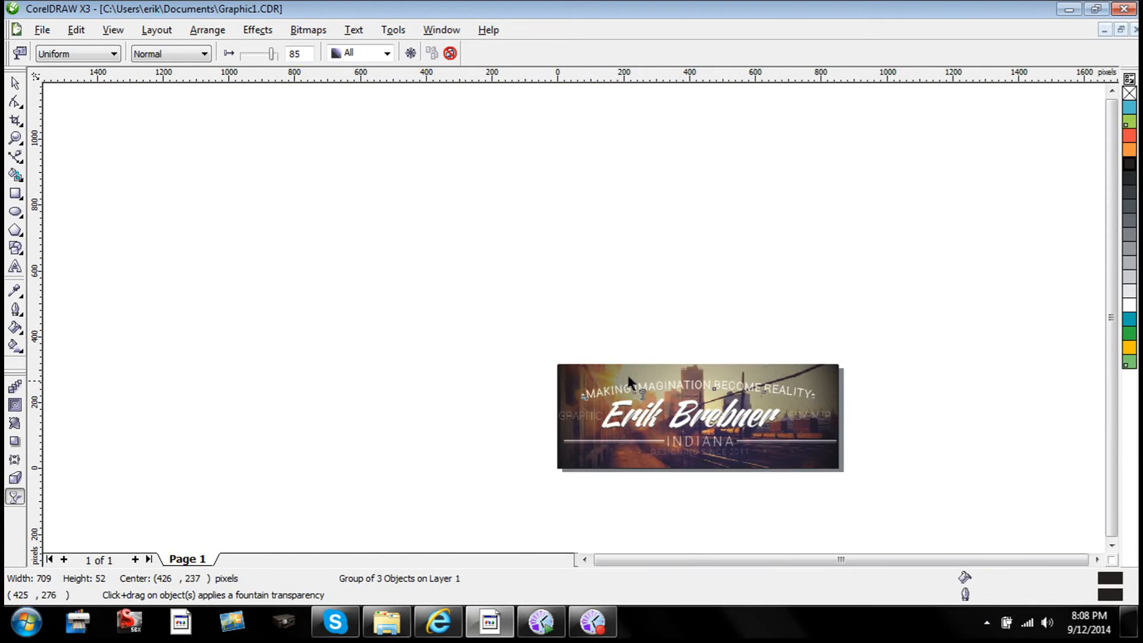
{"action": "scroll", "coordinate": [696, 370], "scroll_direction": "up", "scroll_amount": 1}
{"action": "scroll", "coordinate": [793, 396], "scroll_direction": "up", "scroll_amount": 1}
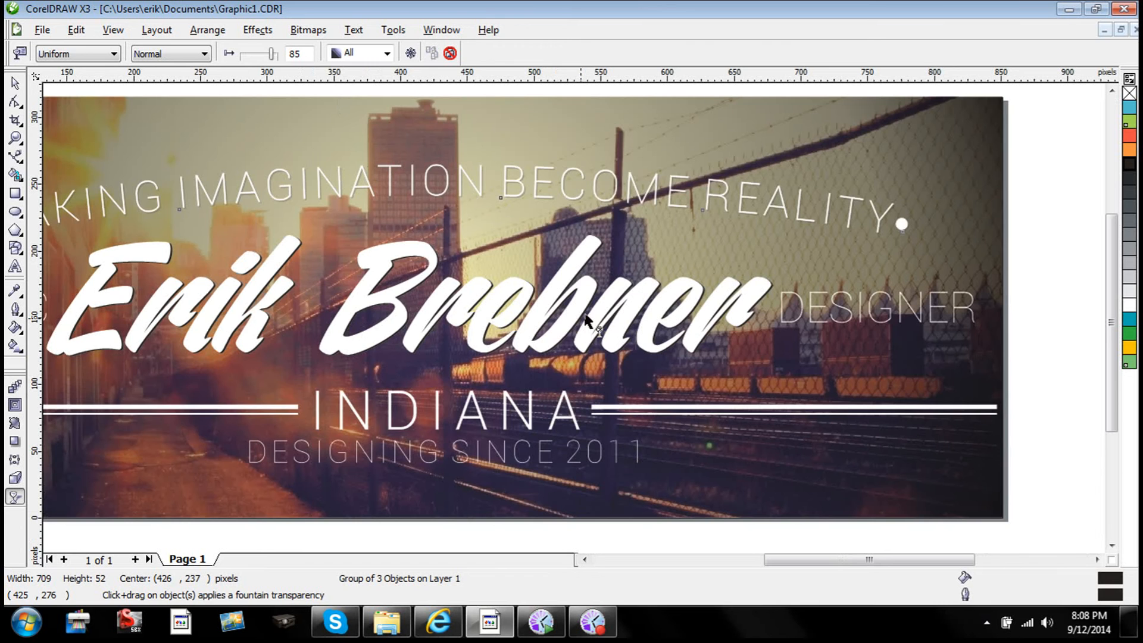
{"action": "left_click", "coordinate": [244, 55]}
{"action": "key", "text": "space"}
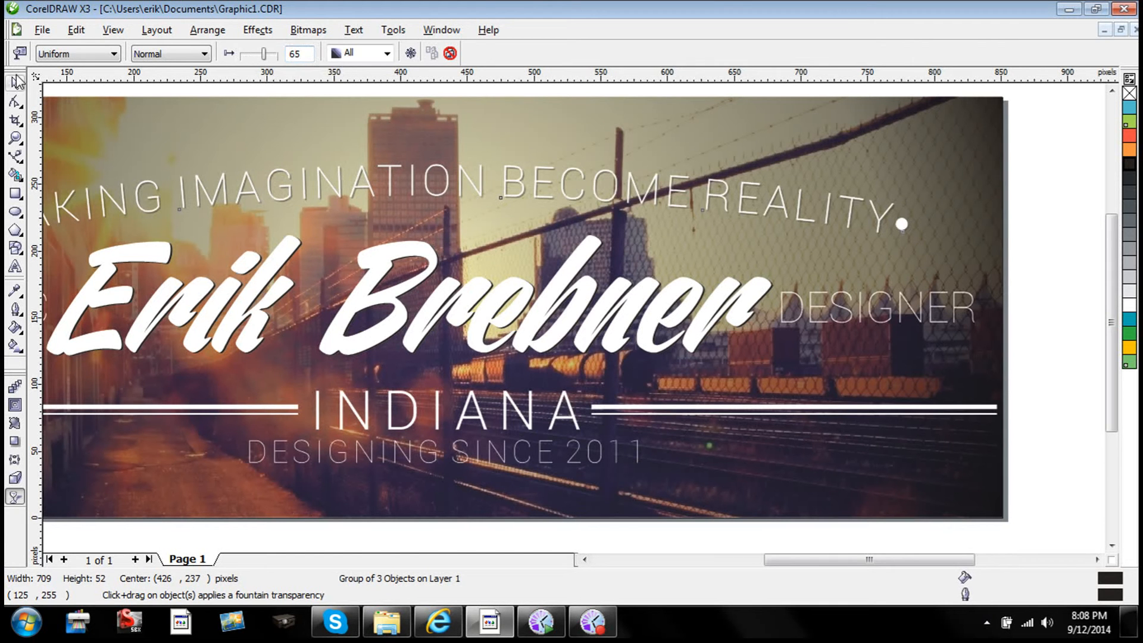
{"action": "left_click", "coordinate": [300, 247]}
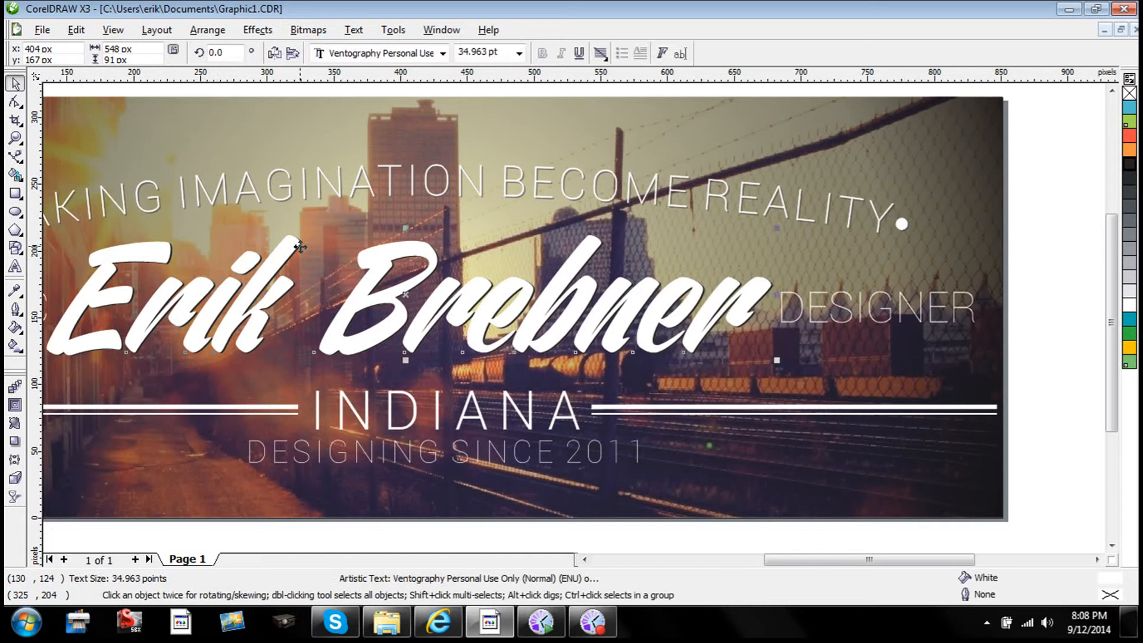
{"action": "key", "text": "Delete"}
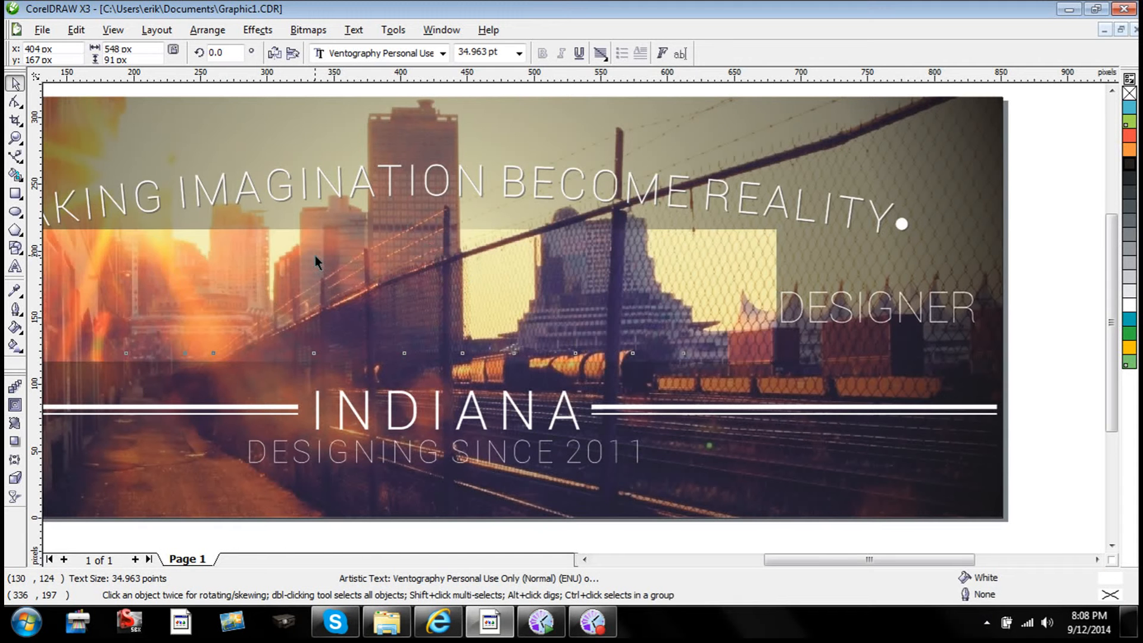
{"action": "left_click_drag", "start_coordinate": [316, 255], "coordinate": [316, 255]}
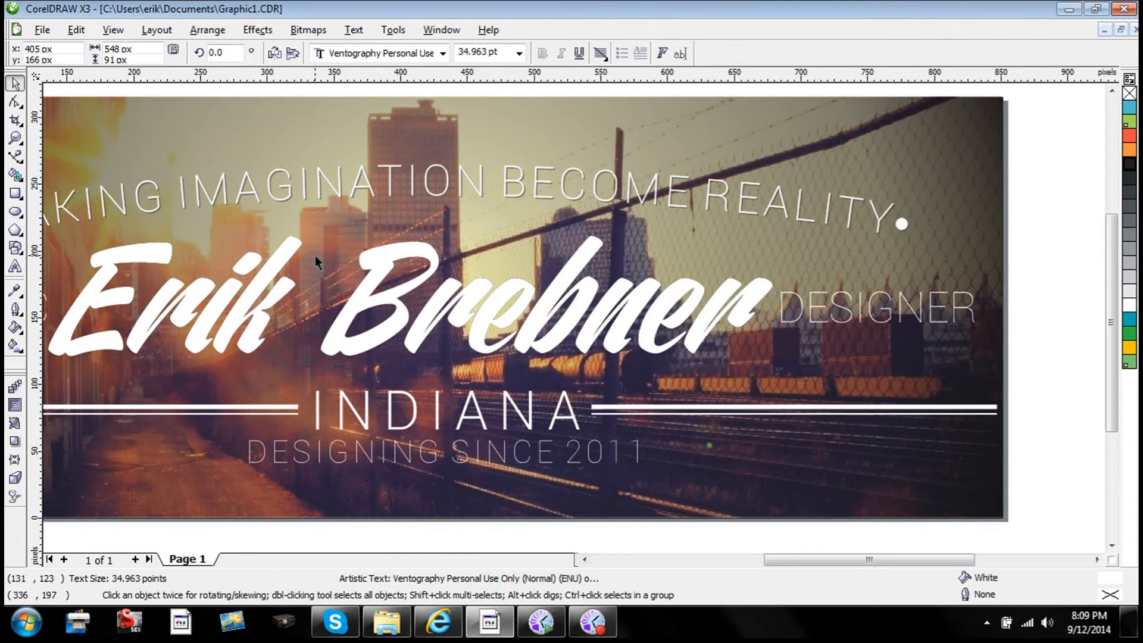
{"action": "key", "text": "Left"}
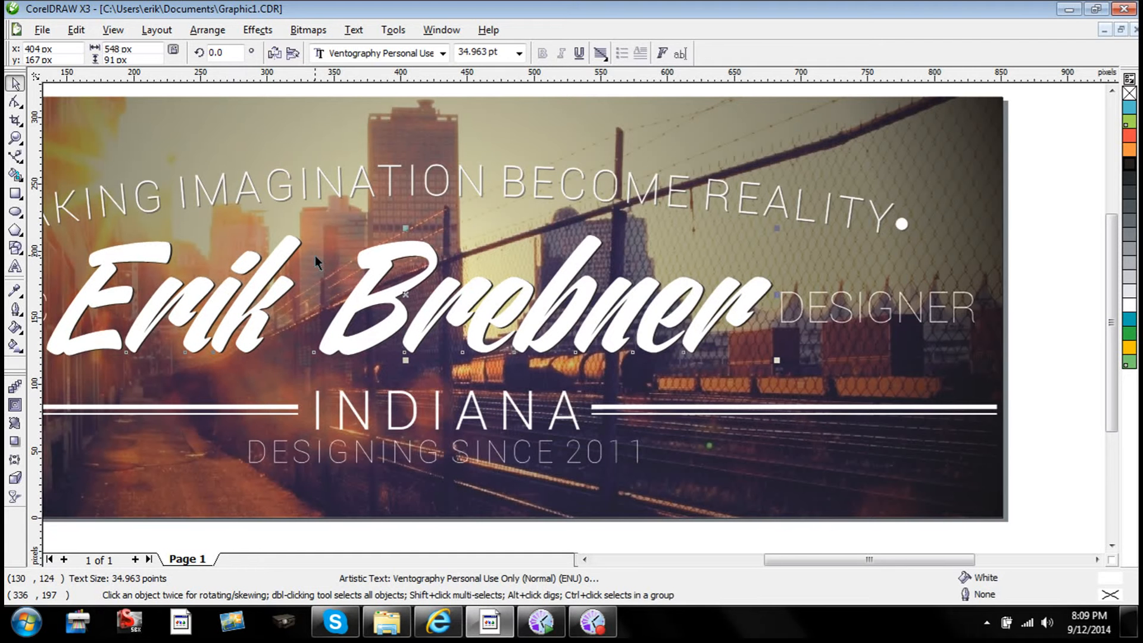
{"action": "key", "text": "Escape"}
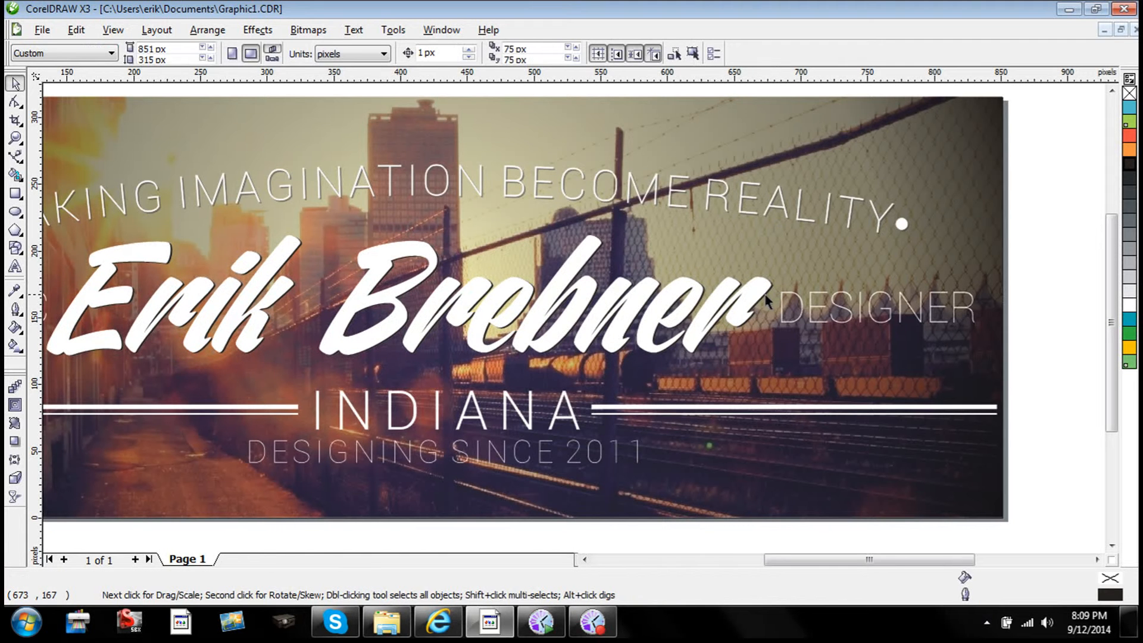
- Nudge the black copy of the script name down and right to X 406, Y 165 px
{"action": "left_click", "coordinate": [769, 301]}
{"action": "left_click", "coordinate": [770, 301], "text": "alt"}
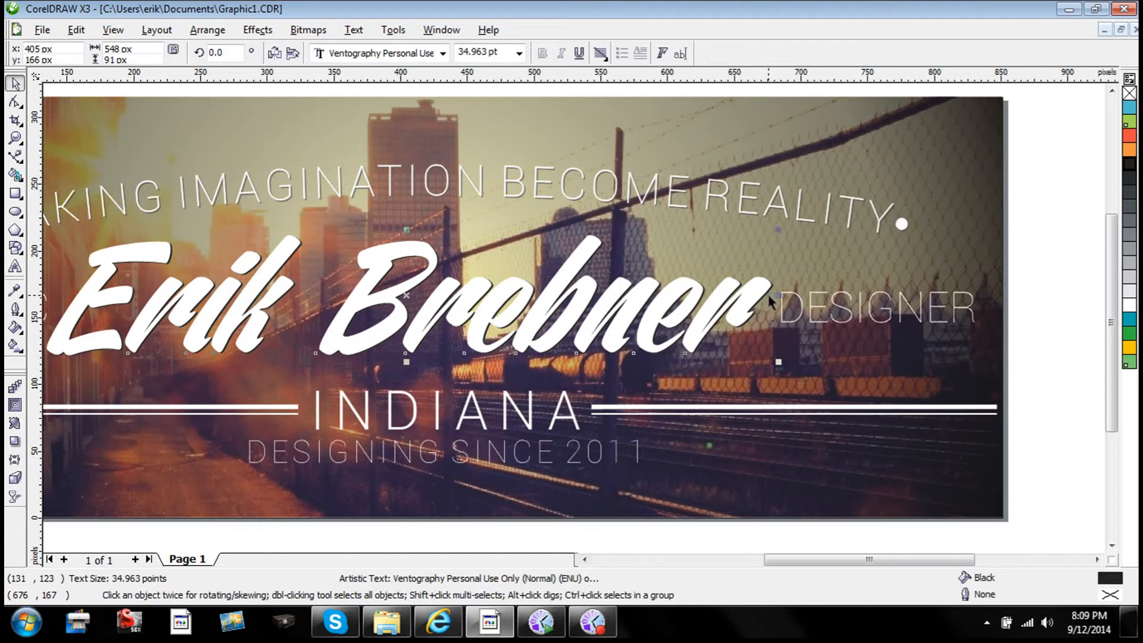
{"action": "key", "text": "Right"}
{"action": "key", "text": "Down"}
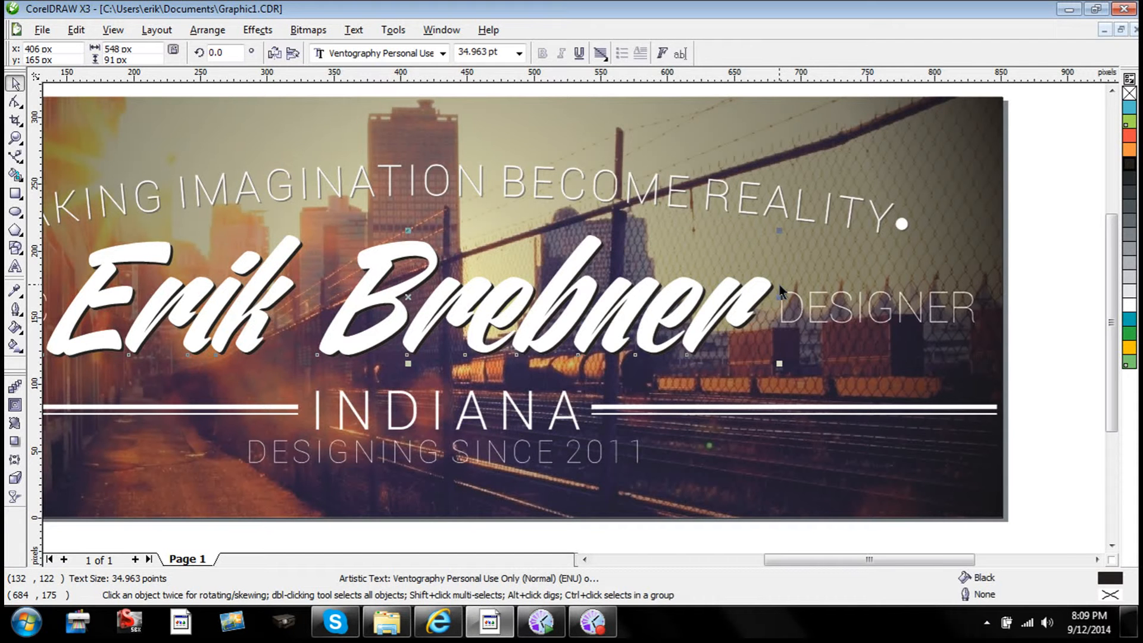
{"action": "left_click", "coordinate": [1055, 230]}
- Offset the tagline's black shadow copy further from the white lettering, centring it at X 427, Y 236 px
{"action": "scroll", "coordinate": [573, 314], "scroll_direction": "up", "scroll_amount": 3}
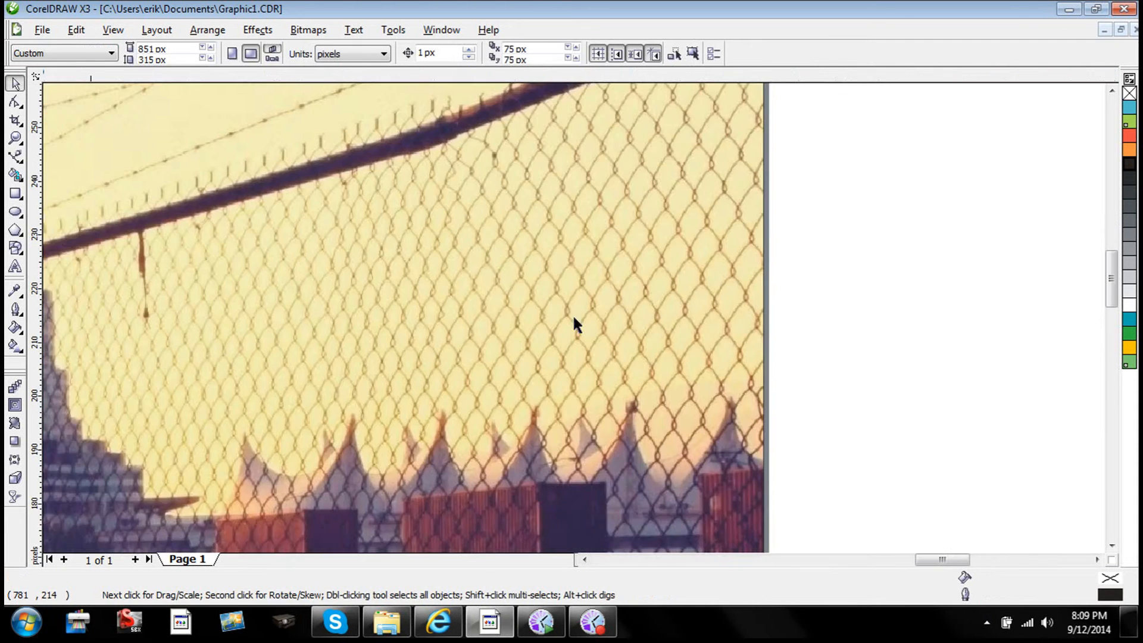
{"action": "left_click", "coordinate": [577, 306]}
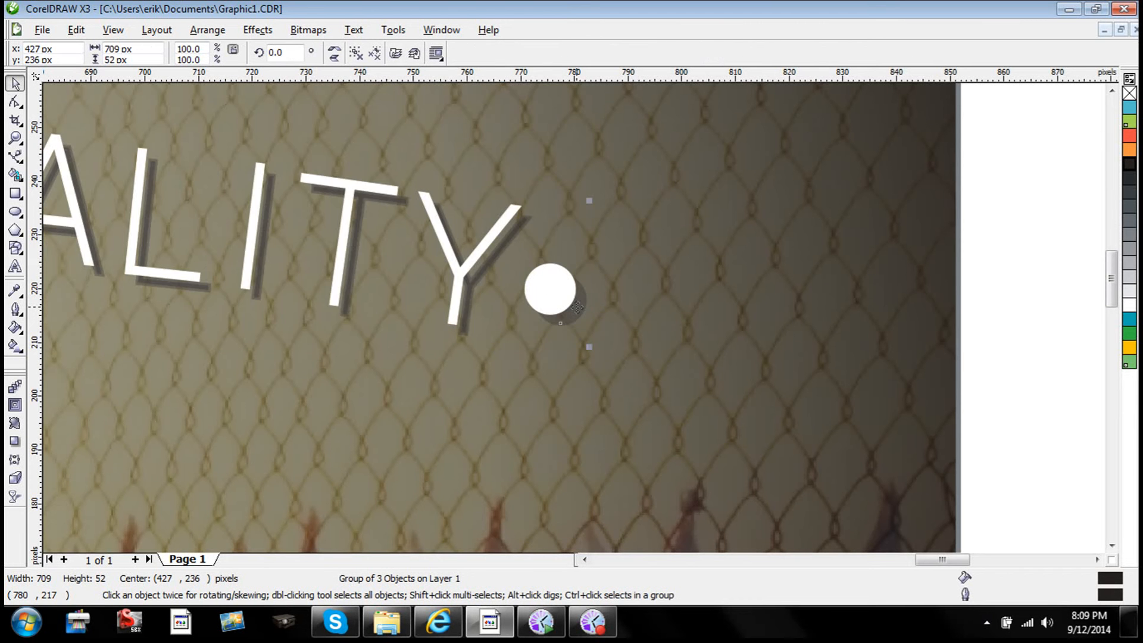
{"action": "scroll", "coordinate": [573, 319], "scroll_direction": "down", "scroll_amount": 2}
{"action": "scroll", "coordinate": [569, 326], "scroll_direction": "down", "scroll_amount": 4}
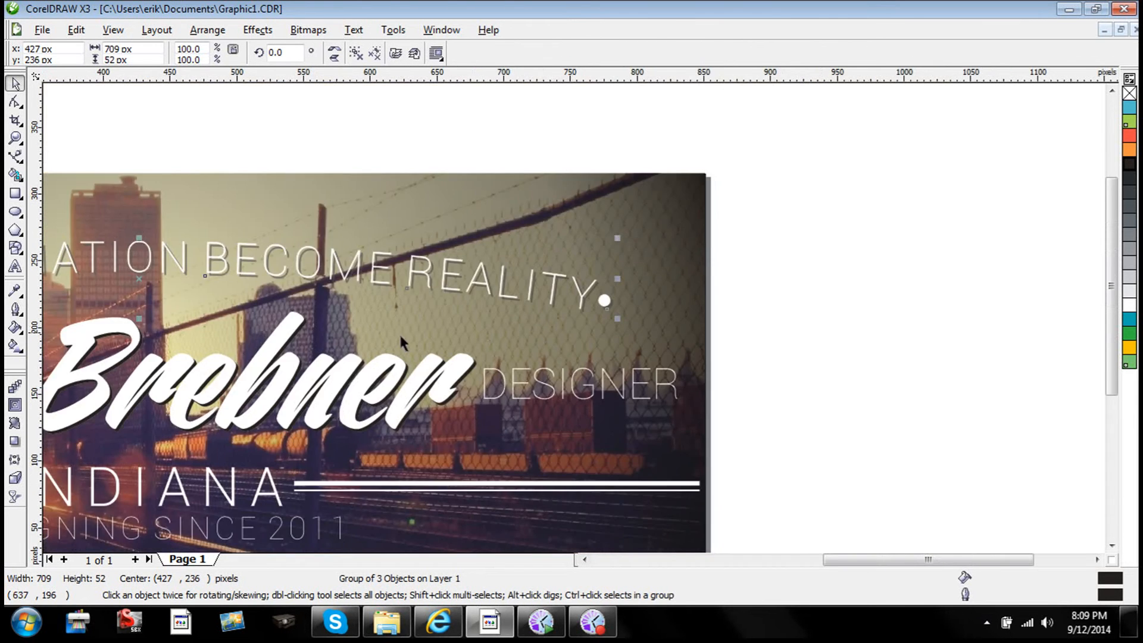
{"action": "scroll", "coordinate": [575, 325], "scroll_direction": "up", "scroll_amount": 2}
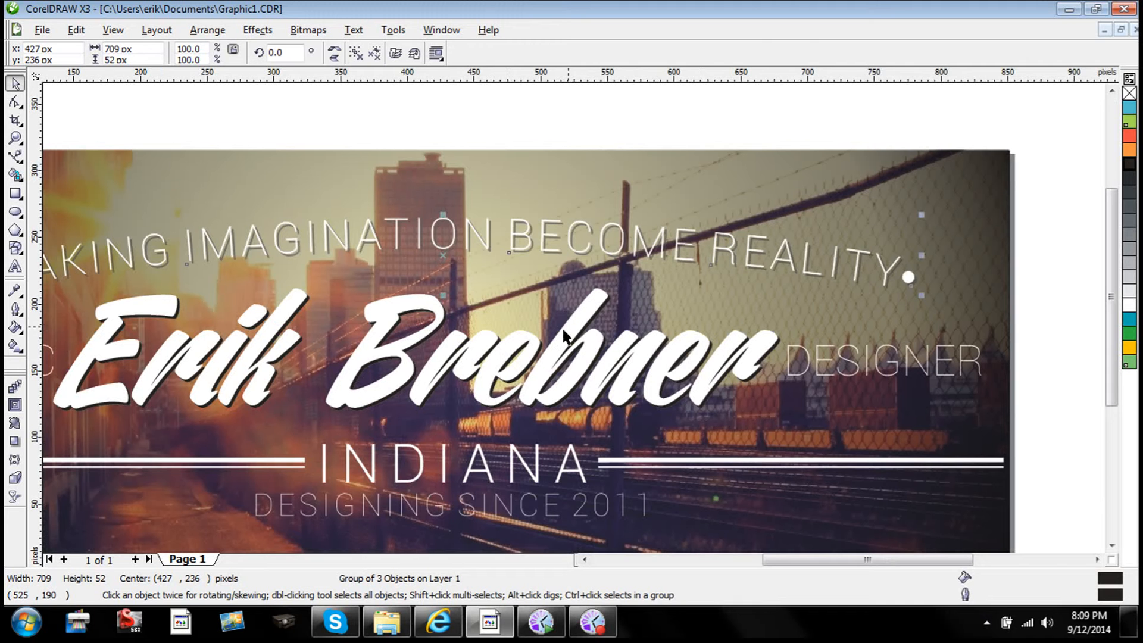
- Apply a uniform transparency of 65 to the black shadow copy of the script name
{"action": "left_click", "coordinate": [764, 369]}
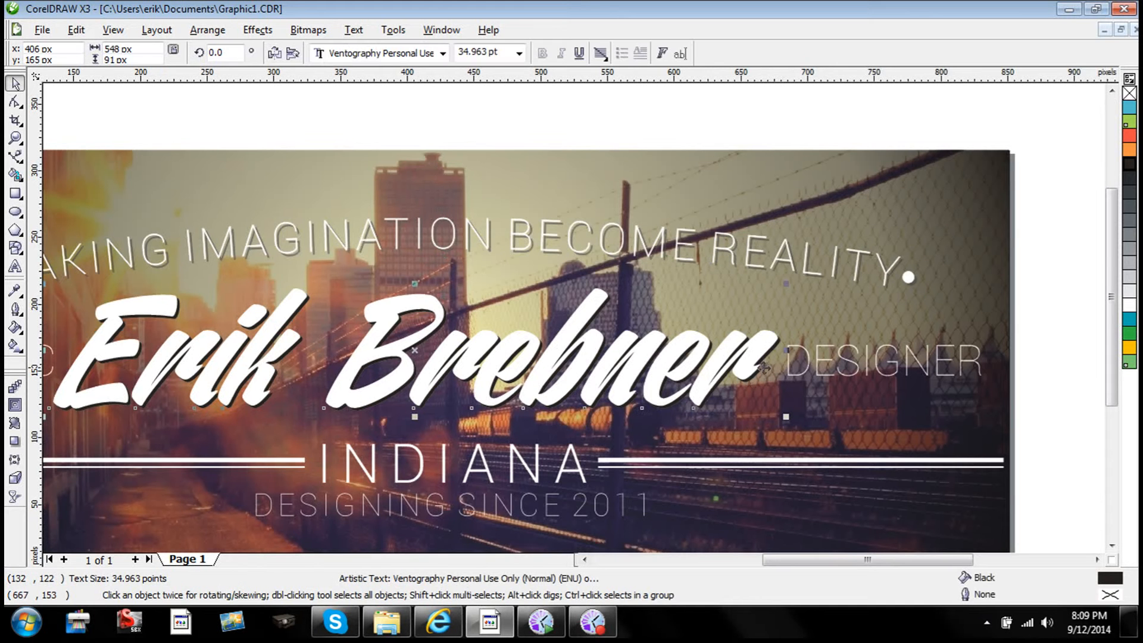
{"action": "left_click", "coordinate": [15, 441]}
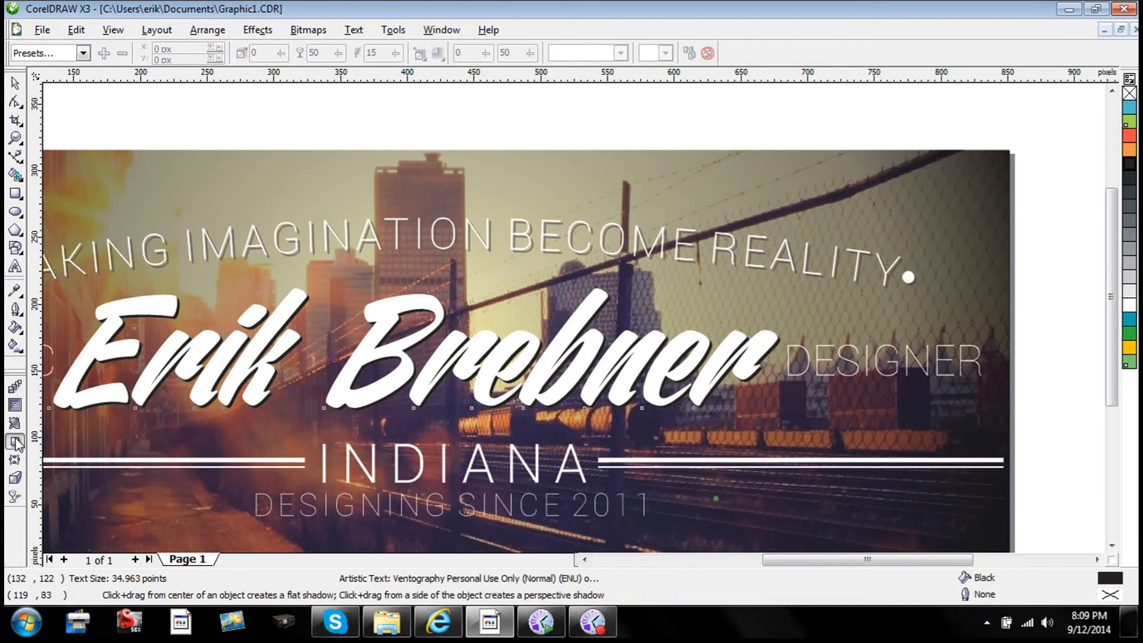
{"action": "left_click", "coordinate": [14, 496]}
{"action": "left_click", "coordinate": [96, 55]}
{"action": "left_click", "coordinate": [91, 80]}
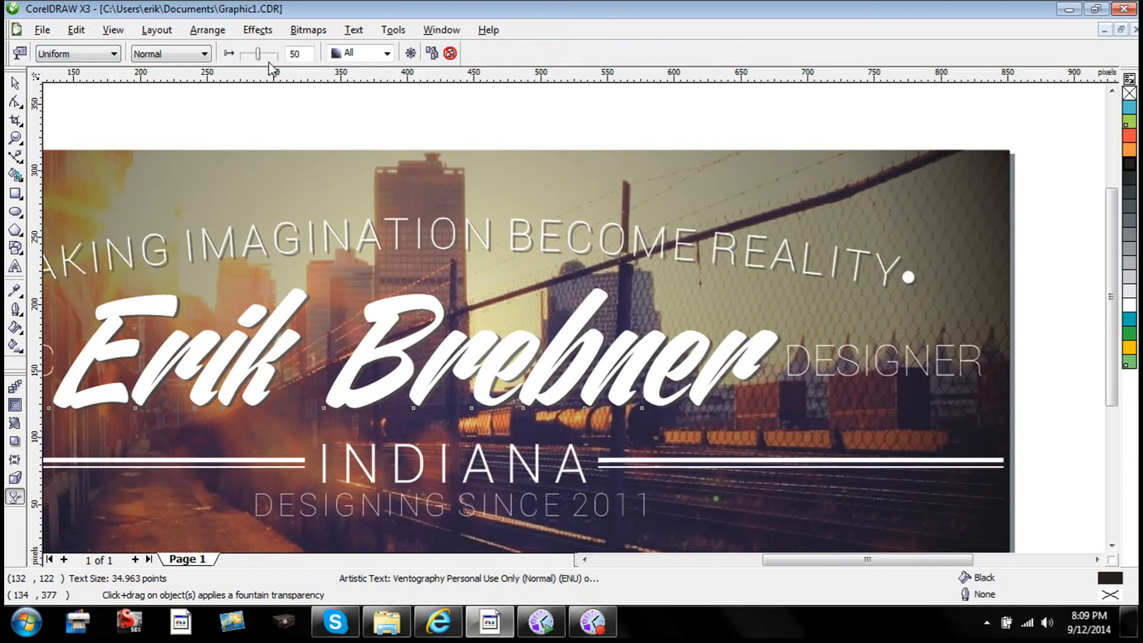
{"action": "double_click", "coordinate": [295, 53]}
{"action": "type", "text": "65"}
{"action": "key", "text": "Return"}
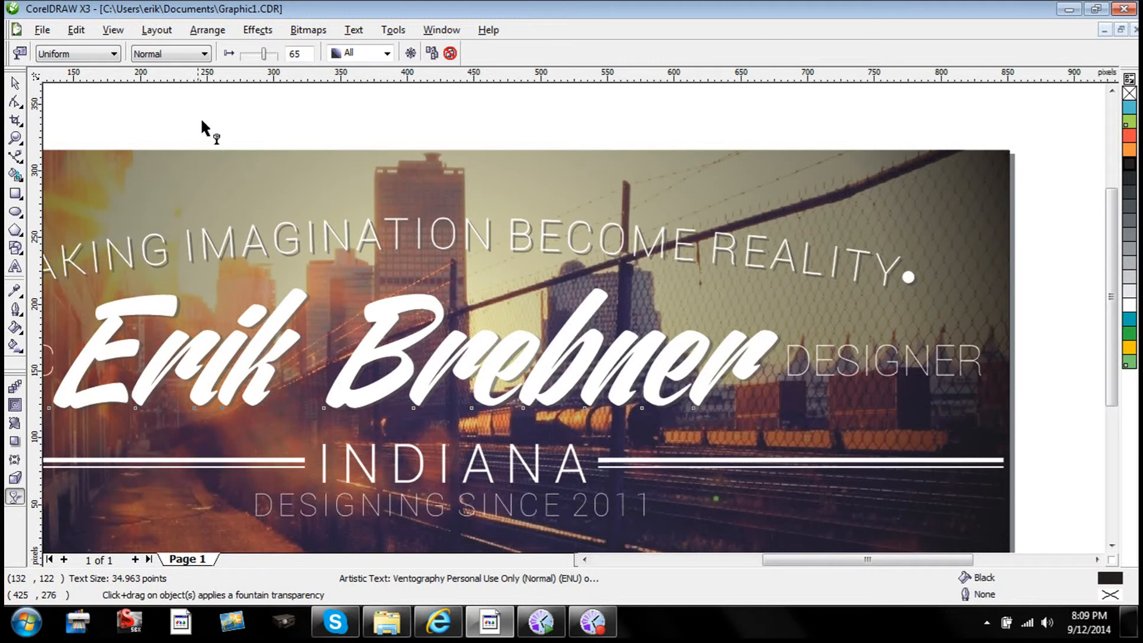
{"action": "scroll", "coordinate": [588, 330], "scroll_direction": "down", "scroll_amount": 1}
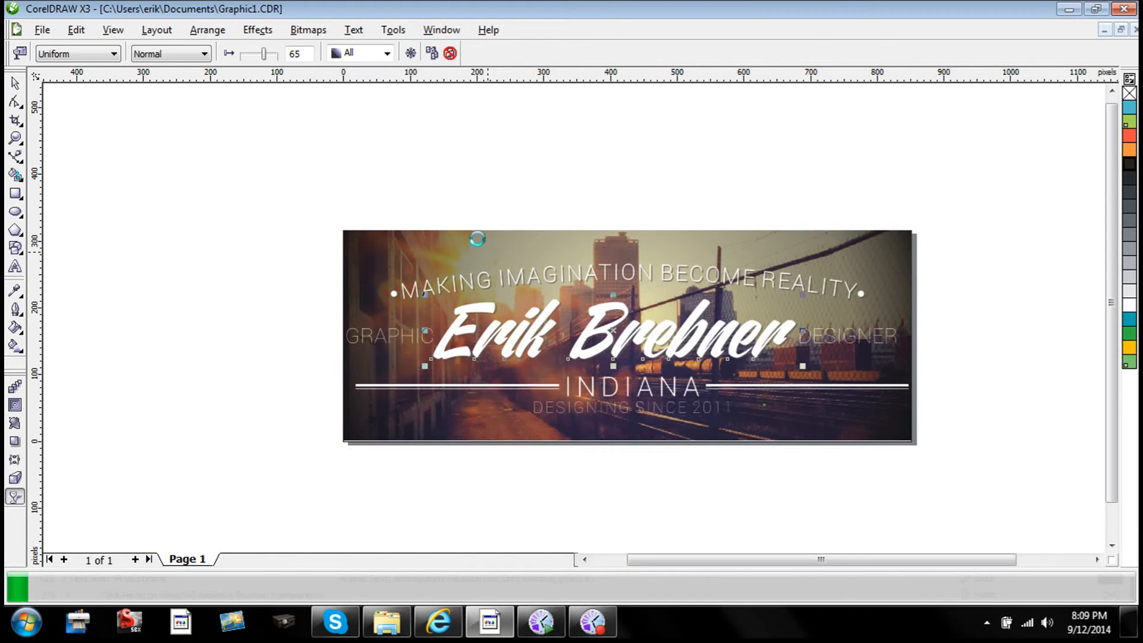
{"action": "key", "text": "space"}
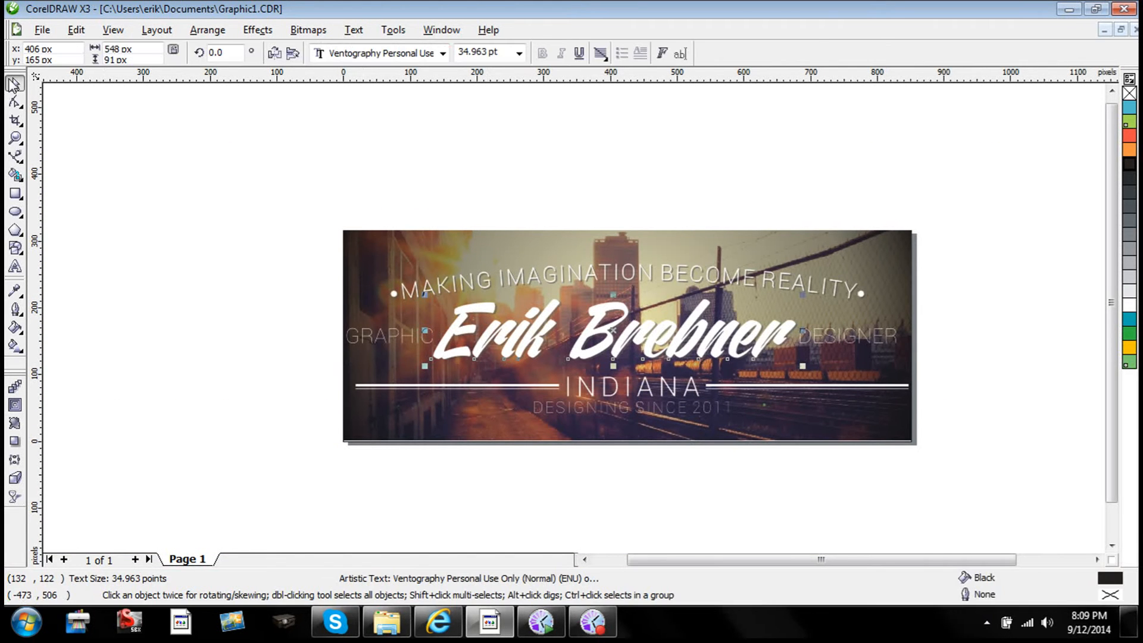
- Lock the grouped city photo background in place
{"action": "left_click", "coordinate": [529, 212]}
{"action": "scroll", "coordinate": [574, 318], "scroll_direction": "up", "scroll_amount": 2}
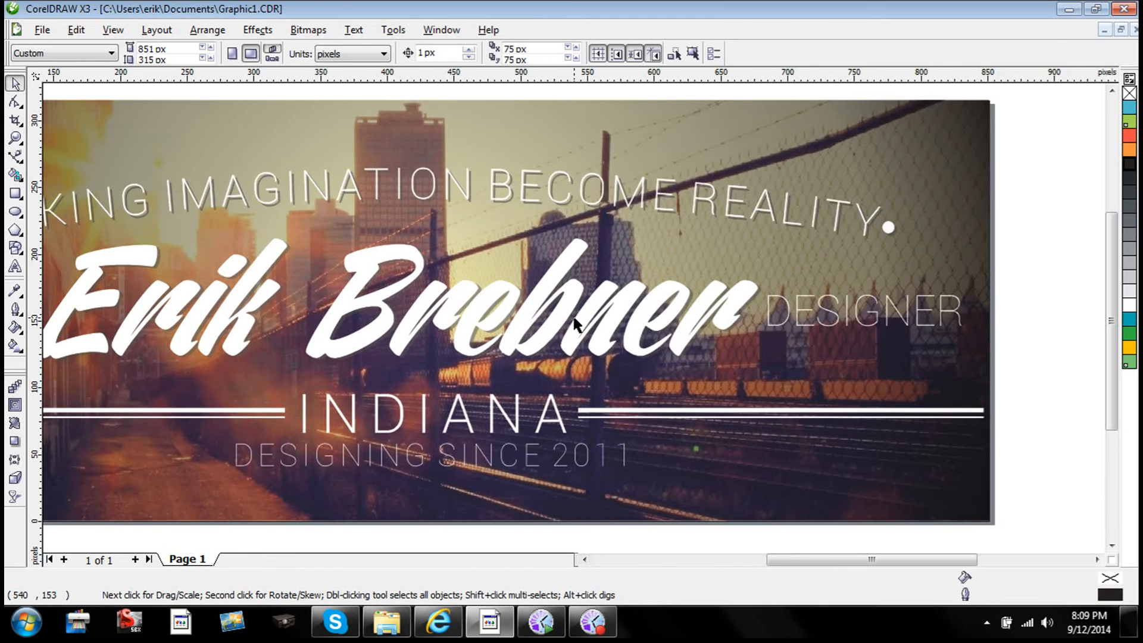
{"action": "scroll", "coordinate": [574, 323], "scroll_direction": "down", "scroll_amount": 2}
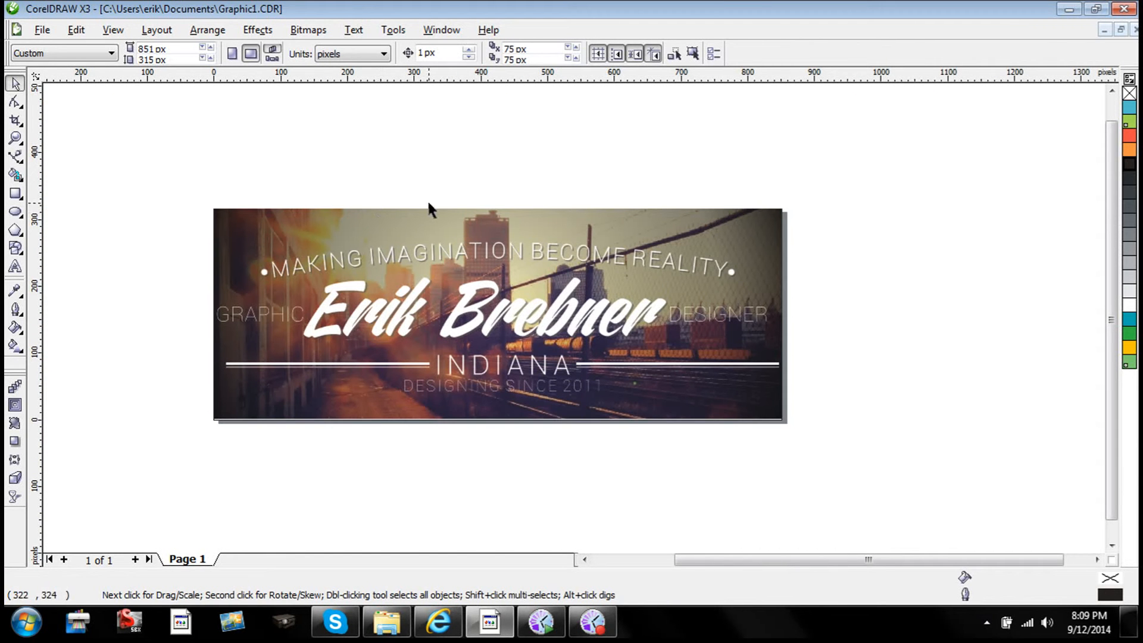
{"action": "left_click", "coordinate": [218, 210]}
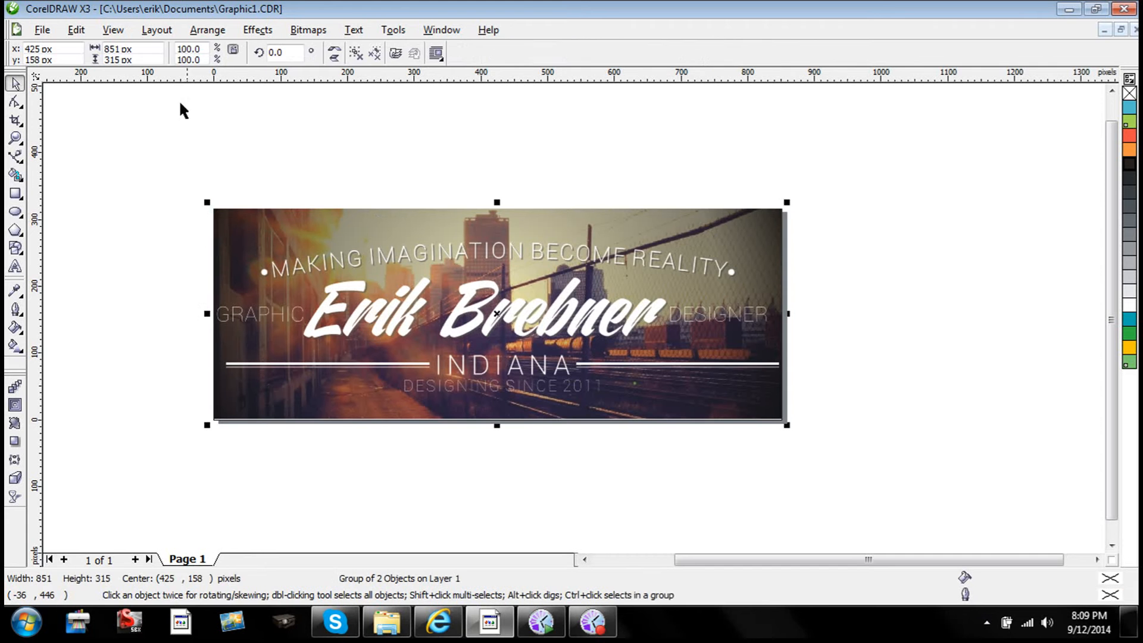
{"action": "left_click", "coordinate": [192, 31]}
{"action": "left_click", "coordinate": [221, 208]}
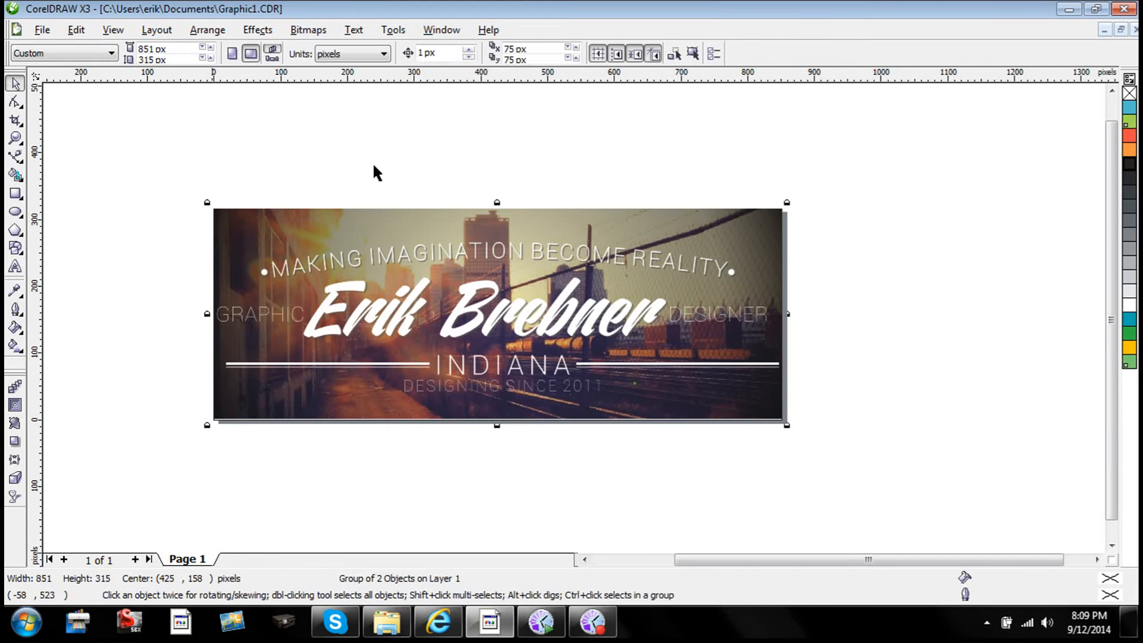
- Group all the logo elements and scale the group proportionally about its centre to 741 × 196 px
{"action": "left_click_drag", "start_coordinate": [165, 143], "coordinate": [883, 490]}
{"action": "key", "text": "ctrl+g"}
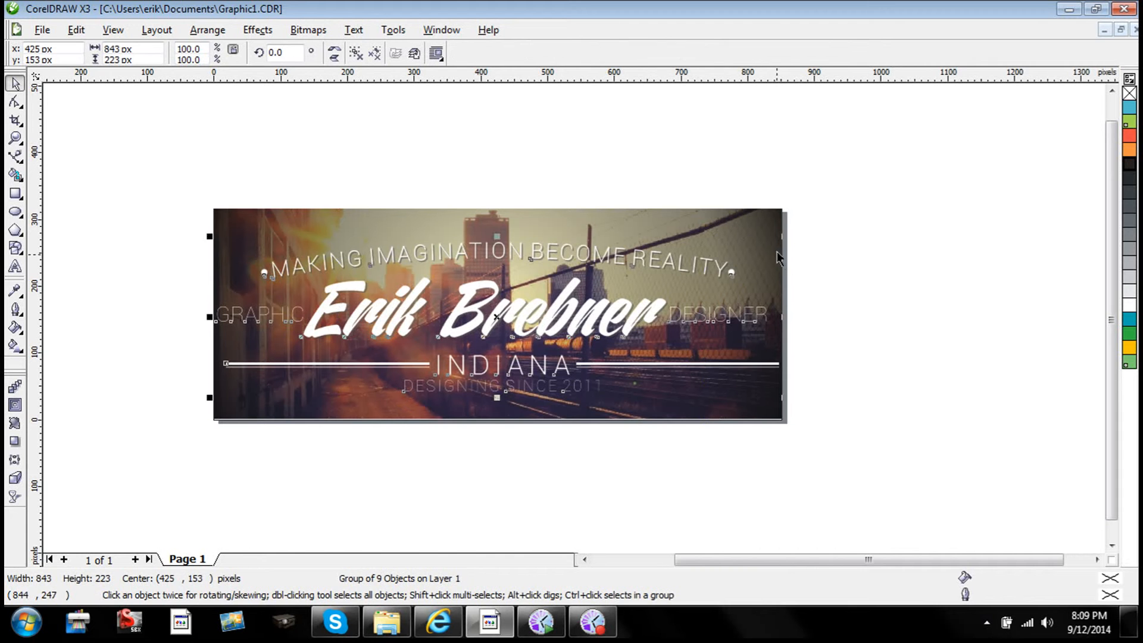
{"action": "left_click_drag", "start_coordinate": [784, 236], "coordinate": [770, 240]}
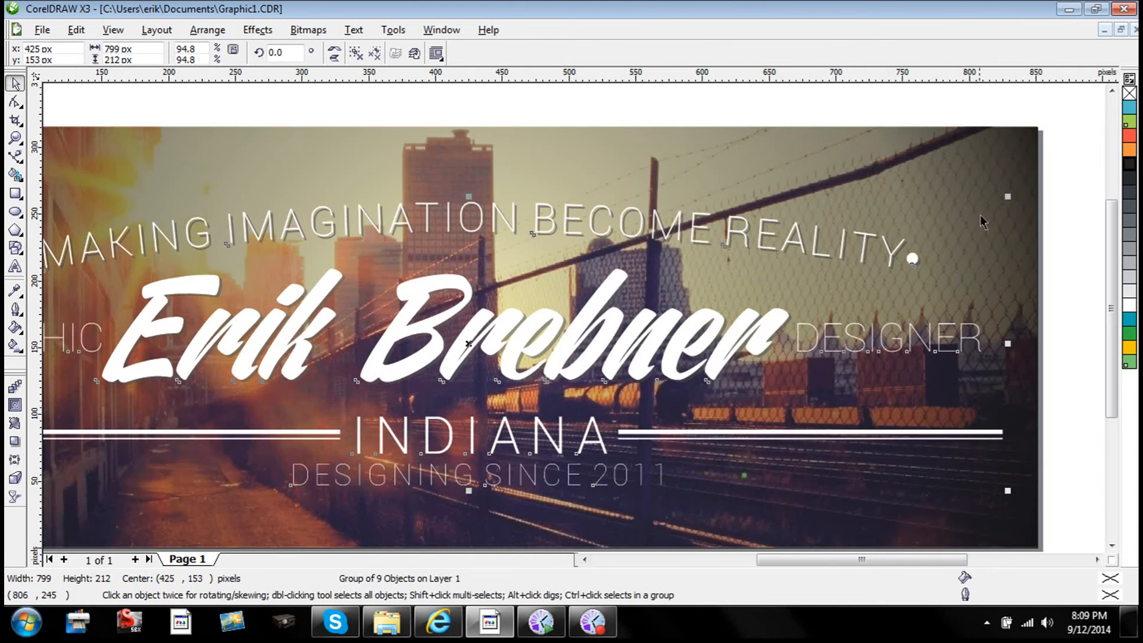
{"action": "left_click_drag", "start_coordinate": [1006, 195], "coordinate": [993, 213]}
{"action": "scroll", "coordinate": [577, 393], "scroll_direction": "down", "scroll_amount": 1}
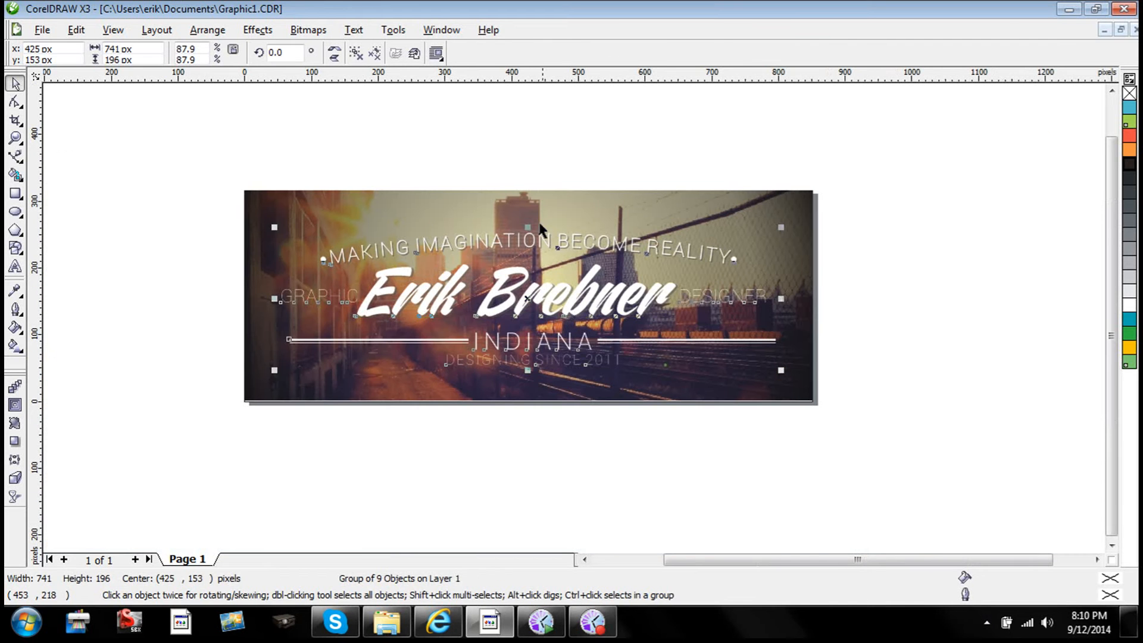
{"action": "left_click", "coordinate": [538, 167]}
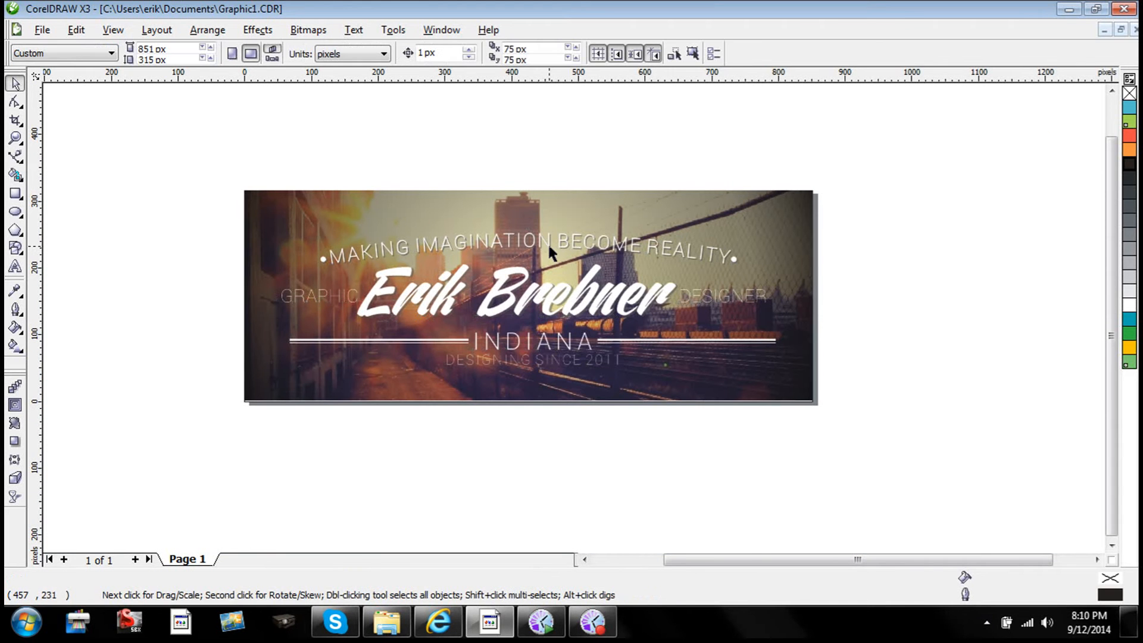
- Draw an unfilled circle about 757 px in diameter outwards from the banner's centre at X 425, Y 158 px
{"action": "left_click", "coordinate": [15, 212]}
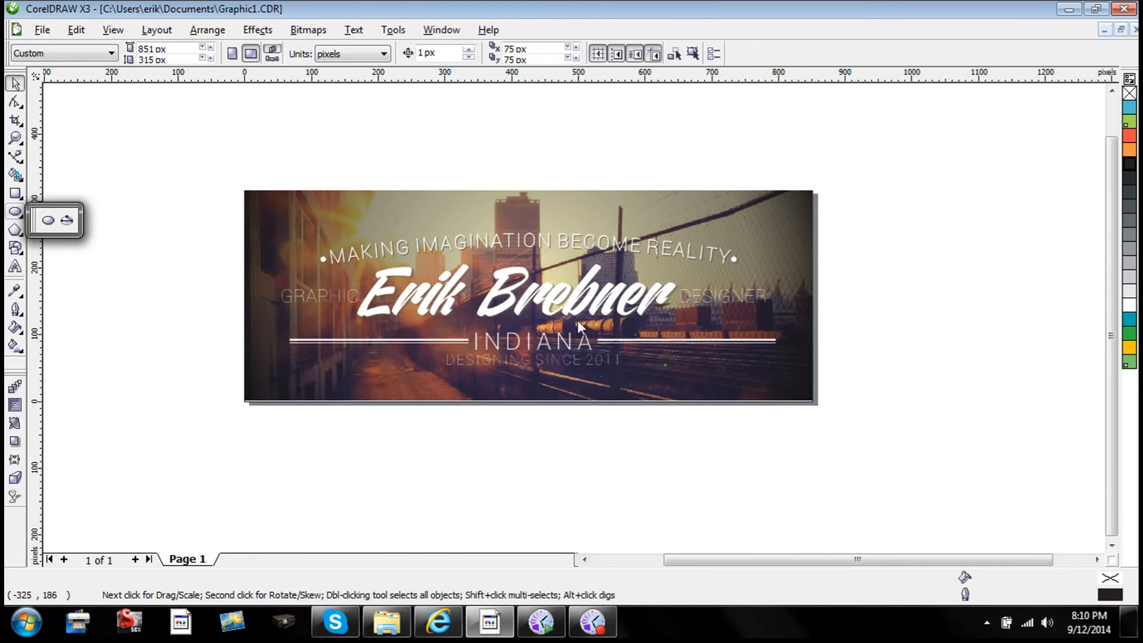
{"action": "left_click", "coordinate": [113, 260]}
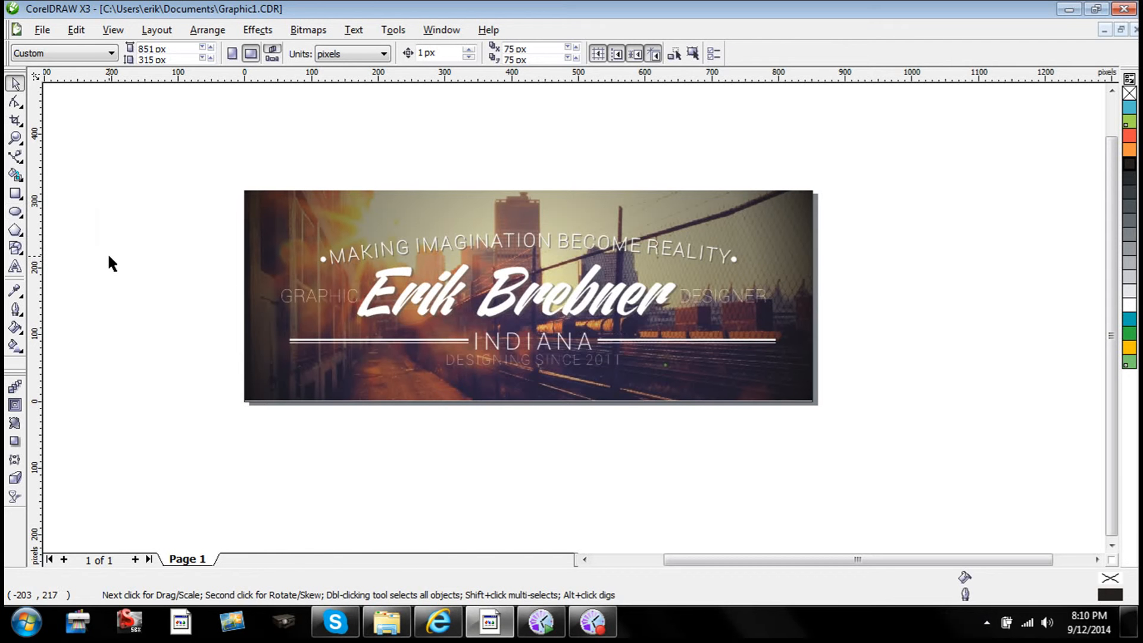
{"action": "key", "text": "F7"}
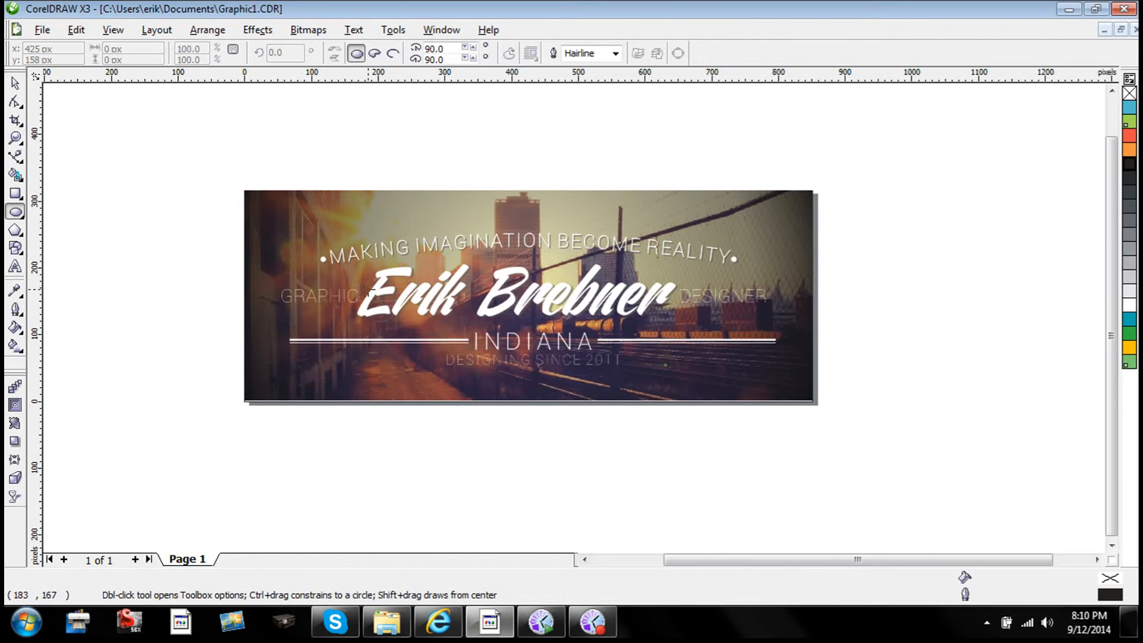
{"action": "mouse_move", "coordinate": [528, 295]}
{"action": "left_mouse_down"}
{"action": "mouse_move", "coordinate": [272, 222]}
{"action": "mouse_move", "coordinate": [384, 260]}
{"action": "mouse_move", "coordinate": [728, 282]}
{"action": "mouse_move", "coordinate": [663, 259]}
{"action": "mouse_move", "coordinate": [596, 260]}
{"action": "mouse_move", "coordinate": [539, 222]}
{"action": "mouse_move", "coordinate": [600, 224]}
{"action": "mouse_move", "coordinate": [357, 125]}
{"action": "mouse_move", "coordinate": [261, 187]}
{"action": "mouse_move", "coordinate": [275, 189]}
{"action": "left_mouse_up"}
{"action": "left_click", "coordinate": [15, 84]}
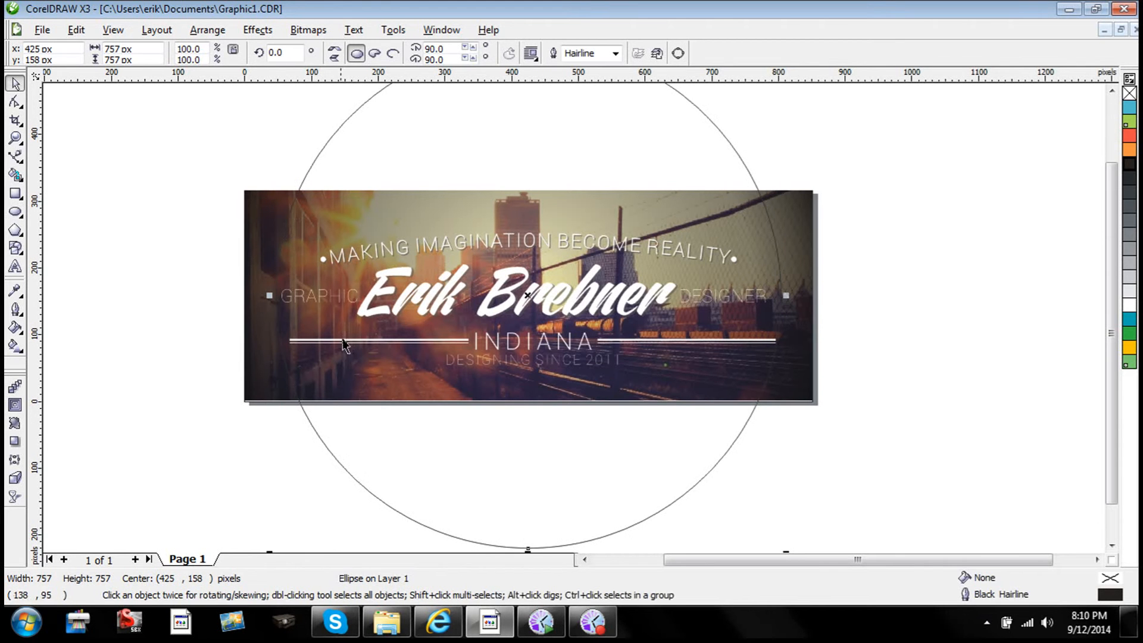
- Ungroup the logo and group the double rules with the INDIANA and DESIGNING SINCE 2011 texts
{"action": "left_click", "coordinate": [380, 341]}
{"action": "key", "text": "ctrl+u"}
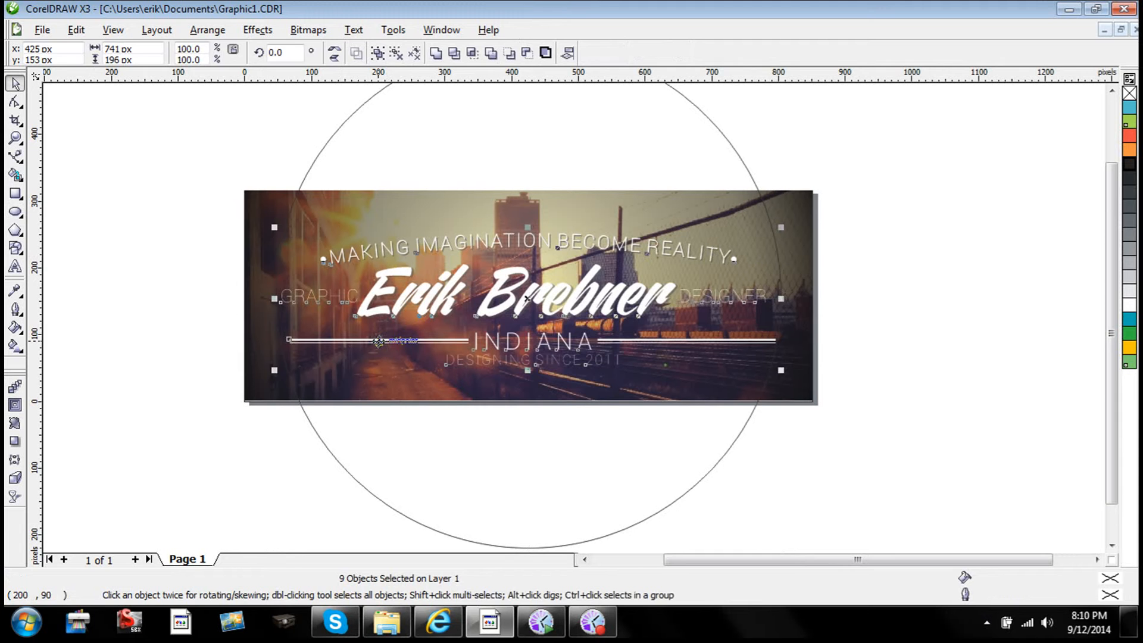
{"action": "left_click", "coordinate": [757, 341]}
{"action": "left_click_drag", "start_coordinate": [924, 472], "coordinate": [197, 332]}
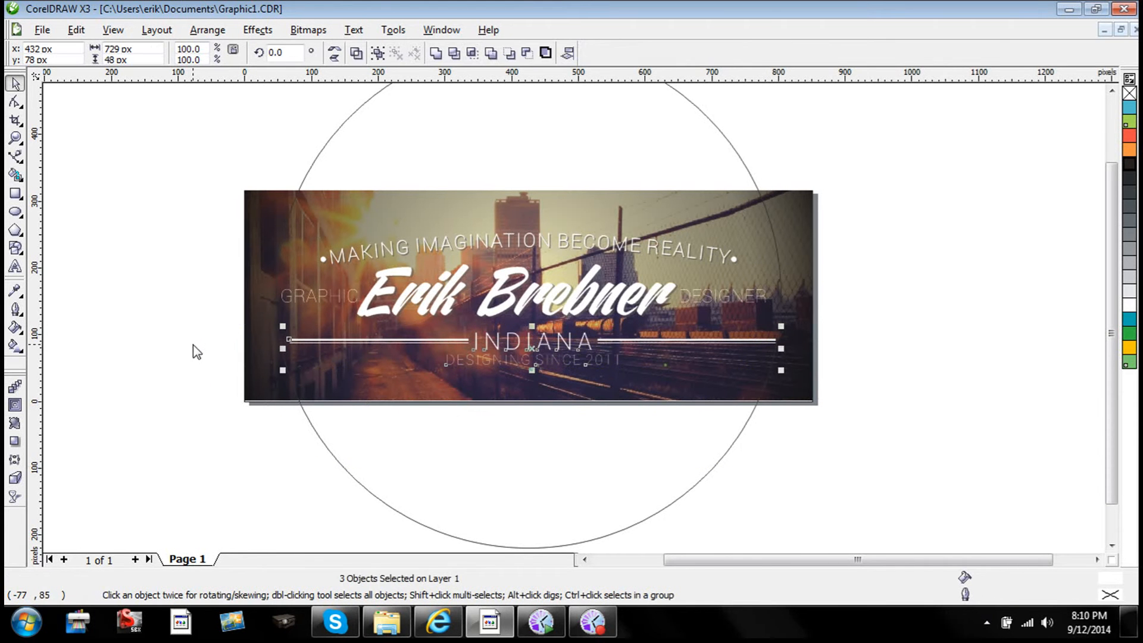
{"action": "key", "text": "ctrl+g"}
- Centre the INDIANA group horizontally on the page and place it just below the script name
{"action": "key", "text": "p"}
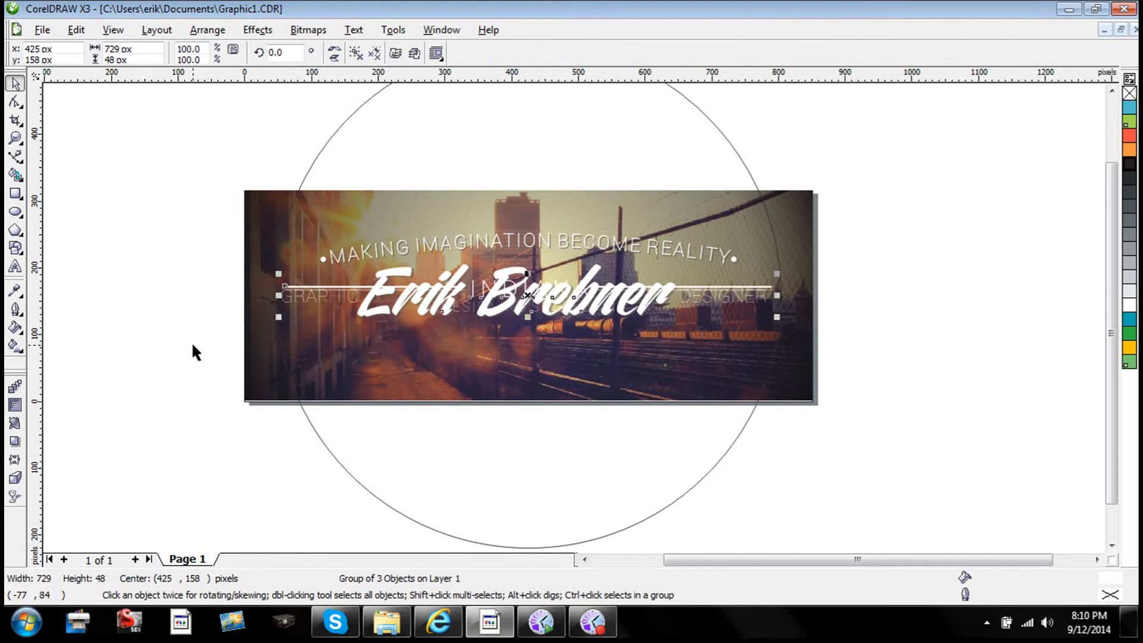
{"action": "key", "text": "Down"}
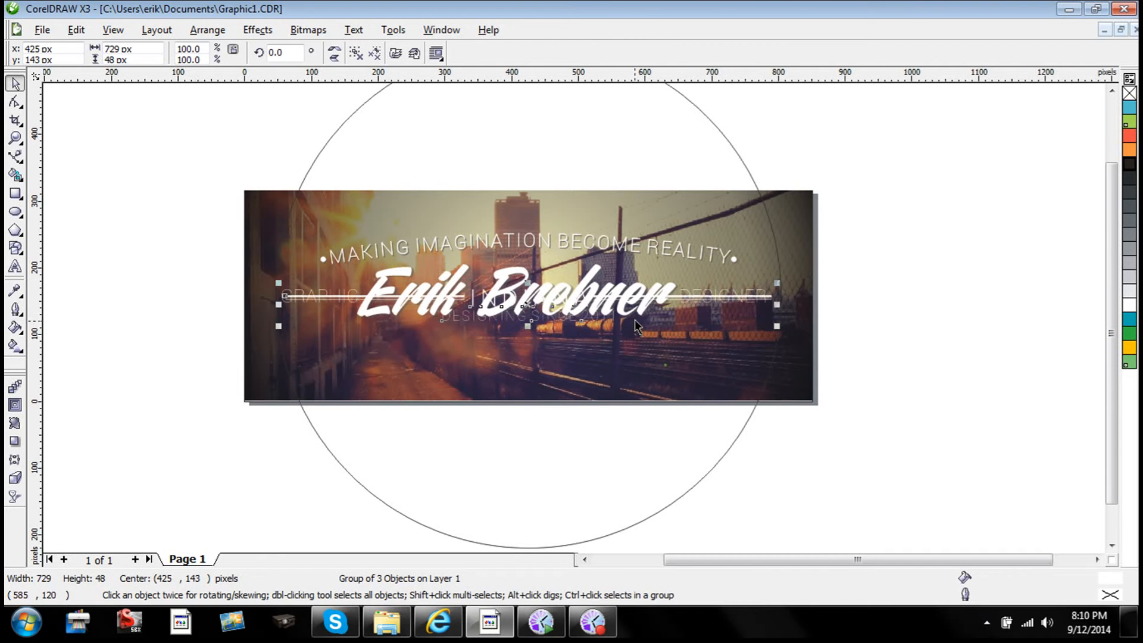
{"action": "left_click_drag", "start_coordinate": [679, 305], "coordinate": [675, 343]}
- Group the script name with the GRAPHIC and DESIGNER texts and lower the group to Y 159 px
{"action": "left_click", "coordinate": [620, 306]}
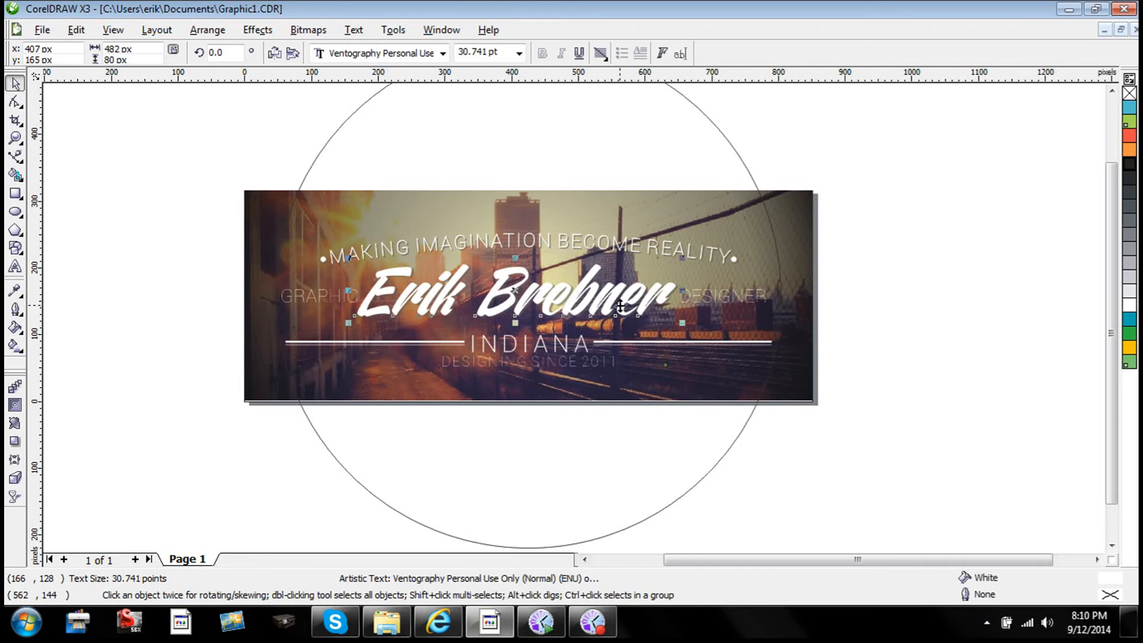
{"action": "left_click_drag", "start_coordinate": [979, 390], "coordinate": [963, 424]}
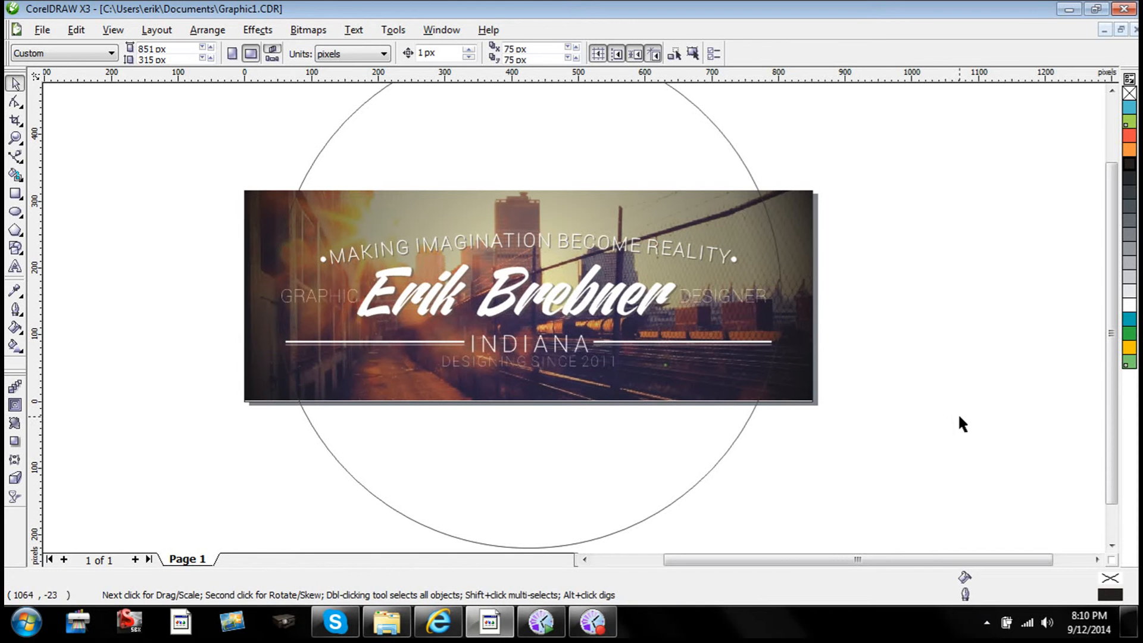
{"action": "left_click_drag", "start_coordinate": [932, 329], "coordinate": [228, 253]}
{"action": "key", "text": "ctrl+g"}
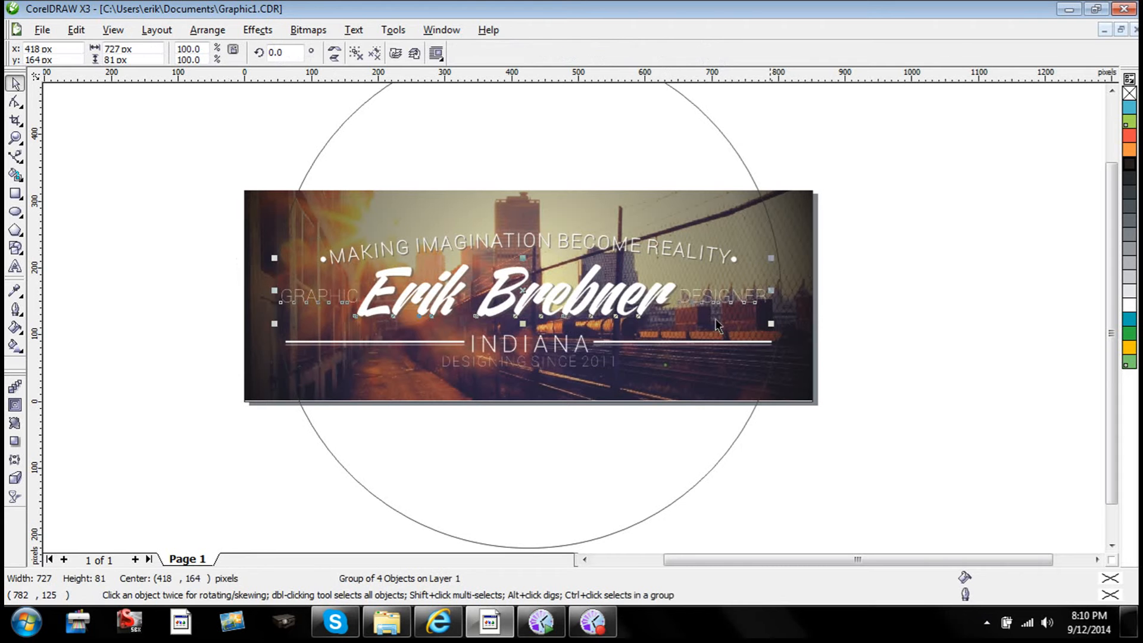
{"action": "left_click_drag", "start_coordinate": [636, 301], "coordinate": [636, 301]}
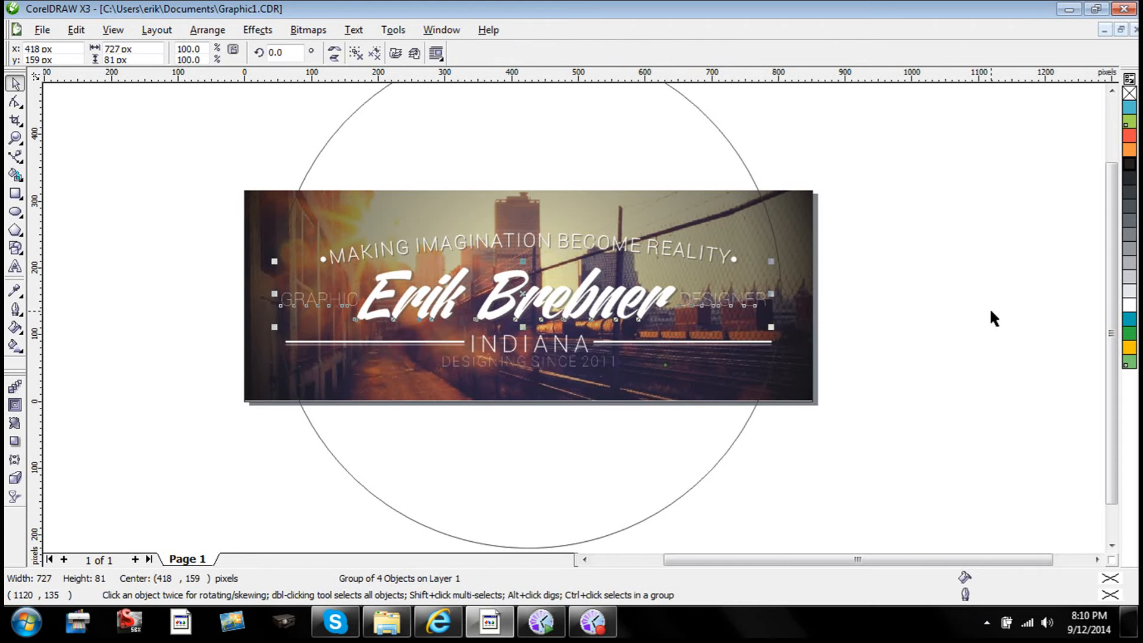
{"action": "left_click", "coordinate": [988, 313]}
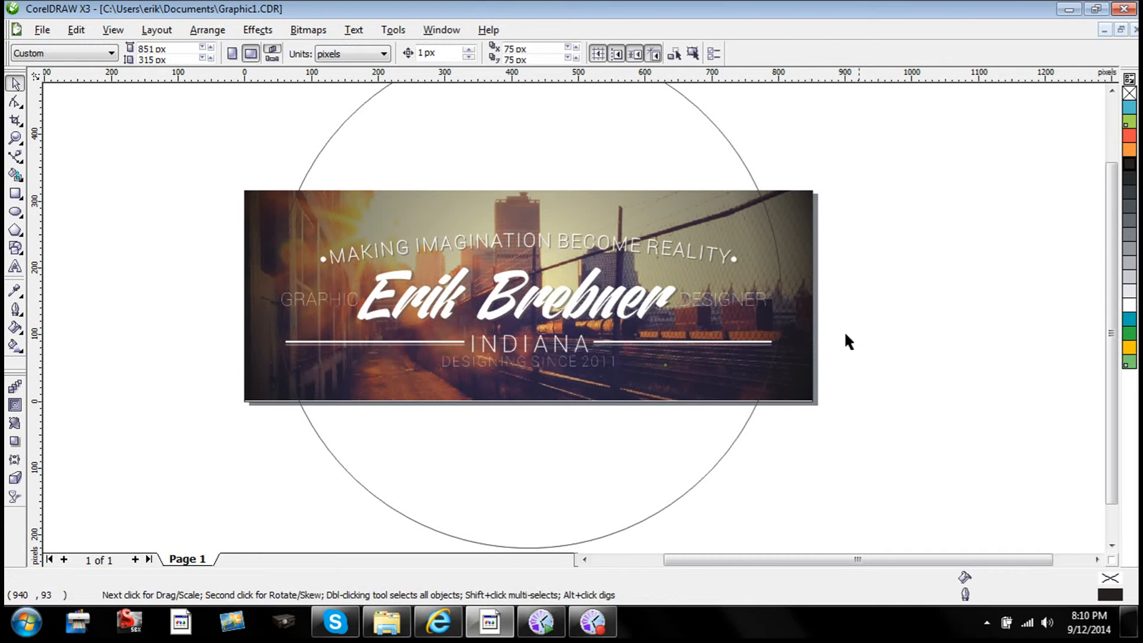
- Change the outline colour of the large circle around the logo to white
{"action": "left_click", "coordinate": [781, 297]}
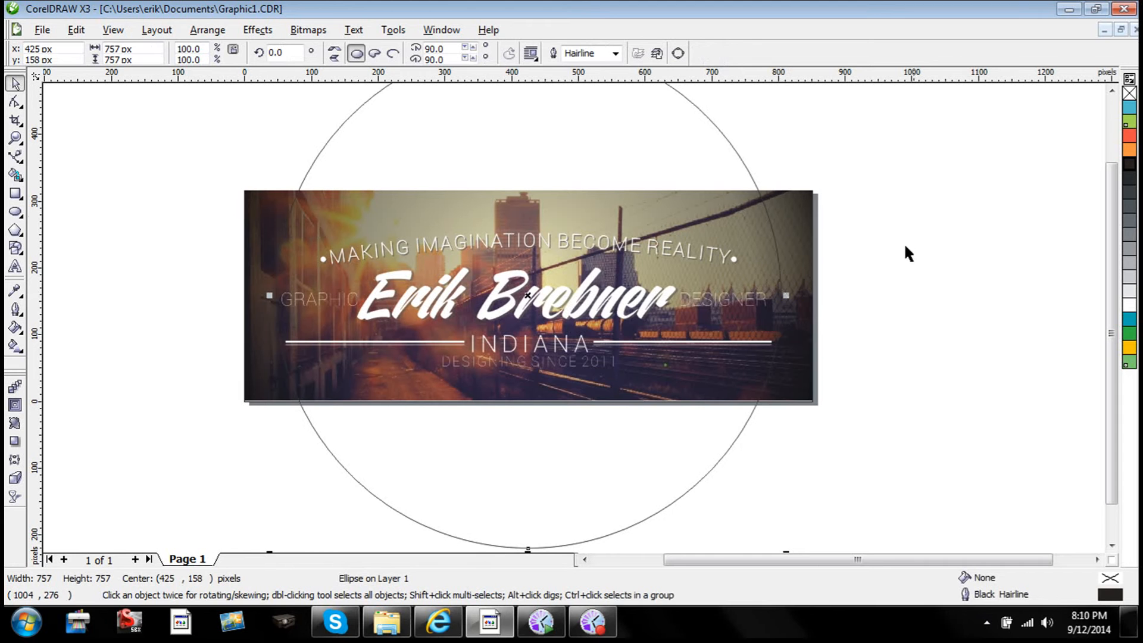
{"action": "right_click", "coordinate": [1130, 305]}
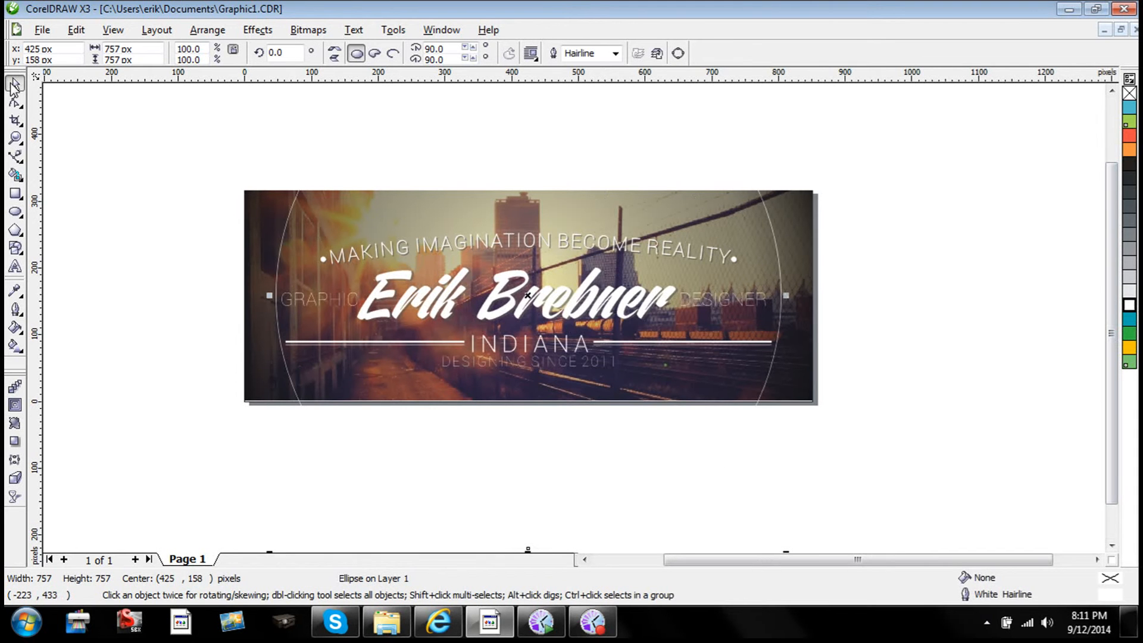
{"action": "left_click", "coordinate": [906, 221]}
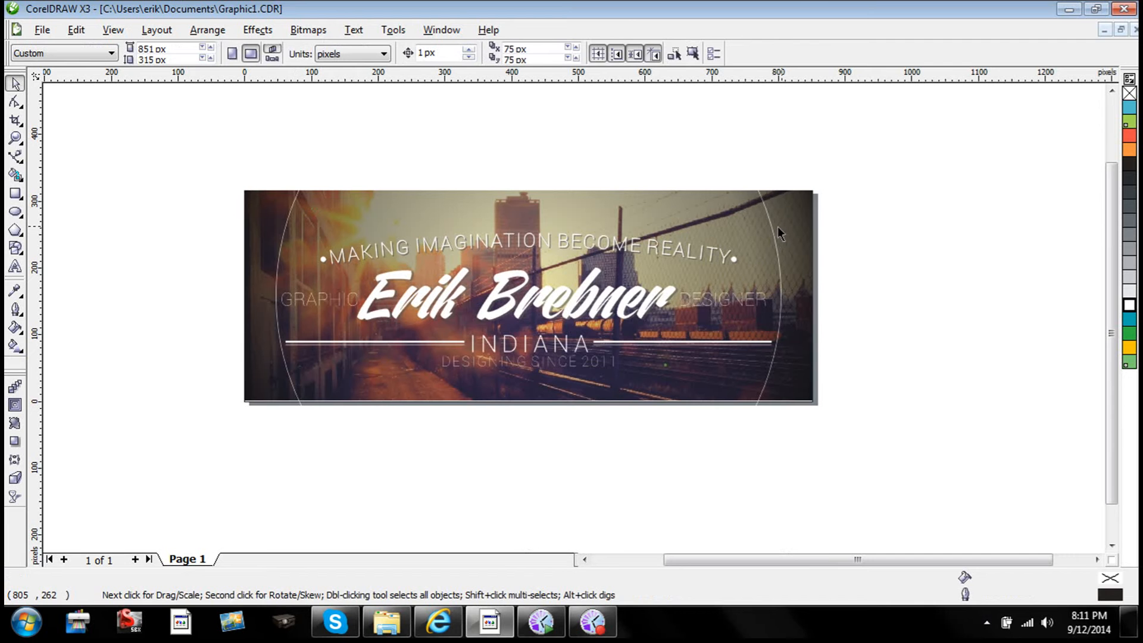
- Try outline widths of 1.0 pt and 0.5 pt on the white circle
{"action": "left_click", "coordinate": [779, 233]}
{"action": "left_click", "coordinate": [615, 53]}
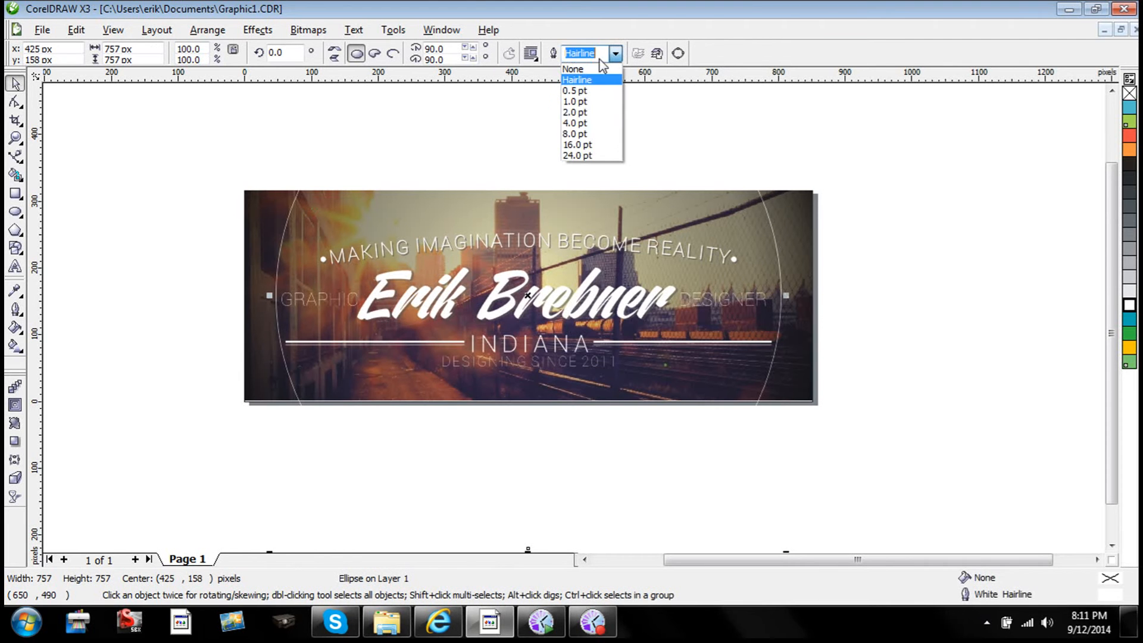
{"action": "left_click", "coordinate": [573, 104]}
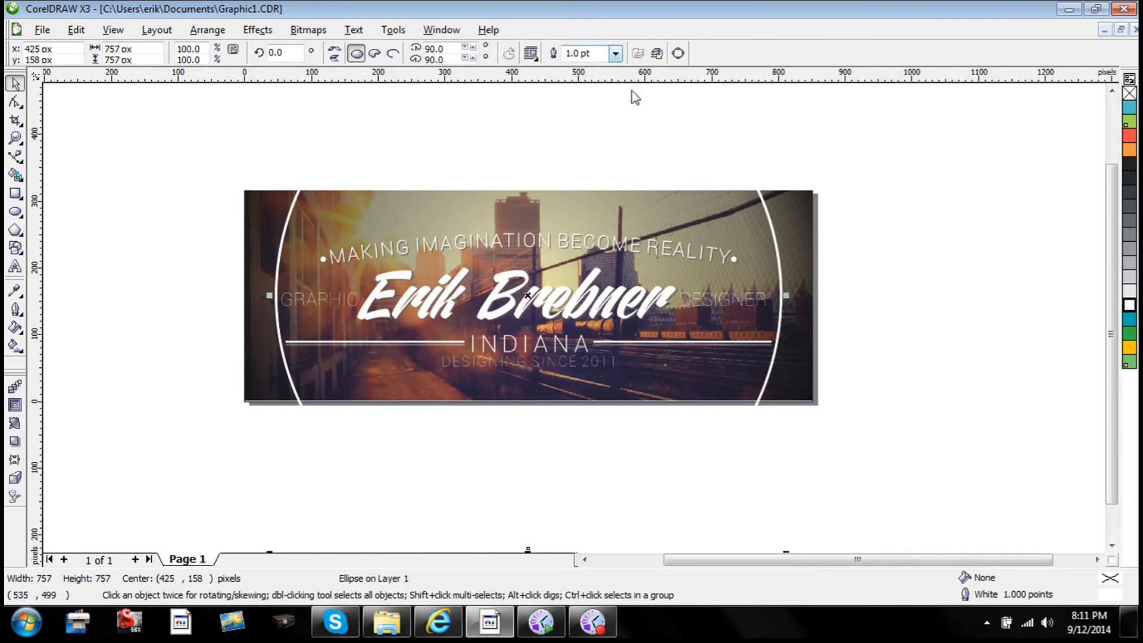
{"action": "left_click", "coordinate": [615, 53]}
{"action": "left_click", "coordinate": [583, 90]}
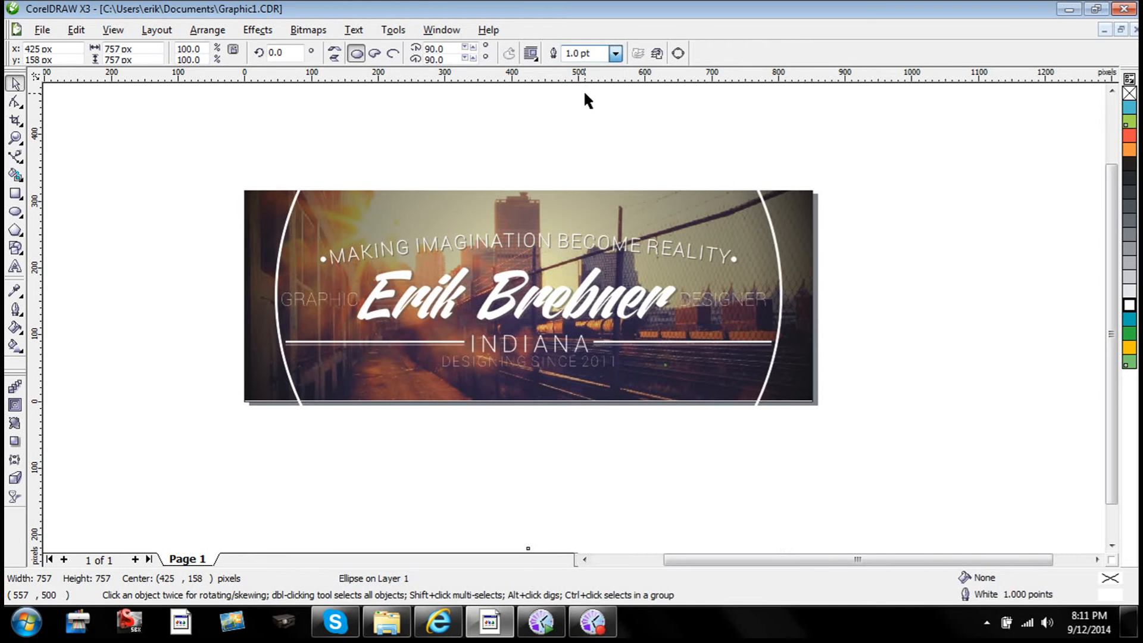
{"action": "left_click", "coordinate": [696, 145]}
- Set the white circle's outline width to 0.7 pt
{"action": "left_click", "coordinate": [774, 237]}
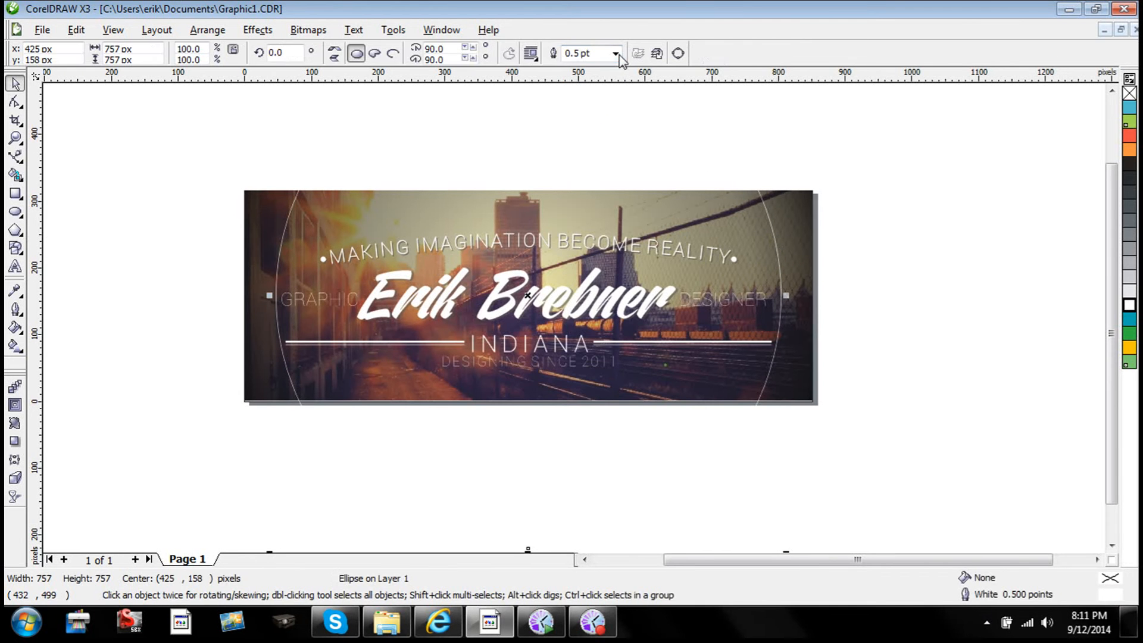
{"action": "type", "text": "0.7"}
{"action": "key", "text": "Return"}
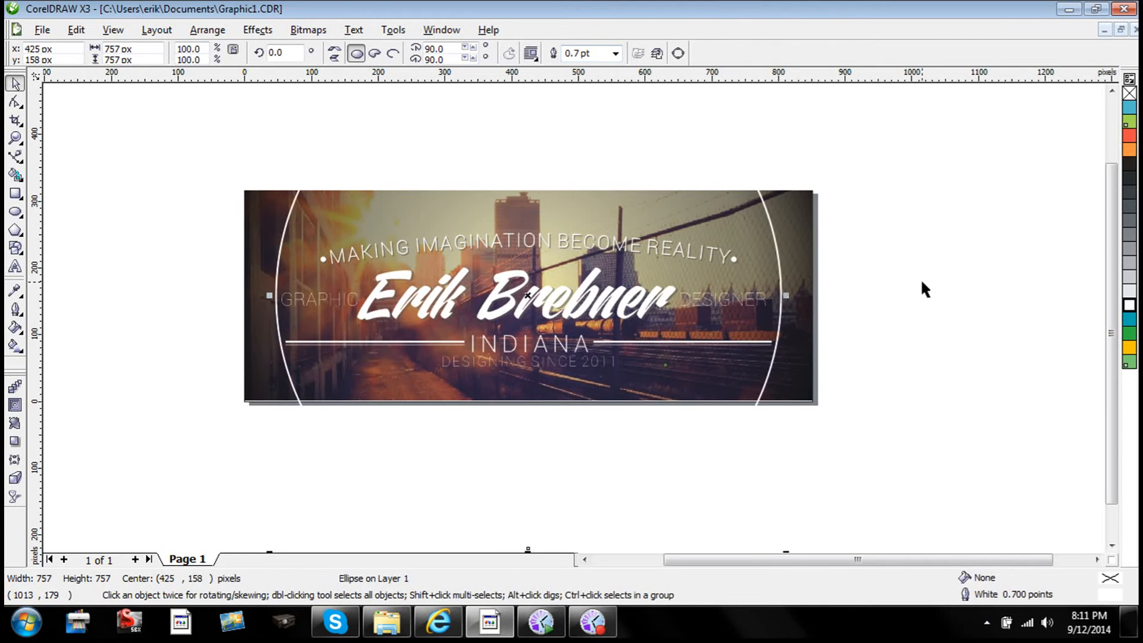
{"action": "left_click", "coordinate": [921, 277]}
- Create a concentric copy of the white circle enlarged about its centre to about 863 px in diameter
{"action": "left_click", "coordinate": [776, 245]}
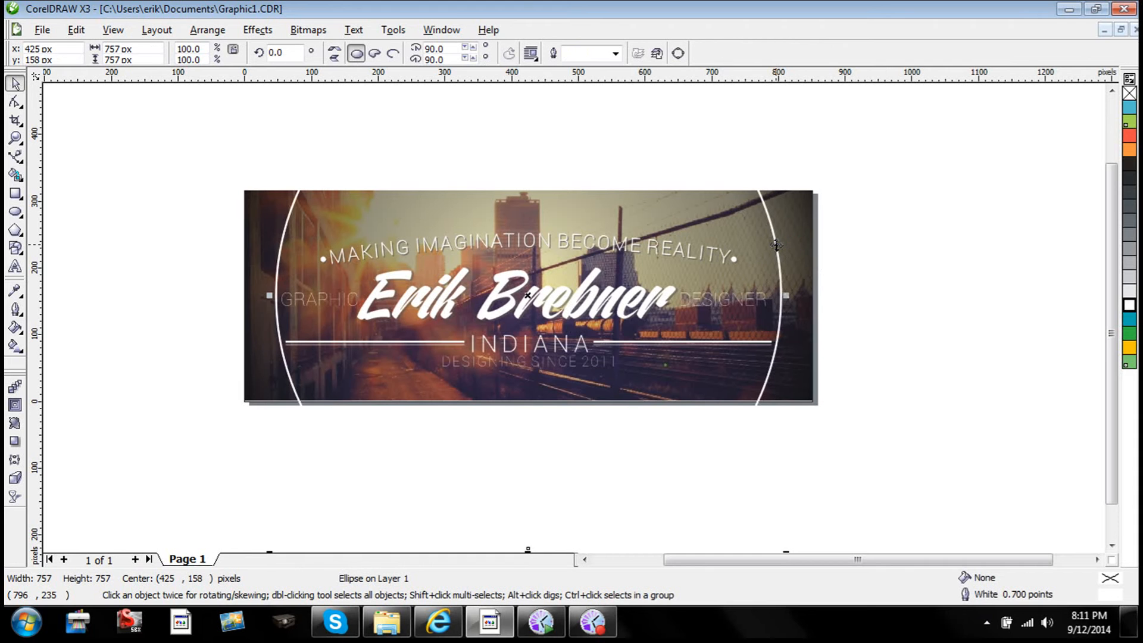
{"action": "scroll", "coordinate": [578, 325], "scroll_direction": "down", "scroll_amount": 1}
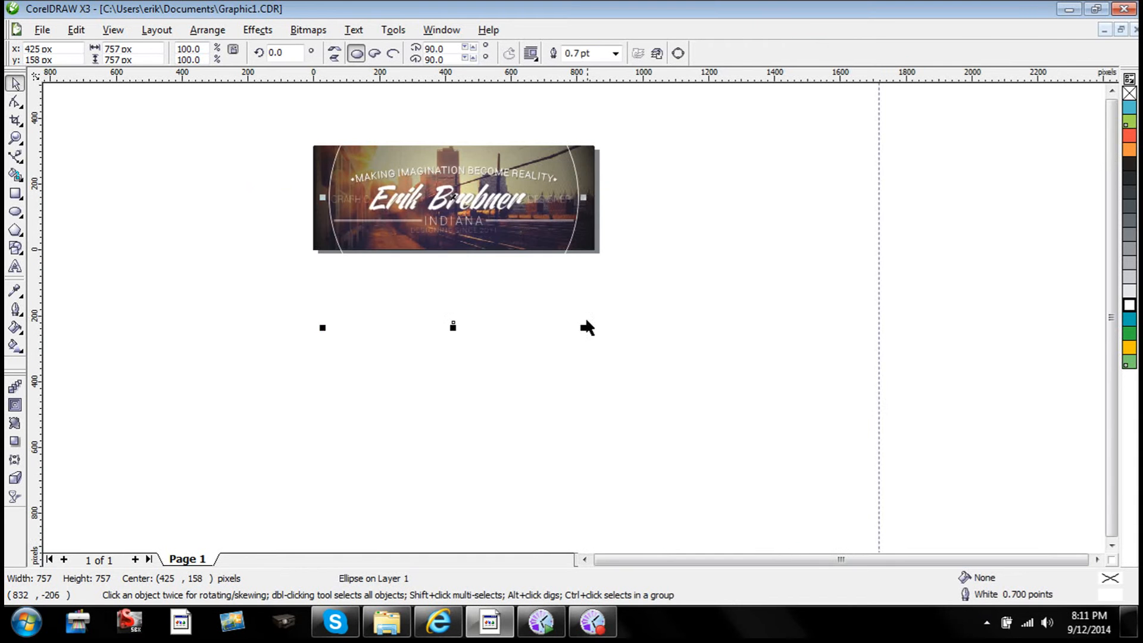
{"action": "left_click_drag", "start_coordinate": [581, 328], "coordinate": [602, 344]}
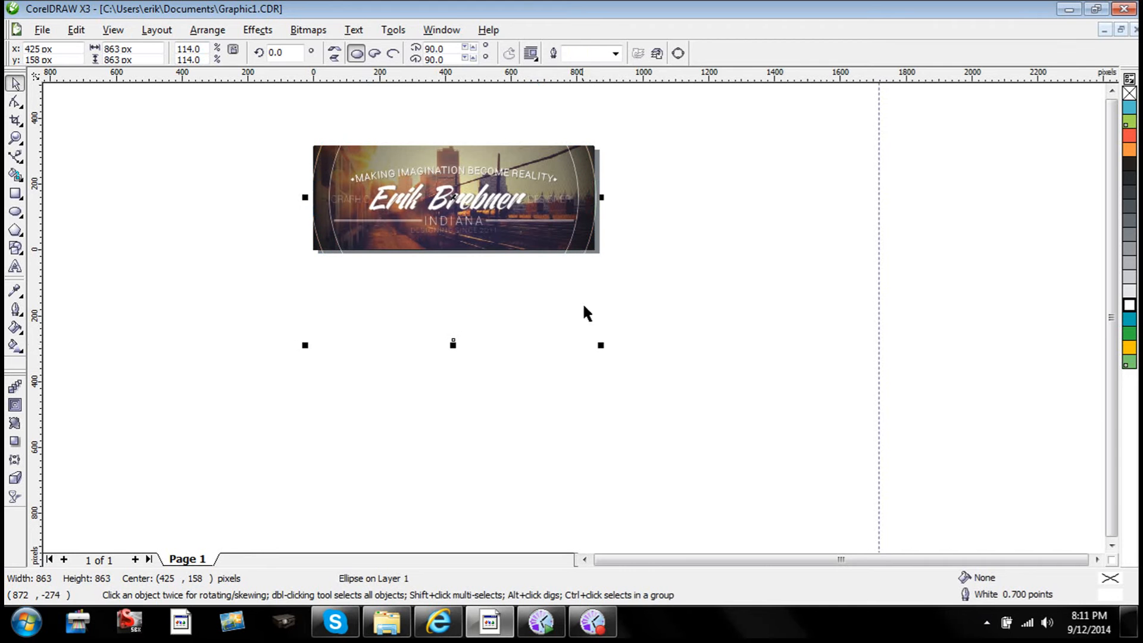
- Try outline widths of 8.0 pt and 4.0 pt on the outer circle
{"action": "left_click", "coordinate": [615, 53]}
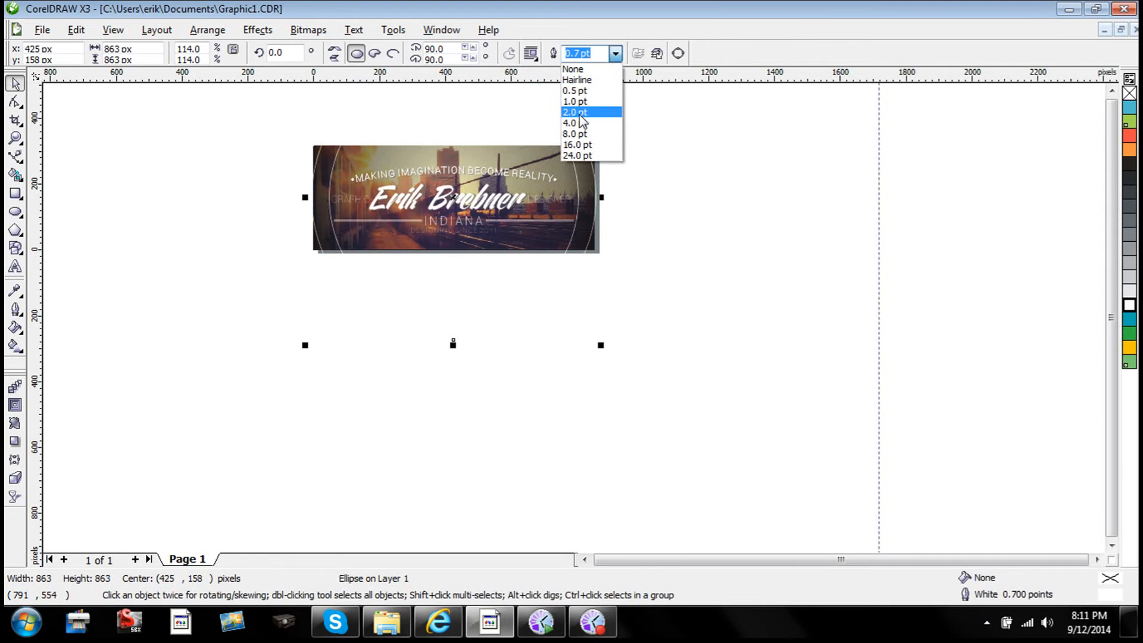
{"action": "left_click", "coordinate": [578, 135]}
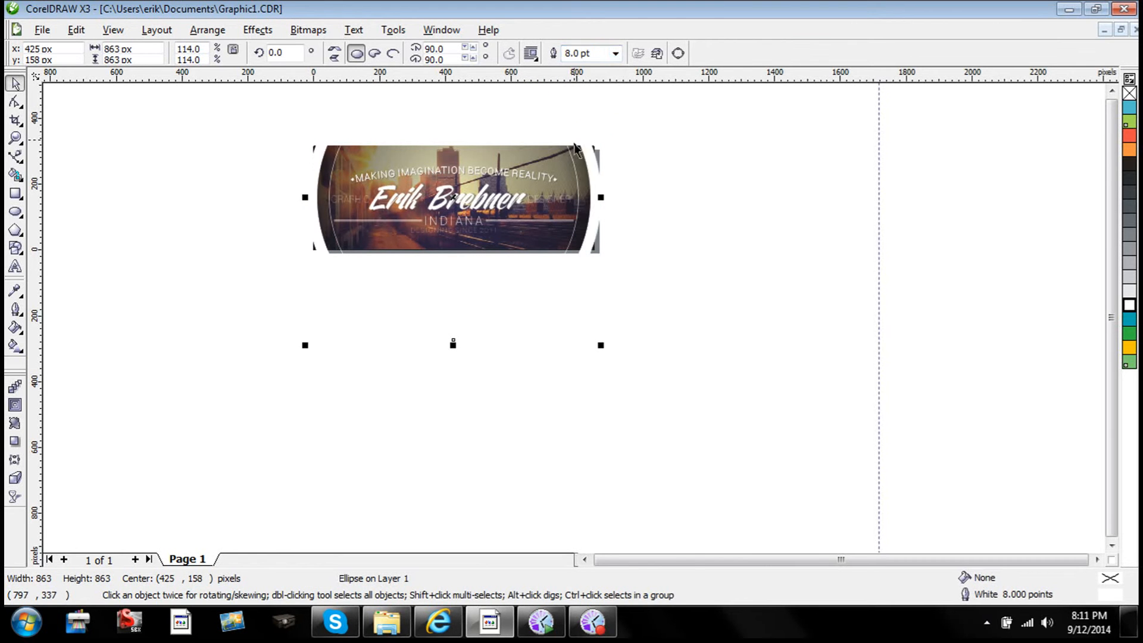
{"action": "scroll", "coordinate": [572, 179], "scroll_direction": "up", "scroll_amount": 1}
{"action": "left_click", "coordinate": [616, 54]}
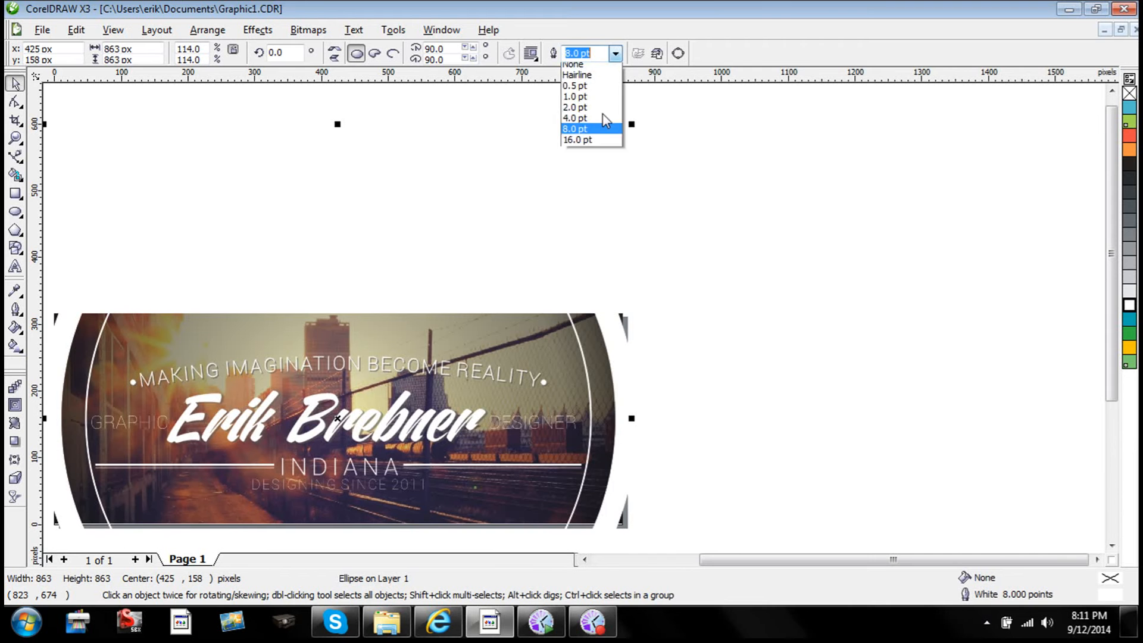
{"action": "left_click", "coordinate": [579, 124]}
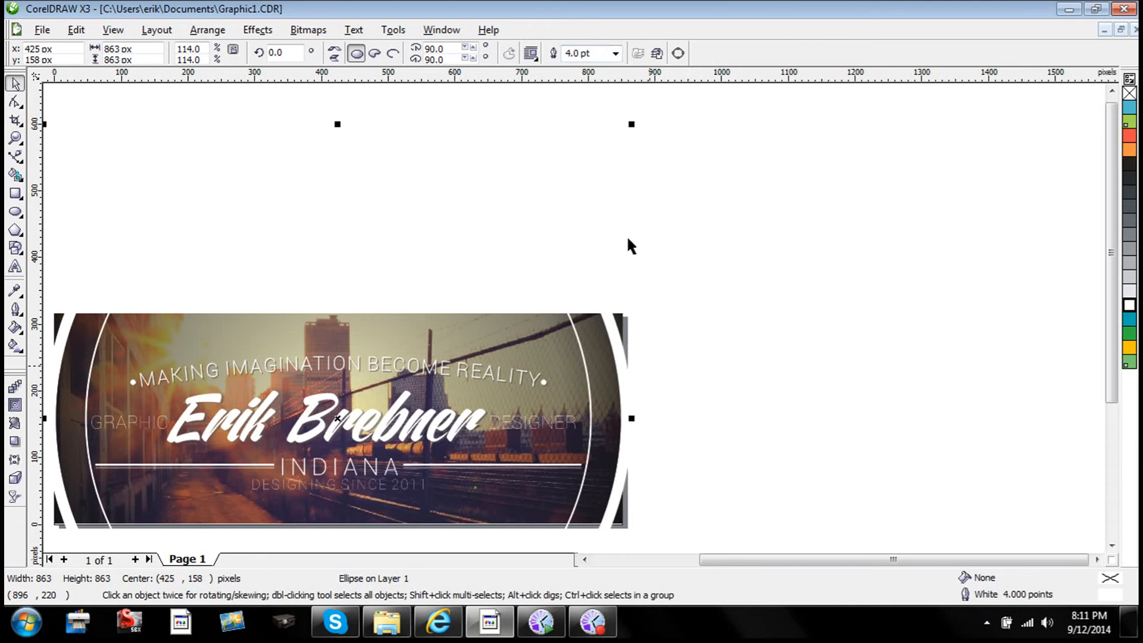
- Set the outer circle's outline width to 2.0 pt and check both rings against the banner's edges
{"action": "left_click", "coordinate": [615, 55]}
{"action": "left_click", "coordinate": [588, 110]}
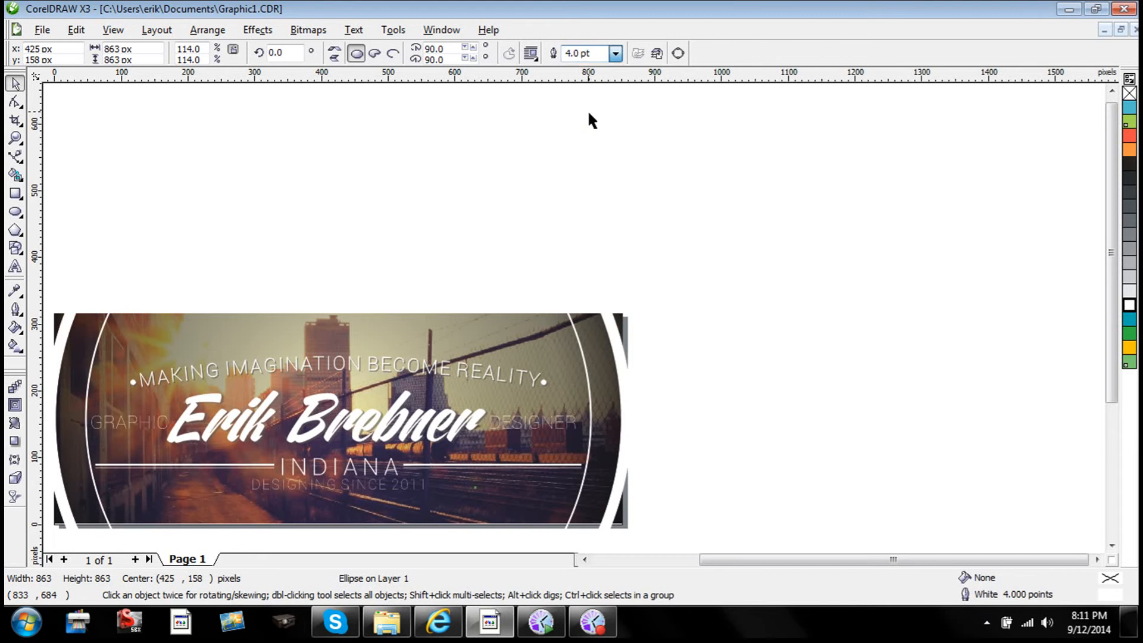
{"action": "left_click", "coordinate": [670, 386]}
{"action": "scroll", "coordinate": [619, 429], "scroll_direction": "up", "scroll_amount": 1}
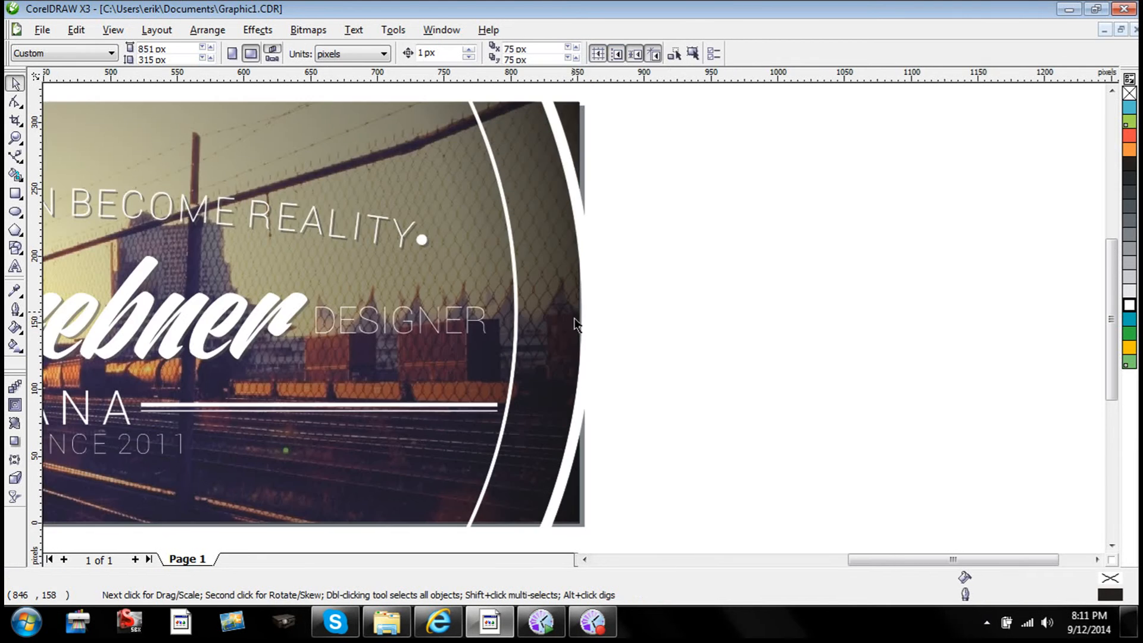
{"action": "scroll", "coordinate": [492, 411], "scroll_direction": "down", "scroll_amount": 1}
{"action": "left_click", "coordinate": [585, 560]}
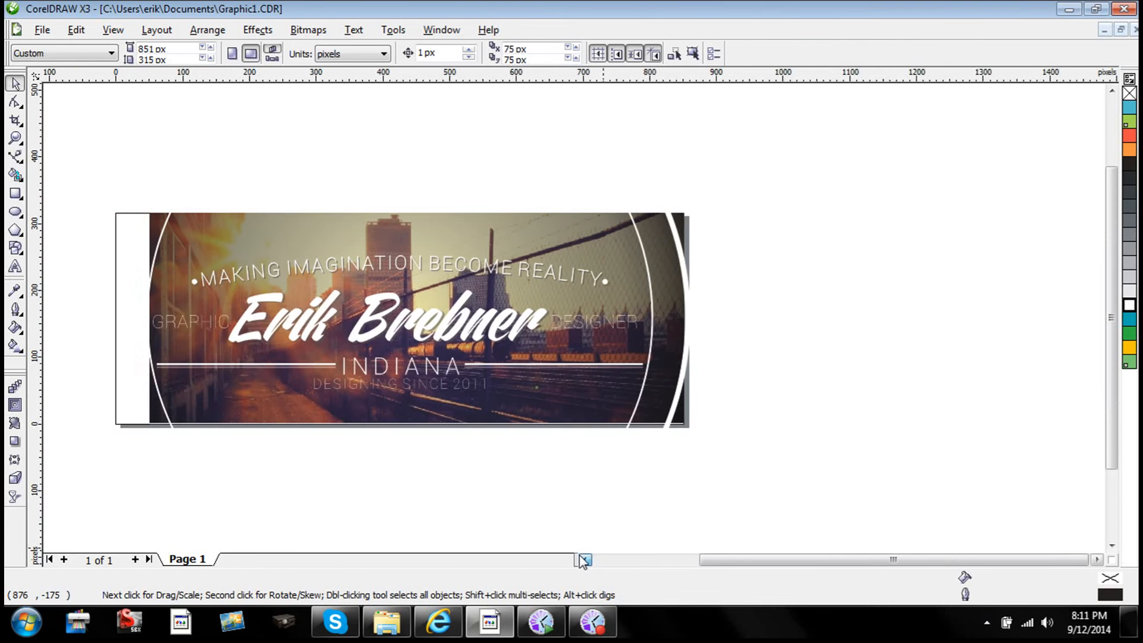
{"action": "left_click", "coordinate": [585, 560]}
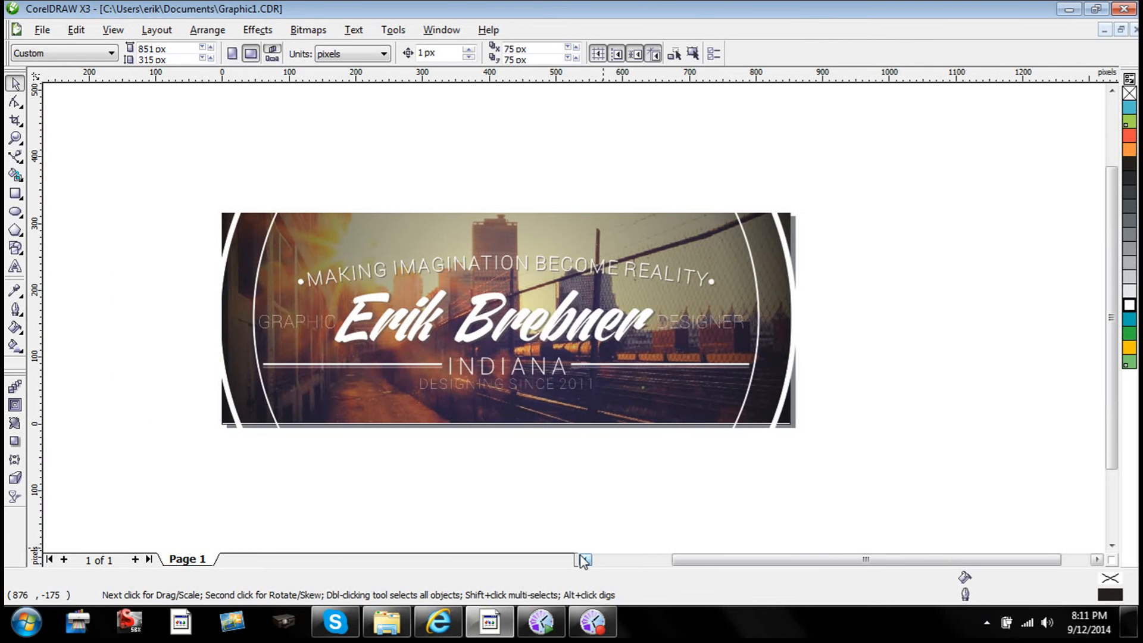
- Shrink the outer circle proportionally about its centre to about 799 px in diameter
{"action": "left_click", "coordinate": [221, 236]}
{"action": "scroll", "coordinate": [614, 268], "scroll_direction": "down", "scroll_amount": 1}
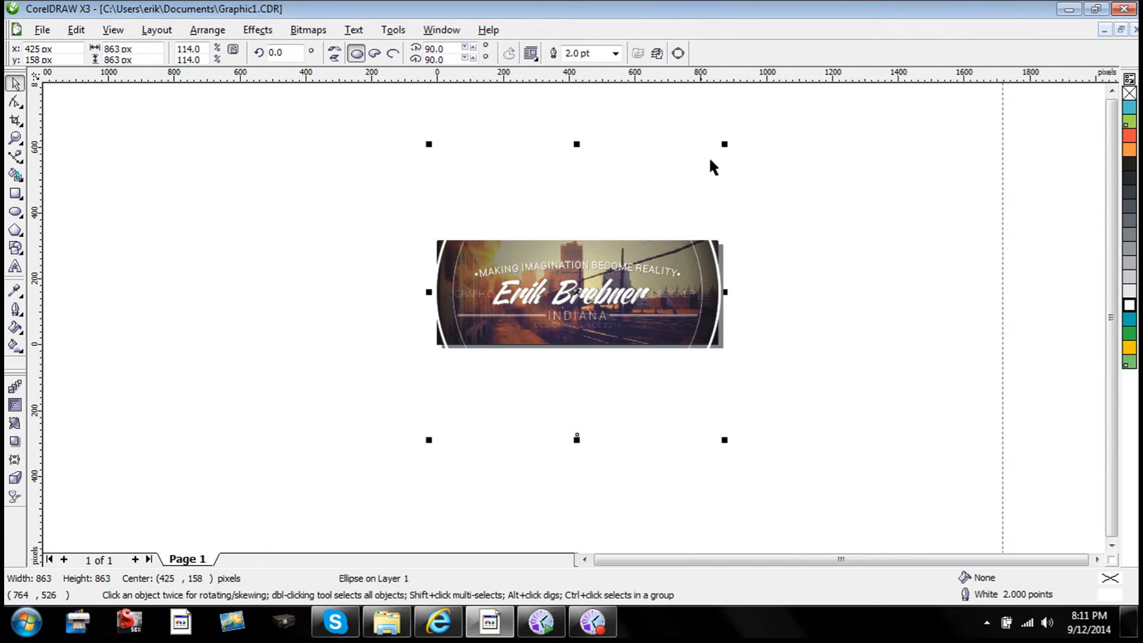
{"action": "left_click_drag", "start_coordinate": [724, 144], "coordinate": [721, 148]}
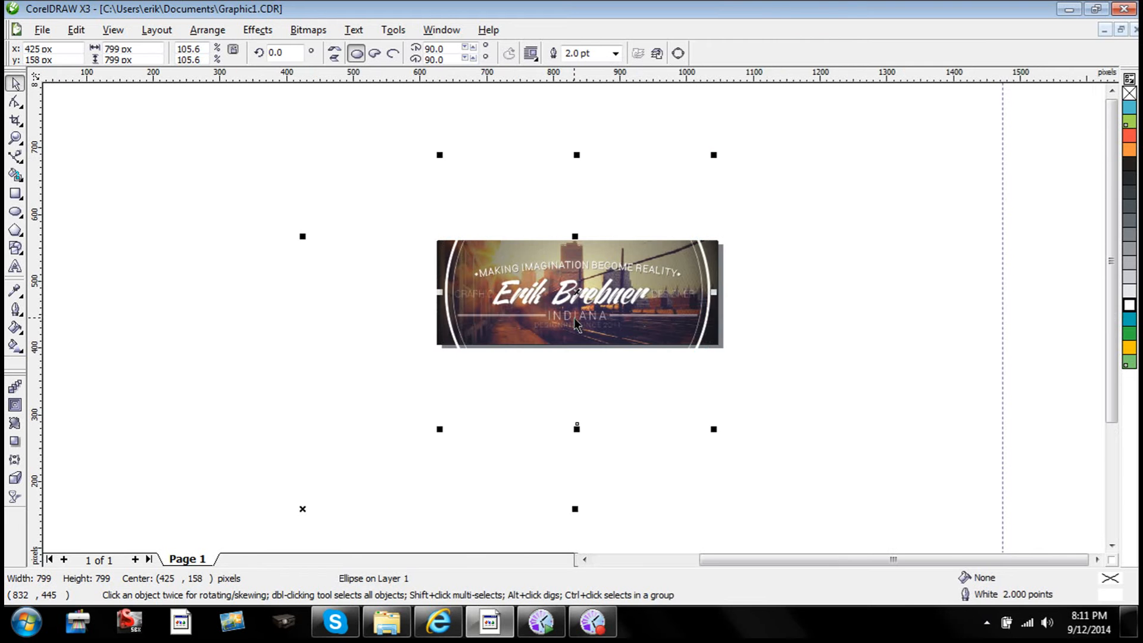
{"action": "scroll", "coordinate": [573, 314], "scroll_direction": "up", "scroll_amount": 2}
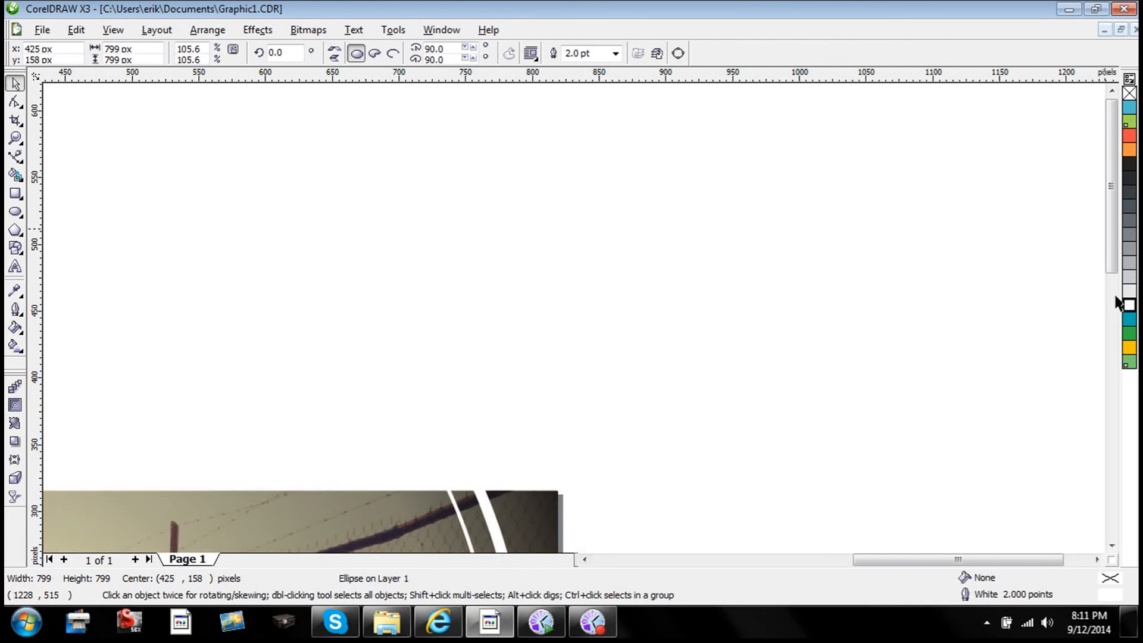
{"action": "left_click", "coordinate": [1051, 276]}
{"action": "scroll", "coordinate": [518, 357], "scroll_direction": "down", "scroll_amount": 1}
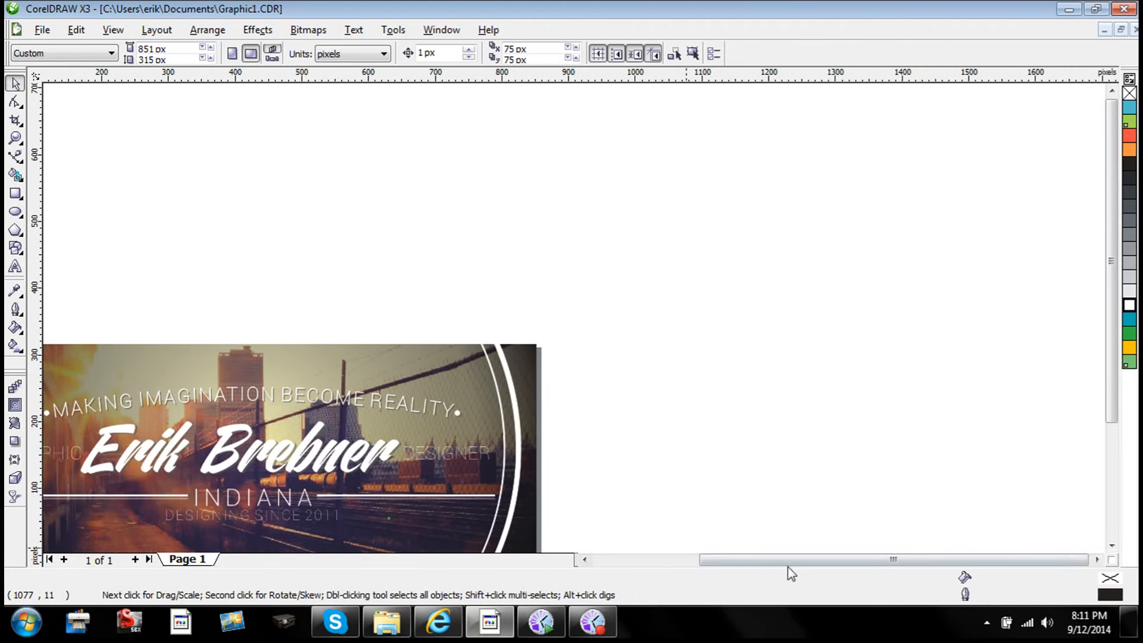
{"action": "left_click_drag", "start_coordinate": [789, 560], "coordinate": [691, 563]}
{"action": "left_click_drag", "start_coordinate": [1111, 286], "coordinate": [1113, 333]}
- Switch to BB FlashBack Express Player to check the FLV export progress, and return to CorelDRAW
{"action": "left_click", "coordinate": [541, 622]}
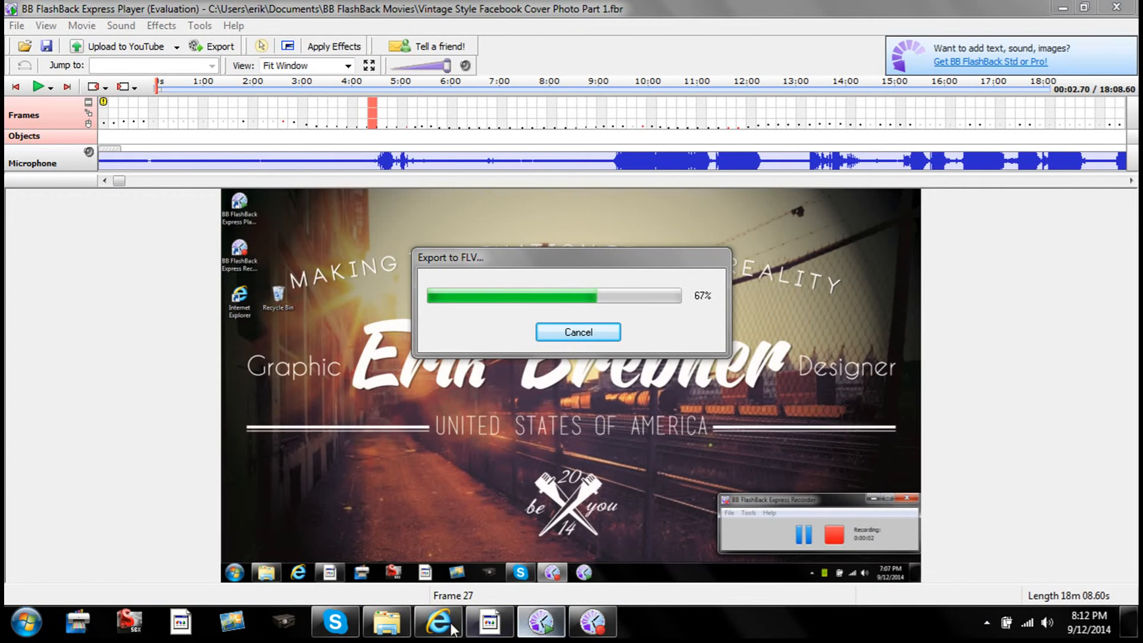
{"action": "left_click", "coordinate": [490, 622]}
- Select the outer white circle and undo its slight displacement
{"action": "left_click", "coordinate": [954, 278]}
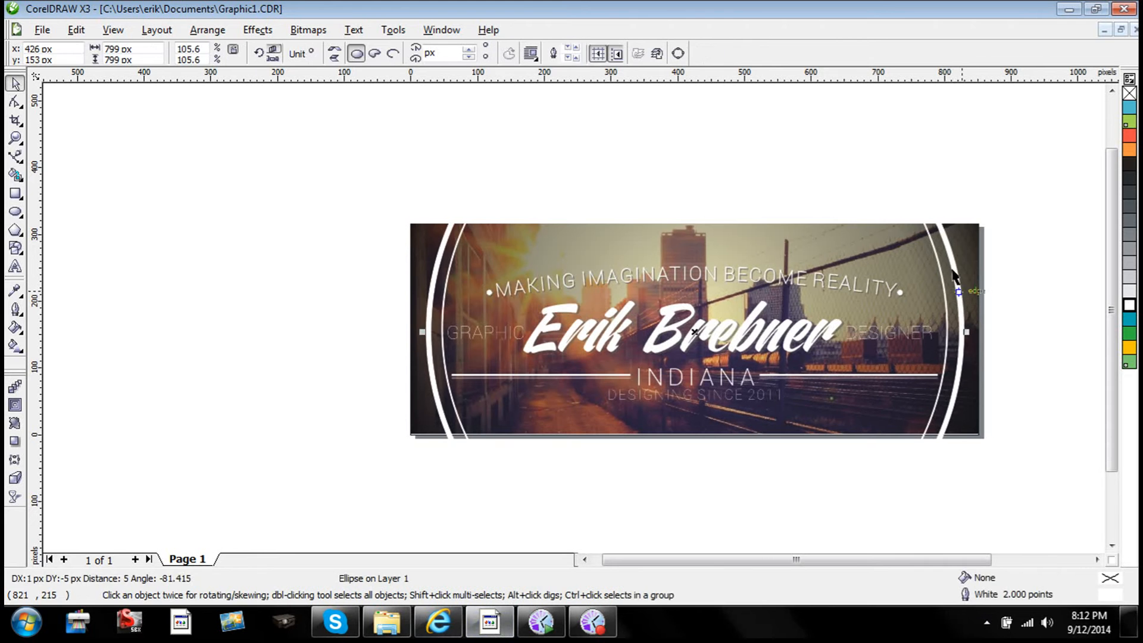
{"action": "left_click_drag", "start_coordinate": [946, 256], "coordinate": [944, 253]}
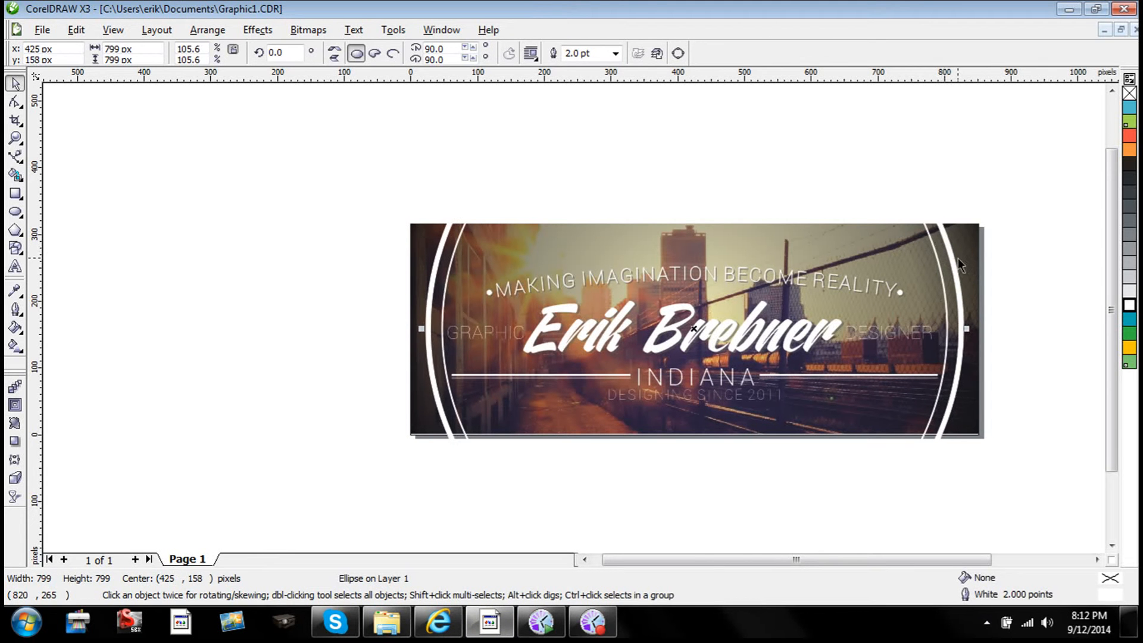
- Enlarge the outer white circle proportionally about its centre until it nearly reaches the banner's side edges
{"action": "left_click", "coordinate": [950, 268]}
{"action": "left_click", "coordinate": [952, 267]}
{"action": "left_click", "coordinate": [934, 224]}
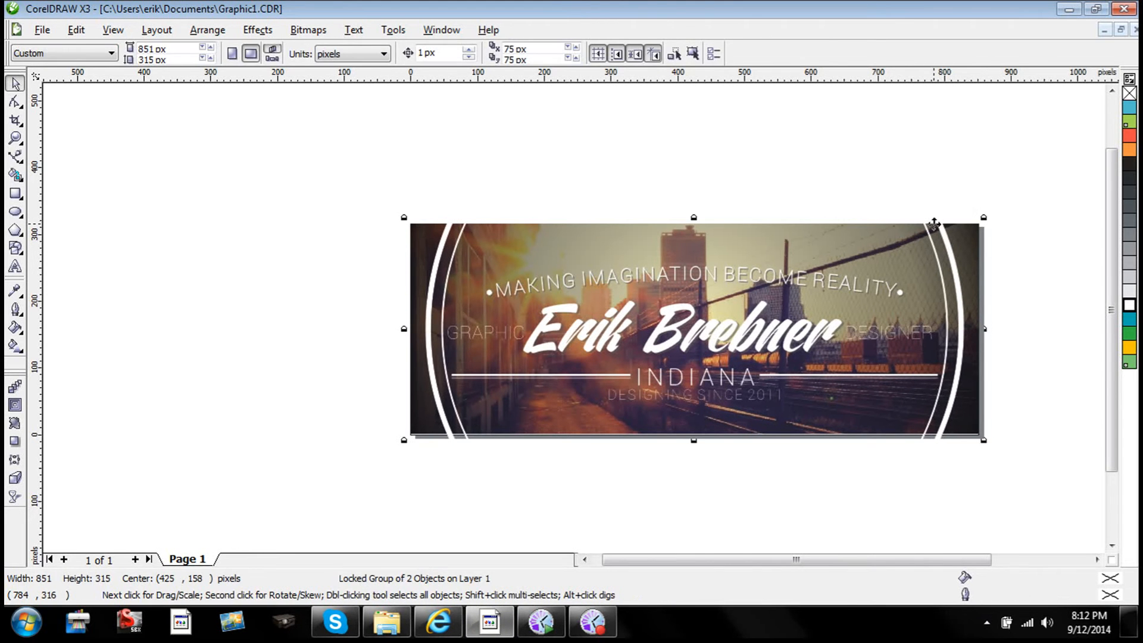
{"action": "left_click", "coordinate": [933, 224]}
{"action": "key", "text": "F3"}
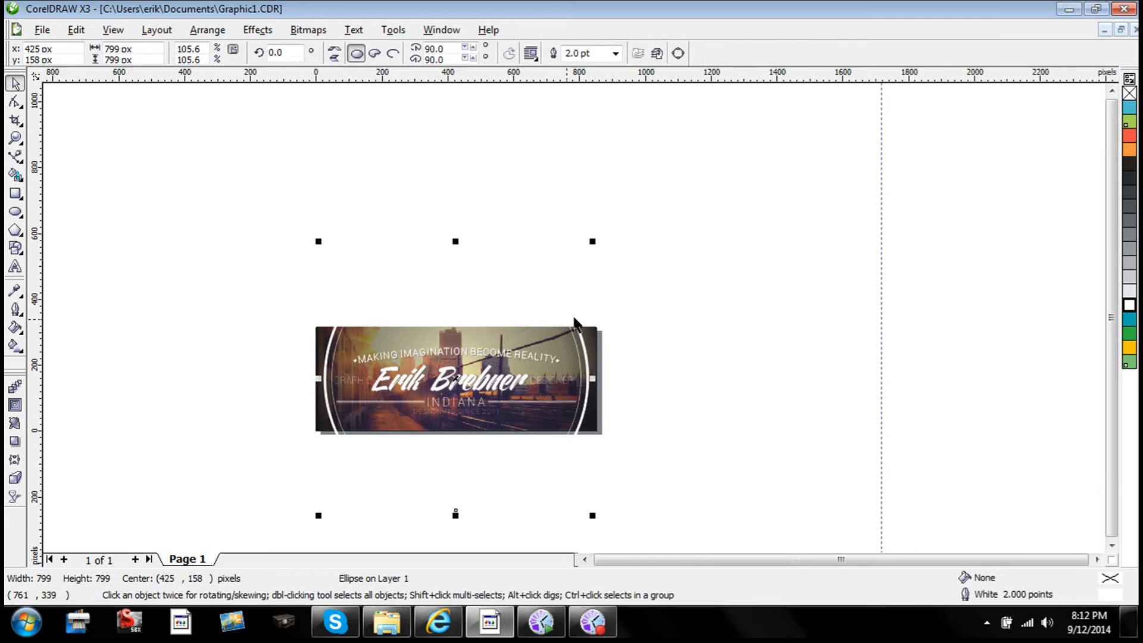
{"action": "scroll", "coordinate": [575, 322], "scroll_direction": "up", "scroll_amount": 2}
{"action": "left_click_drag", "start_coordinate": [620, 166], "coordinate": [636, 154]}
{"action": "key", "text": "Escape"}
{"action": "scroll", "coordinate": [574, 319], "scroll_direction": "down", "scroll_amount": 2}
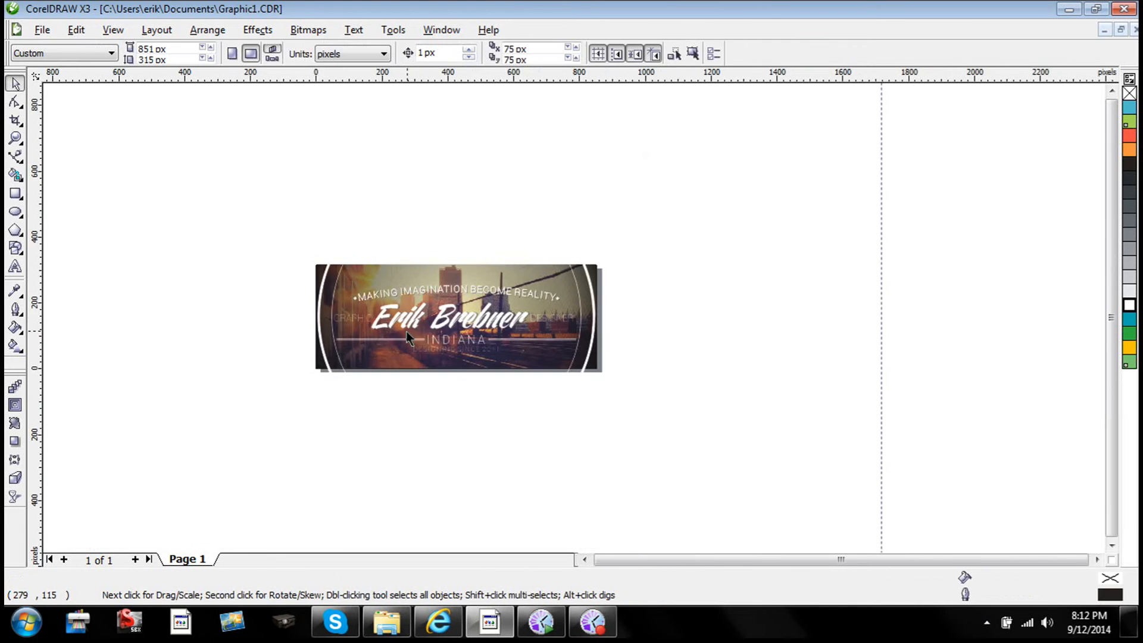
{"action": "scroll", "coordinate": [575, 323], "scroll_direction": "up", "scroll_amount": 2}
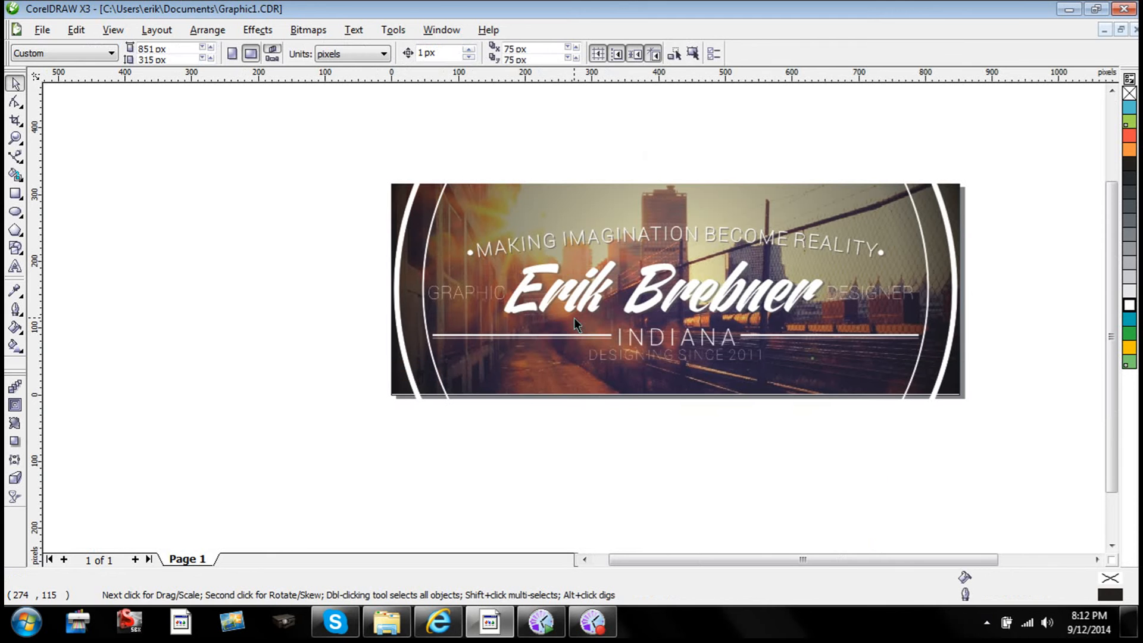
- Enlarge the inner white circle proportionally about its centre to about 777 px, and reduce it slightly
{"action": "left_click", "coordinate": [425, 288]}
{"action": "mouse_move", "coordinate": [418, 545]}
{"action": "left_mouse_down"}
{"action": "mouse_move", "coordinate": [408, 551]}
{"action": "mouse_move", "coordinate": [409, 530]}
{"action": "left_mouse_up"}
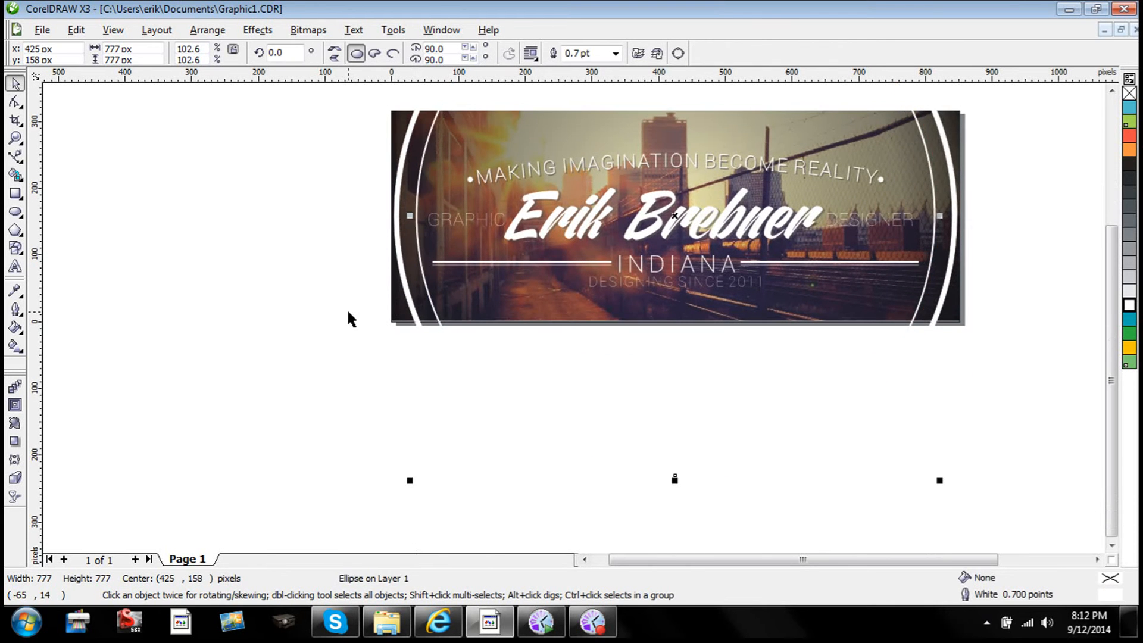
{"action": "left_click_drag", "start_coordinate": [410, 484], "coordinate": [415, 482]}
{"action": "key", "text": "Escape"}
{"action": "scroll", "coordinate": [589, 318], "scroll_direction": "down", "scroll_amount": 3}
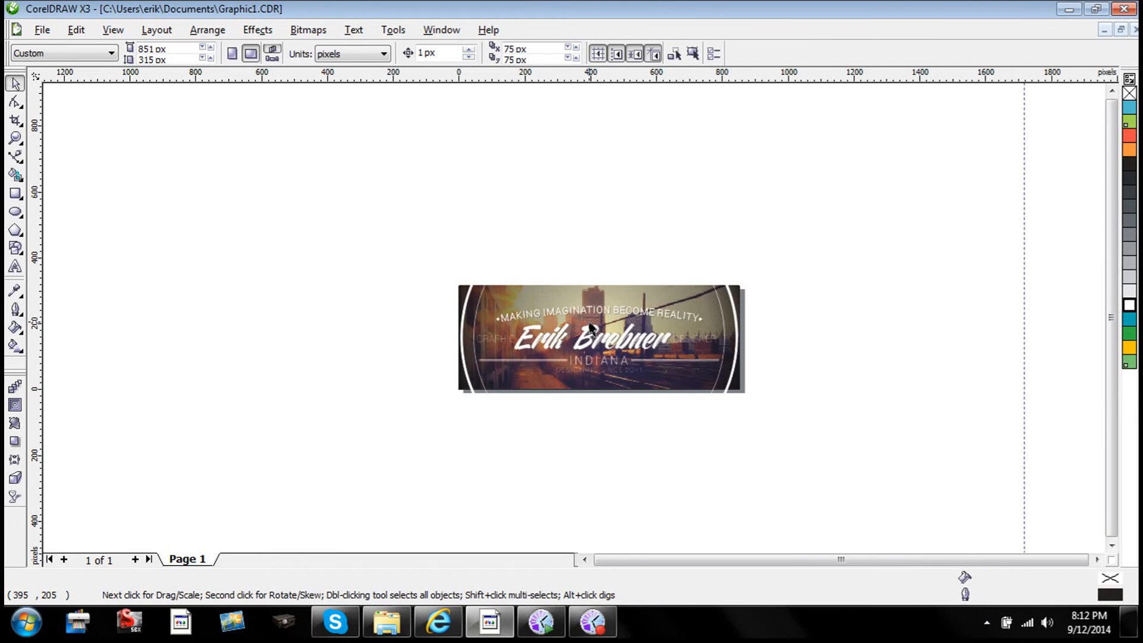
{"action": "scroll", "coordinate": [575, 323], "scroll_direction": "up", "scroll_amount": 2}
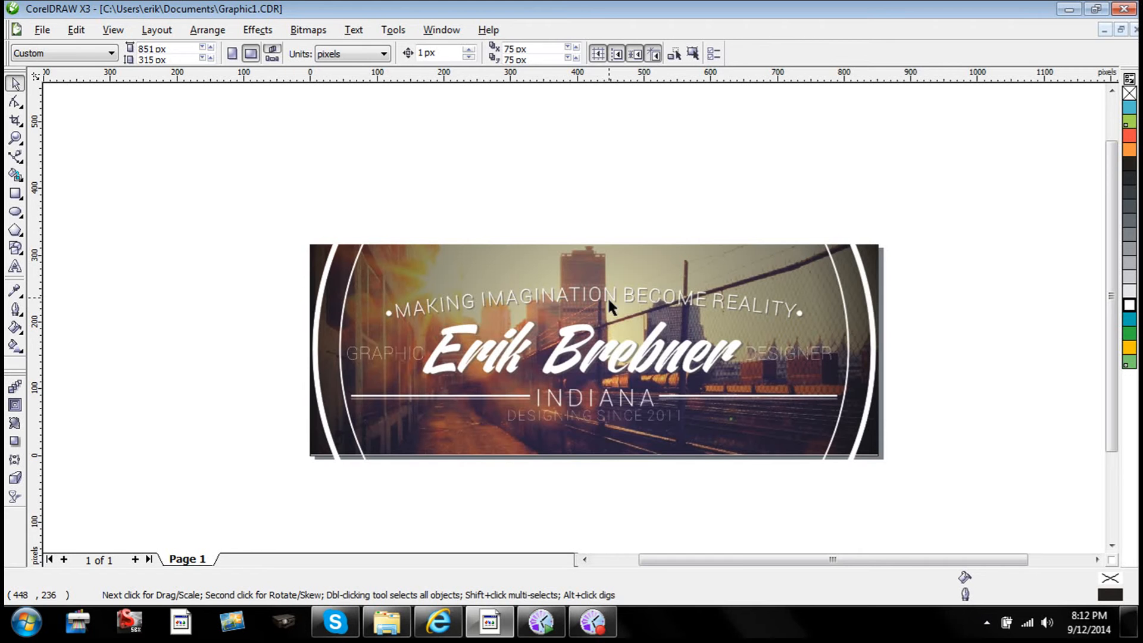
{"action": "scroll", "coordinate": [609, 300], "scroll_direction": "up", "scroll_amount": 3}
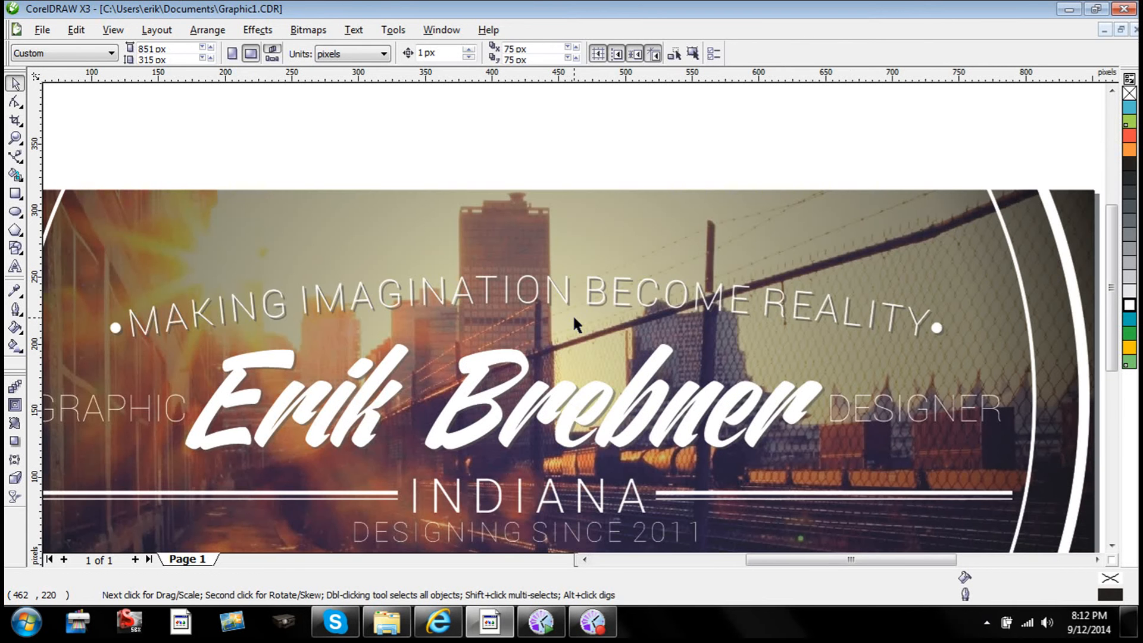
{"action": "left_click", "coordinate": [591, 289]}
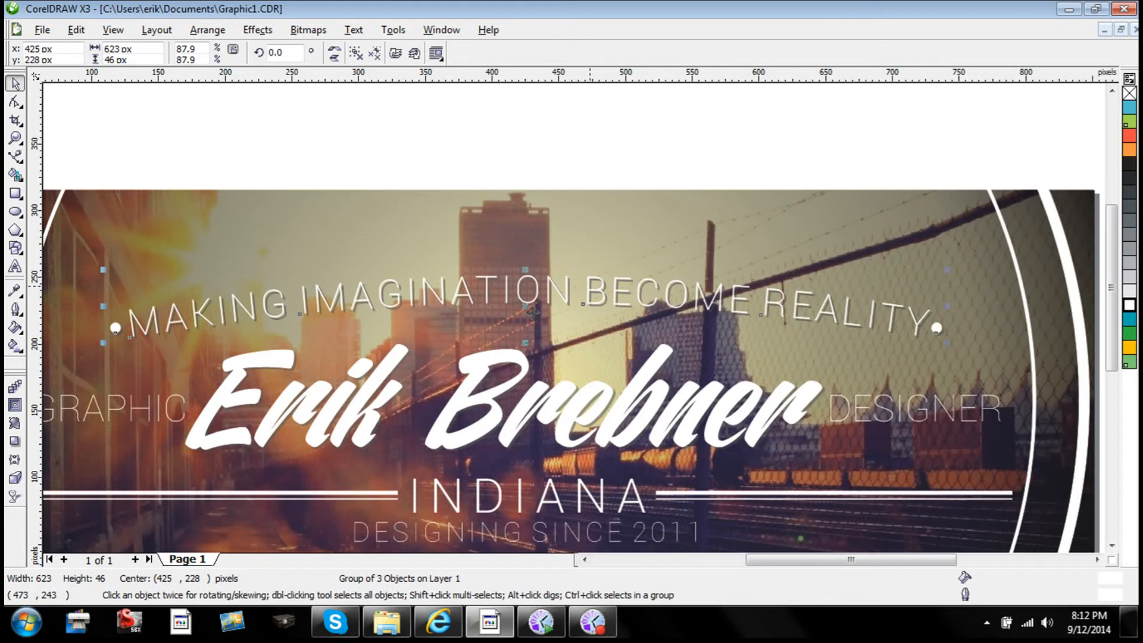
{"action": "left_click", "coordinate": [15, 496]}
{"action": "left_click", "coordinate": [15, 83]}
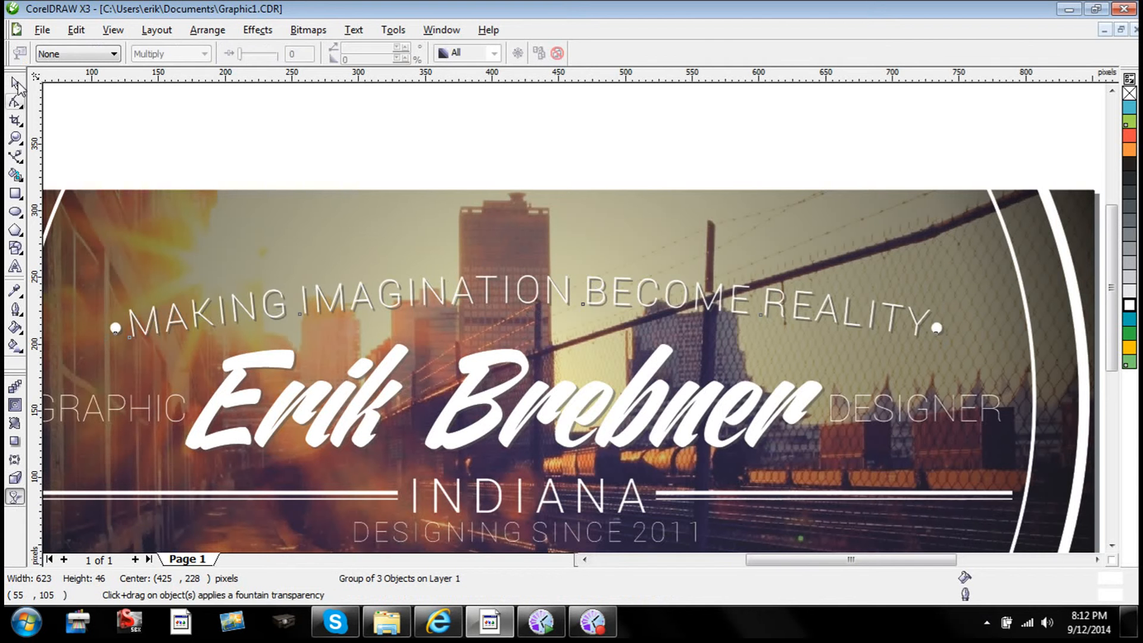
{"action": "left_click", "coordinate": [280, 133]}
{"action": "left_click", "coordinate": [486, 282]}
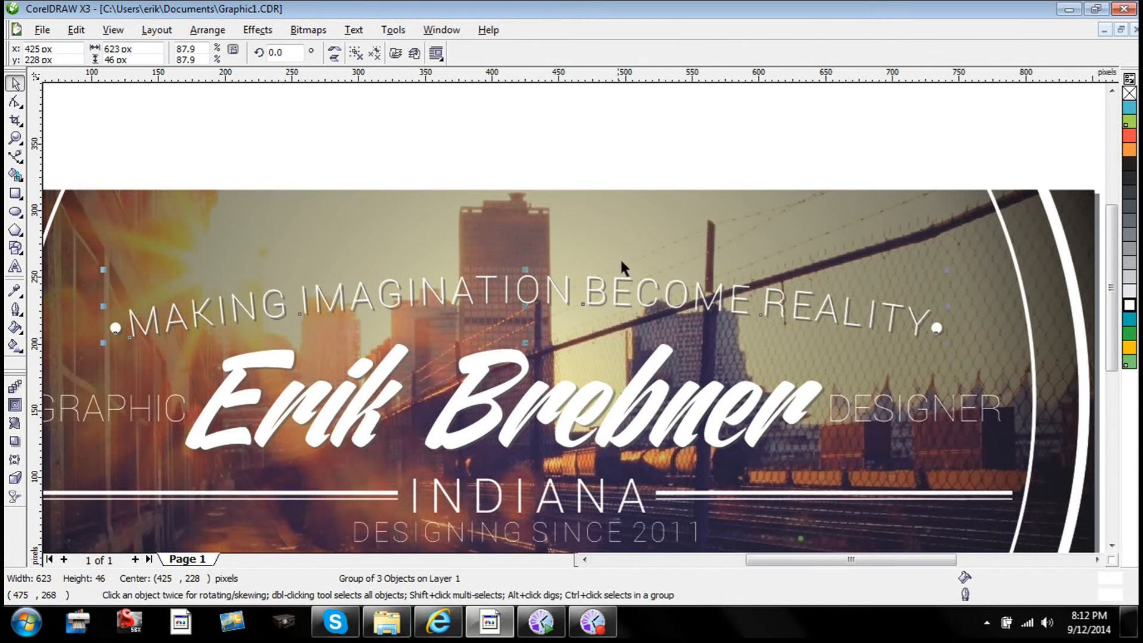
{"action": "left_click", "coordinate": [710, 136]}
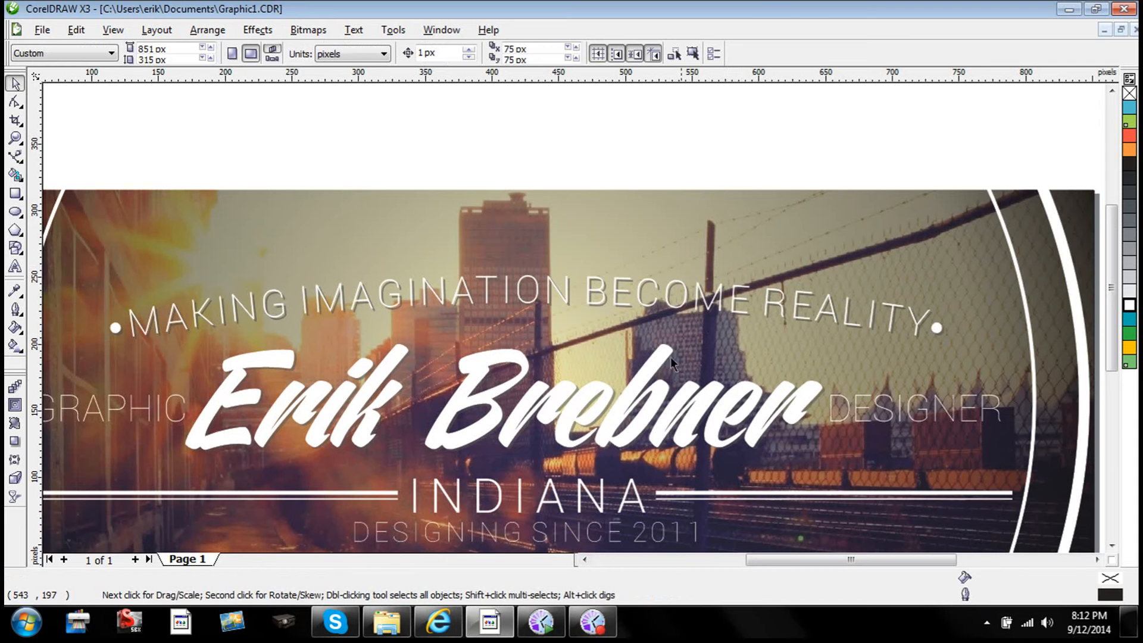
- Ungroup the name row and give the words GRAPHIC and DESIGNER a white hairline outline
{"action": "scroll", "coordinate": [644, 392], "scroll_direction": "down", "scroll_amount": 1}
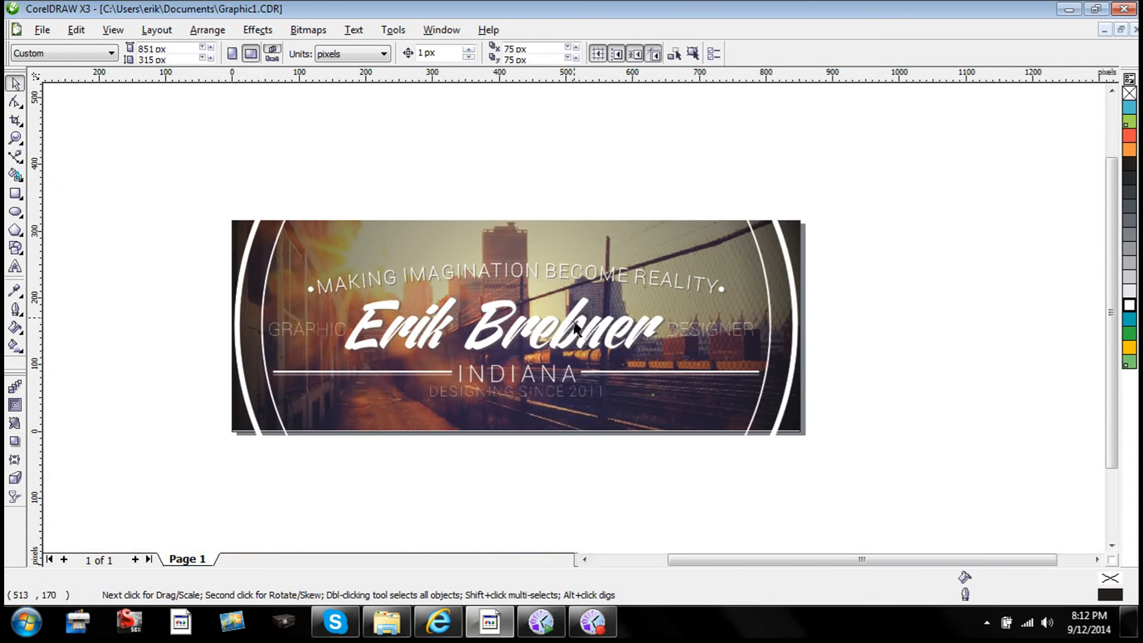
{"action": "left_click", "coordinate": [335, 332]}
{"action": "key", "text": "ctrl+u"}
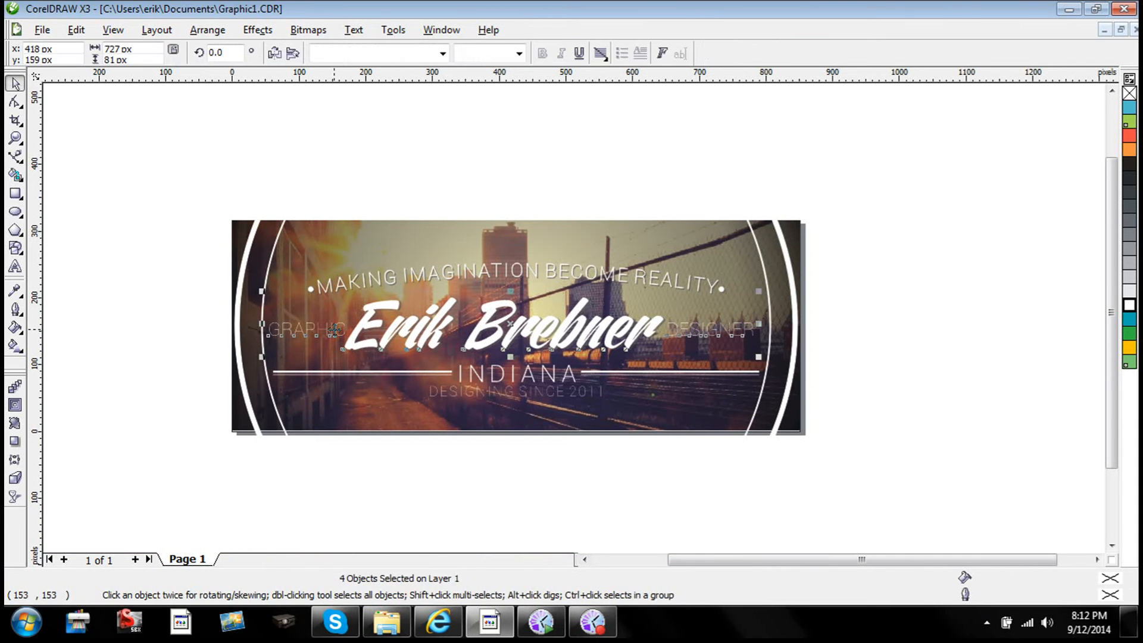
{"action": "left_click", "coordinate": [697, 142]}
{"action": "left_click", "coordinate": [714, 329]}
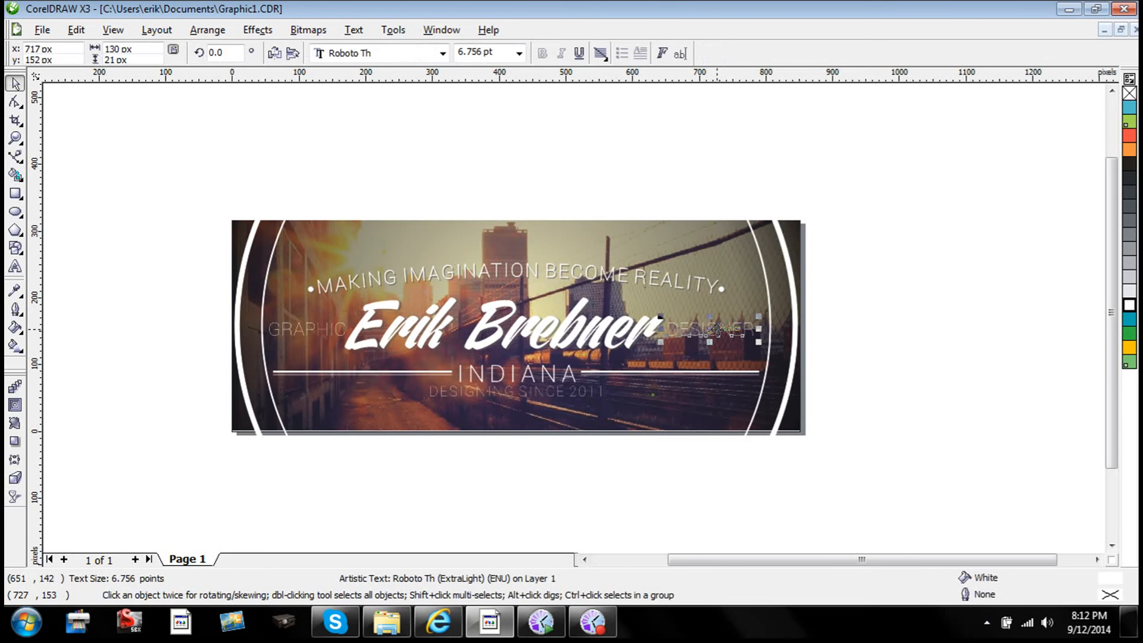
{"action": "left_click", "coordinate": [342, 341], "text": "shift"}
{"action": "left_click", "coordinate": [1130, 304]}
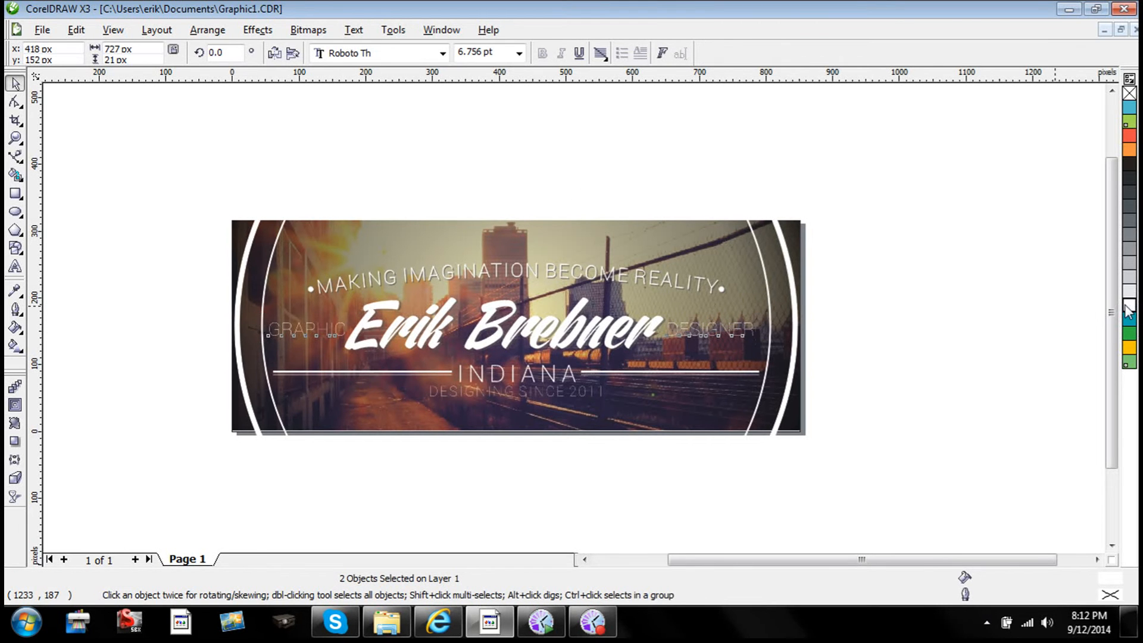
{"action": "left_click", "coordinate": [1005, 310]}
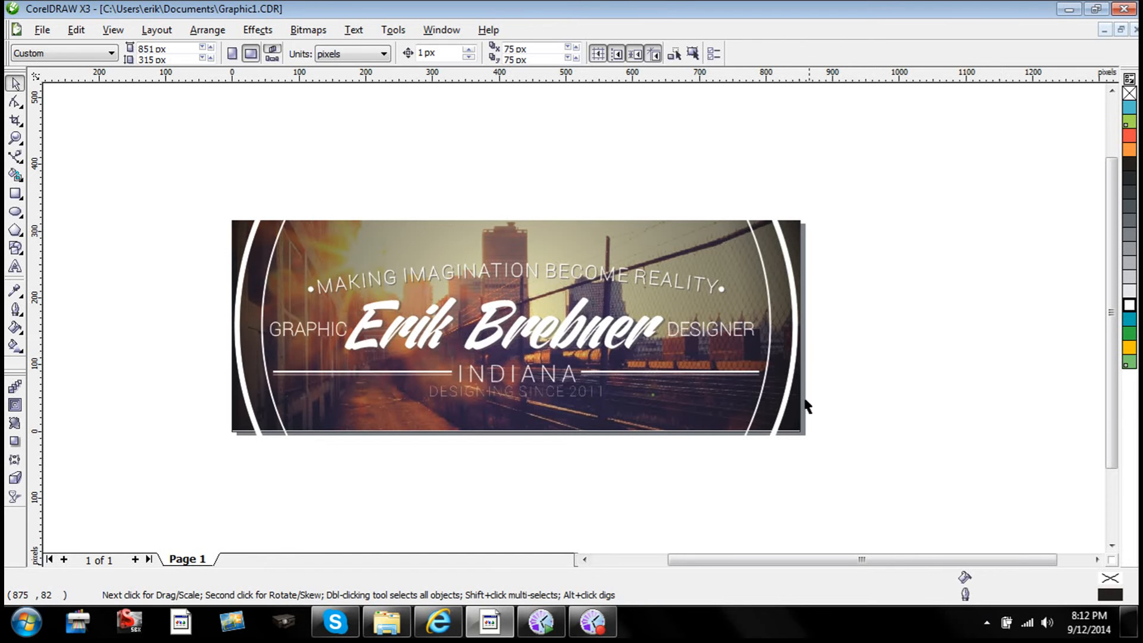
- Ungroup the lower text block and give the line DESIGNING SINCE 2011 a white hairline outline
{"action": "left_click_drag", "start_coordinate": [840, 484], "coordinate": [382, 379]}
{"action": "left_click_drag", "start_coordinate": [371, 384], "coordinate": [373, 386]}
{"action": "left_click", "coordinate": [536, 395]}
{"action": "key", "text": "ctrl+u"}
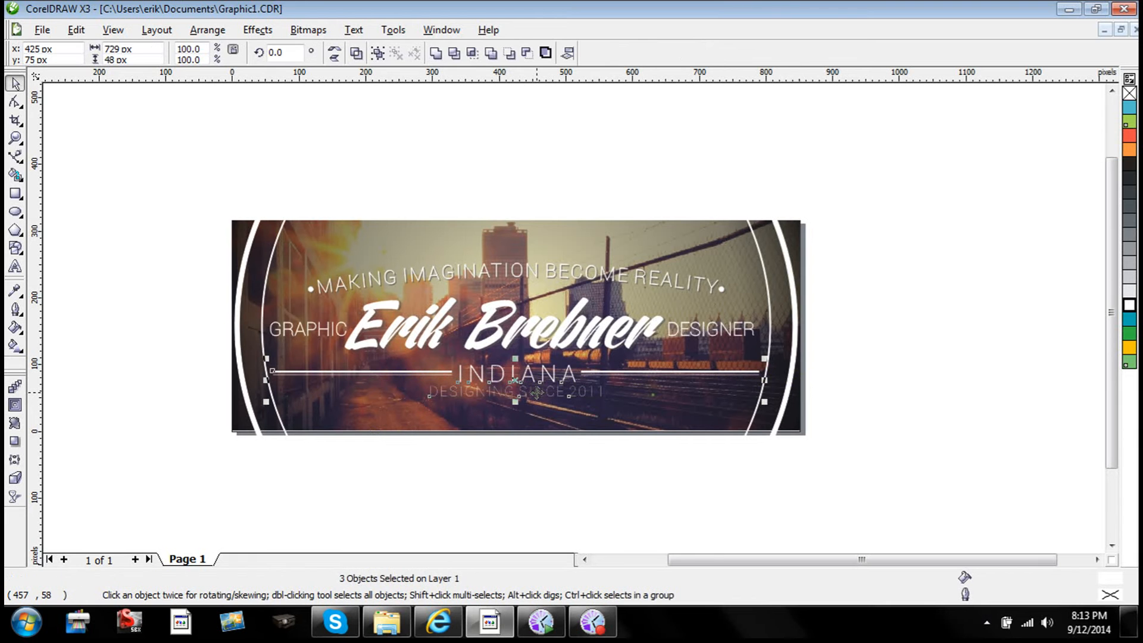
{"action": "left_click", "coordinate": [654, 474]}
{"action": "left_click", "coordinate": [575, 393]}
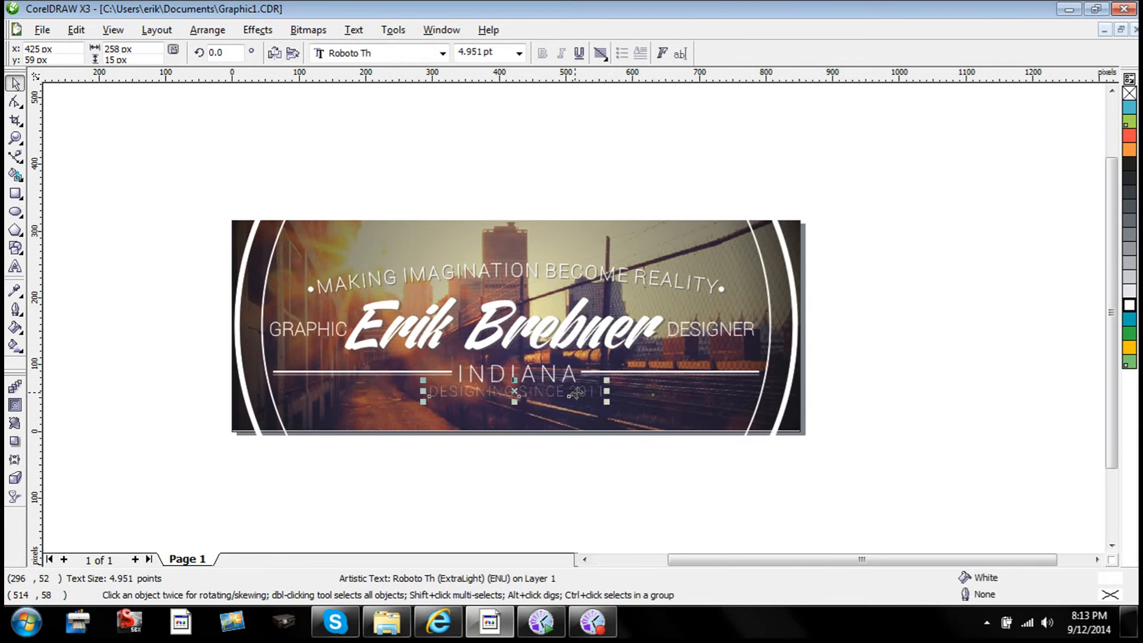
{"action": "scroll", "coordinate": [557, 393], "scroll_direction": "up", "scroll_amount": 2}
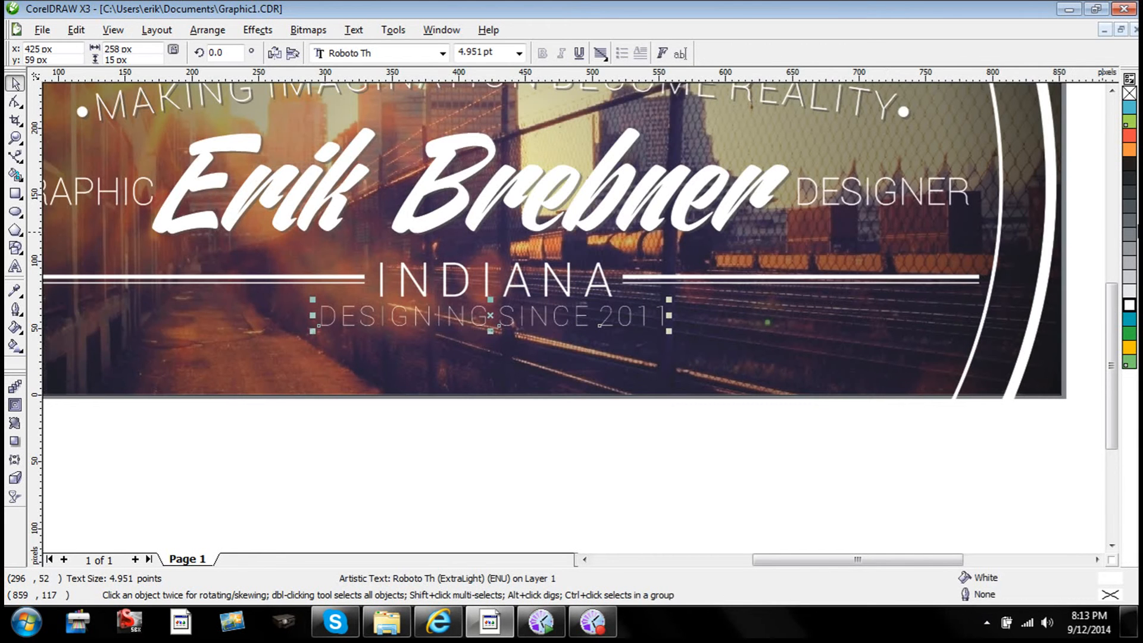
{"action": "left_click", "coordinate": [1070, 285]}
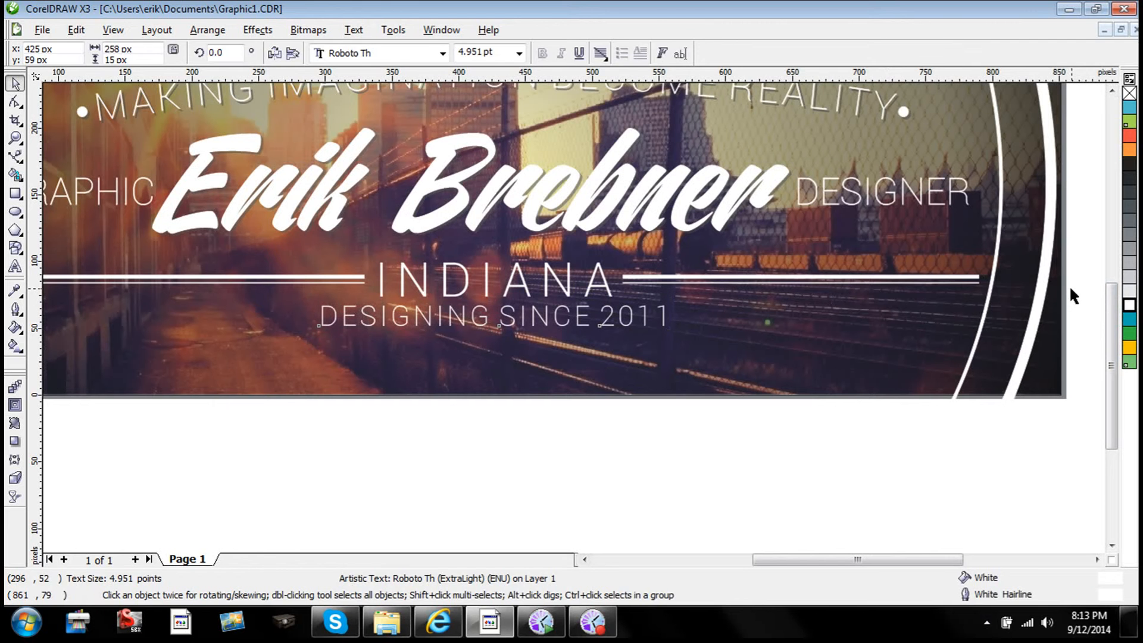
- Place the outlines of GRAPHIC, DESIGNER and DESIGNING SINCE 2011 behind their fill
{"action": "left_click", "coordinate": [851, 211]}
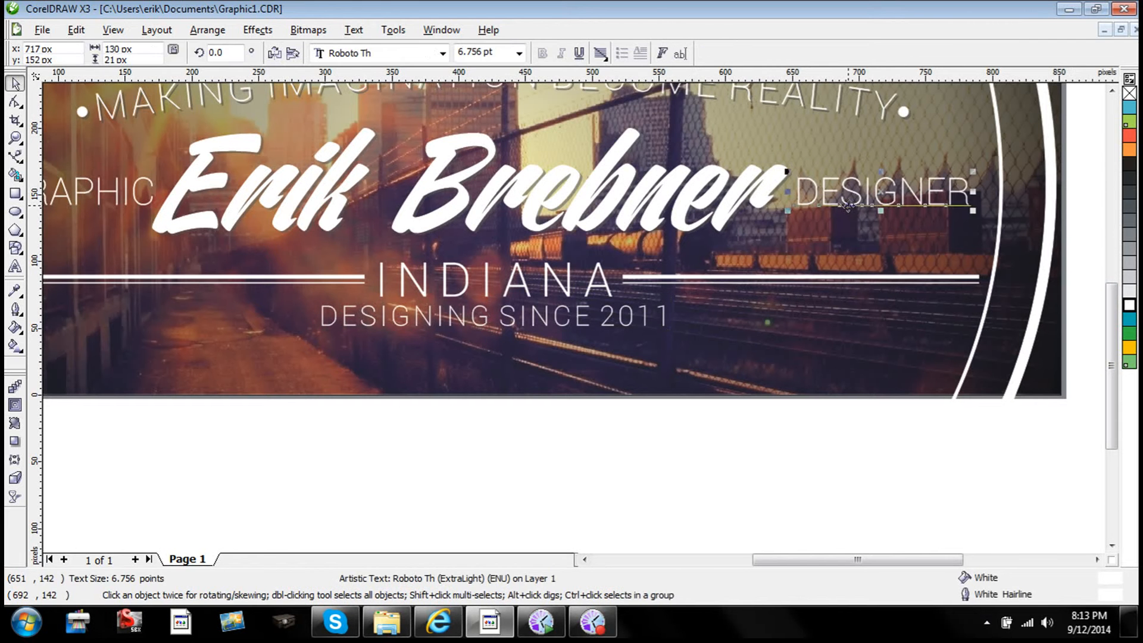
{"action": "left_click", "coordinate": [607, 315], "text": "shift"}
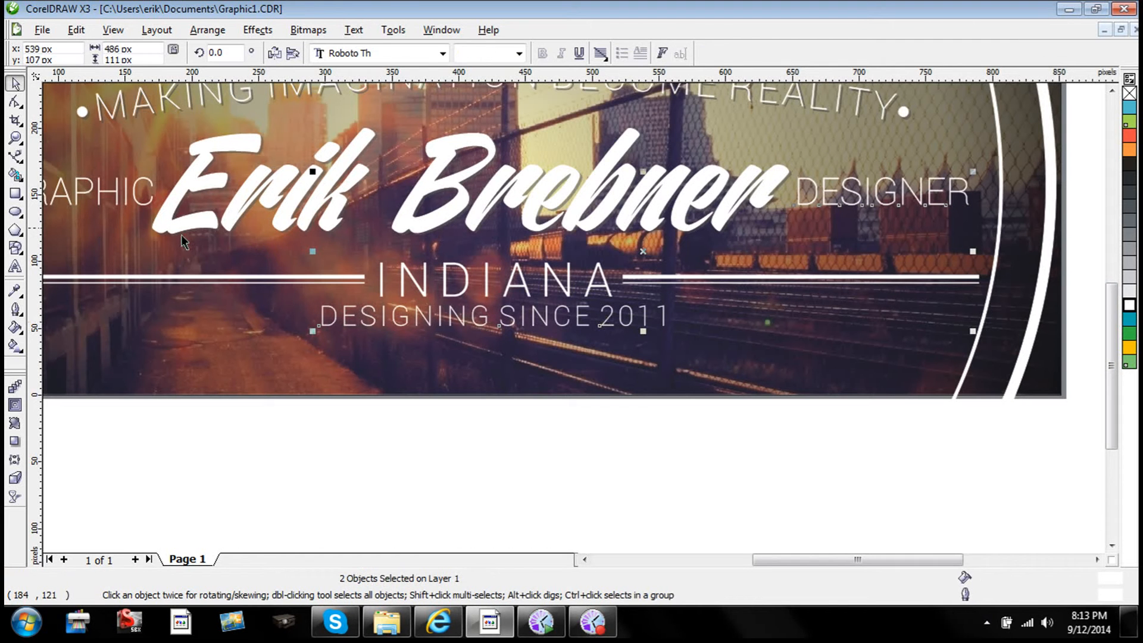
{"action": "left_click", "coordinate": [129, 194], "text": "shift"}
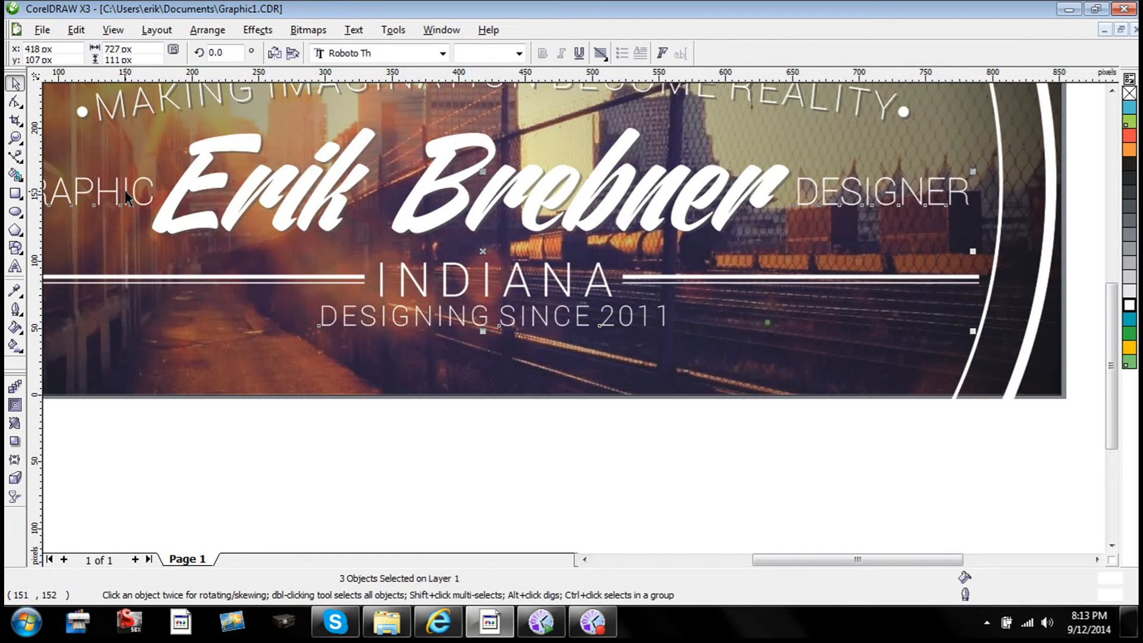
{"action": "double_click", "coordinate": [1111, 596]}
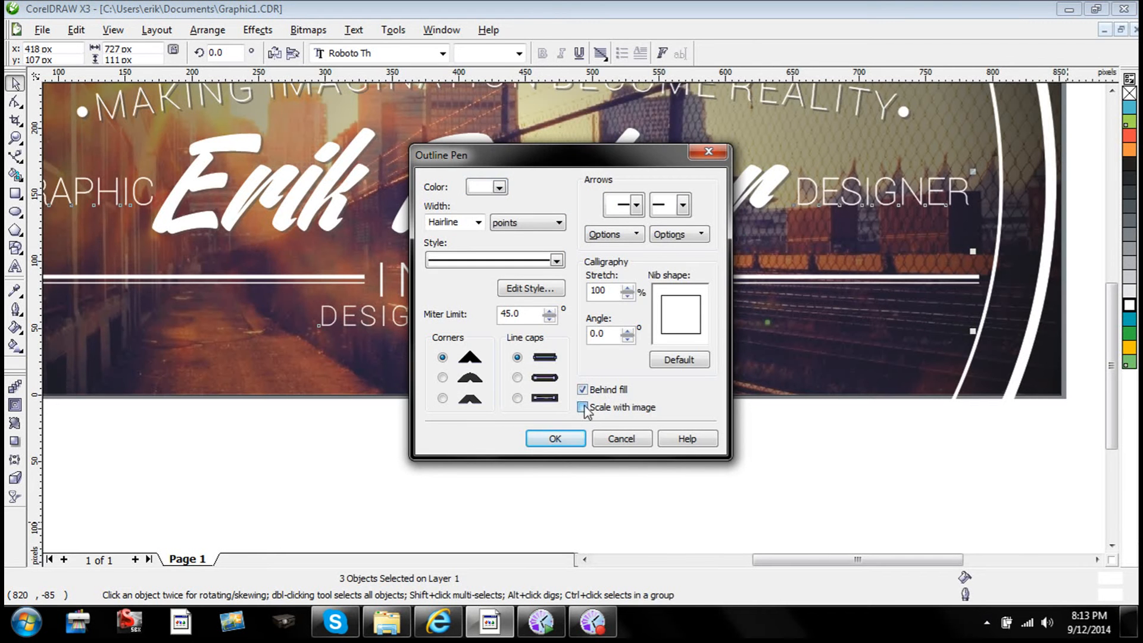
{"action": "left_click", "coordinate": [555, 439]}
{"action": "left_click", "coordinate": [638, 458]}
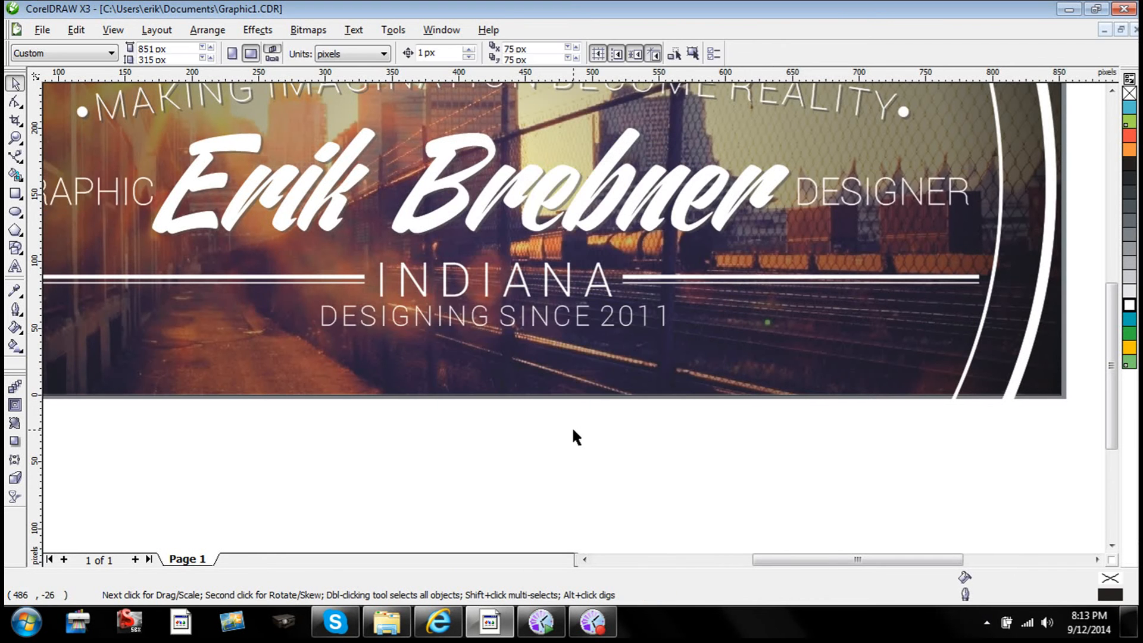
- Group INDIANA and its side lines with the line DESIGNING SINCE 2011
{"action": "scroll", "coordinate": [575, 317], "scroll_direction": "down", "scroll_amount": 2}
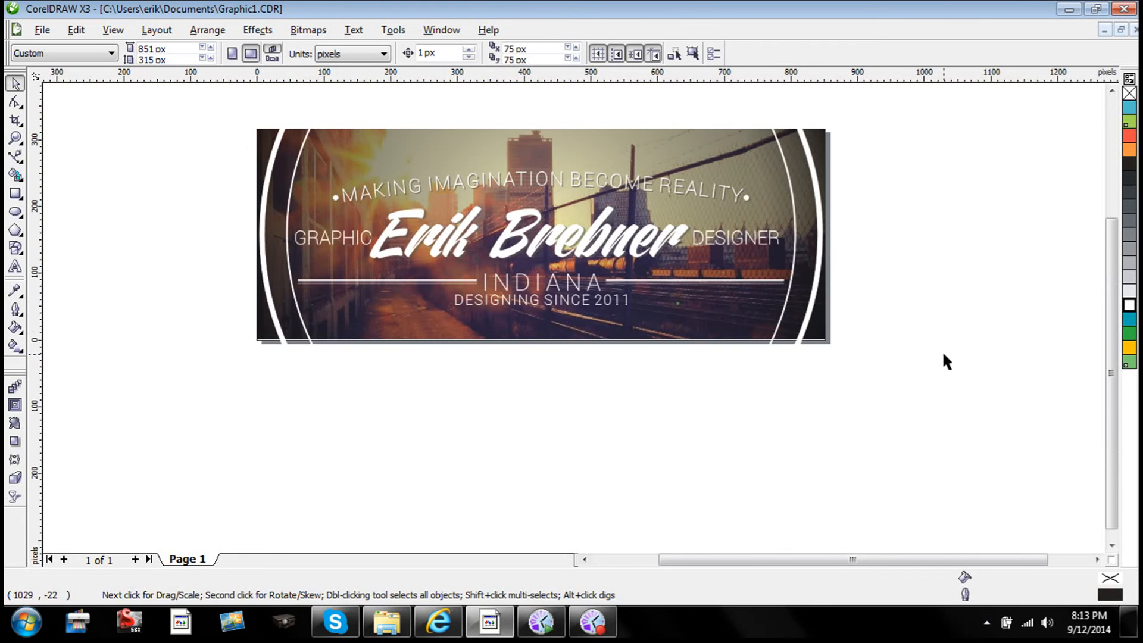
{"action": "left_click_drag", "start_coordinate": [876, 355], "coordinate": [174, 255]}
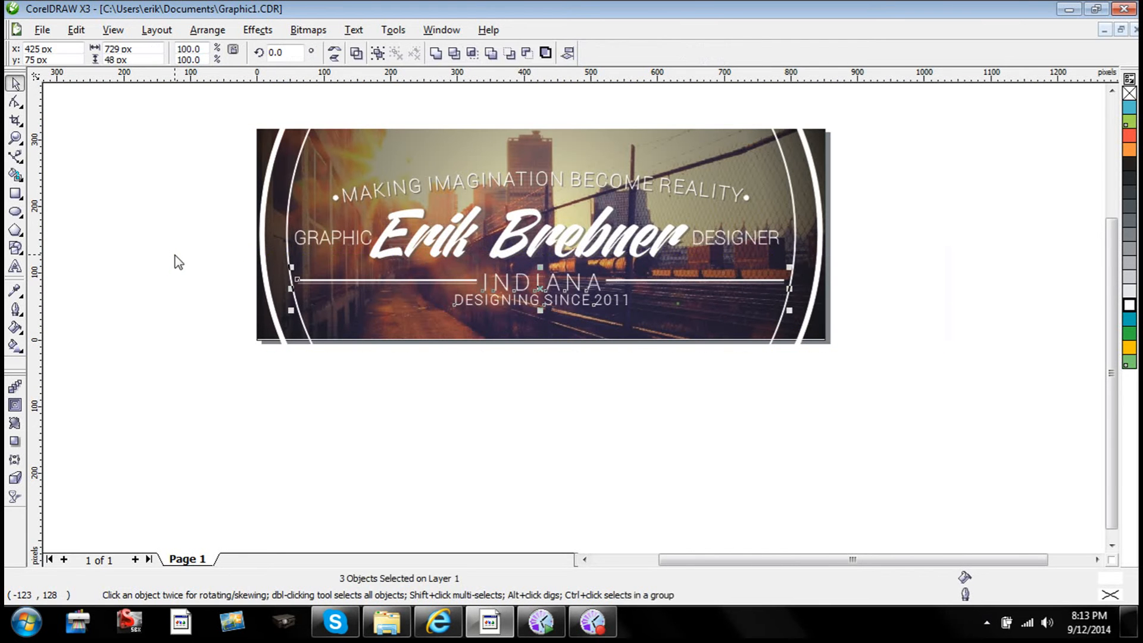
{"action": "key", "text": "ctrl+g"}
{"action": "left_click_drag", "start_coordinate": [968, 277], "coordinate": [218, 188]}
{"action": "left_click", "coordinate": [905, 284]}
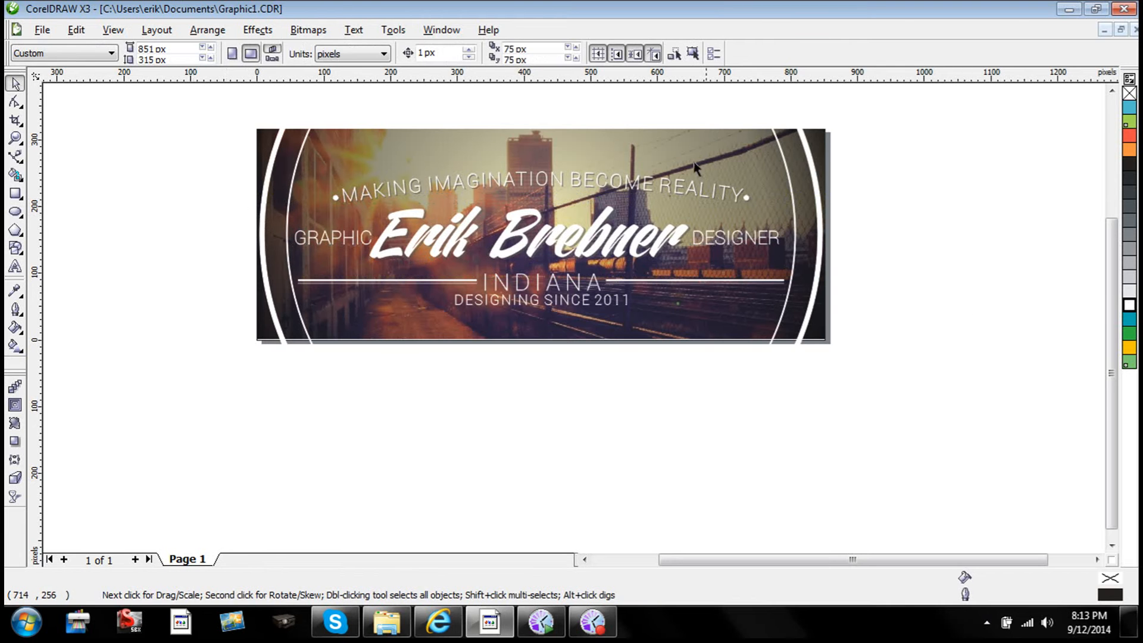
{"action": "left_click_drag", "start_coordinate": [691, 224], "coordinate": [153, 158]}
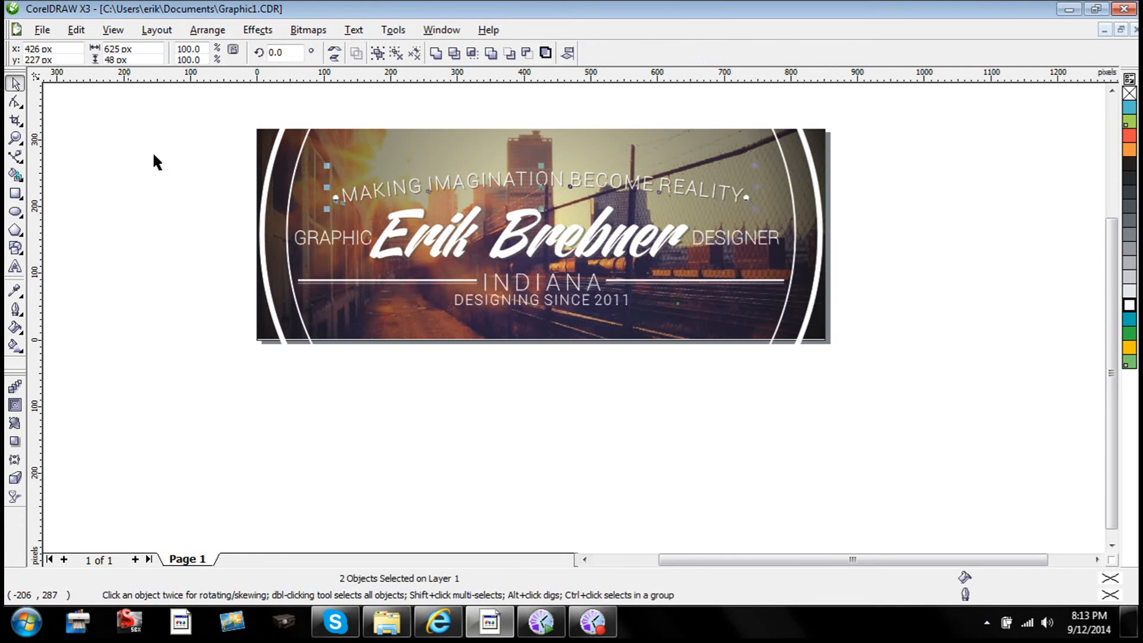
{"action": "left_click_drag", "start_coordinate": [412, 180], "coordinate": [380, 165]}
{"action": "key", "text": "ctrl+z"}
{"action": "left_click", "coordinate": [981, 253]}
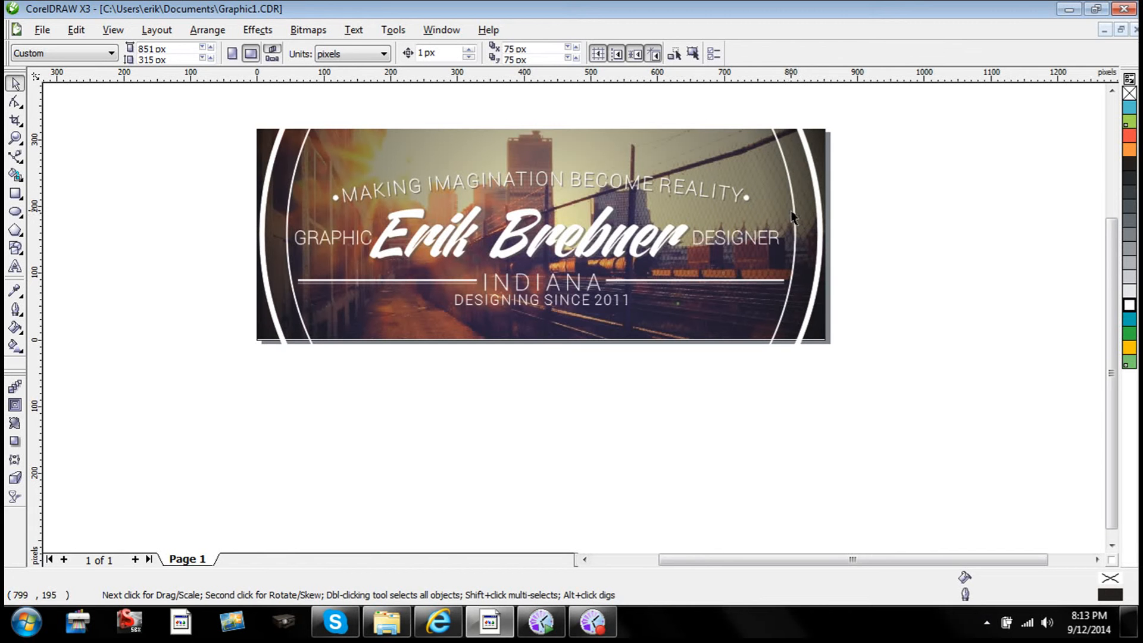
- Change the outlines of the inner and outer circles to black
{"action": "left_click", "coordinate": [787, 212]}
{"action": "key", "text": "ctrl+z"}
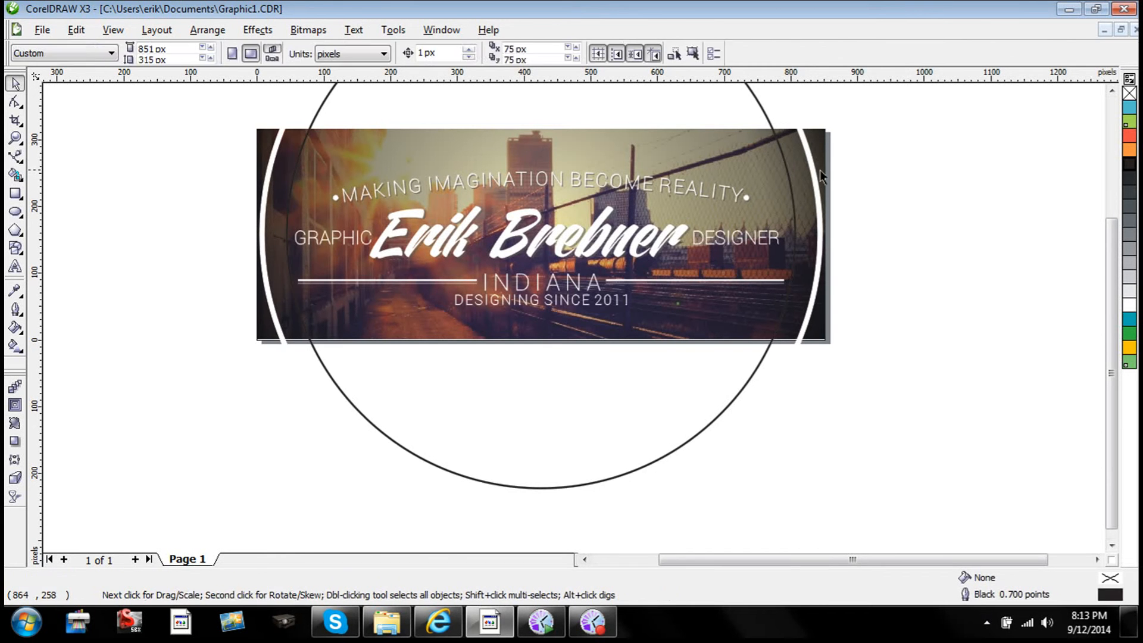
{"action": "left_click", "coordinate": [1041, 175]}
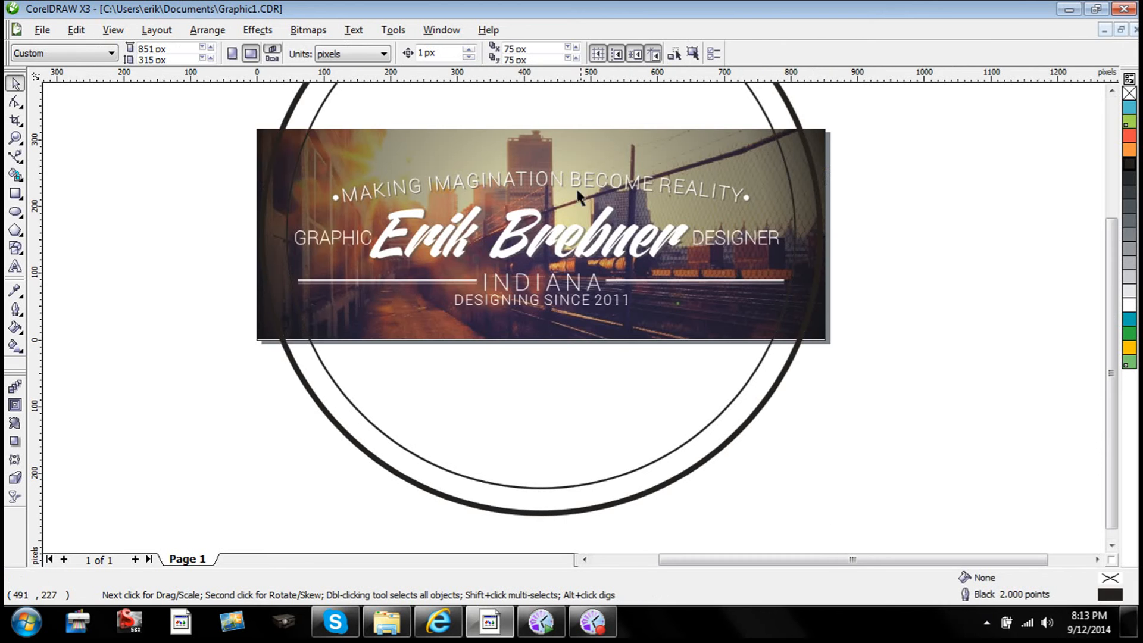
- Draw a small polygon about 62 × 59 px outside the circles and set its number of sides to 3
{"action": "scroll", "coordinate": [573, 313], "scroll_direction": "down", "scroll_amount": 2}
{"action": "scroll", "coordinate": [573, 313], "scroll_direction": "up", "scroll_amount": 2}
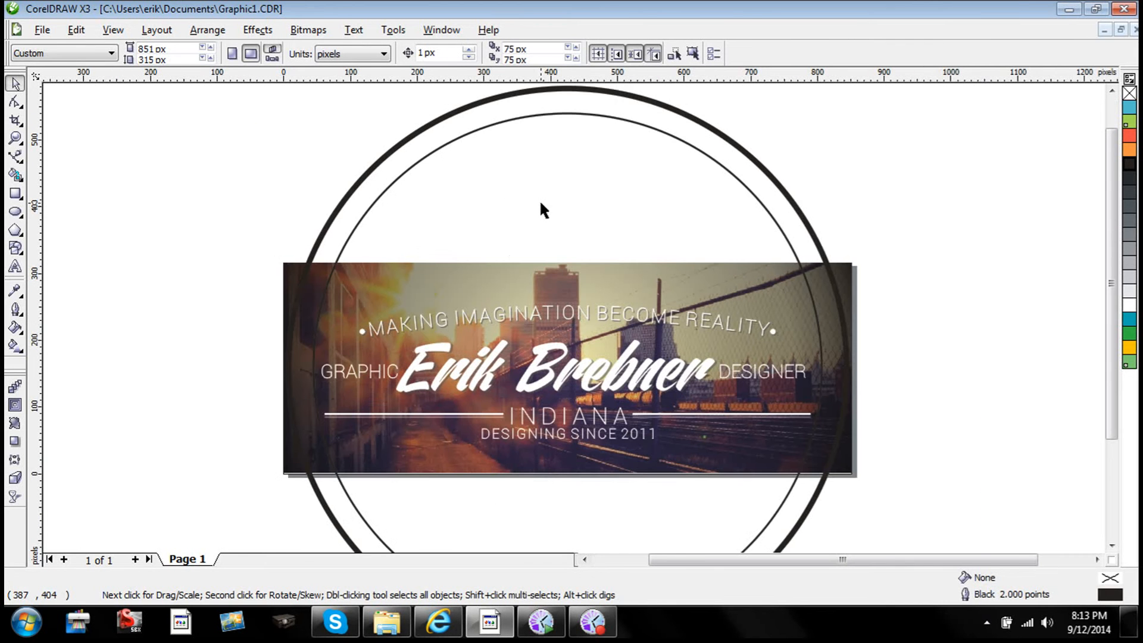
{"action": "left_click", "coordinate": [15, 229]}
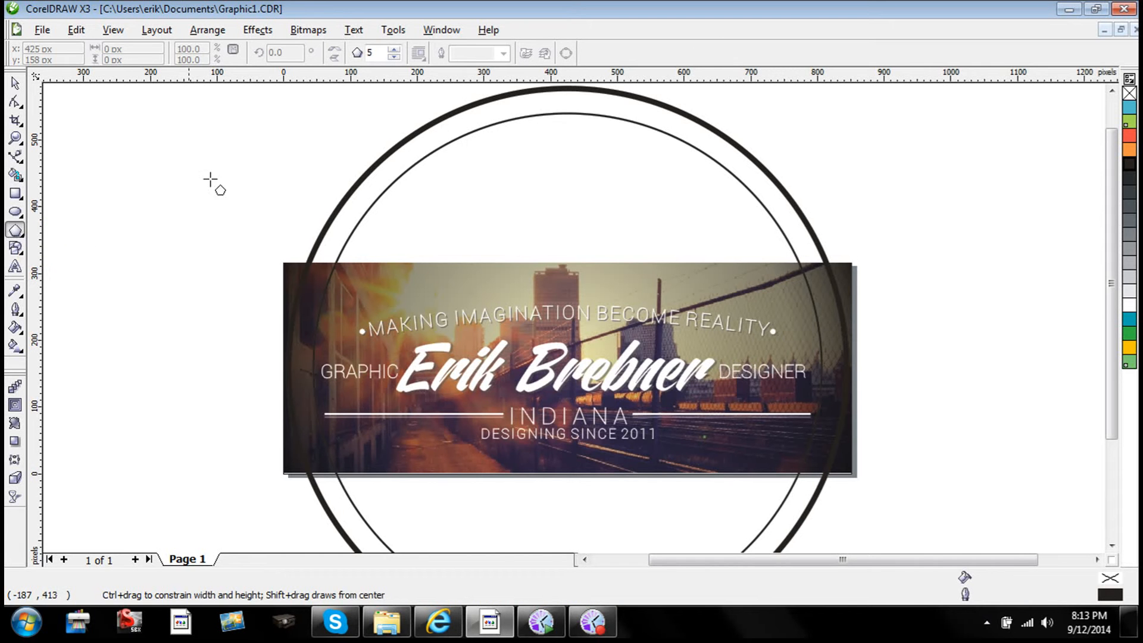
{"action": "left_click_drag", "start_coordinate": [163, 144], "coordinate": [171, 160]}
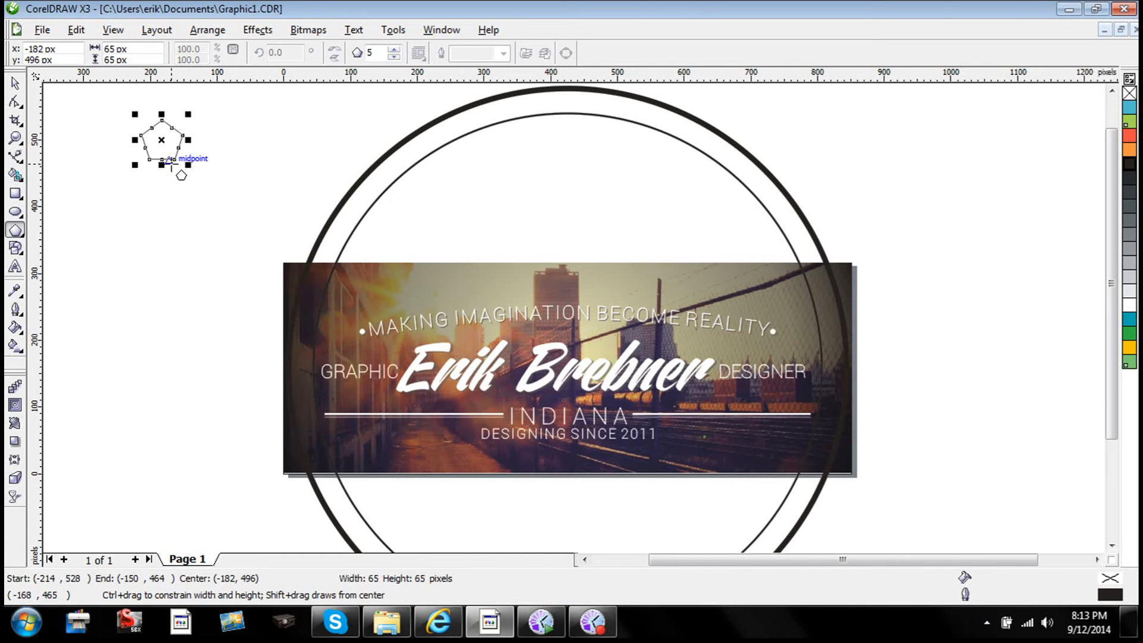
{"action": "left_click", "coordinate": [16, 83]}
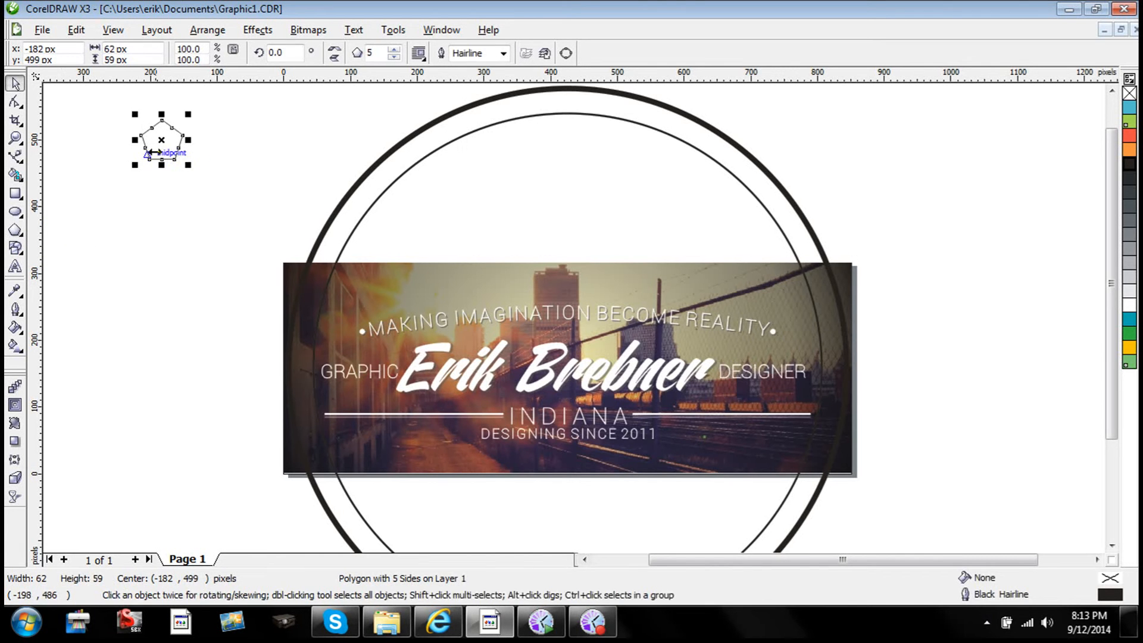
{"action": "left_click_drag", "start_coordinate": [162, 140], "coordinate": [187, 239]}
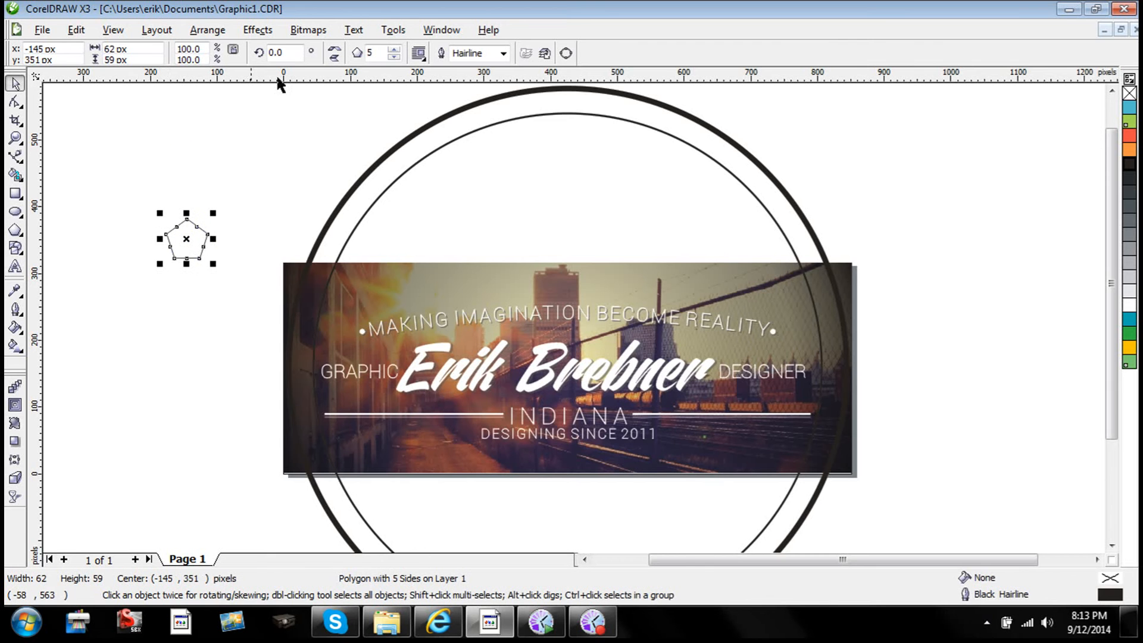
{"action": "left_click", "coordinate": [394, 57]}
{"action": "left_click", "coordinate": [394, 57]}
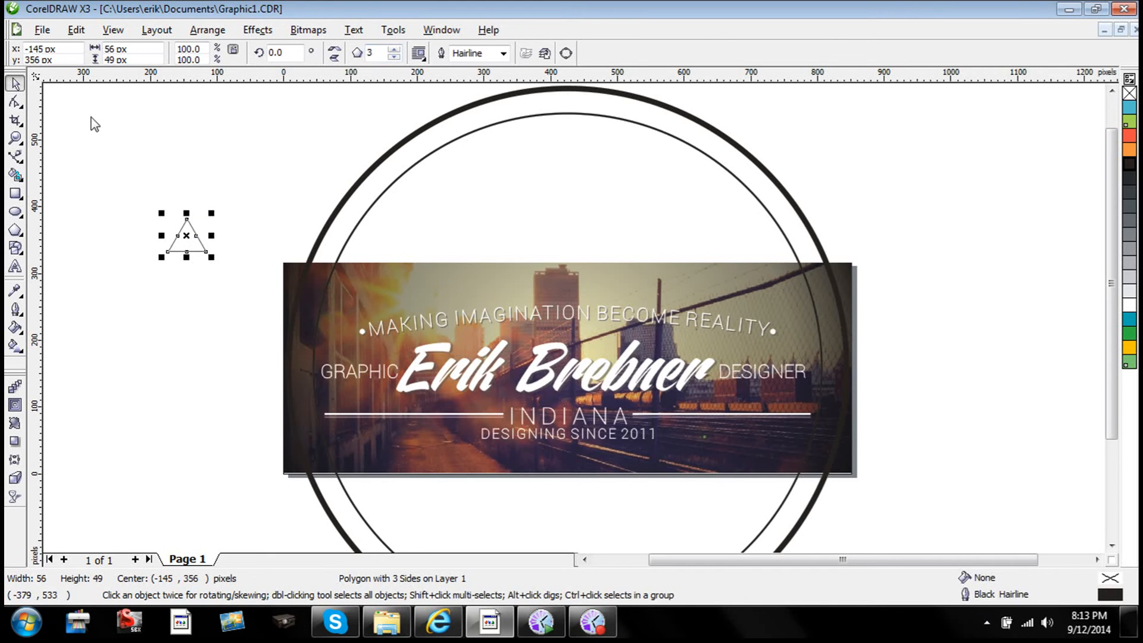
- Align the triangle's centre with the centre of the inner circle
{"action": "left_click", "coordinate": [198, 229]}
{"action": "left_click", "coordinate": [179, 237]}
{"action": "left_click", "coordinate": [546, 114], "text": "shift"}
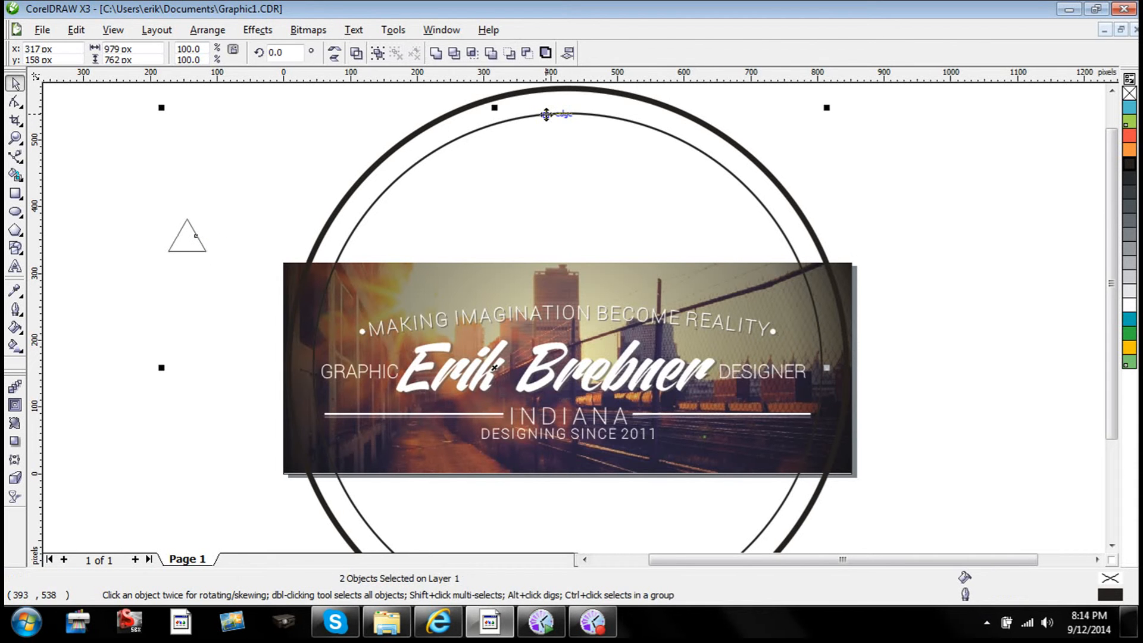
{"action": "key", "text": "c"}
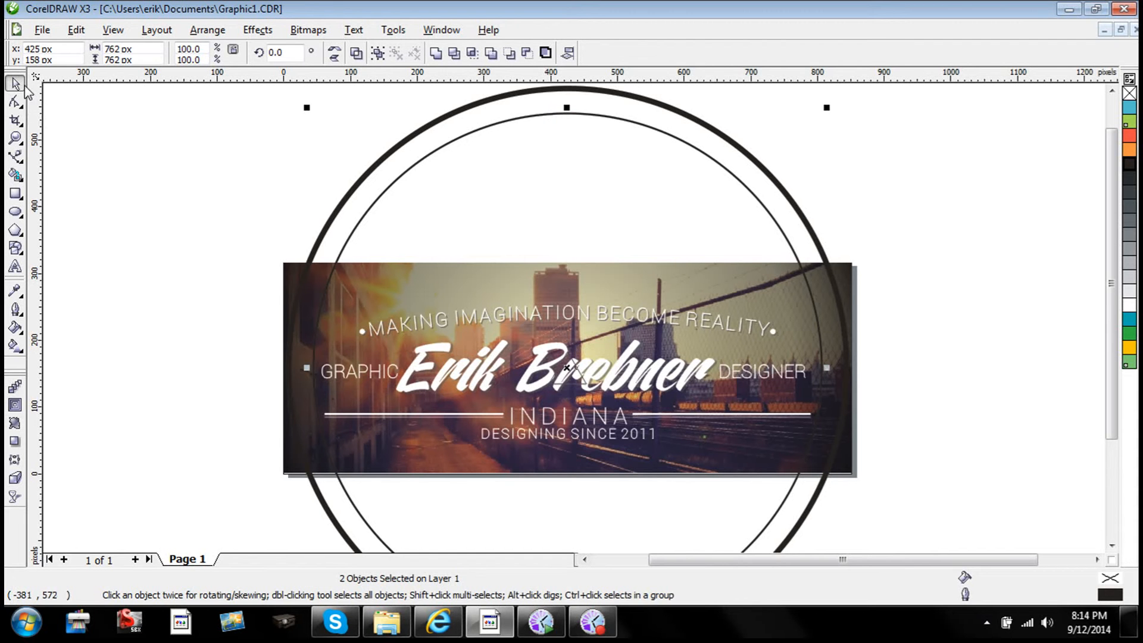
{"action": "left_click", "coordinate": [245, 206]}
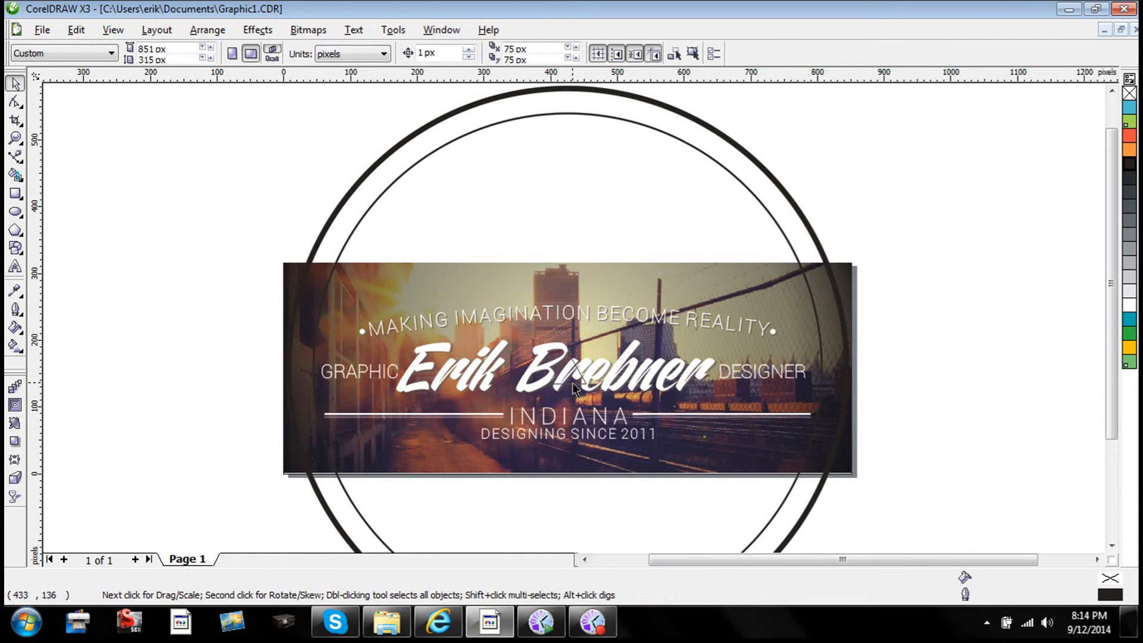
- Move the triangle straight up between the tops of the two circles and shrink it to about 29 × 25 px
{"action": "left_click", "coordinate": [573, 390]}
{"action": "key", "text": "Escape"}
{"action": "left_click_drag", "start_coordinate": [571, 390], "coordinate": [568, 113]}
{"action": "scroll", "coordinate": [567, 113], "scroll_direction": "up", "scroll_amount": 2}
{"action": "scroll", "coordinate": [577, 325], "scroll_direction": "up", "scroll_amount": 3}
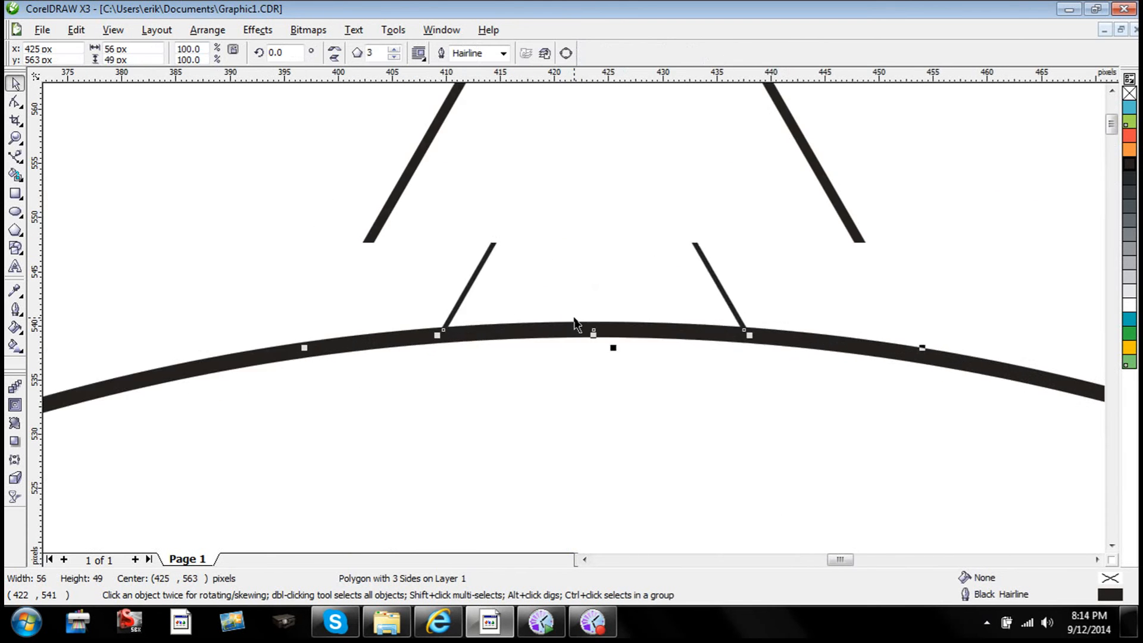
{"action": "scroll", "coordinate": [576, 326], "scroll_direction": "down", "scroll_amount": 2}
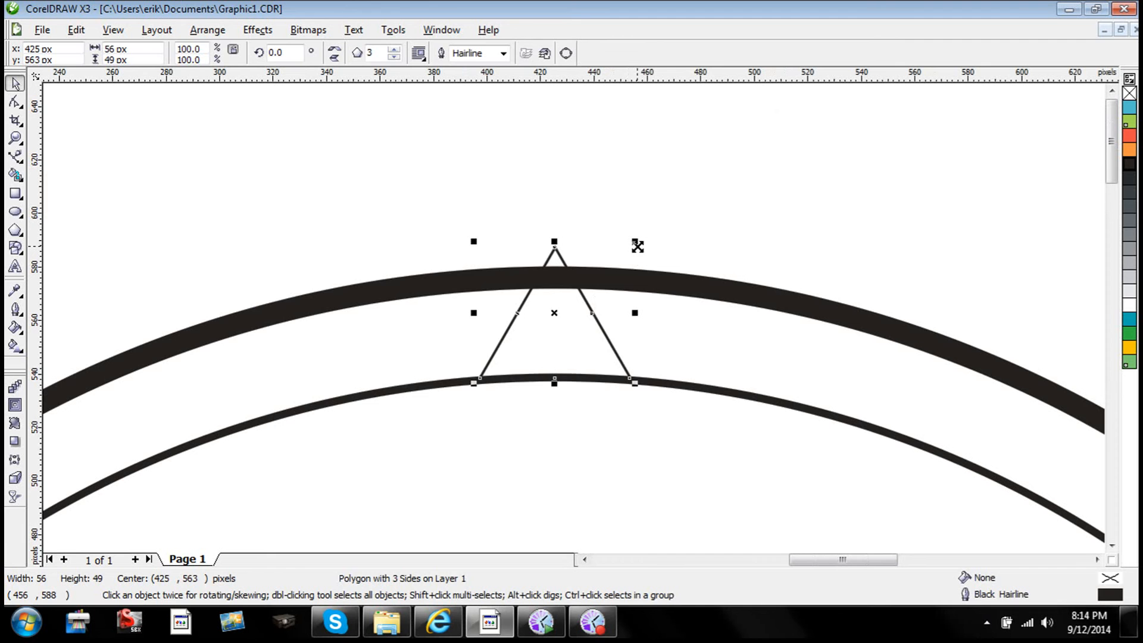
{"action": "left_click_drag", "start_coordinate": [635, 241], "coordinate": [599, 273]}
{"action": "left_click", "coordinate": [555, 318]}
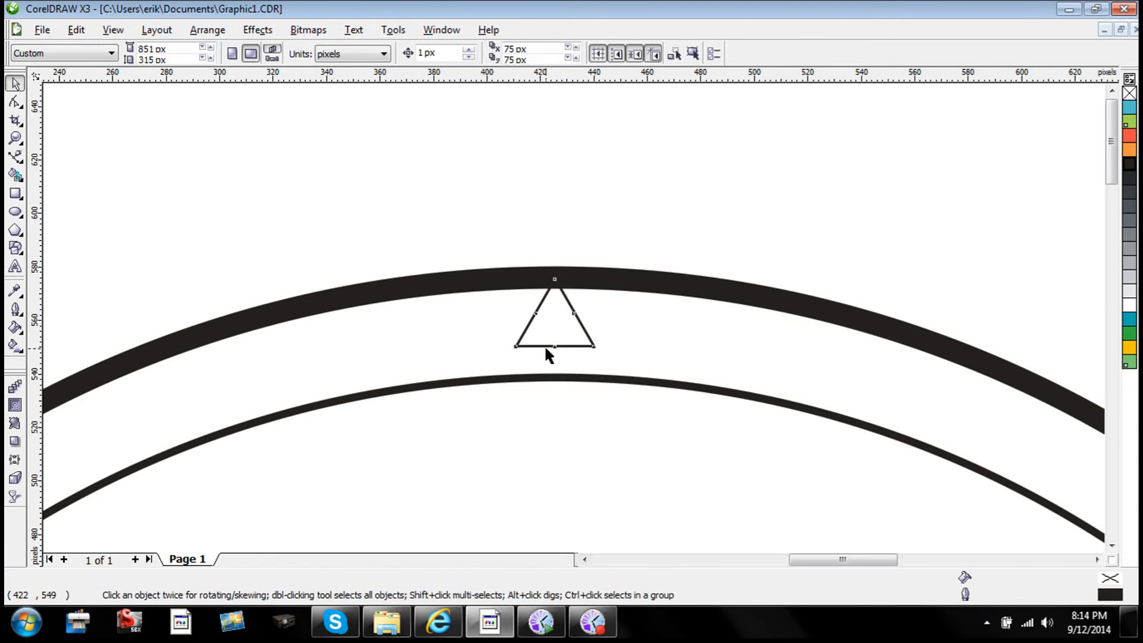
{"action": "left_click_drag", "start_coordinate": [544, 345], "coordinate": [544, 364]}
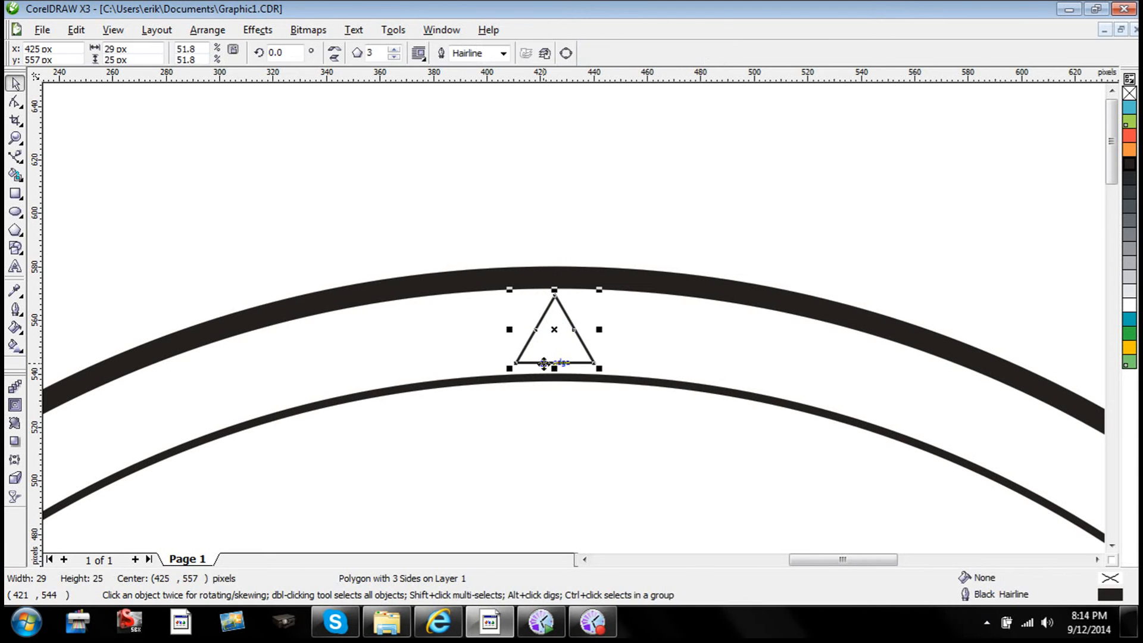
- Fill the triangle with black and remove its outline
{"action": "left_click", "coordinate": [1130, 164]}
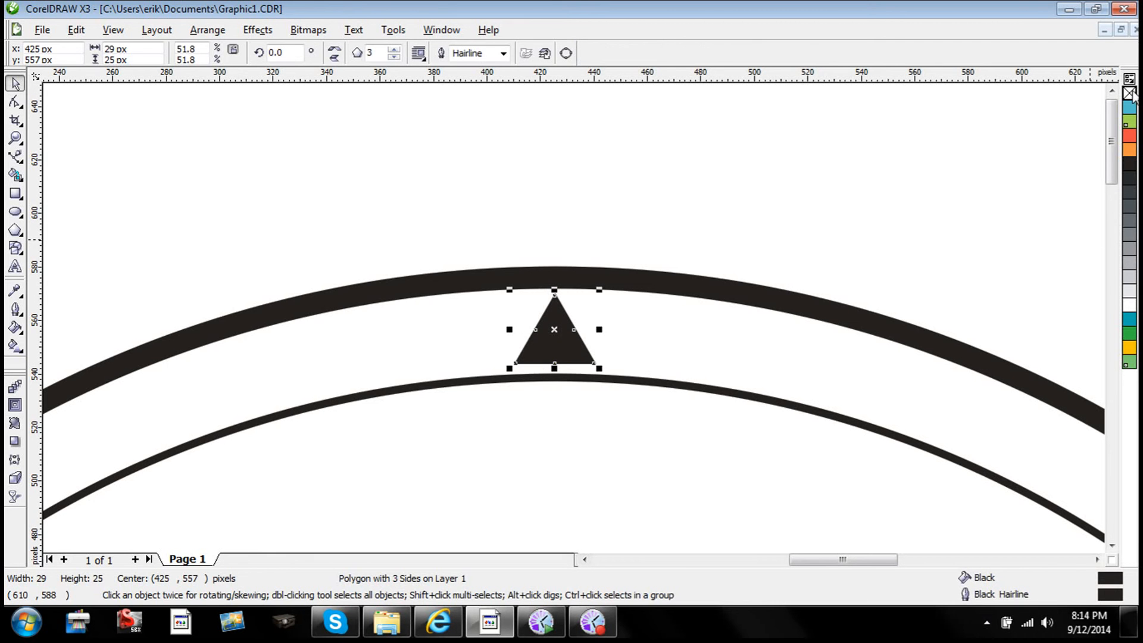
{"action": "key", "text": "Escape"}
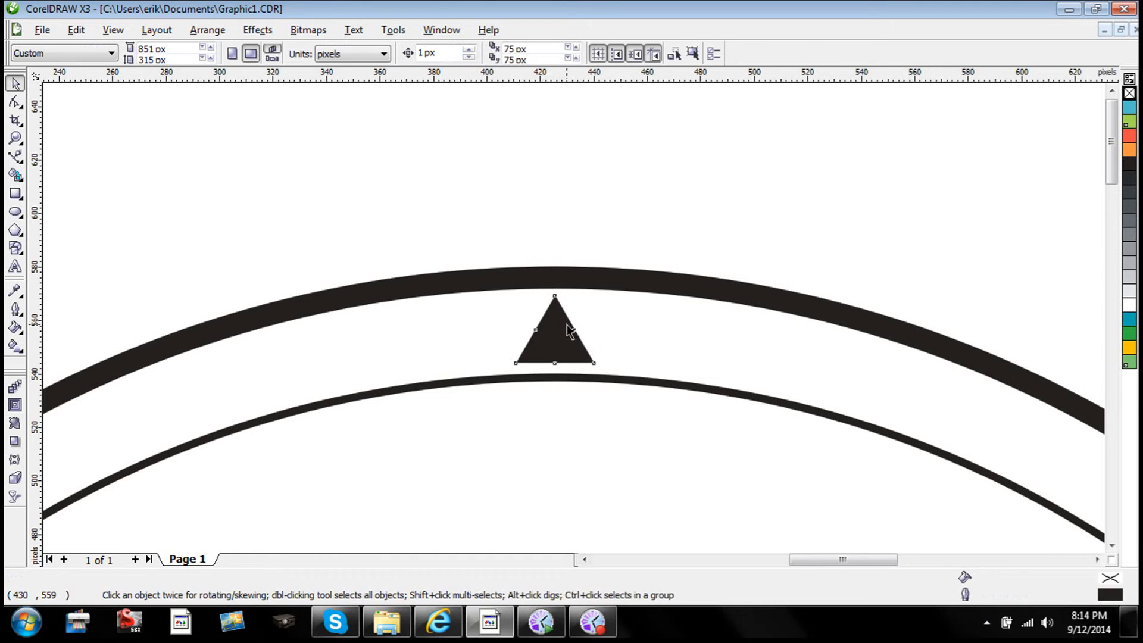
{"action": "left_click_drag", "start_coordinate": [570, 331], "coordinate": [569, 327]}
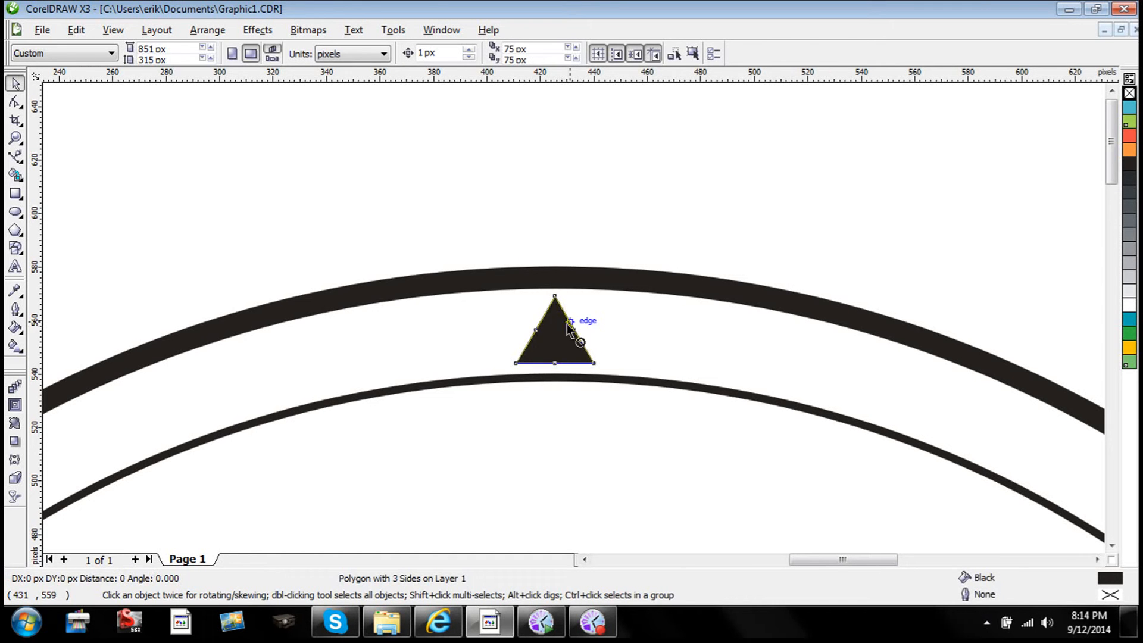
{"action": "key", "text": "Escape"}
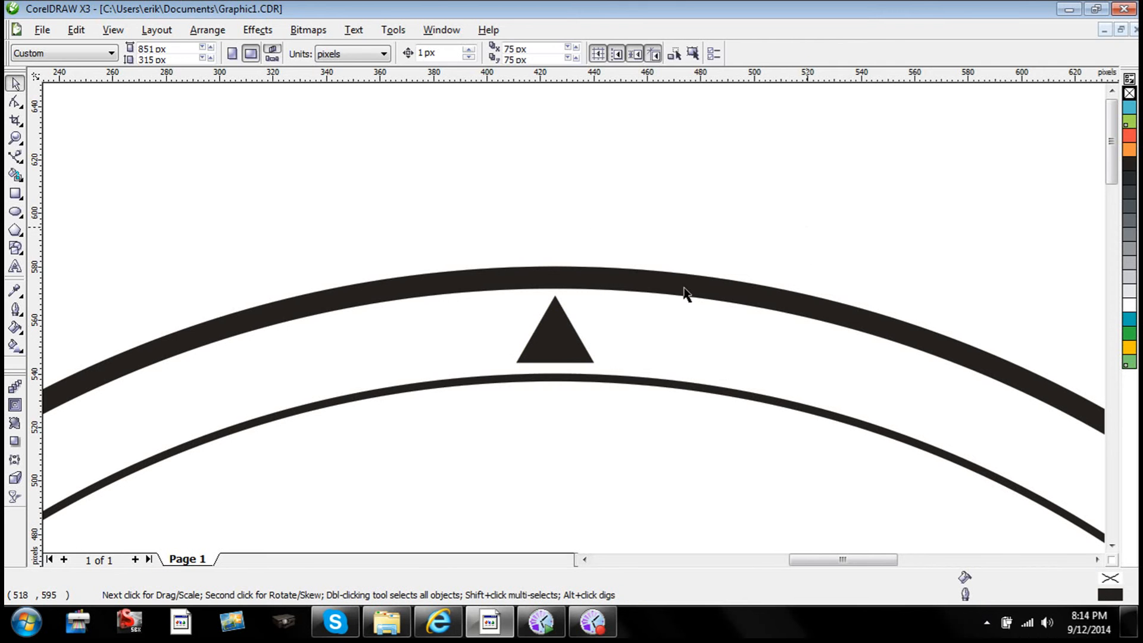
{"action": "left_click", "coordinate": [573, 327]}
{"action": "left_click", "coordinate": [612, 213]}
{"action": "mouse_move", "coordinate": [596, 625]}
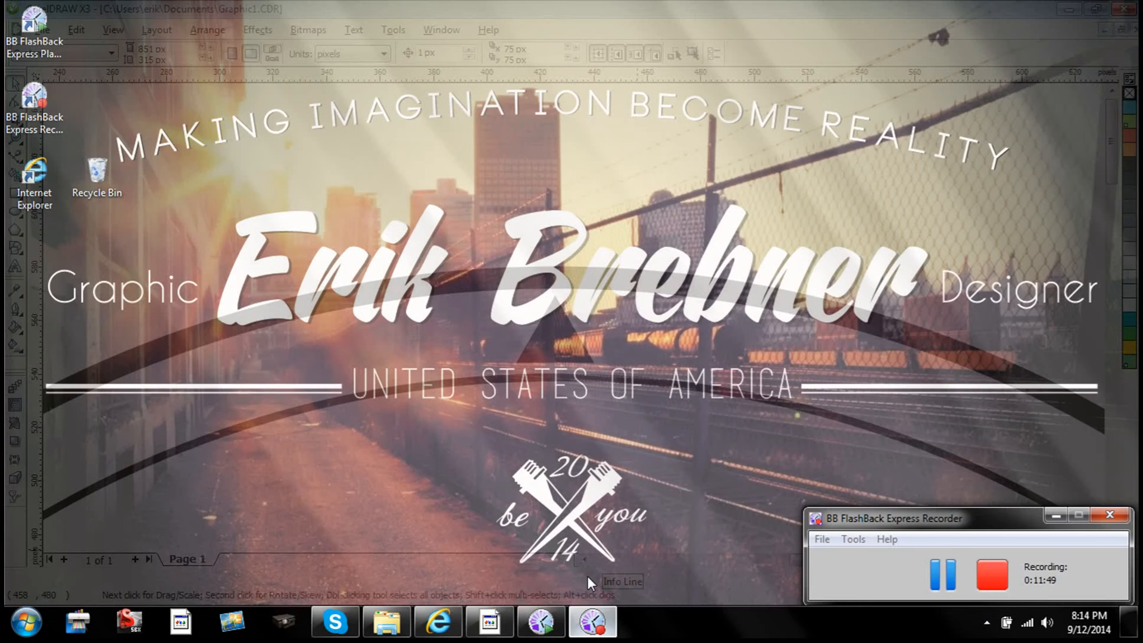
{"action": "left_click", "coordinate": [587, 576]}
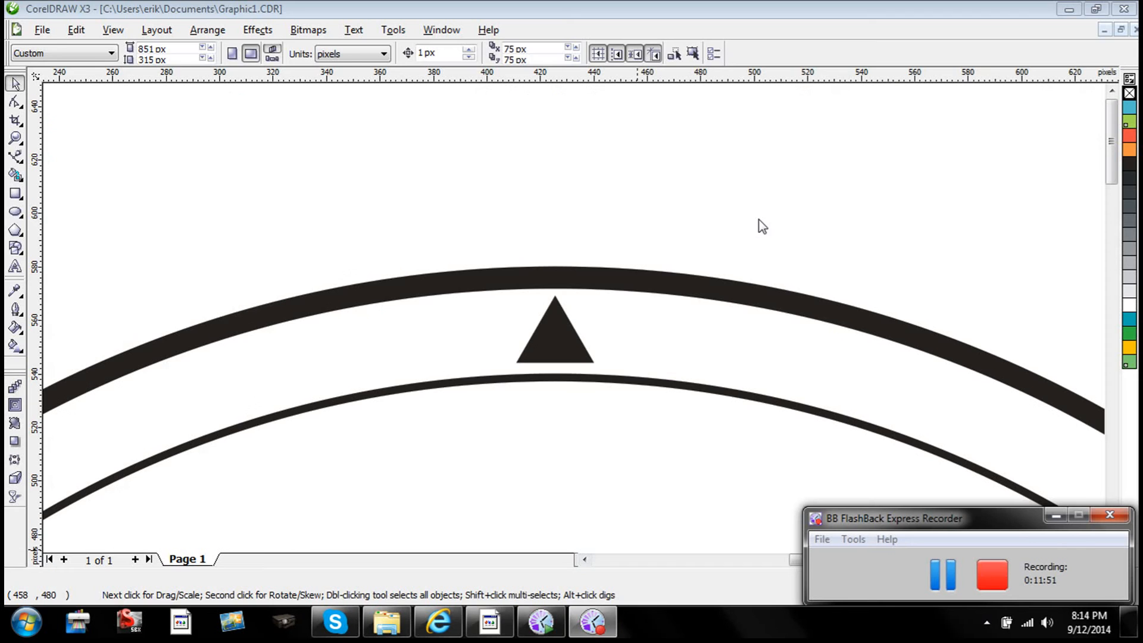
- Move the triangle's centre of rotation to the common centre of the circles
{"action": "left_click", "coordinate": [554, 332]}
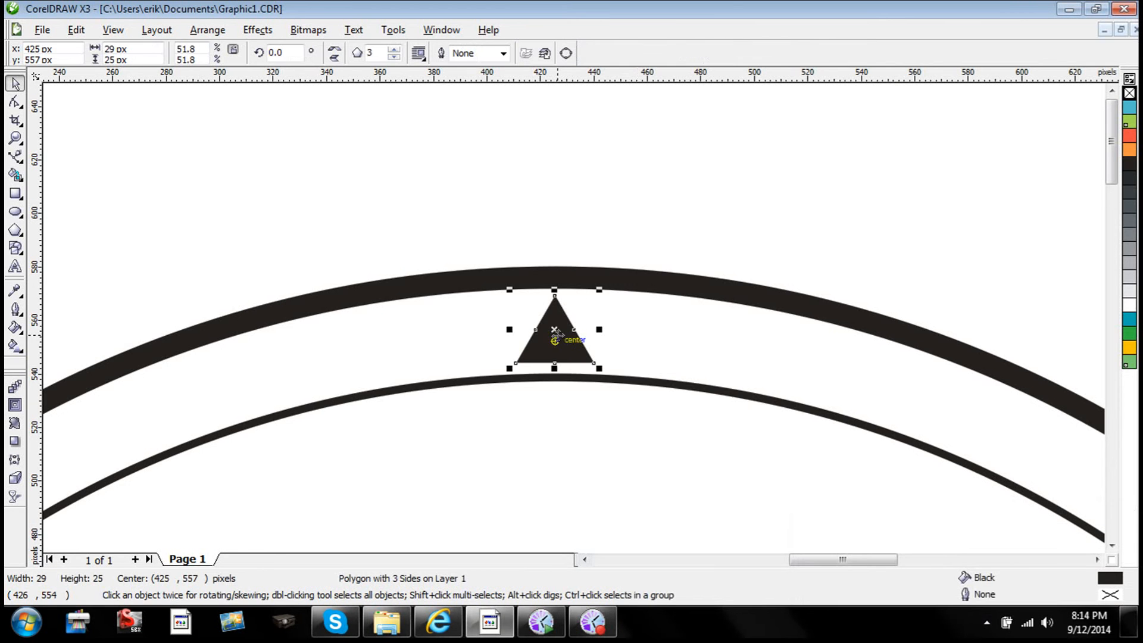
{"action": "scroll", "coordinate": [554, 329], "scroll_direction": "down", "scroll_amount": 4}
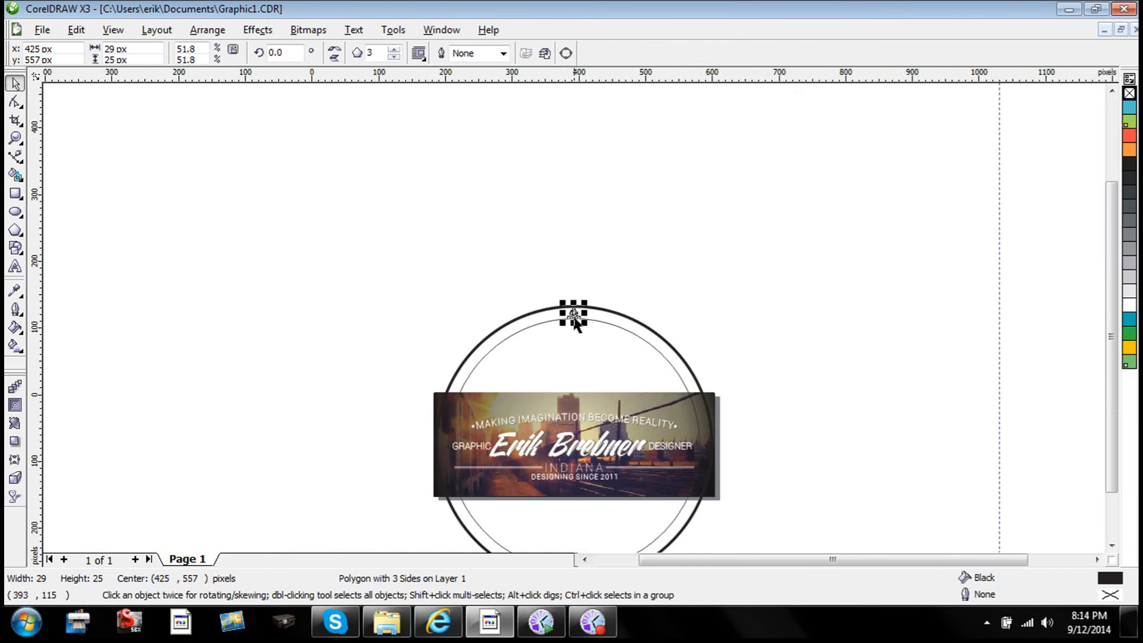
{"action": "scroll", "coordinate": [576, 324], "scroll_direction": "up", "scroll_amount": 2}
{"action": "left_click", "coordinate": [1111, 91]}
{"action": "left_click", "coordinate": [1111, 91]}
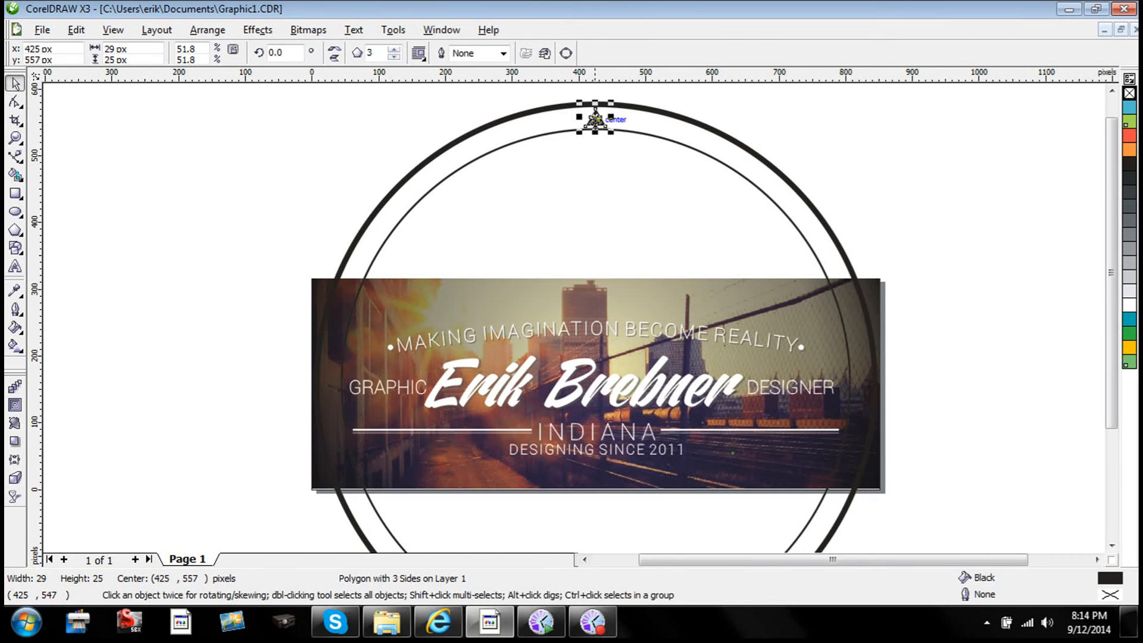
{"action": "left_click", "coordinate": [595, 119]}
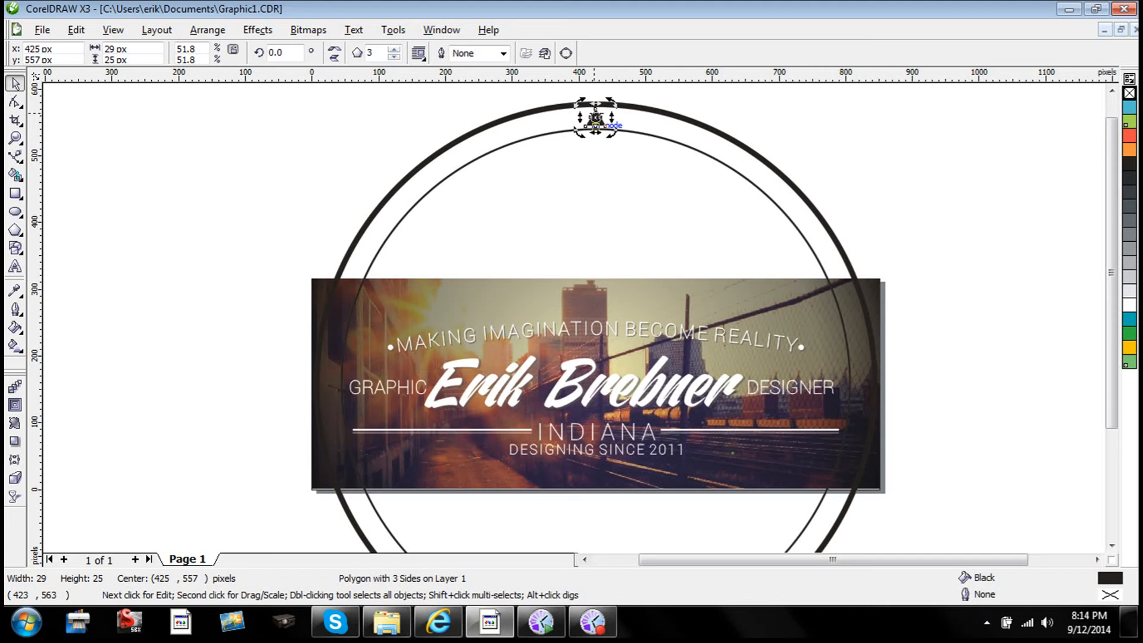
{"action": "left_click_drag", "start_coordinate": [595, 118], "coordinate": [596, 384]}
{"action": "left_click_drag", "start_coordinate": [596, 386], "coordinate": [527, 356]}
{"action": "key", "text": "p"}
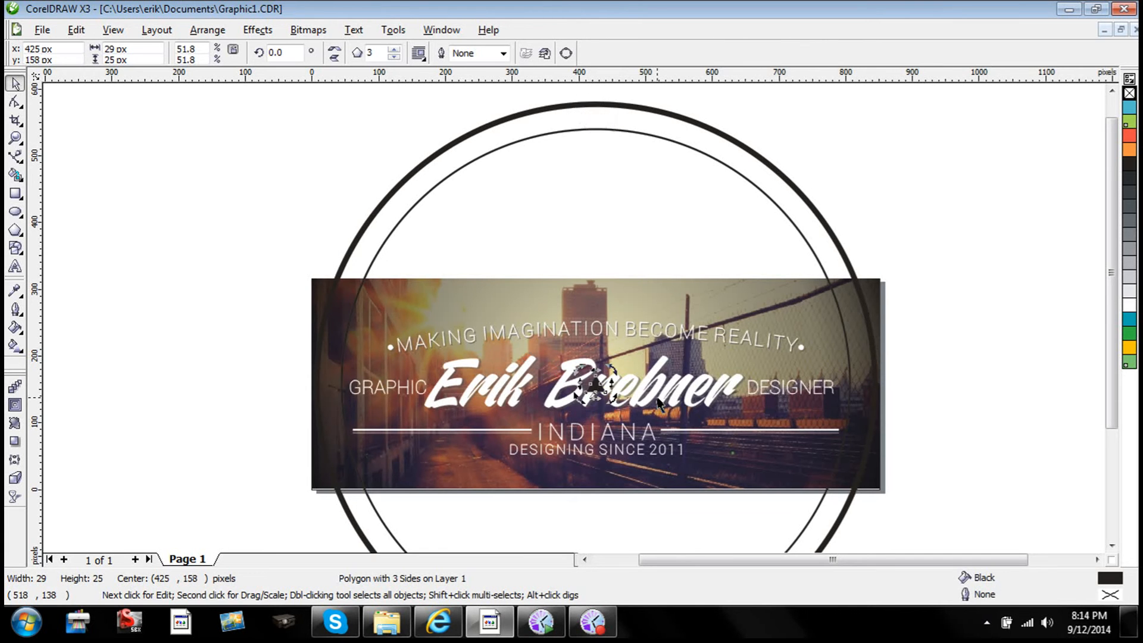
{"action": "key", "text": "ctrl+z"}
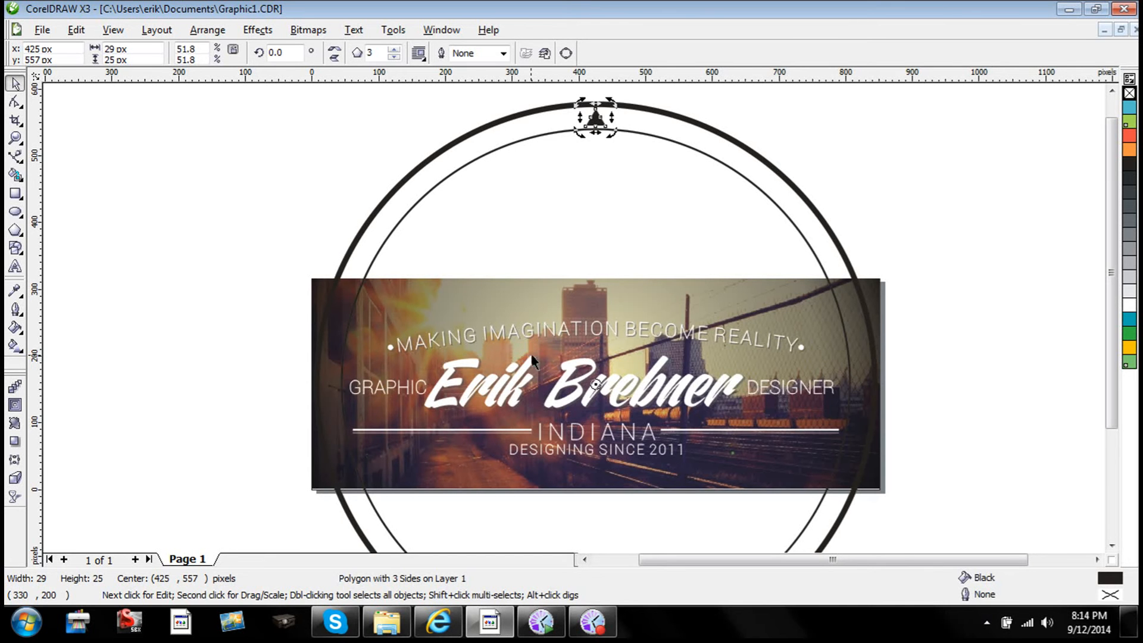
- Add a vertical and a horizontal guideline and centre both on the page
{"action": "left_click", "coordinate": [305, 338]}
{"action": "left_click_drag", "start_coordinate": [37, 320], "coordinate": [167, 338]}
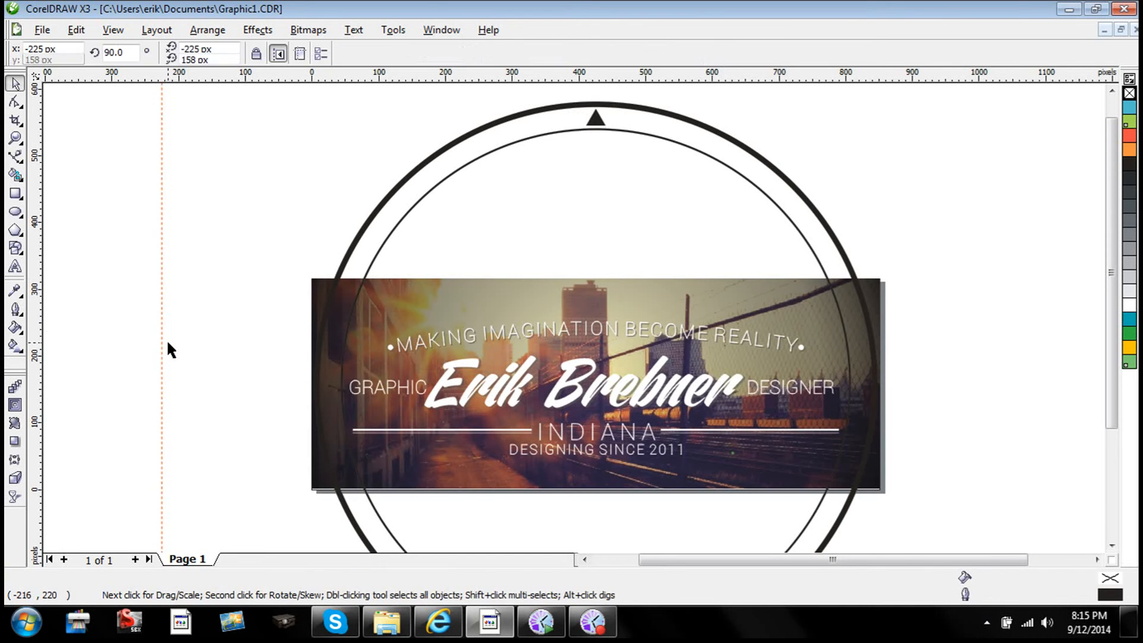
{"action": "key", "text": "p"}
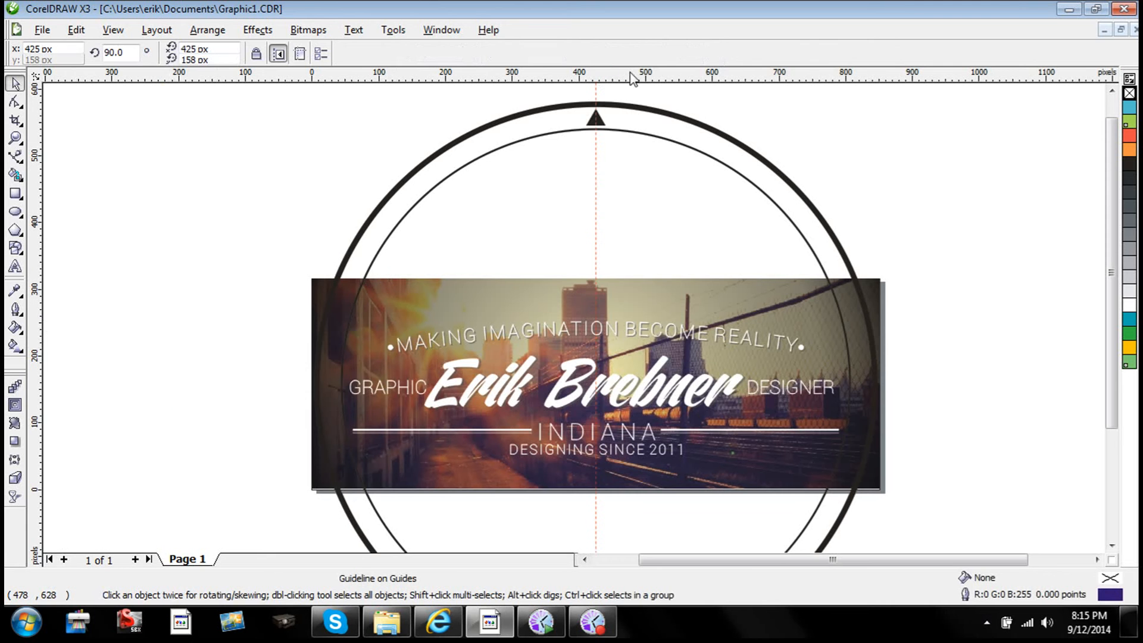
{"action": "left_click_drag", "start_coordinate": [633, 77], "coordinate": [633, 248]}
{"action": "key", "text": "p"}
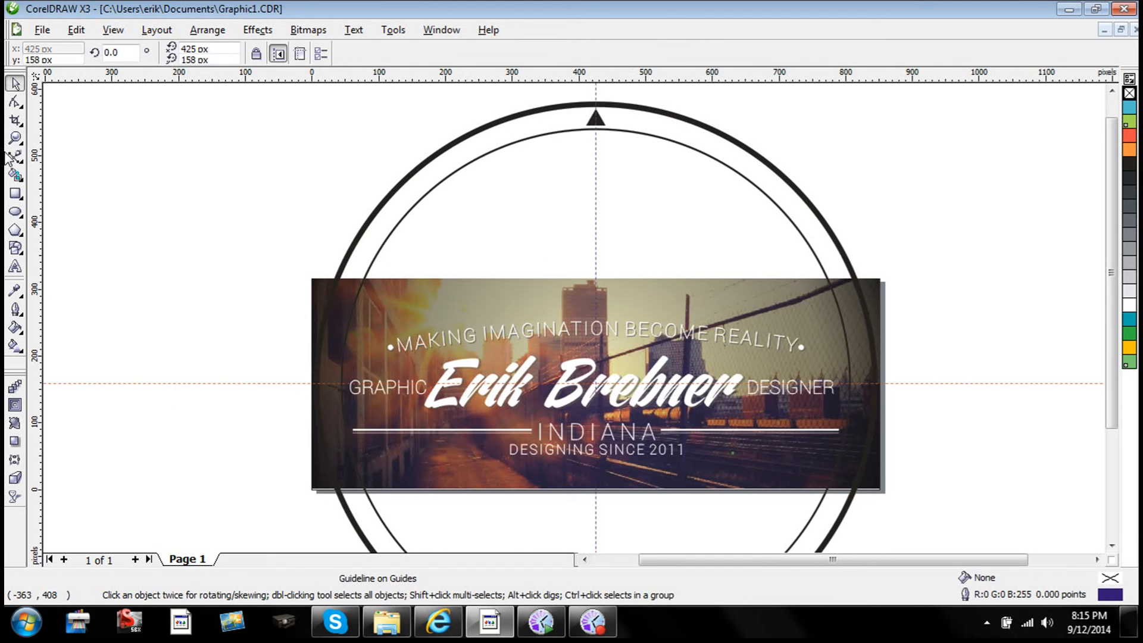
- Rotate the triangle by 10° around the centre of the circles
{"action": "left_click", "coordinate": [598, 119]}
{"action": "left_click", "coordinate": [919, 218]}
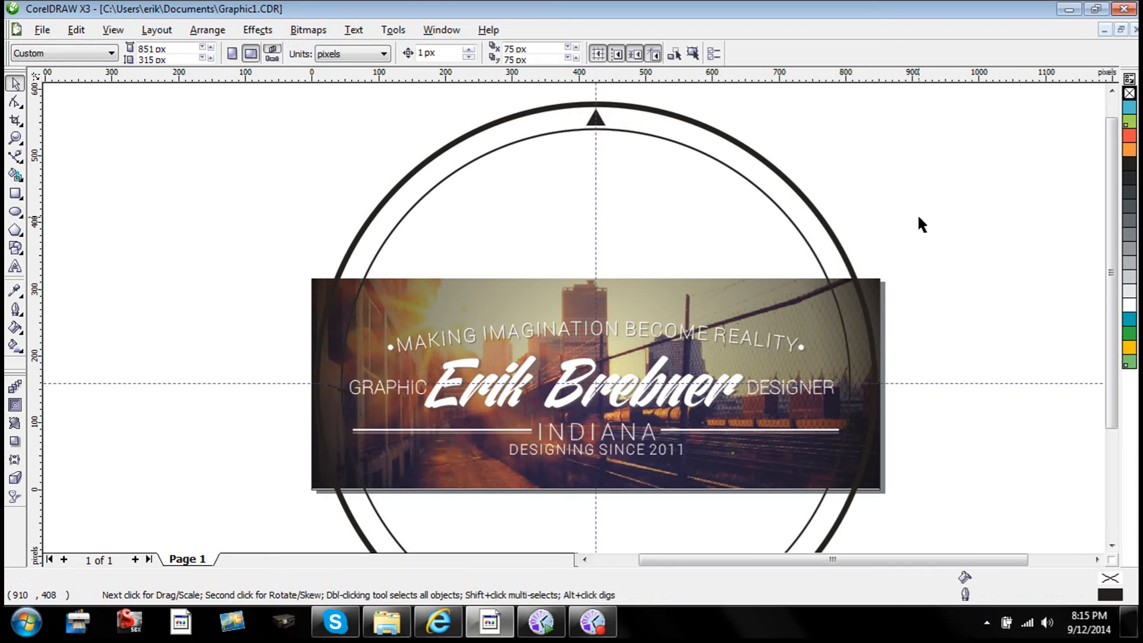
{"action": "left_click", "coordinate": [600, 123]}
{"action": "left_click", "coordinate": [300, 53]}
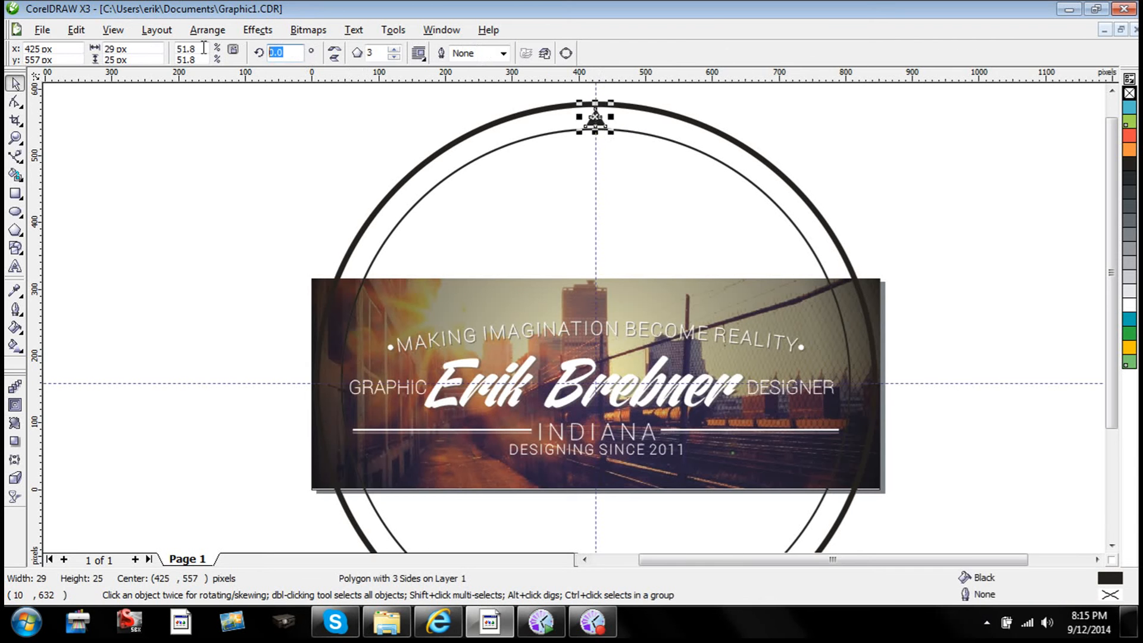
{"action": "type", "text": "10"}
{"action": "key", "text": "Return"}
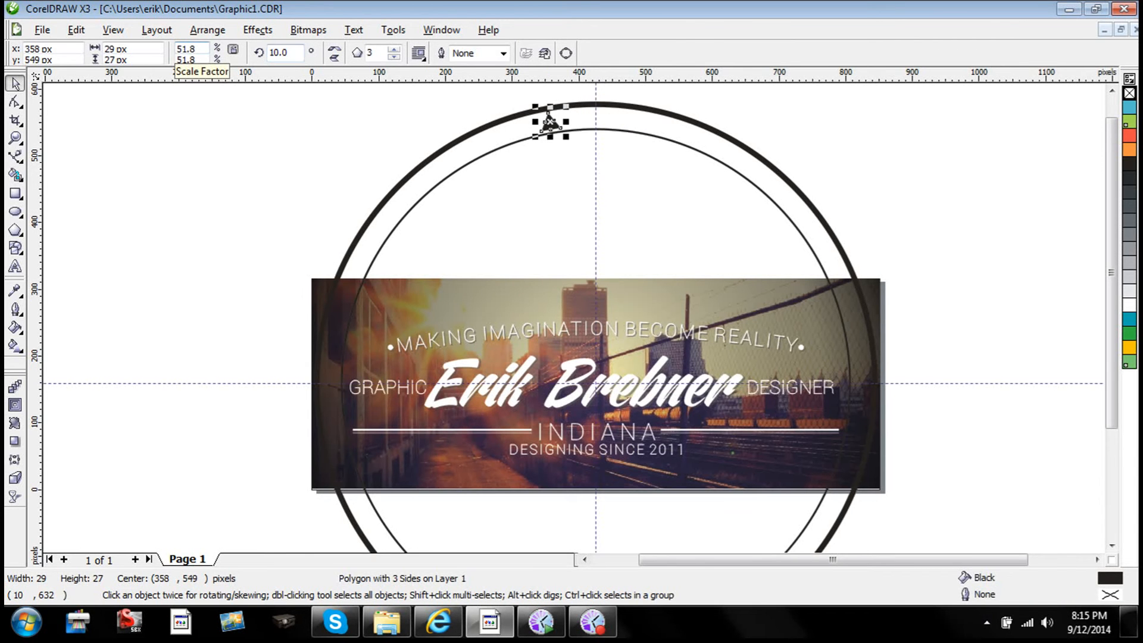
- Create a copy of the black triangle beside the original by rotating it around the circles' common centre
{"action": "left_click", "coordinate": [512, 125]}
{"action": "left_click", "coordinate": [558, 128]}
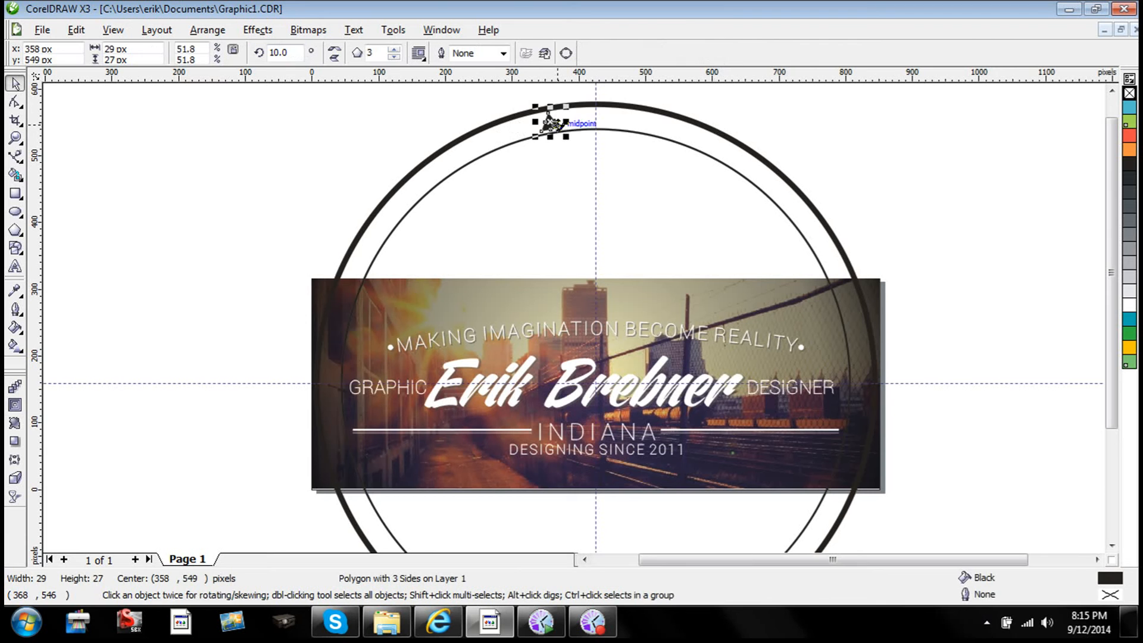
{"action": "left_click", "coordinate": [551, 122]}
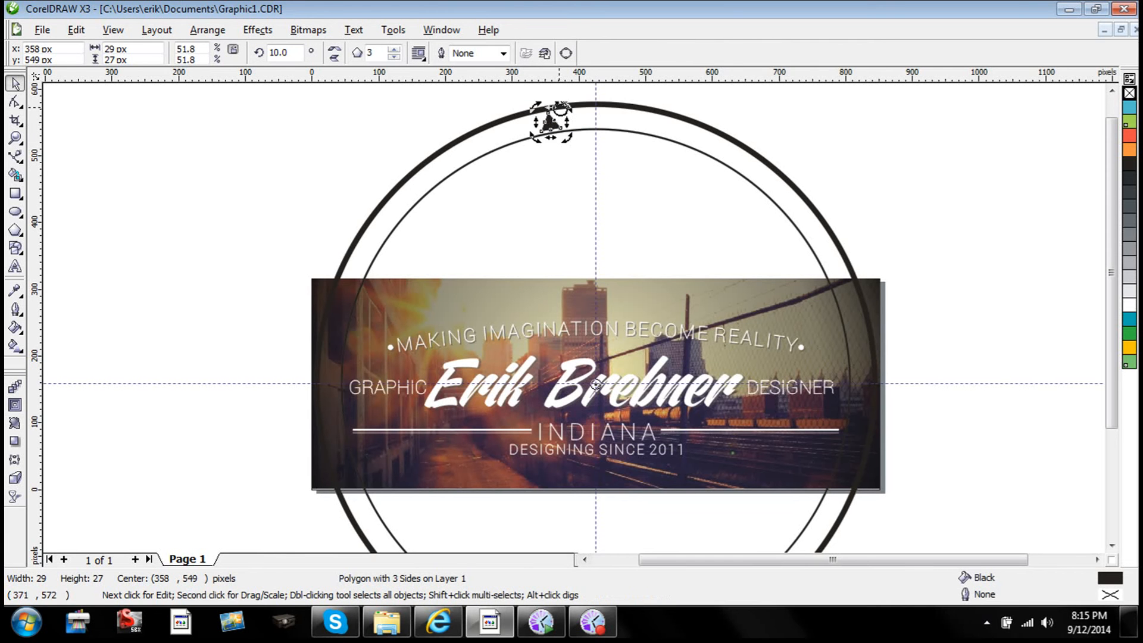
{"action": "left_click_drag", "start_coordinate": [565, 107], "coordinate": [593, 97]}
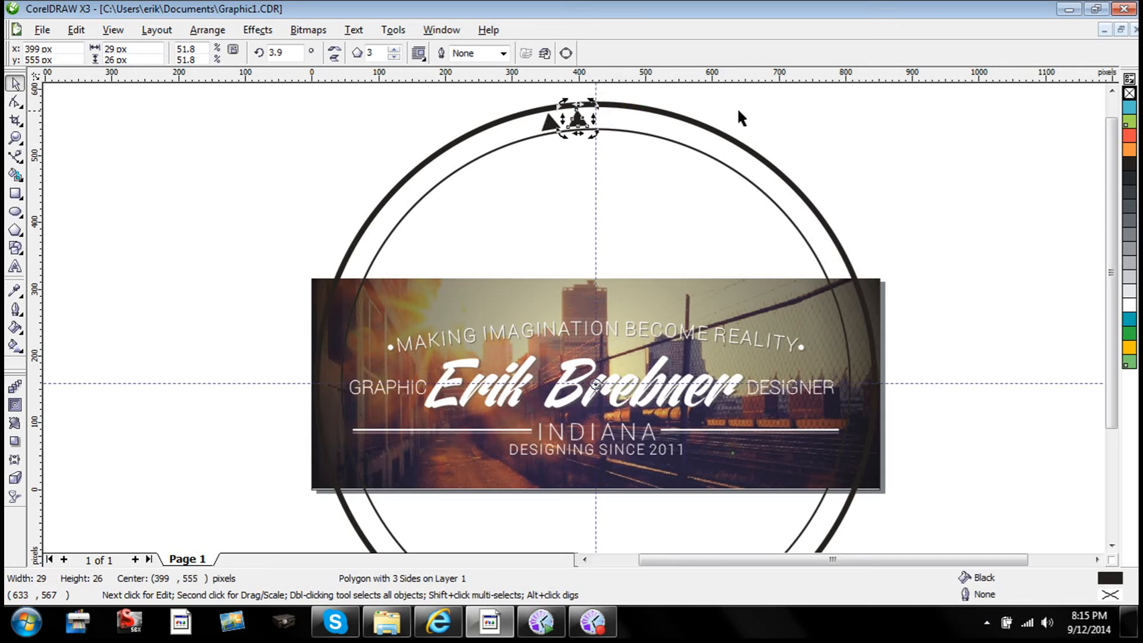
- Repeat the rotated triangle copy around the whole ring and delete the last triangle that overlaps the first one
{"action": "key", "text": "ctrl+r"}
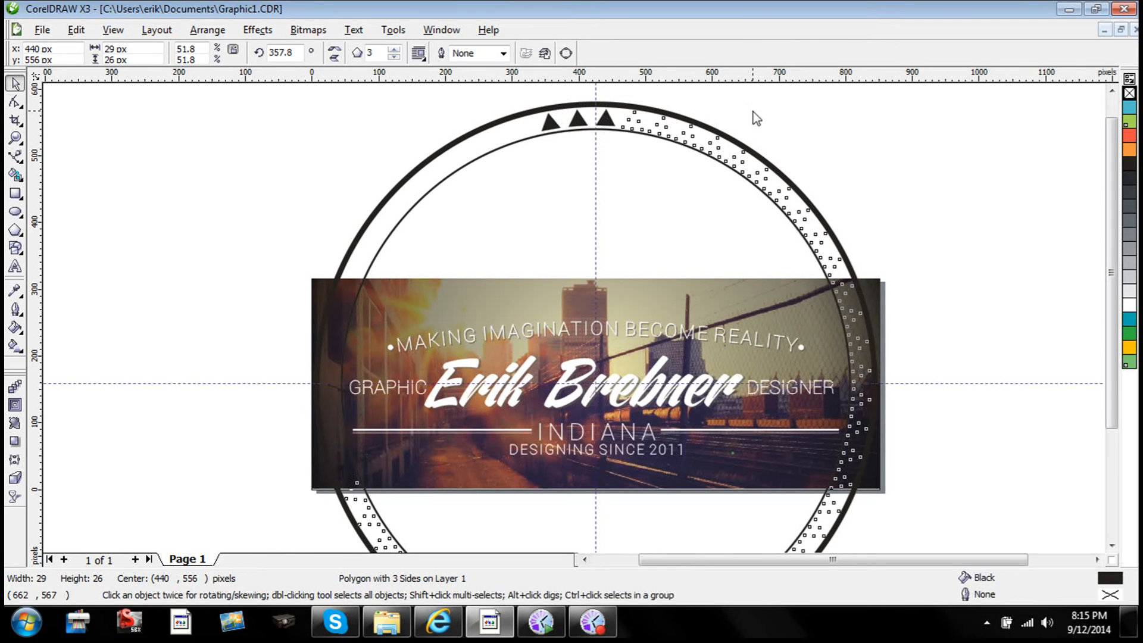
{"action": "key", "text": "ctrl+r"}
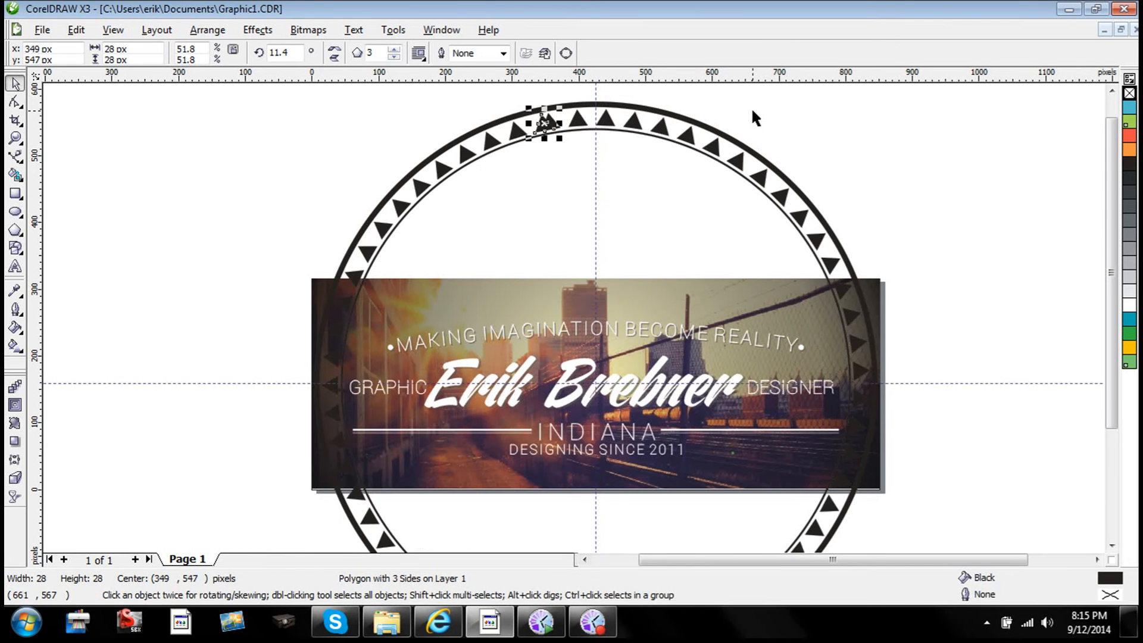
{"action": "left_click", "coordinate": [875, 143]}
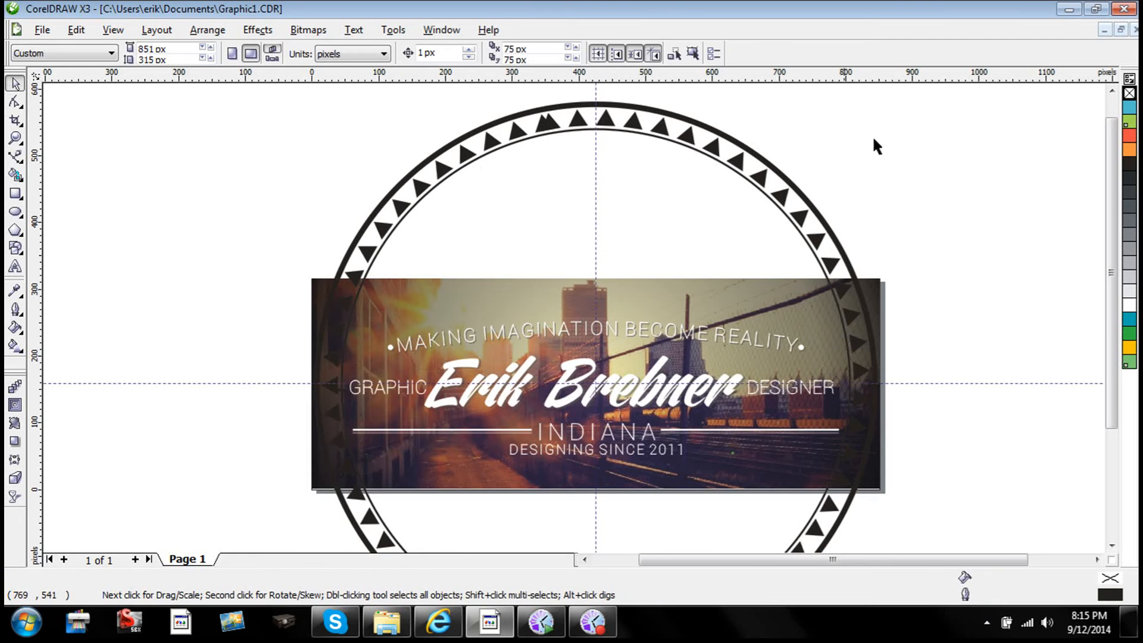
{"action": "left_click", "coordinate": [545, 136]}
{"action": "left_click", "coordinate": [107, 132]}
- Delete the triangles in the part of the ring that lies above the city photo
{"action": "left_click_drag", "start_coordinate": [270, 115], "coordinate": [1073, 283]}
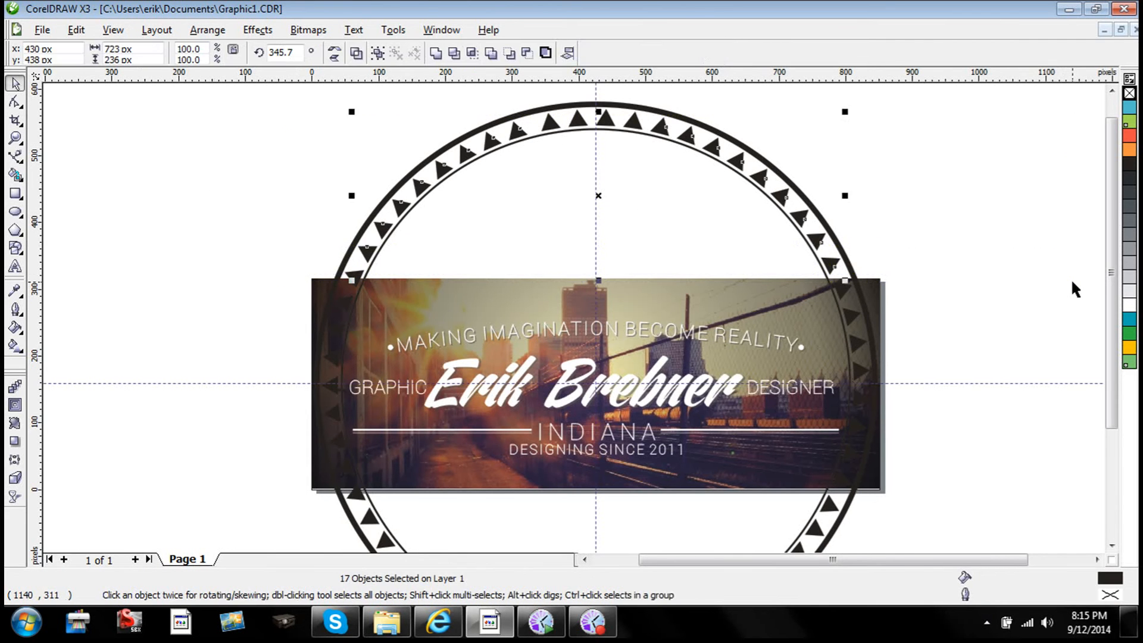
{"action": "key", "text": "Delete"}
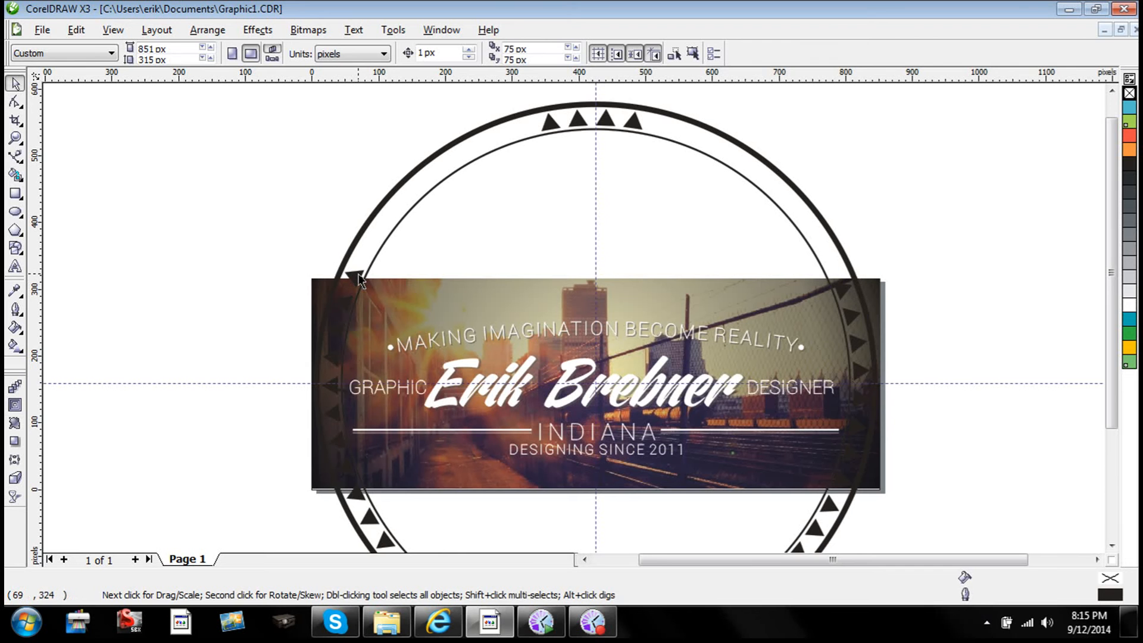
{"action": "left_click_drag", "start_coordinate": [480, 106], "coordinate": [715, 171]}
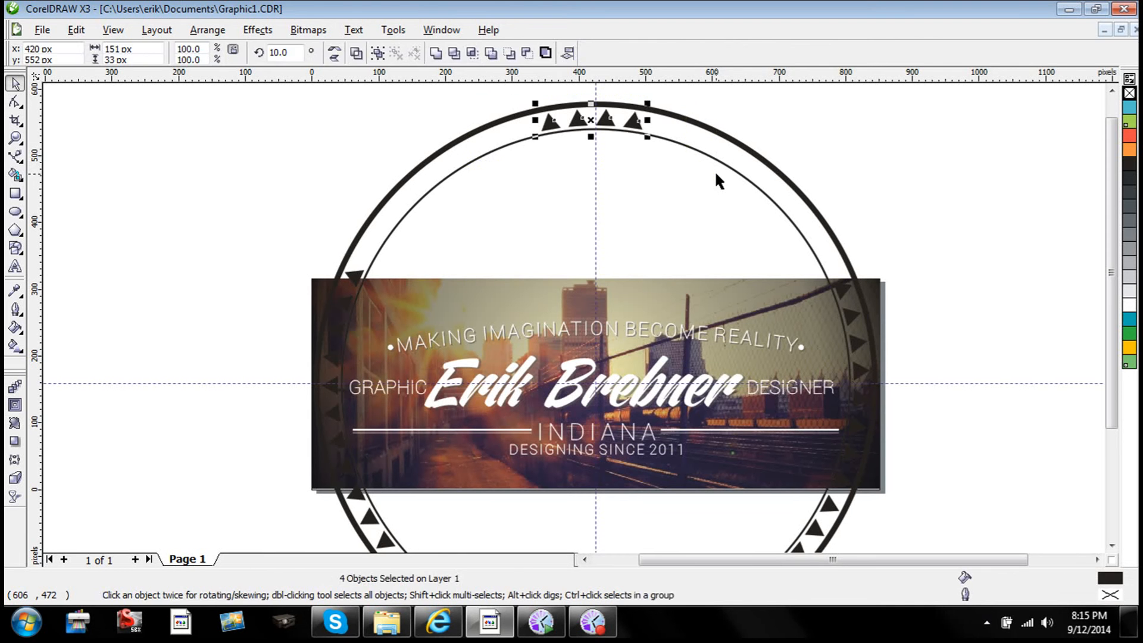
{"action": "key", "text": "Delete"}
- Delete the triangles in the lower part of the ring that lie outside the photo
{"action": "scroll", "coordinate": [541, 548], "scroll_direction": "down", "scroll_amount": 3}
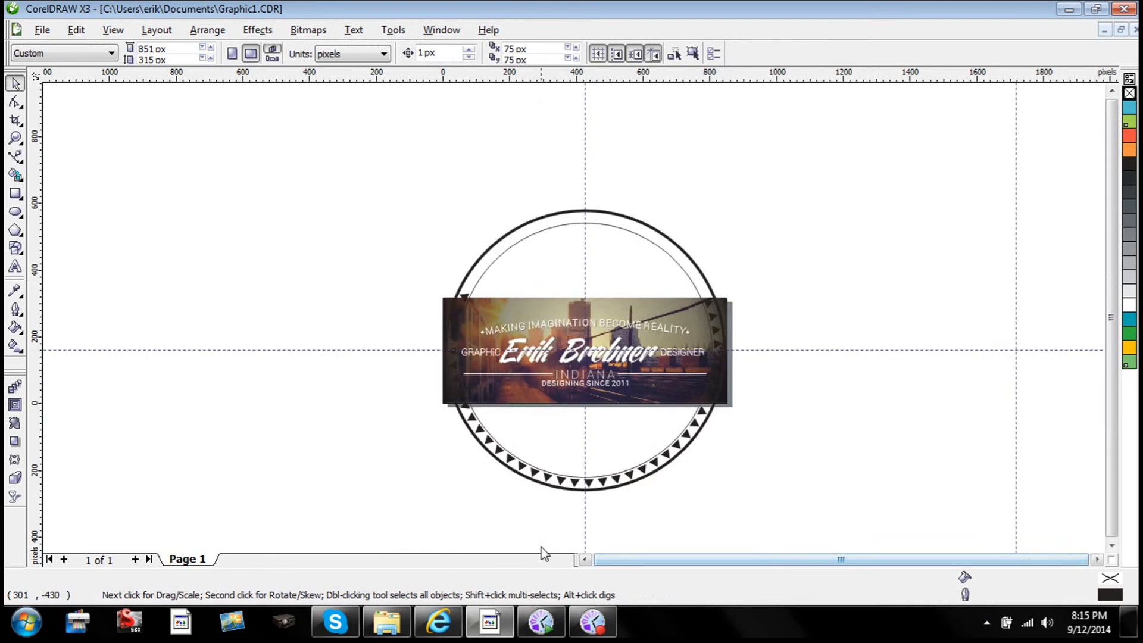
{"action": "scroll", "coordinate": [560, 307], "scroll_direction": "up", "scroll_amount": 6}
{"action": "scroll", "coordinate": [1106, 85], "scroll_direction": "up", "scroll_amount": 4}
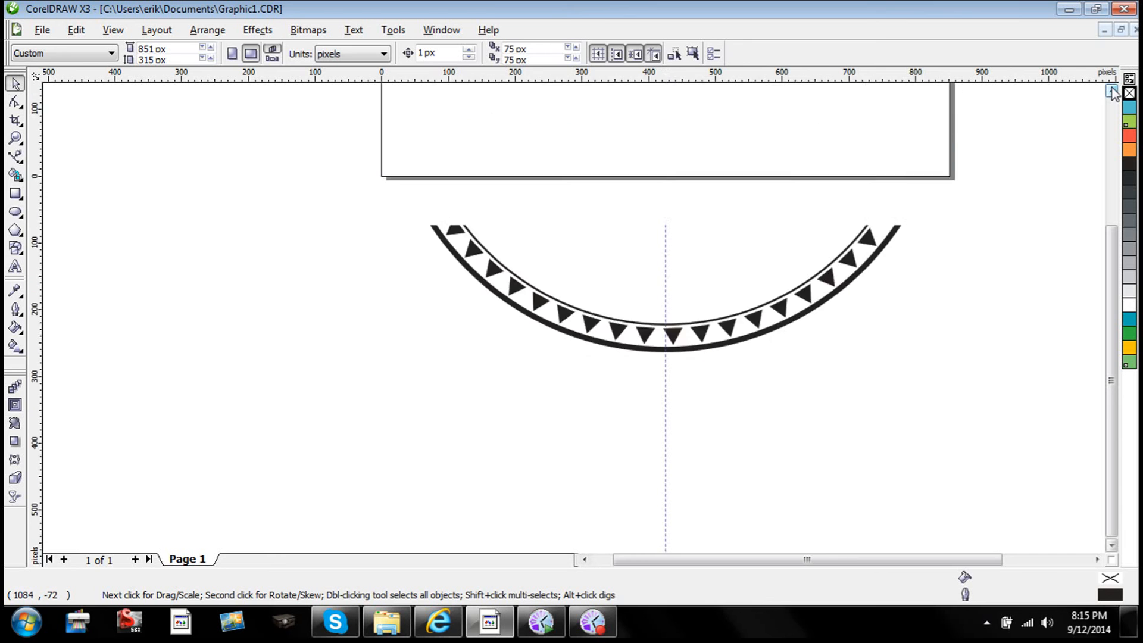
{"action": "left_click_drag", "start_coordinate": [970, 422], "coordinate": [352, 289]}
{"action": "key", "text": "Delete"}
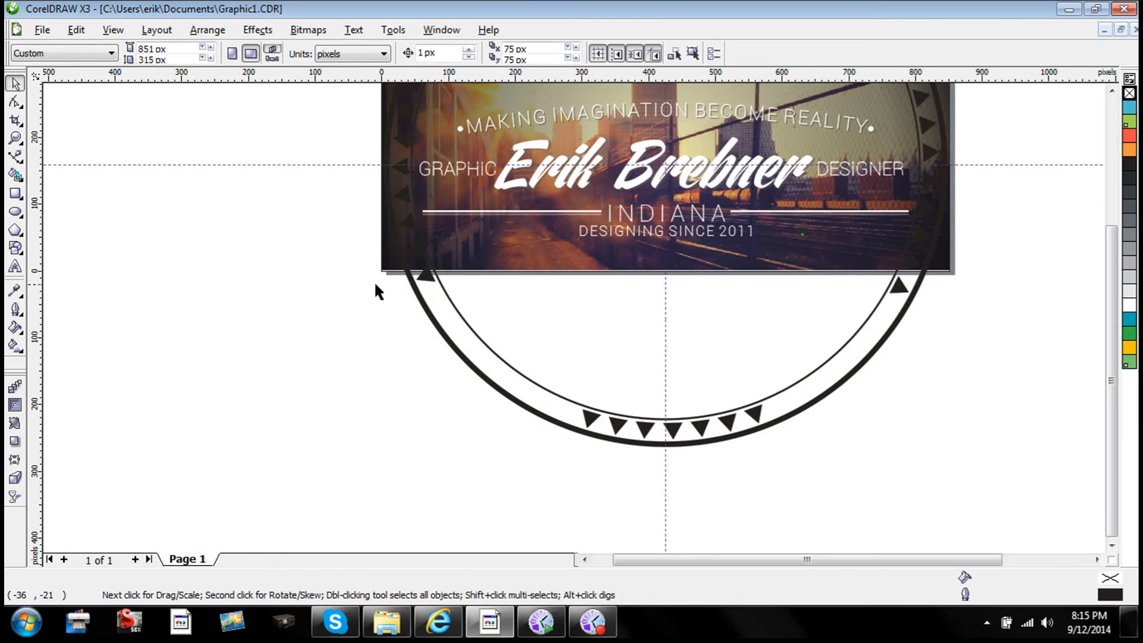
{"action": "left_click", "coordinate": [910, 288]}
{"action": "key", "text": "Delete"}
{"action": "left_click_drag", "start_coordinate": [920, 455], "coordinate": [381, 402]}
{"action": "key", "text": "Delete"}
{"action": "key", "text": "F3"}
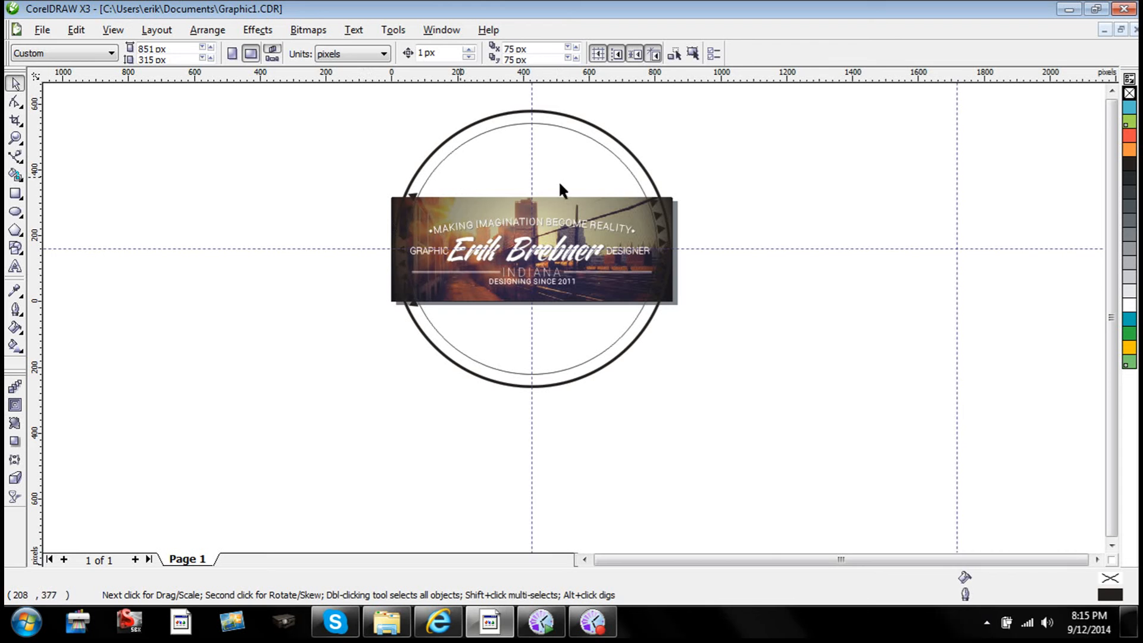
- Group the remaining triangles on both sides of the photo and fill them with white
{"action": "left_click_drag", "start_coordinate": [621, 178], "coordinate": [724, 379]}
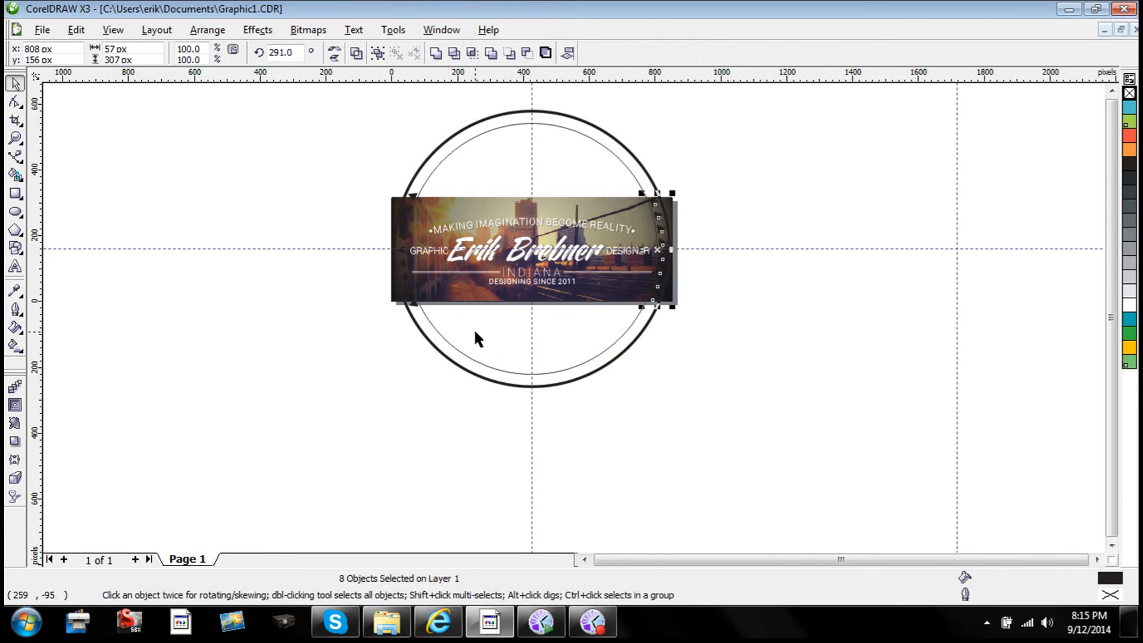
{"action": "left_click_drag", "start_coordinate": [474, 331], "coordinate": [293, 170]}
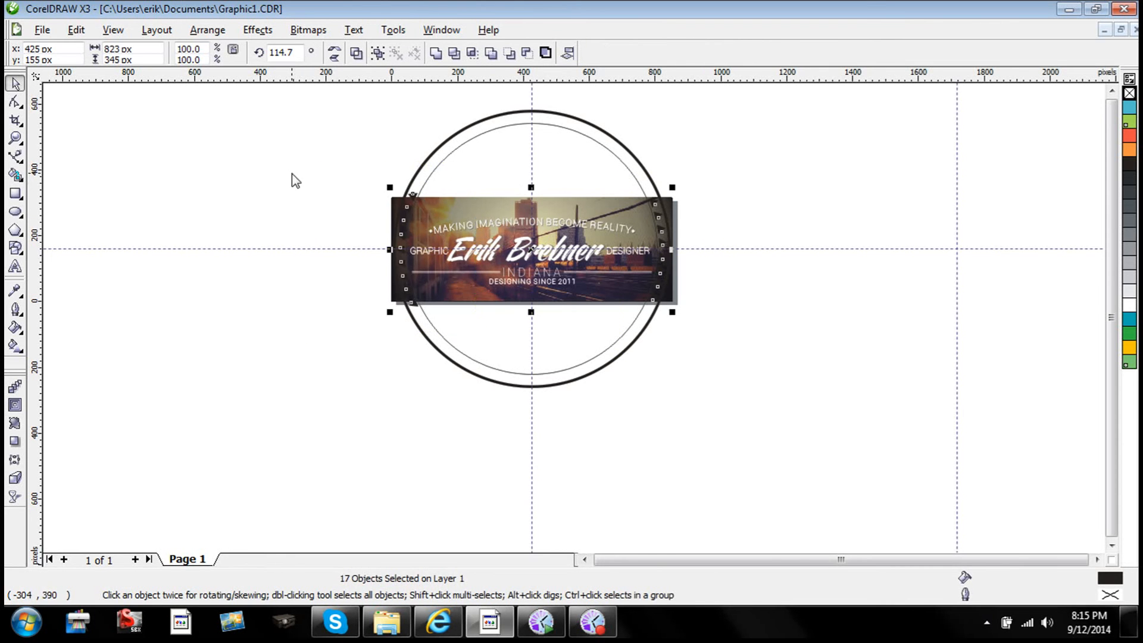
{"action": "key", "text": "ctrl+g"}
{"action": "left_click", "coordinate": [1129, 306]}
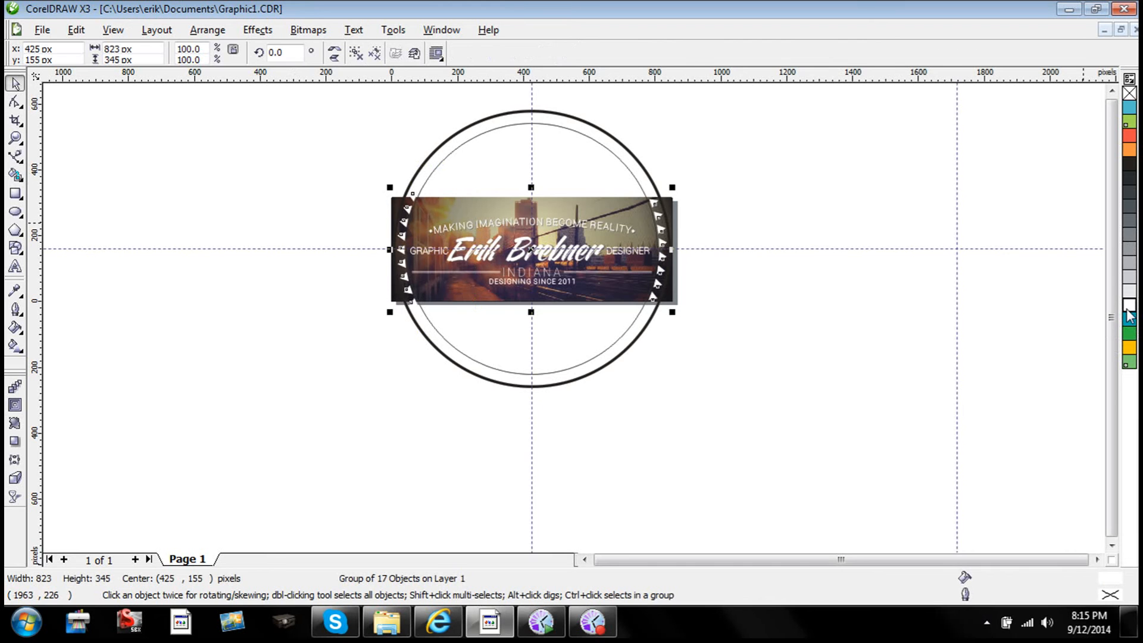
{"action": "left_click", "coordinate": [784, 172]}
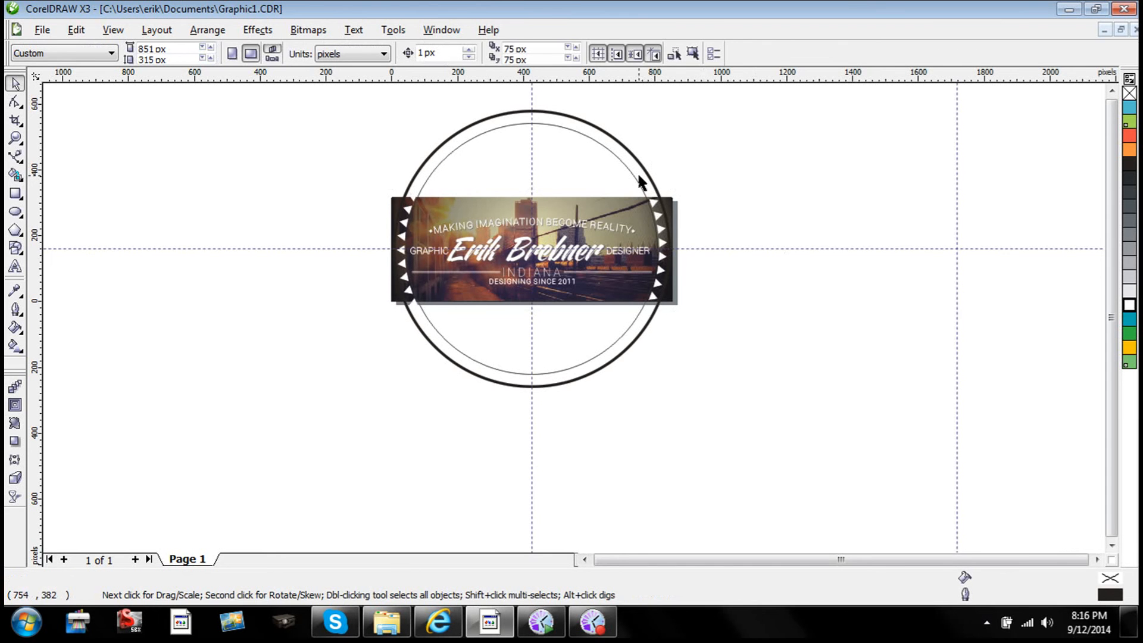
- Group the two concentric circles and set their outline colour to white
{"action": "left_click", "coordinate": [647, 179]}
{"action": "left_click", "coordinate": [631, 172], "text": "shift"}
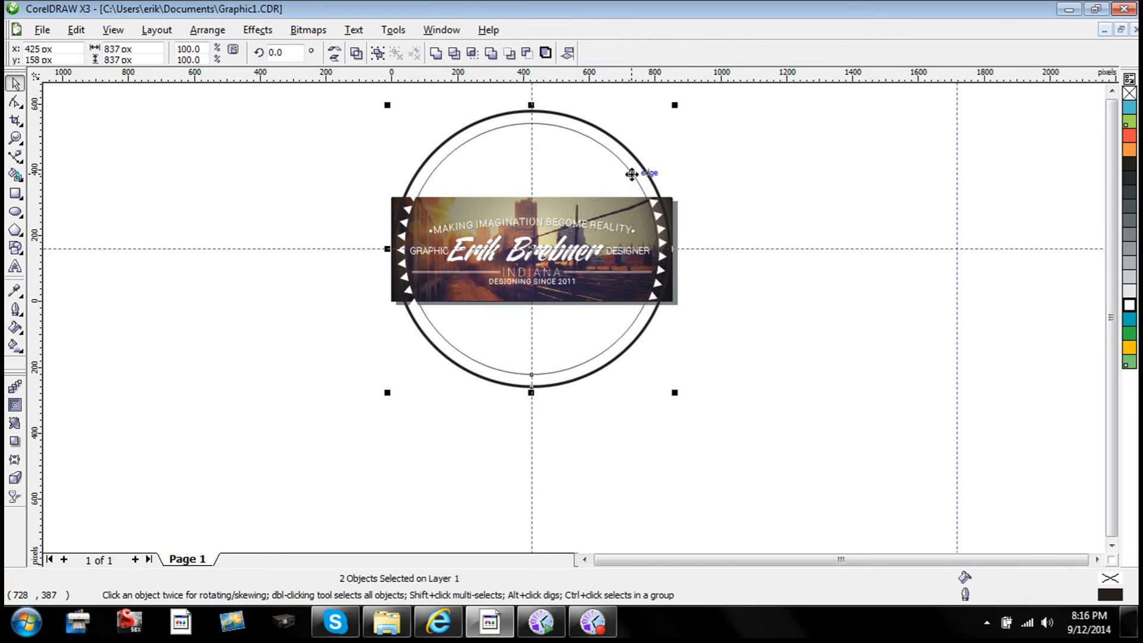
{"action": "key", "text": "ctrl+g"}
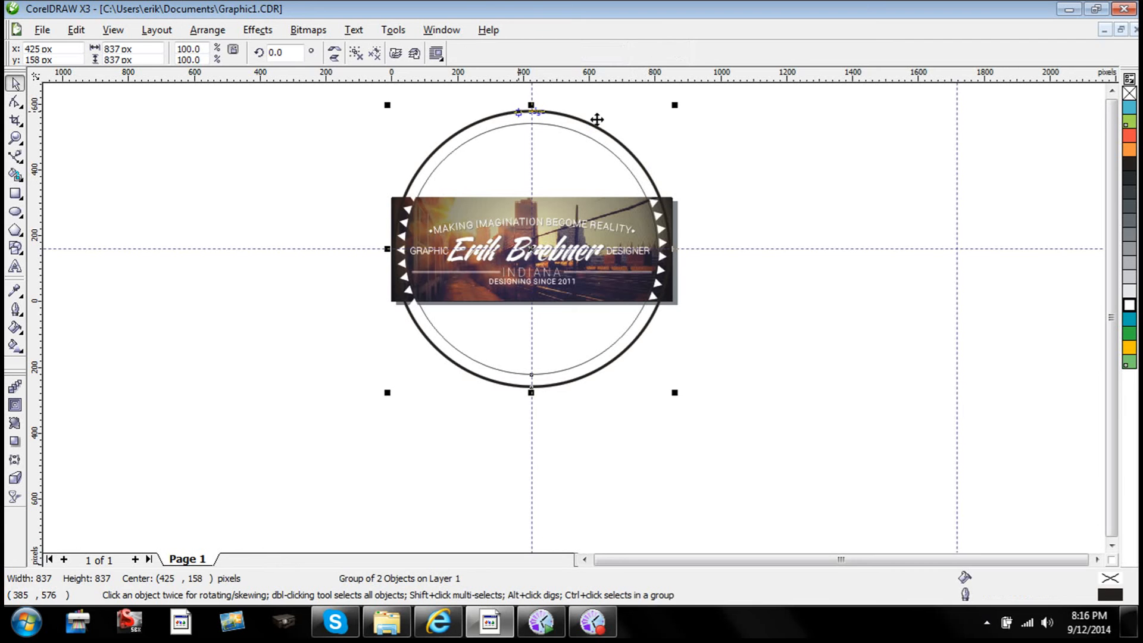
{"action": "right_click", "coordinate": [1130, 305]}
{"action": "left_click", "coordinate": [755, 181]}
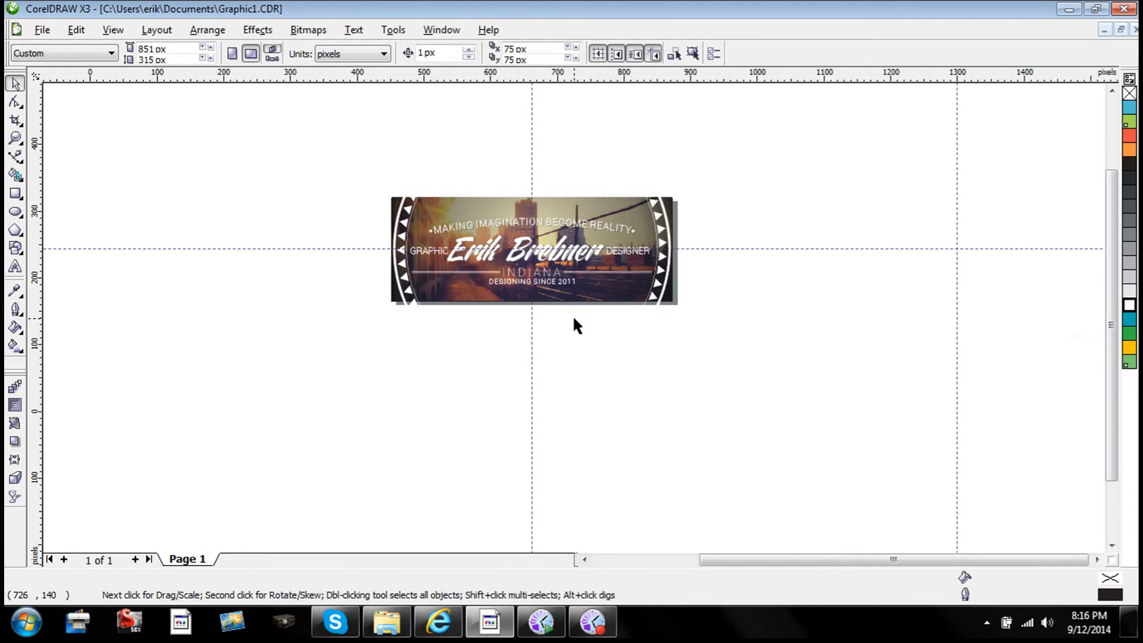
- Crop the whole artwork to the 851 × 315 px page area with the Crop tool
{"action": "scroll", "coordinate": [573, 315], "scroll_direction": "up", "scroll_amount": 2}
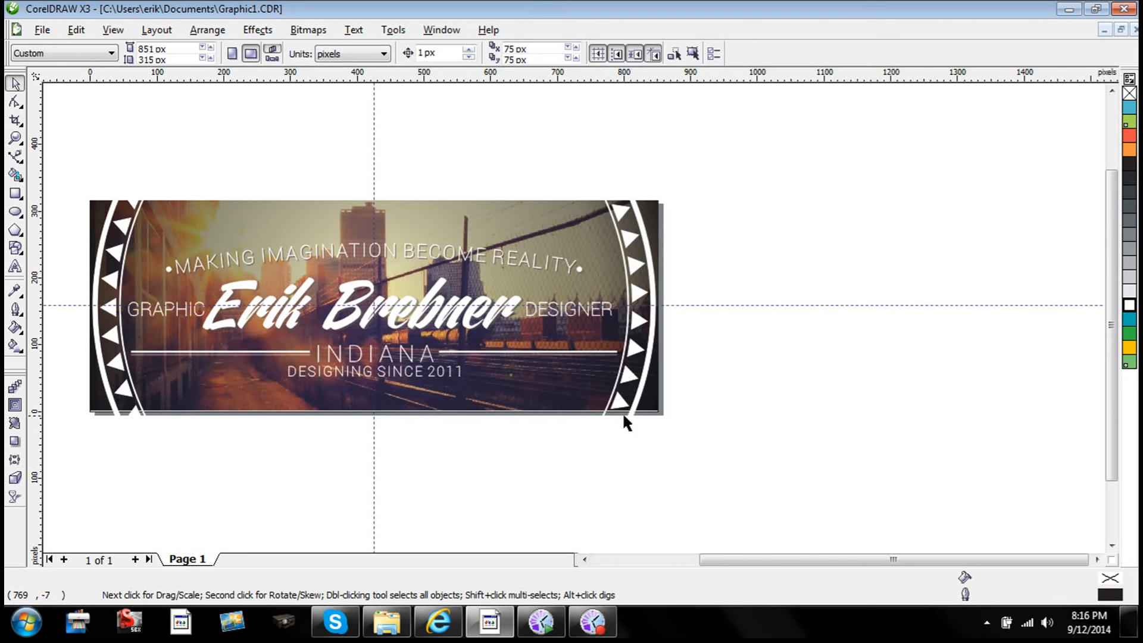
{"action": "left_click", "coordinate": [21, 123]}
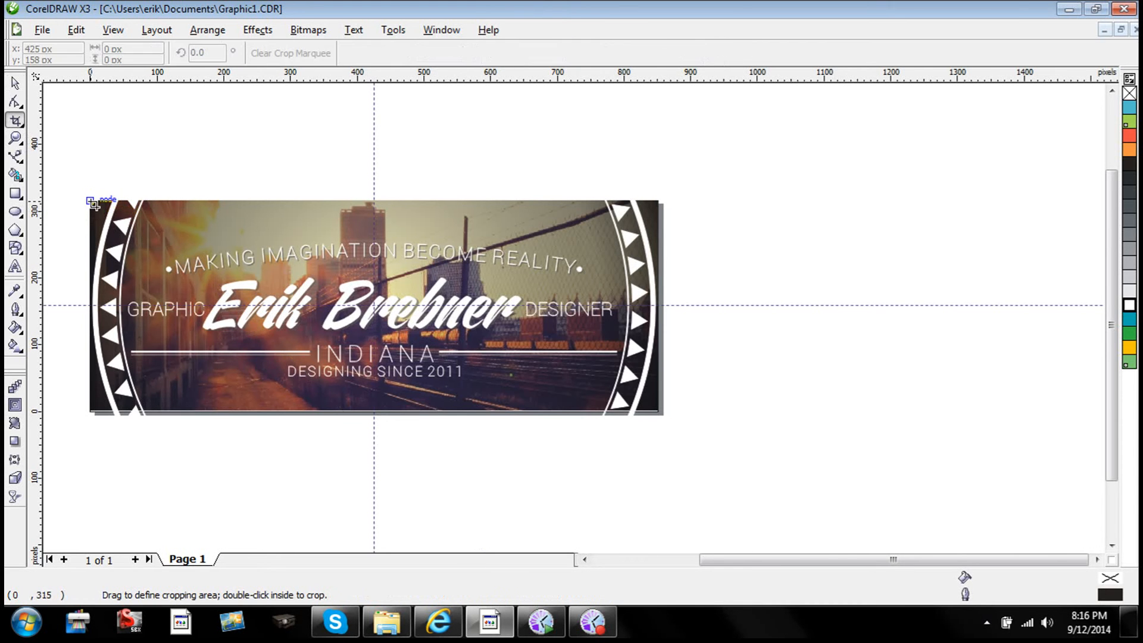
{"action": "left_click_drag", "start_coordinate": [90, 201], "coordinate": [655, 411]}
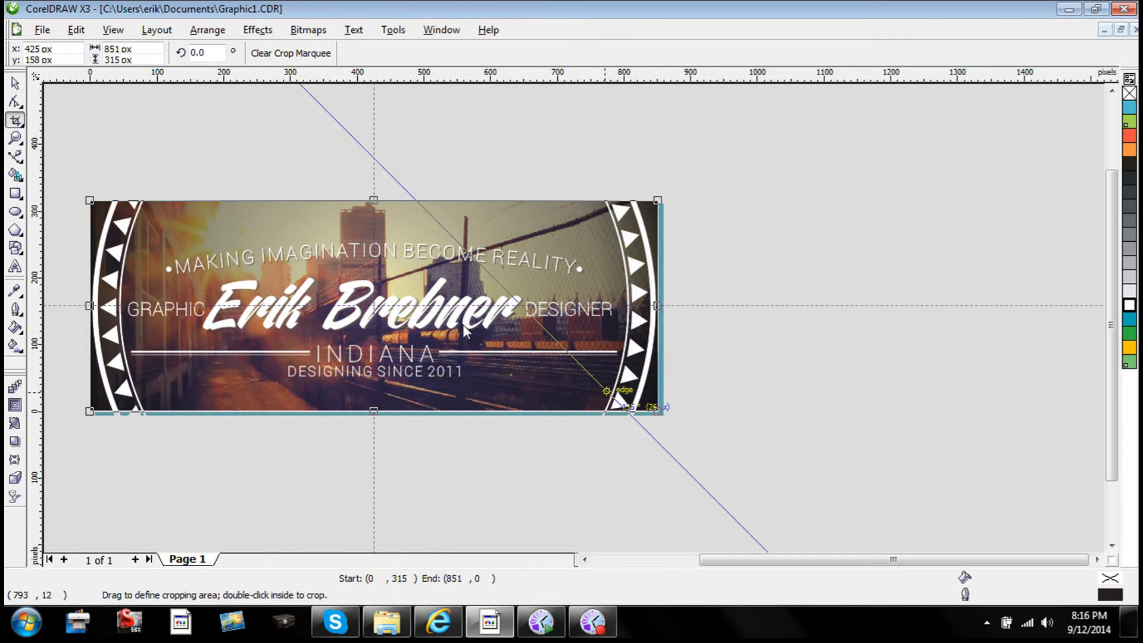
{"action": "double_click", "coordinate": [345, 280]}
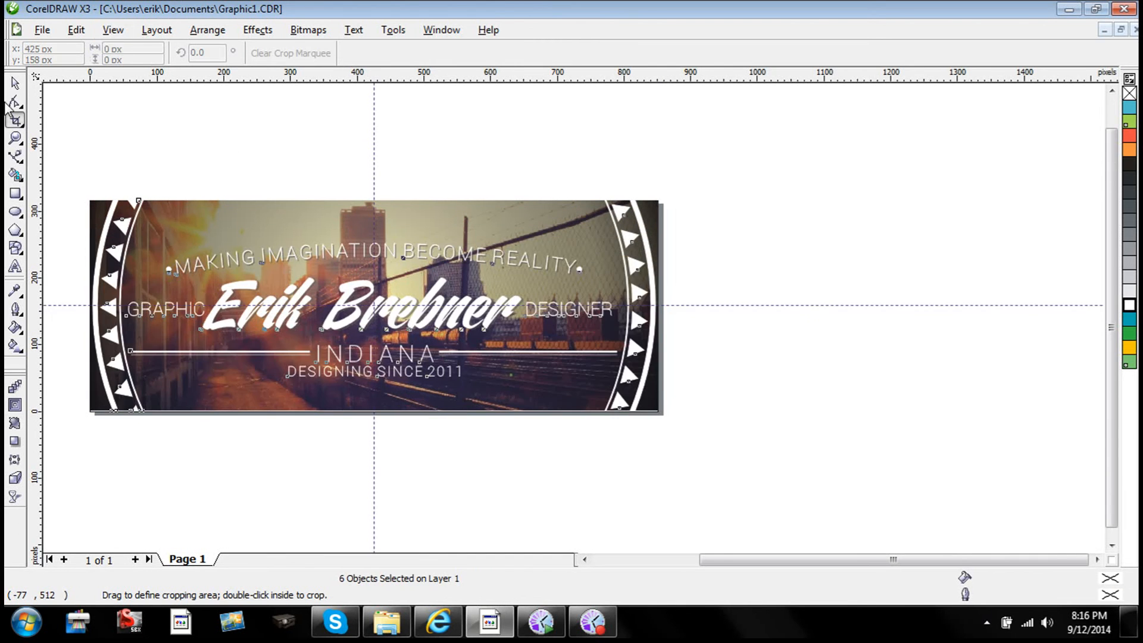
{"action": "left_click", "coordinate": [15, 84]}
{"action": "left_click", "coordinate": [254, 158]}
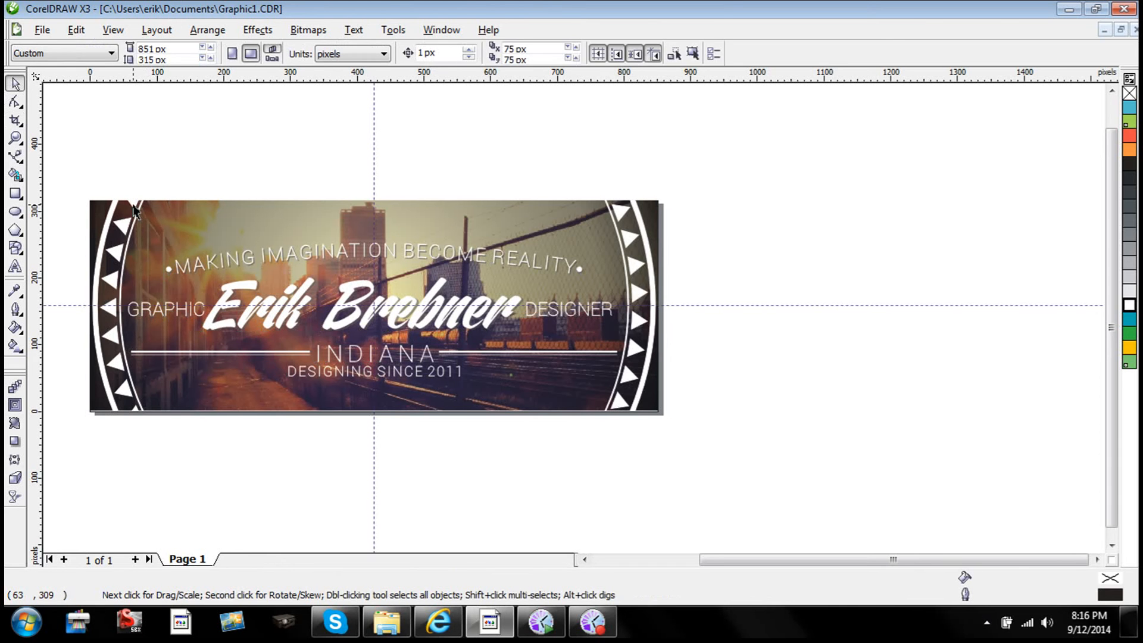
- Try to shift the white triangle group away from the circle arcs
{"action": "left_click_drag", "start_coordinate": [135, 209], "coordinate": [222, 187]}
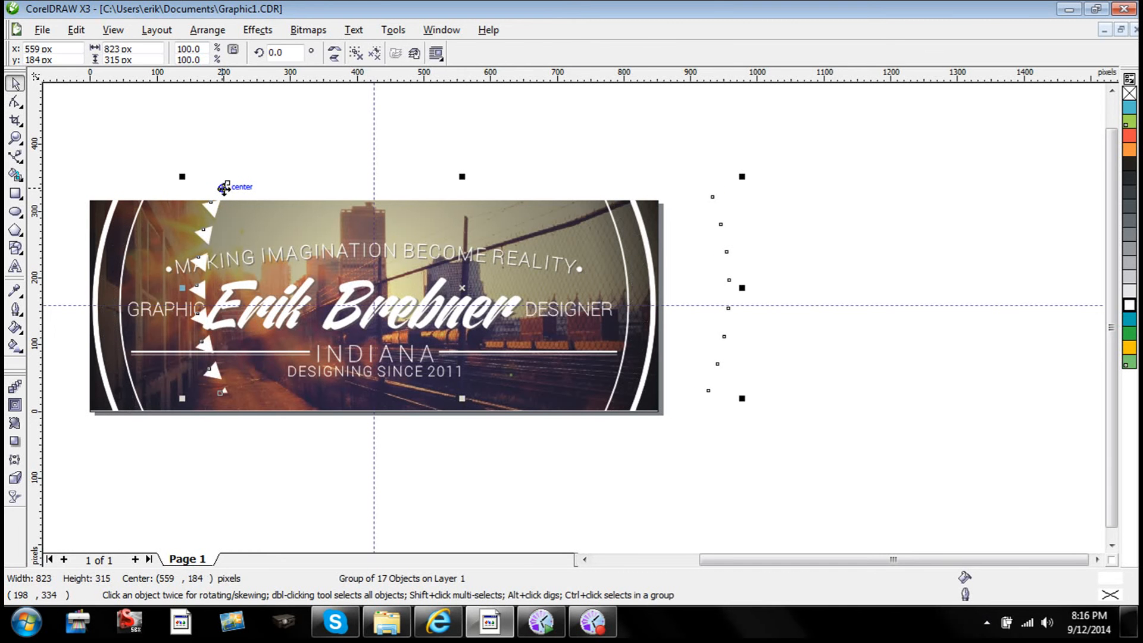
{"action": "key", "text": "Escape"}
{"action": "left_click", "coordinate": [384, 176]}
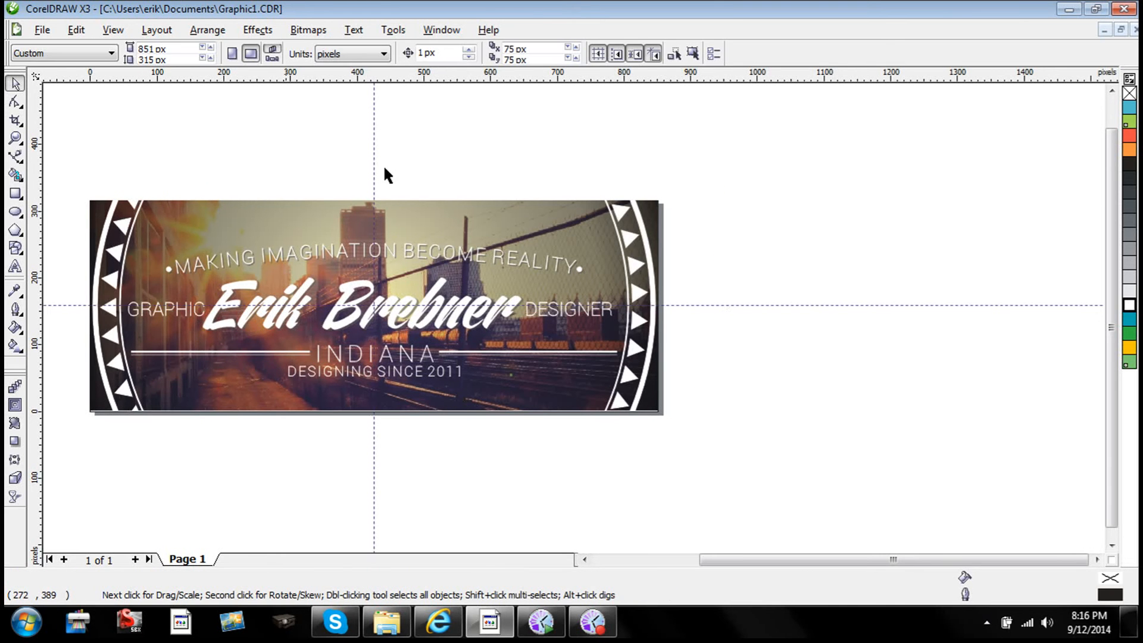
- Try to move the cropped circle group sideways and fill it with black, and undo both changes
{"action": "left_click", "coordinate": [648, 244]}
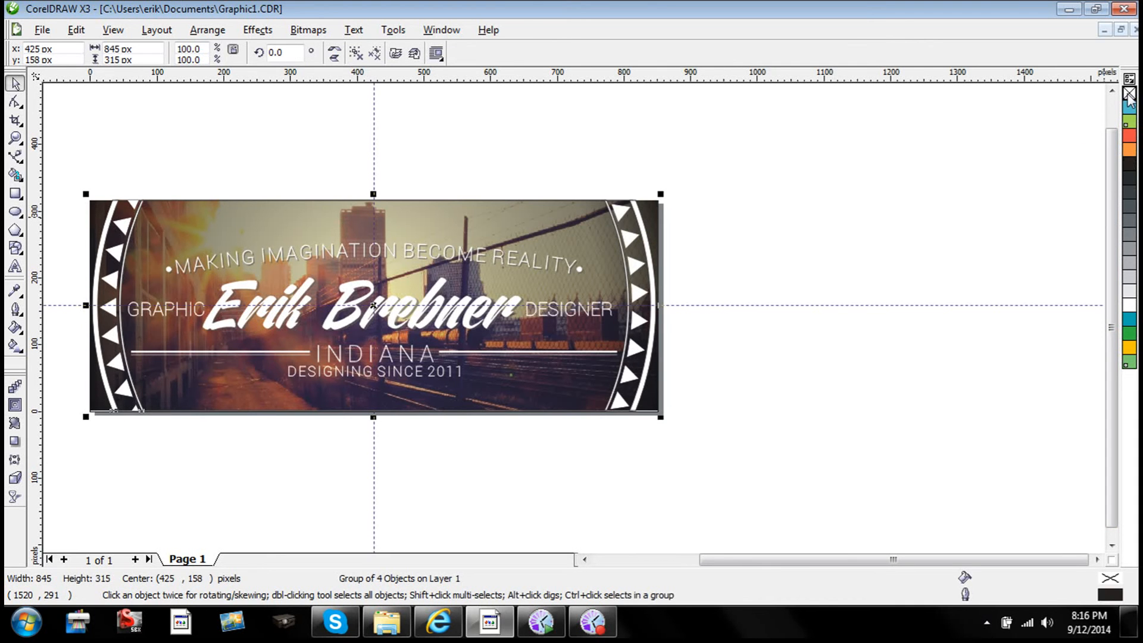
{"action": "left_click", "coordinate": [867, 183]}
{"action": "left_click_drag", "start_coordinate": [649, 247], "coordinate": [755, 232]}
{"action": "left_click", "coordinate": [1129, 164]}
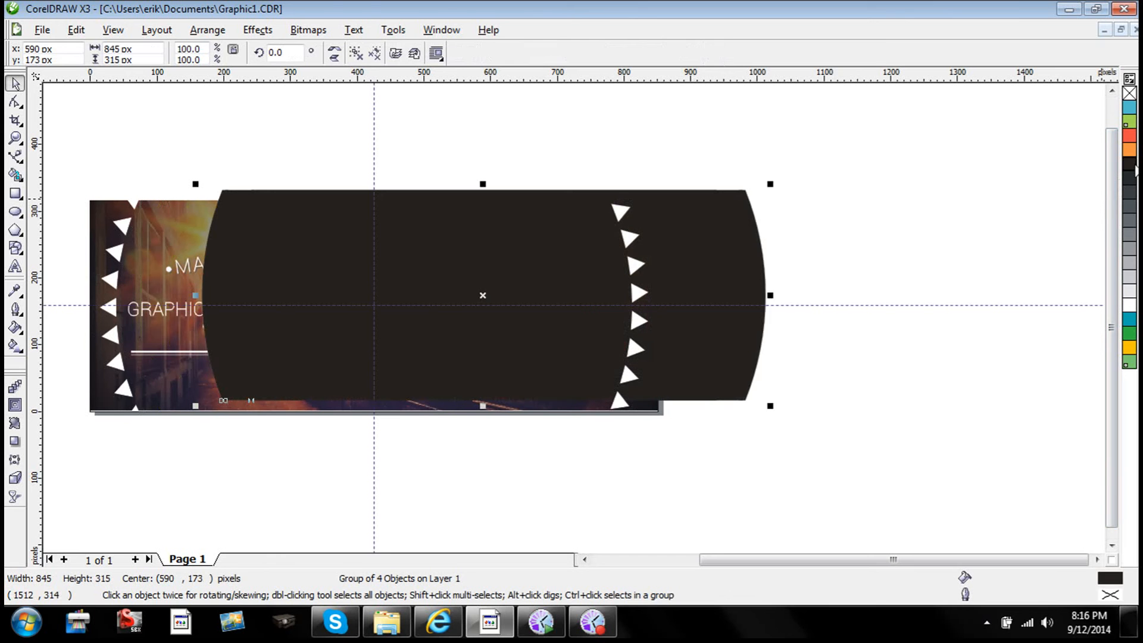
{"action": "key", "text": "ctrl+z"}
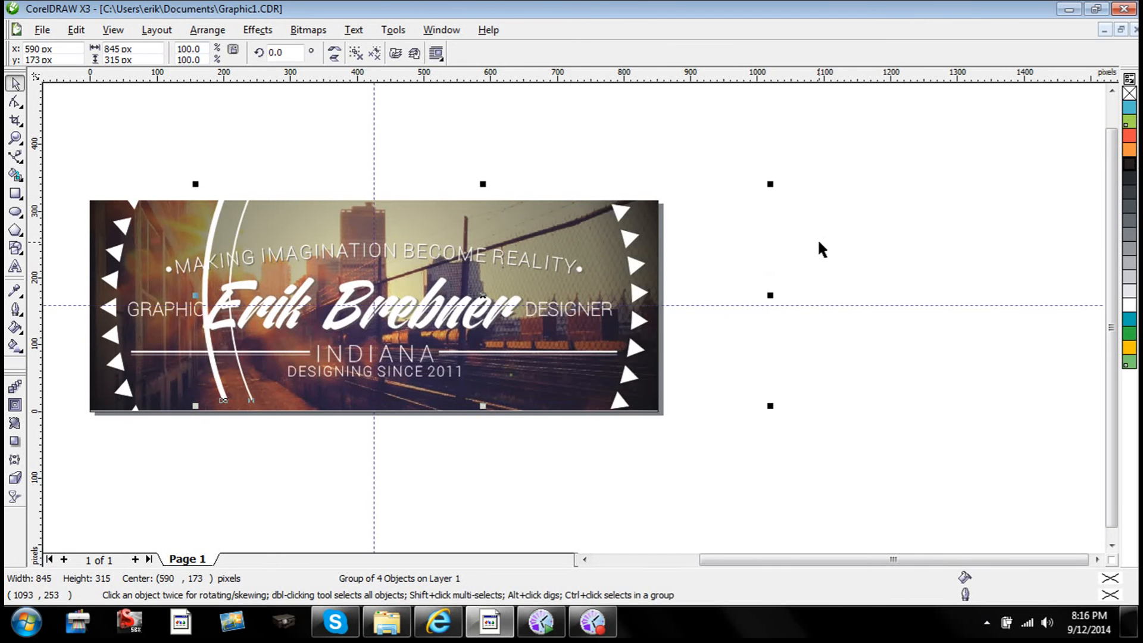
{"action": "key", "text": "ctrl+z"}
{"action": "left_click", "coordinate": [817, 238]}
- Select the triangle group together with the circle group and check the cropped ring against the banner's edges
{"action": "scroll", "coordinate": [701, 275], "scroll_direction": "down", "scroll_amount": 1}
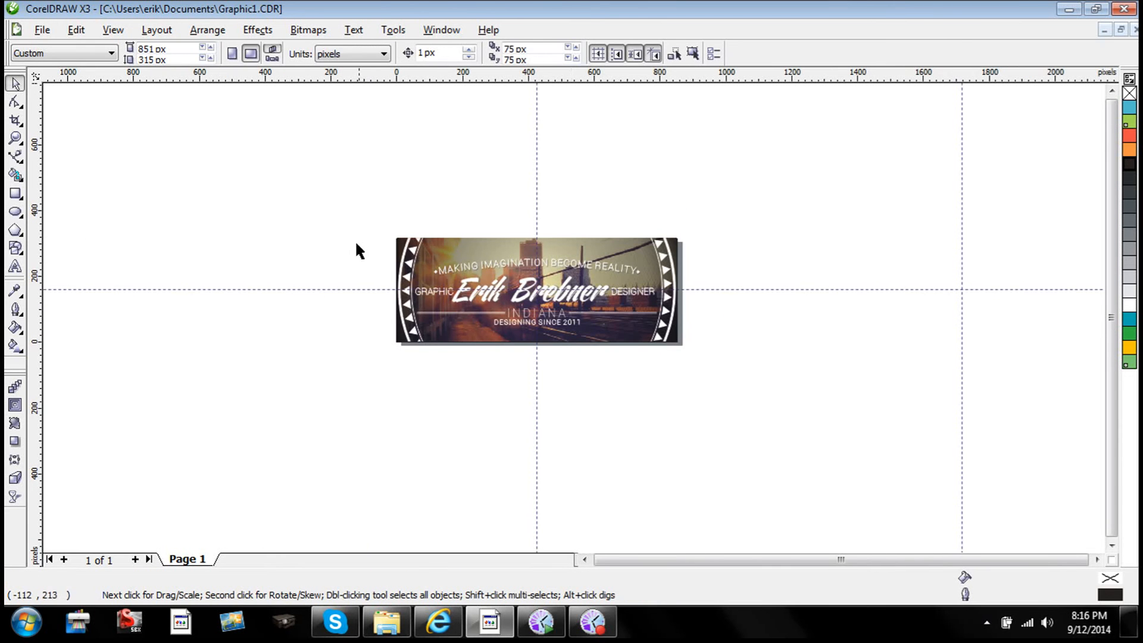
{"action": "left_click_drag", "start_coordinate": [375, 179], "coordinate": [439, 395]}
{"action": "left_click", "coordinate": [664, 270]}
{"action": "scroll", "coordinate": [663, 271], "scroll_direction": "up", "scroll_amount": 3}
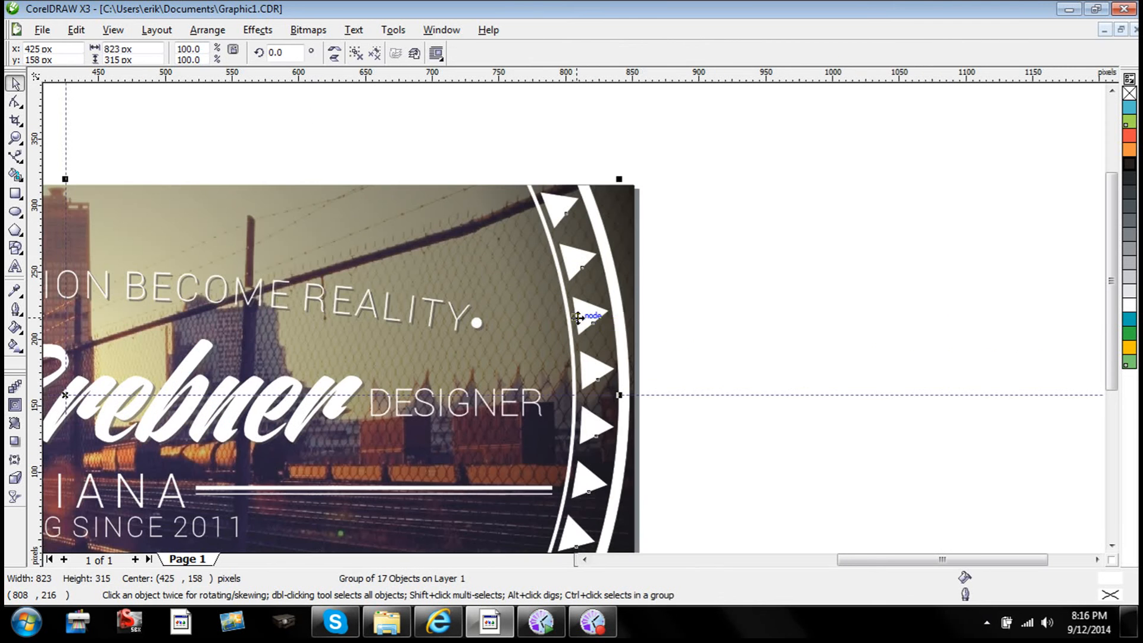
{"action": "left_click", "coordinate": [617, 321], "text": "shift"}
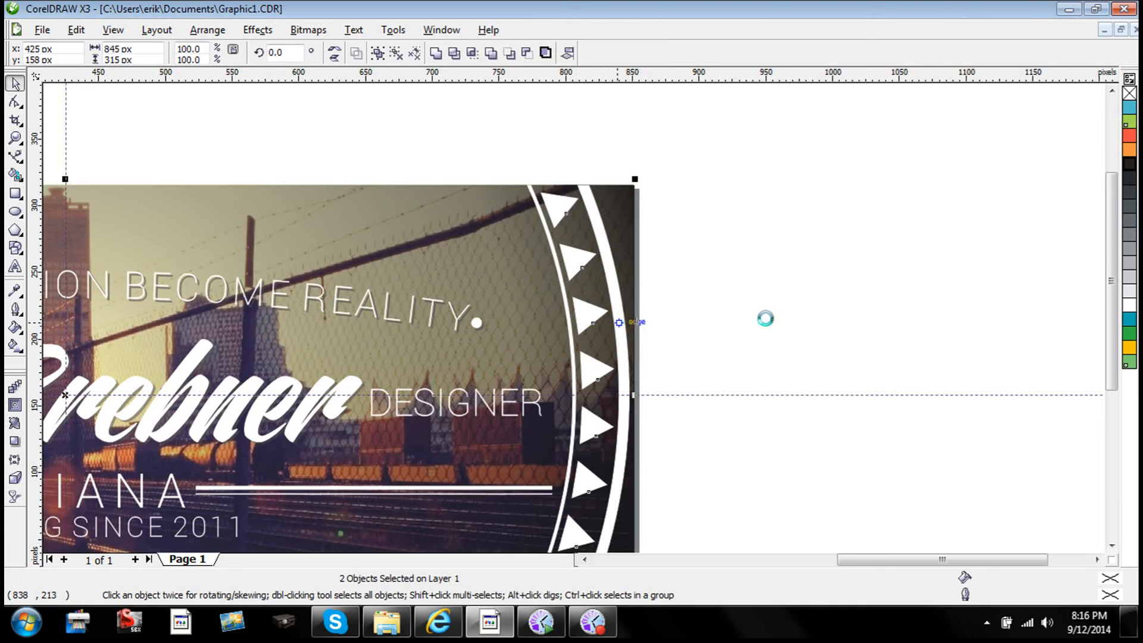
{"action": "left_click", "coordinate": [668, 342]}
{"action": "scroll", "coordinate": [668, 342], "scroll_direction": "down", "scroll_amount": 2}
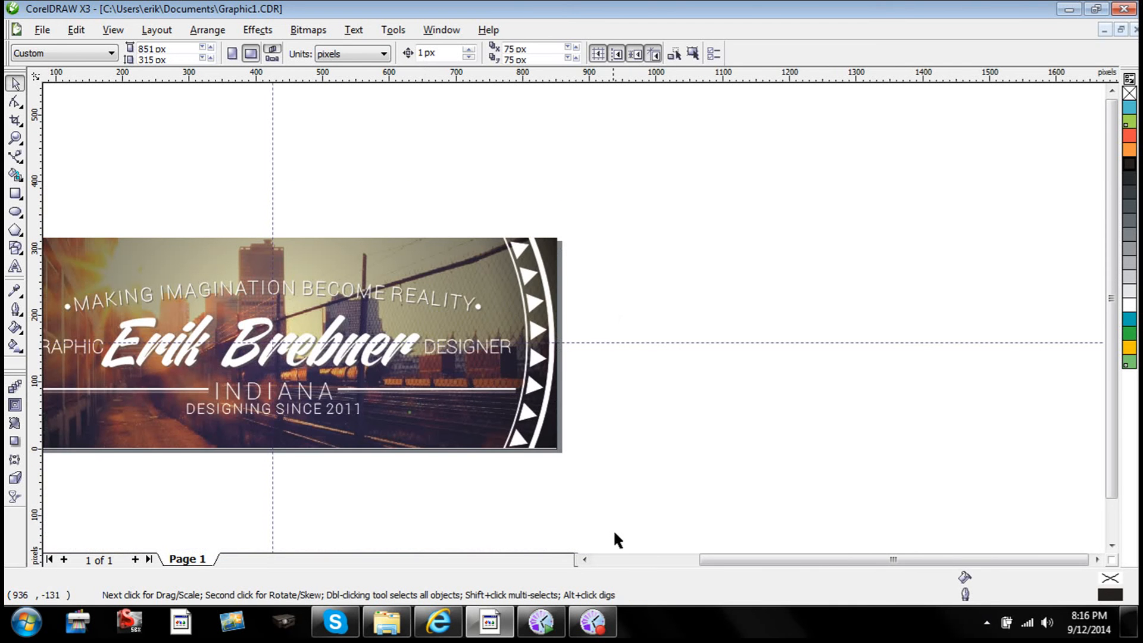
{"action": "left_click", "coordinate": [584, 560]}
{"action": "left_click", "coordinate": [584, 559]}
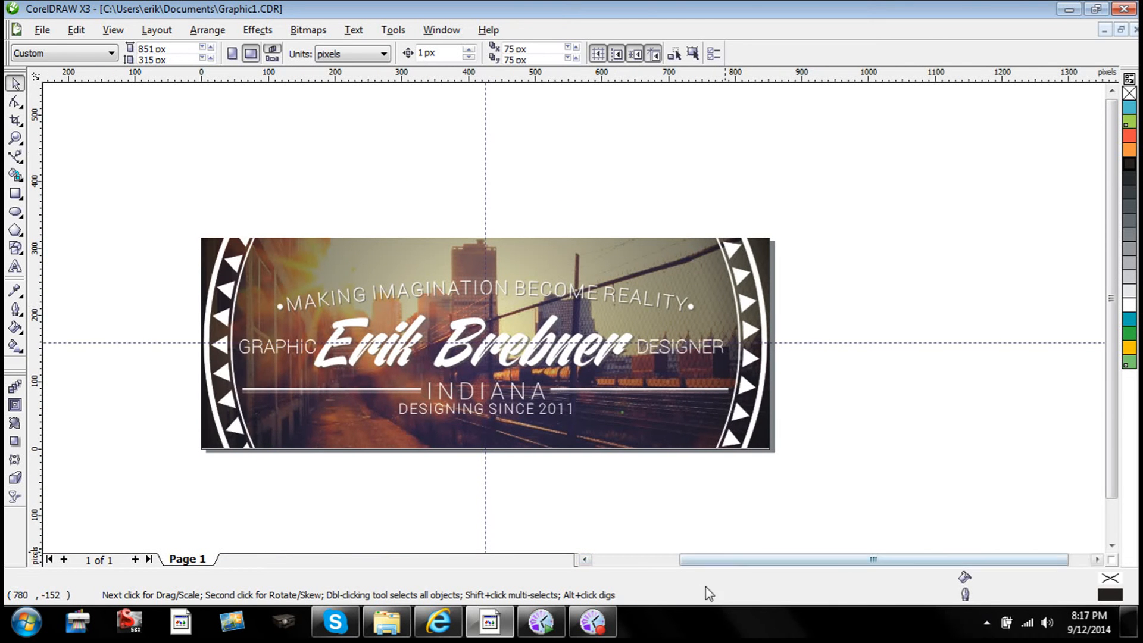
{"action": "left_click", "coordinate": [600, 618]}
{"action": "left_click", "coordinate": [600, 618]}
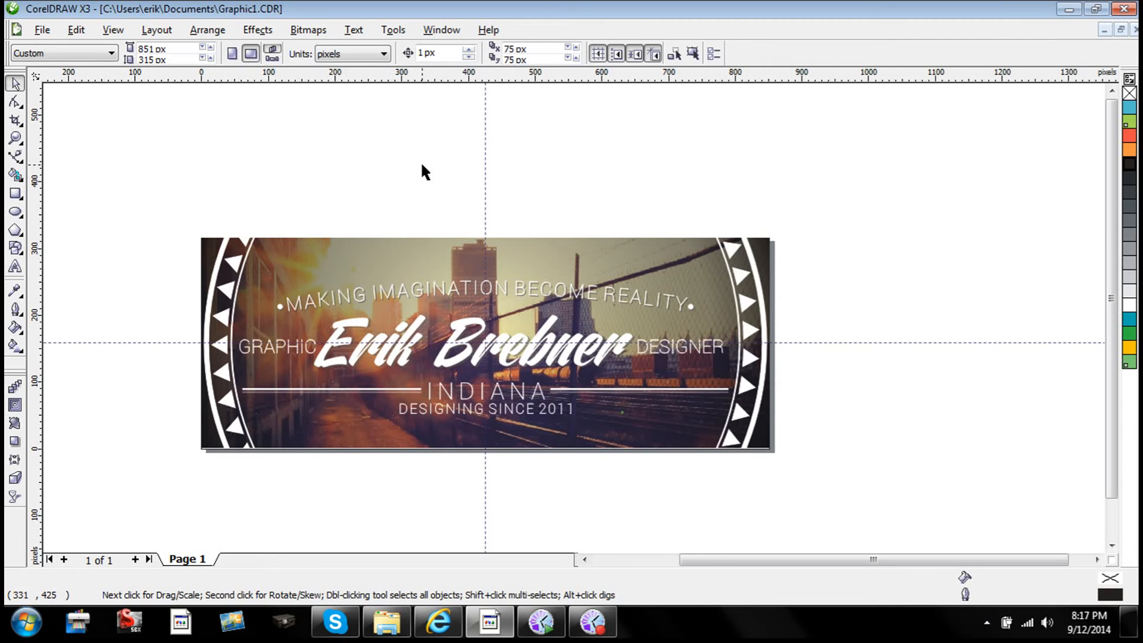
- Export the banner as a JPG bitmap named Facebook Photo into the Jobs folder
{"action": "left_click", "coordinate": [42, 30]}
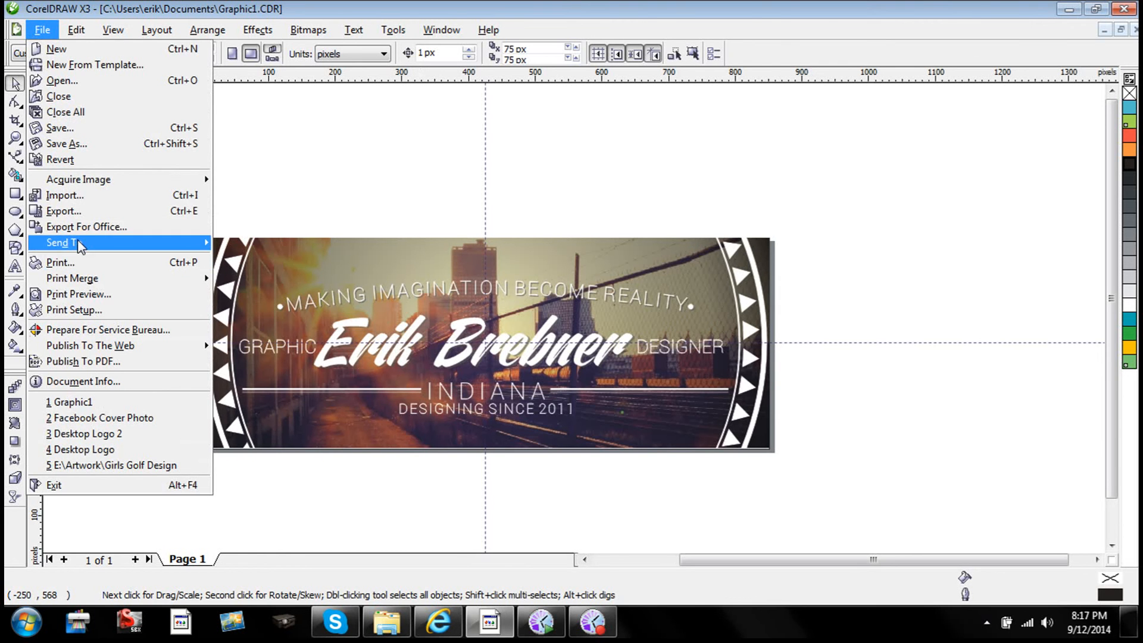
{"action": "left_click", "coordinate": [308, 208]}
{"action": "key", "text": "ctrl+e"}
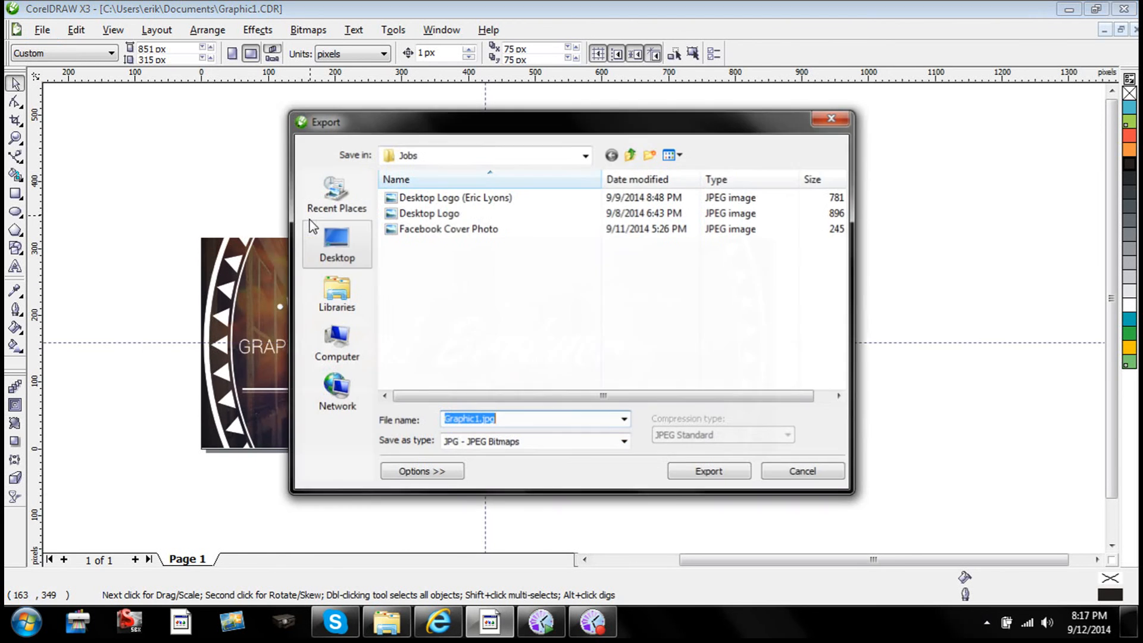
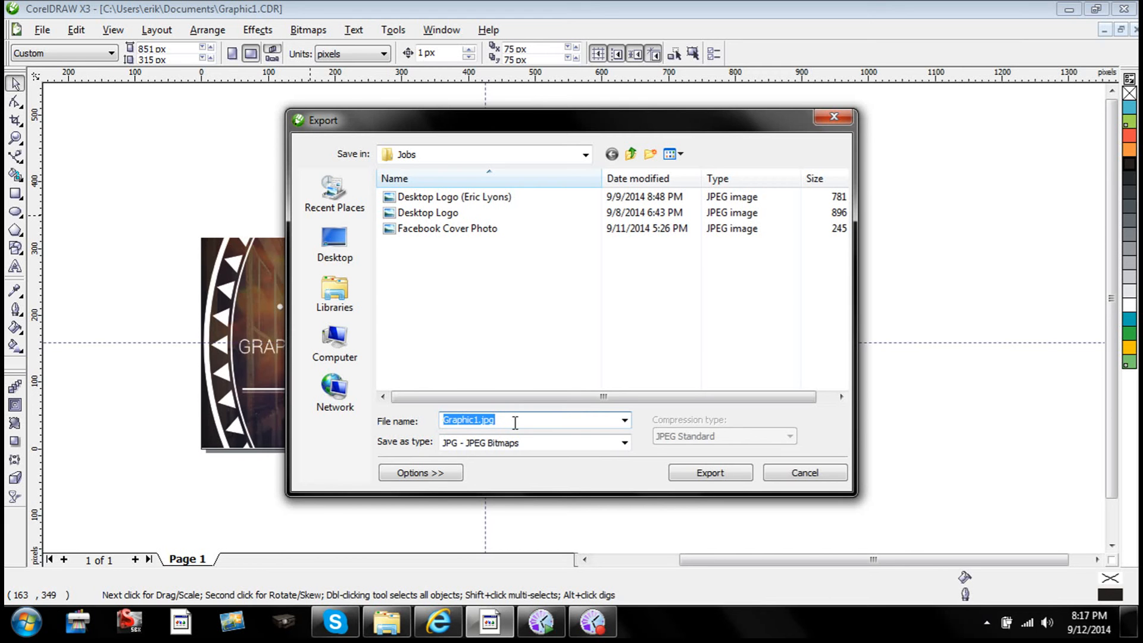
{"action": "type", "text": "Facebook Photo"}
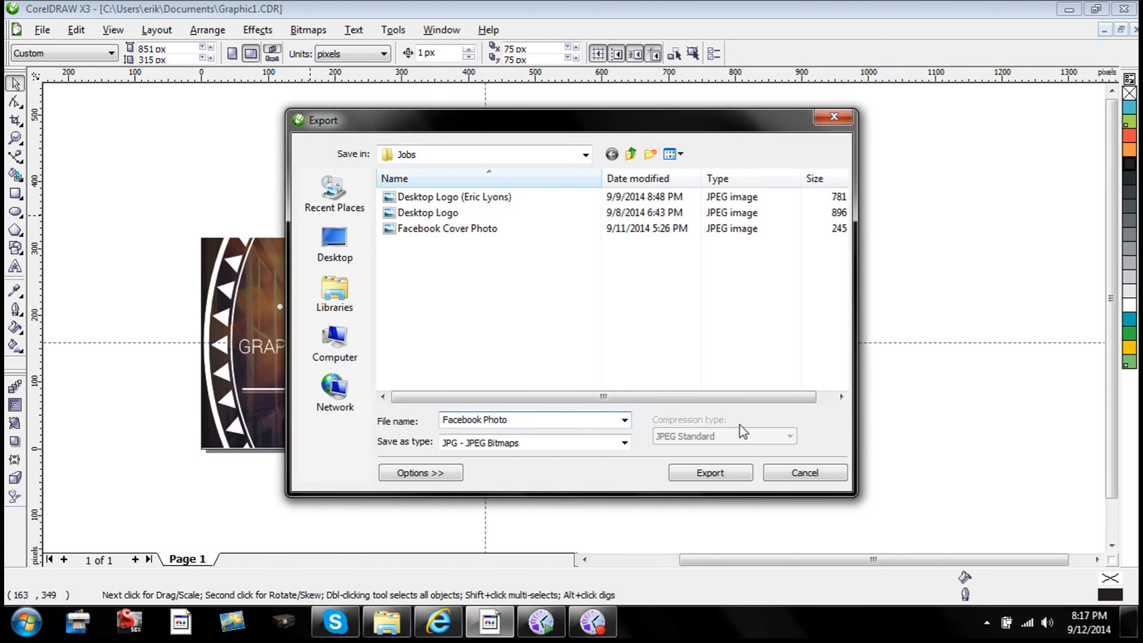
{"action": "left_click", "coordinate": [711, 474]}
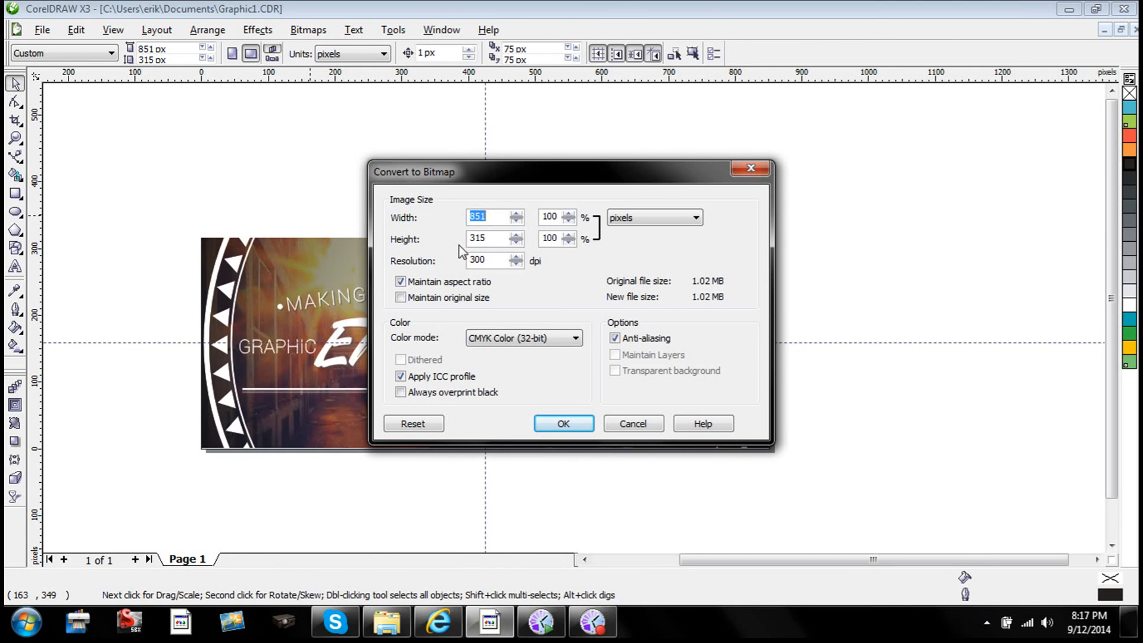
- Raise the bitmap resolution to 315 dpi, reset the width to 851 px and accept the bitmap conversion
{"action": "left_click", "coordinate": [515, 258]}
{"action": "left_click", "coordinate": [516, 258]}
{"action": "left_click", "coordinate": [516, 257]}
{"action": "left_click_drag", "start_coordinate": [496, 217], "coordinate": [449, 216]}
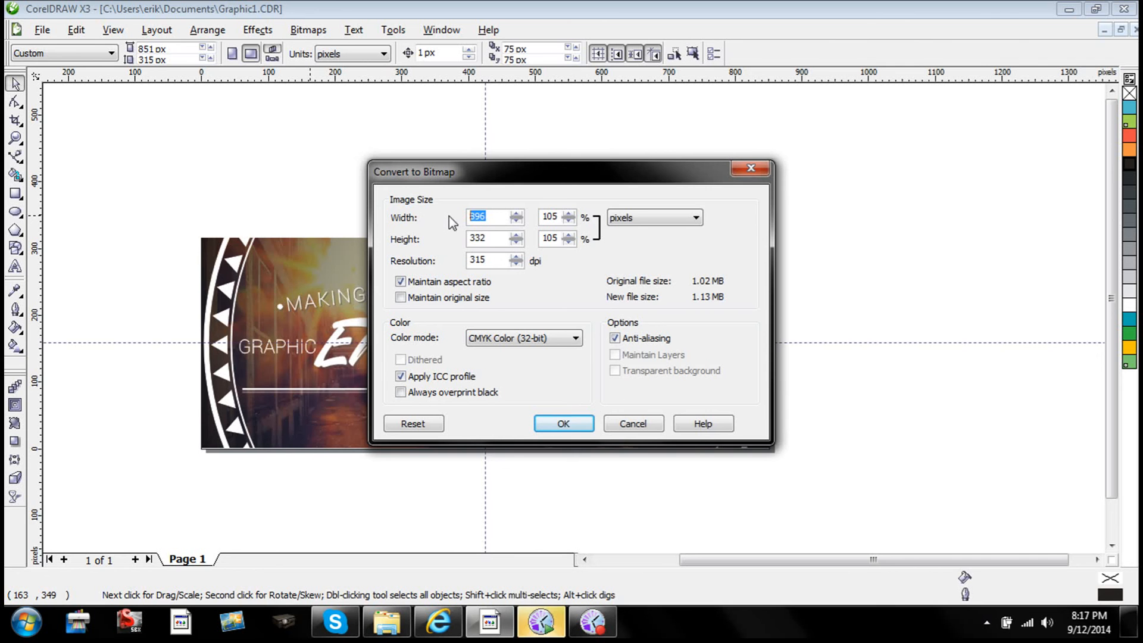
{"action": "key", "text": "Return"}
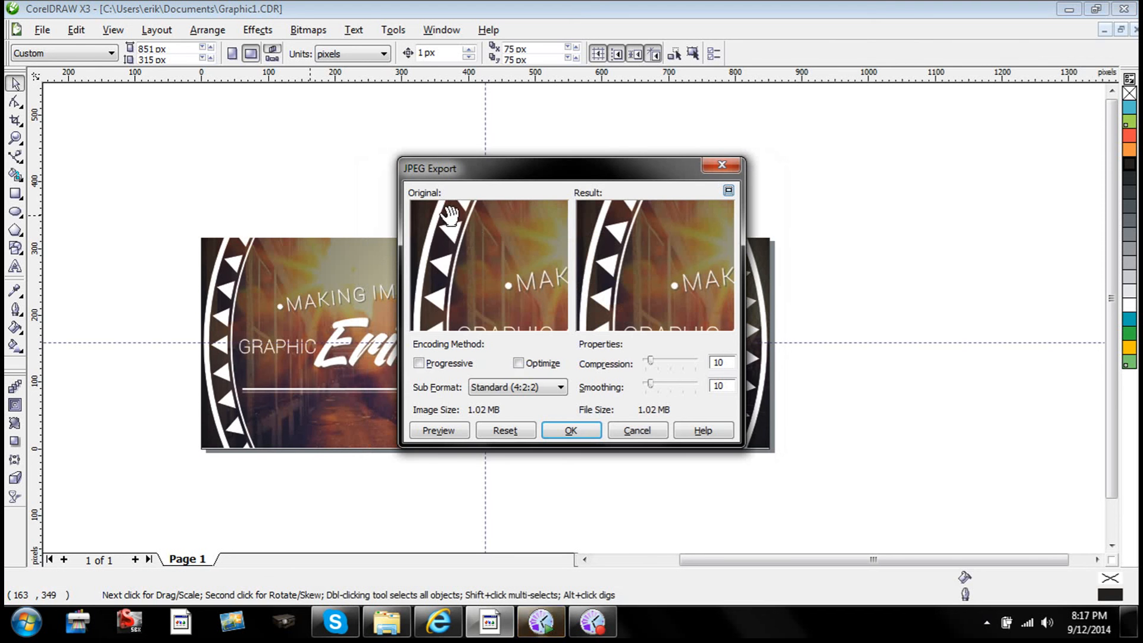
- Pan and zoom out the original image in the JPEG preview, and finish the export with compression and smoothing at 10
{"action": "left_click_drag", "start_coordinate": [449, 216], "coordinate": [525, 277]}
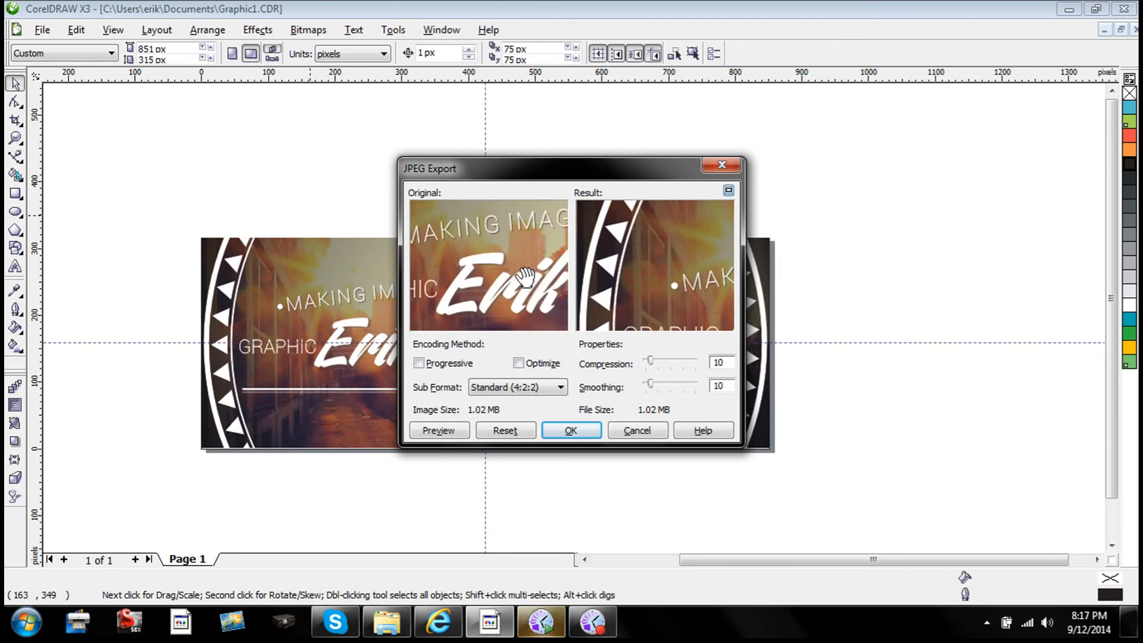
{"action": "right_click", "coordinate": [524, 277]}
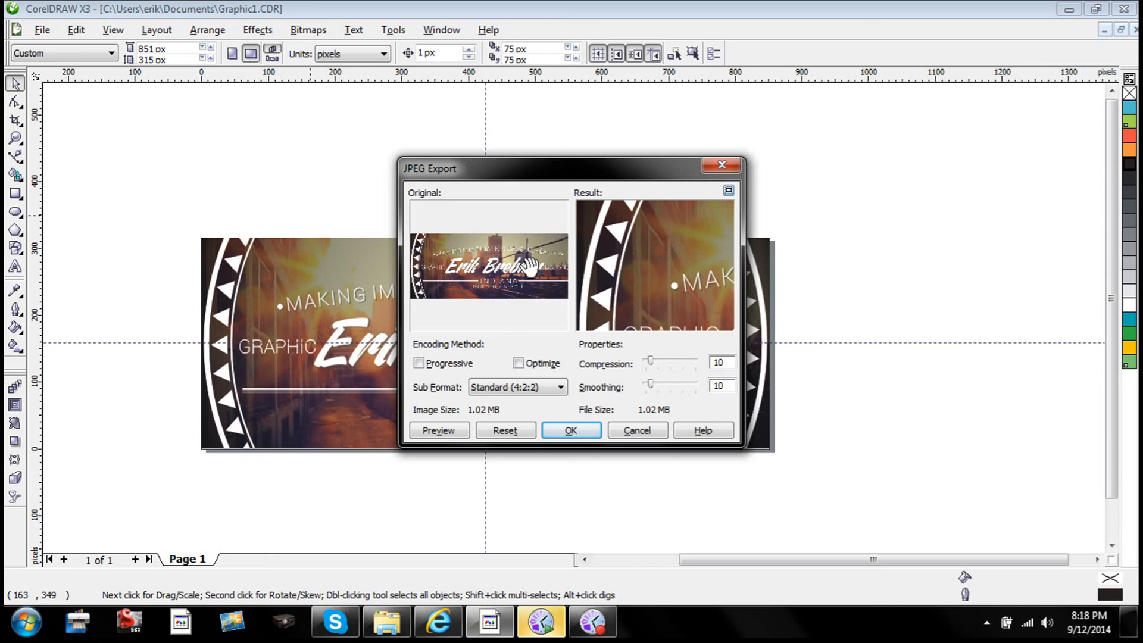
{"action": "left_click", "coordinate": [568, 432]}
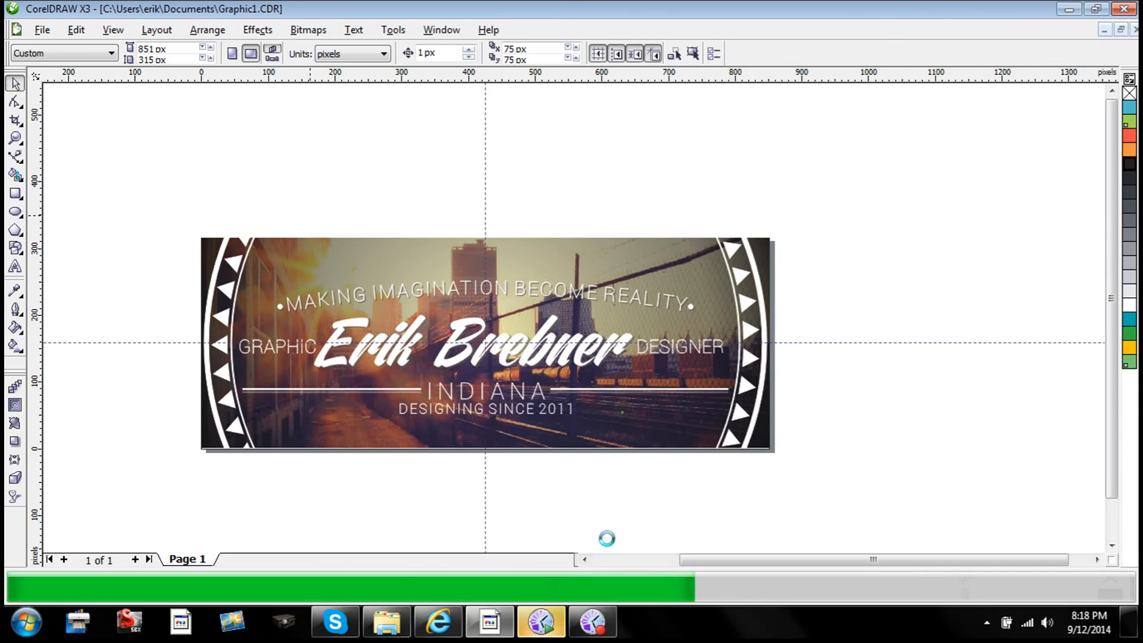
- Switch to Windows Explorer and move the Backup_of_Graphic1 file from the Documents library to the Recycle Bin
{"action": "left_click", "coordinate": [397, 622]}
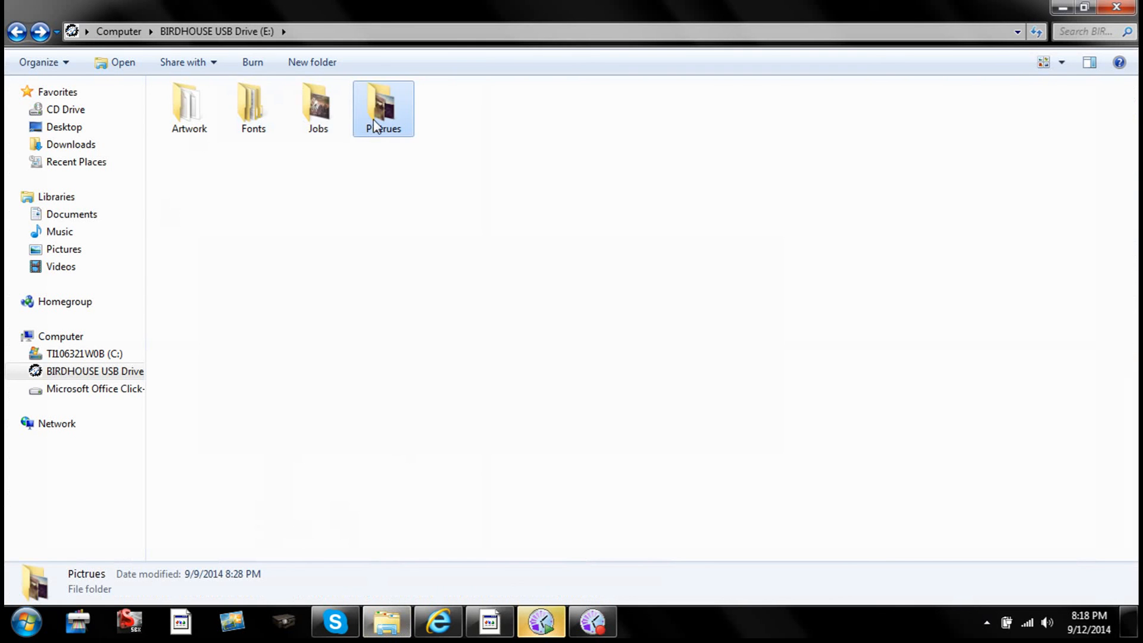
{"action": "double_click", "coordinate": [374, 120]}
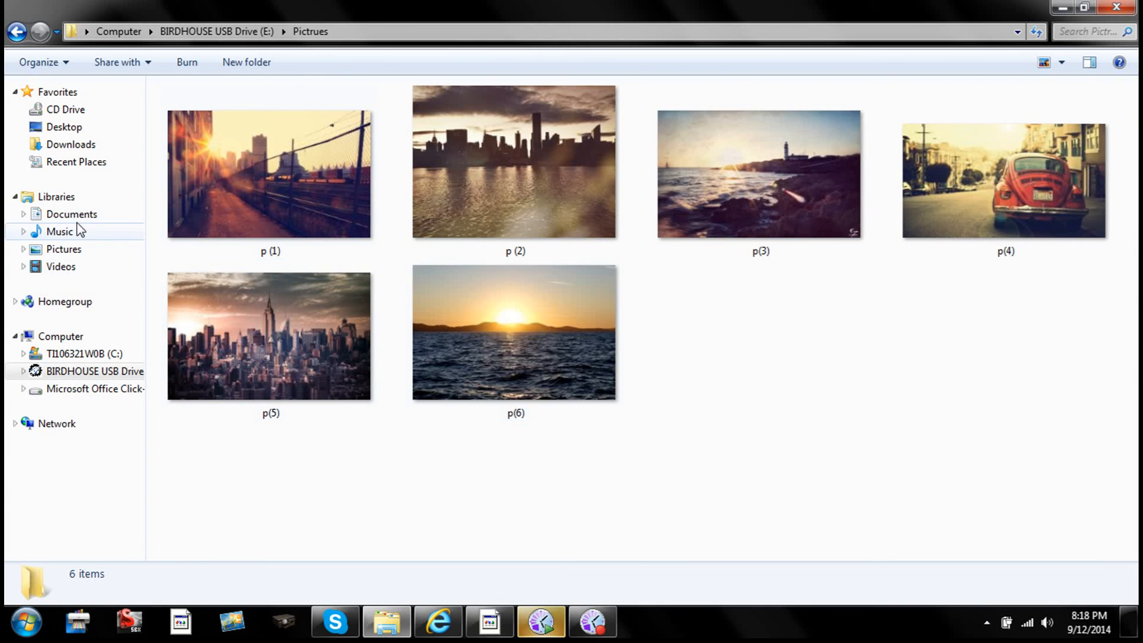
{"action": "left_click", "coordinate": [80, 251]}
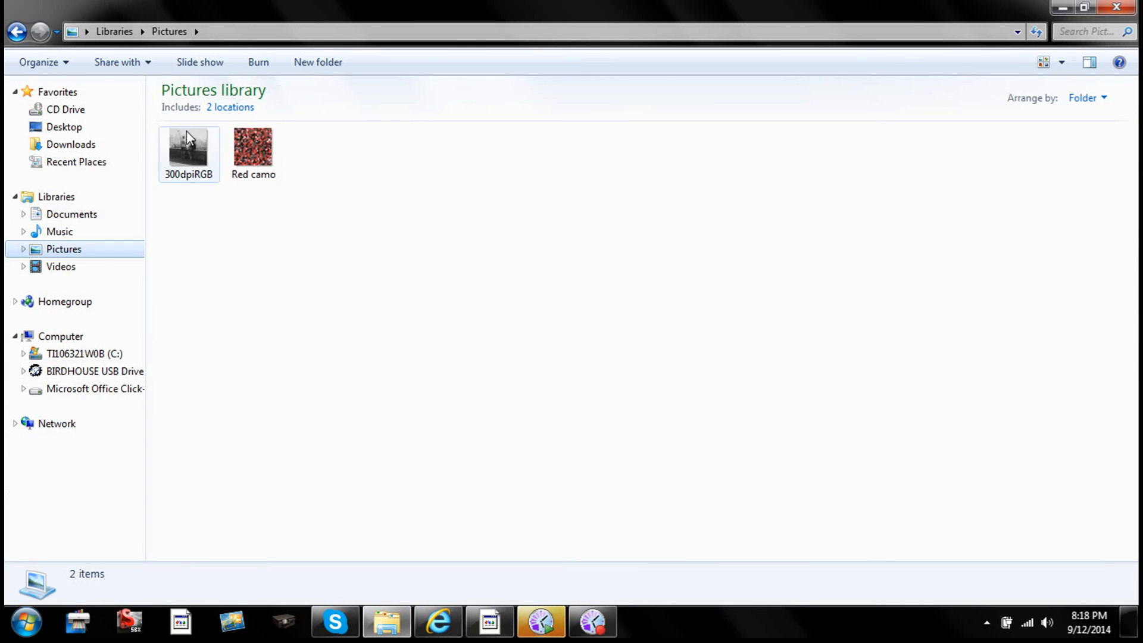
{"action": "left_click", "coordinate": [70, 216]}
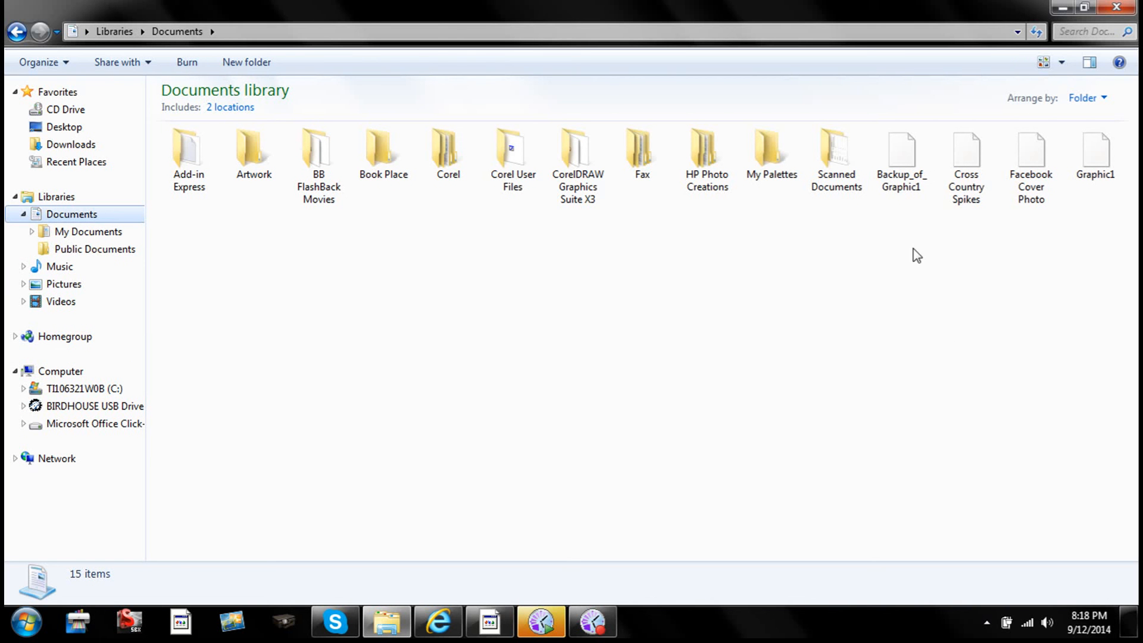
{"action": "left_click", "coordinate": [900, 186]}
{"action": "key", "text": "Delete"}
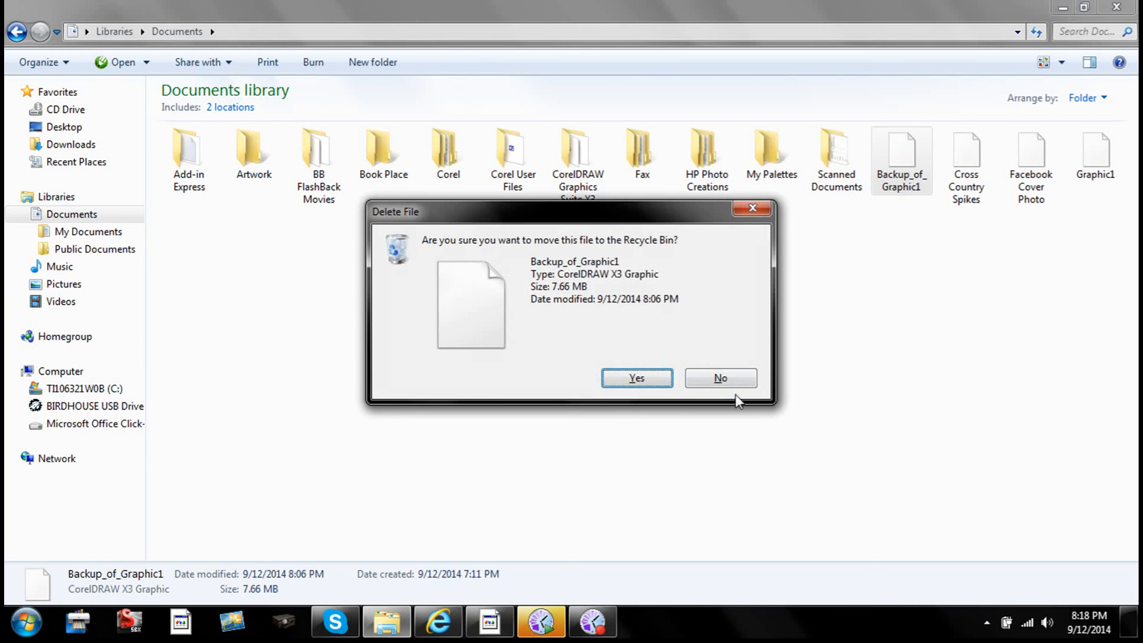
{"action": "left_click", "coordinate": [636, 379]}
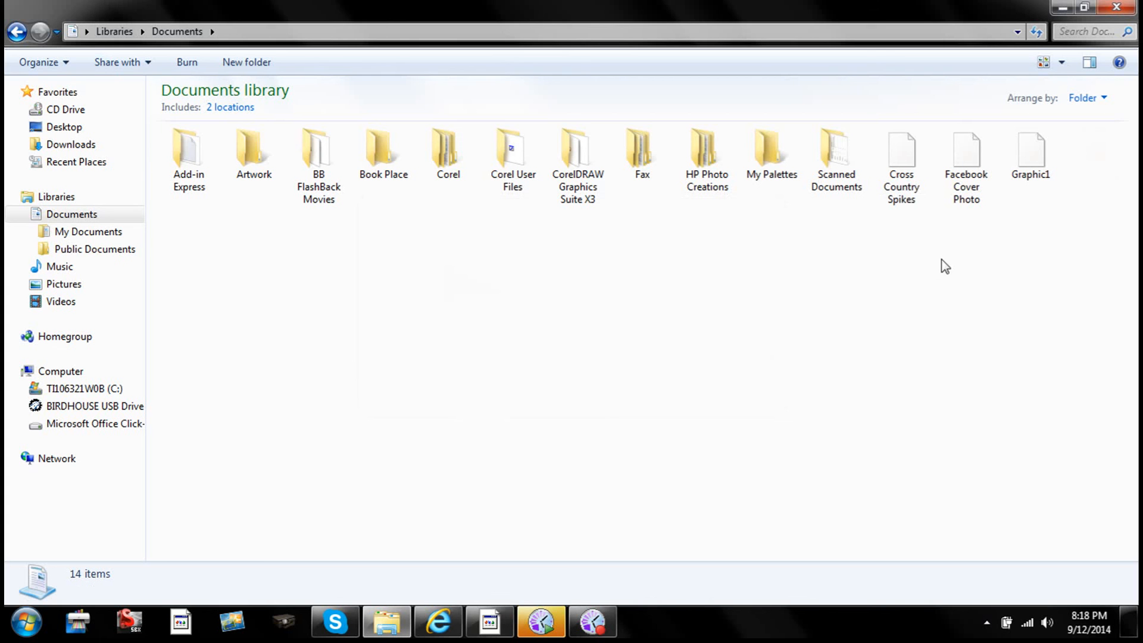
- Look through the library, Downloads and Desktop folders for the export, and open Facebook Photo from the USB drive's Jobs folder
{"action": "left_click", "coordinate": [63, 203]}
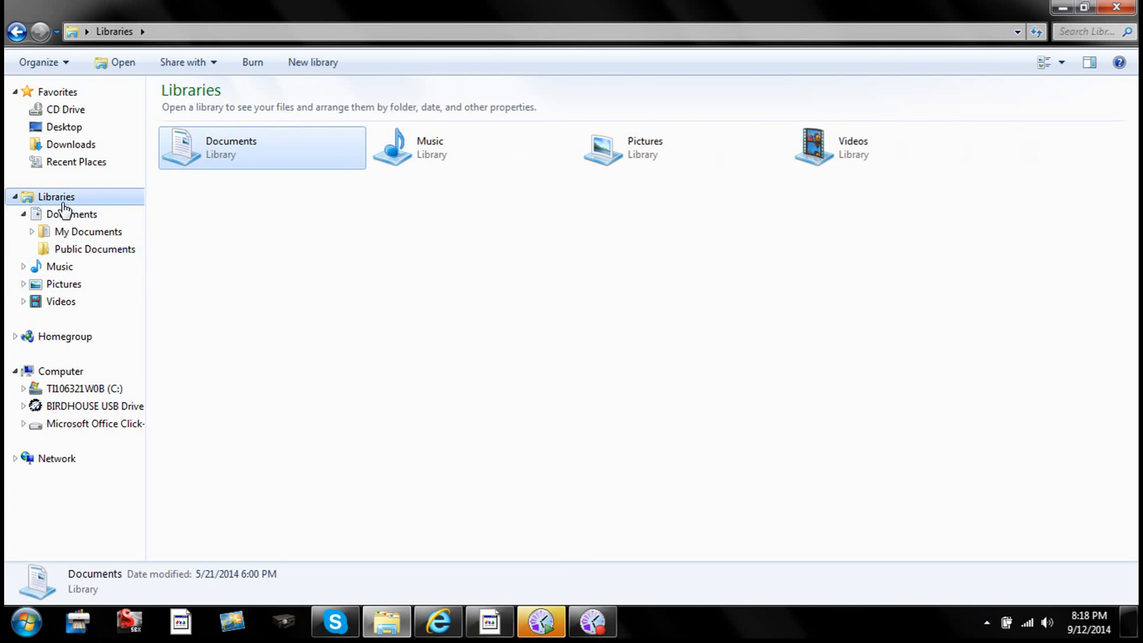
{"action": "left_click", "coordinate": [80, 286]}
{"action": "left_click", "coordinate": [75, 144]}
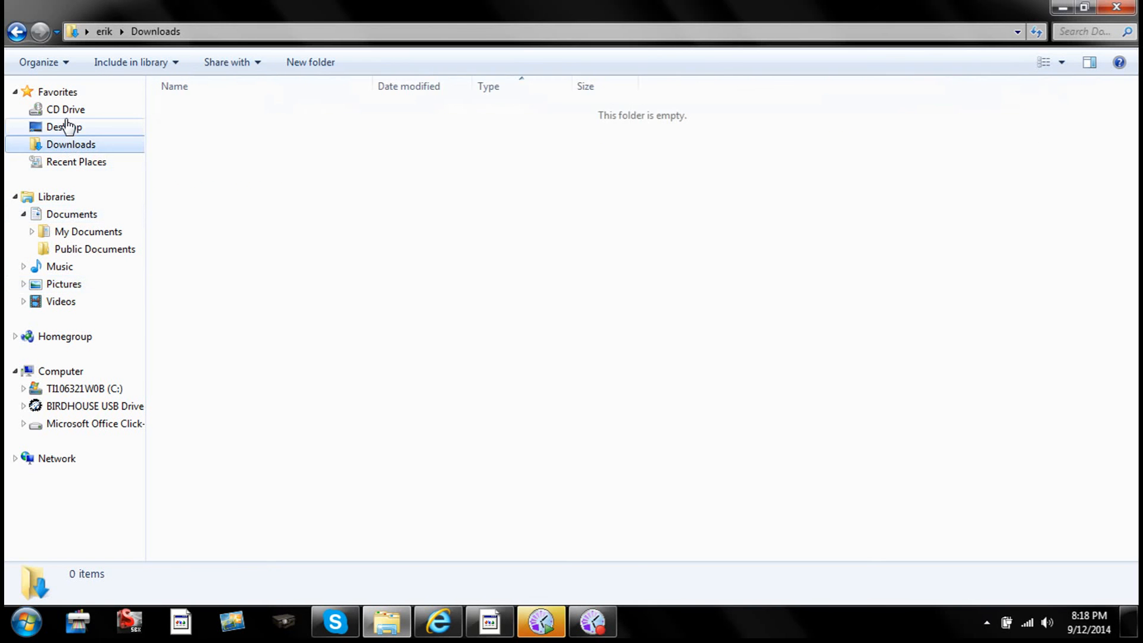
{"action": "left_click", "coordinate": [67, 125]}
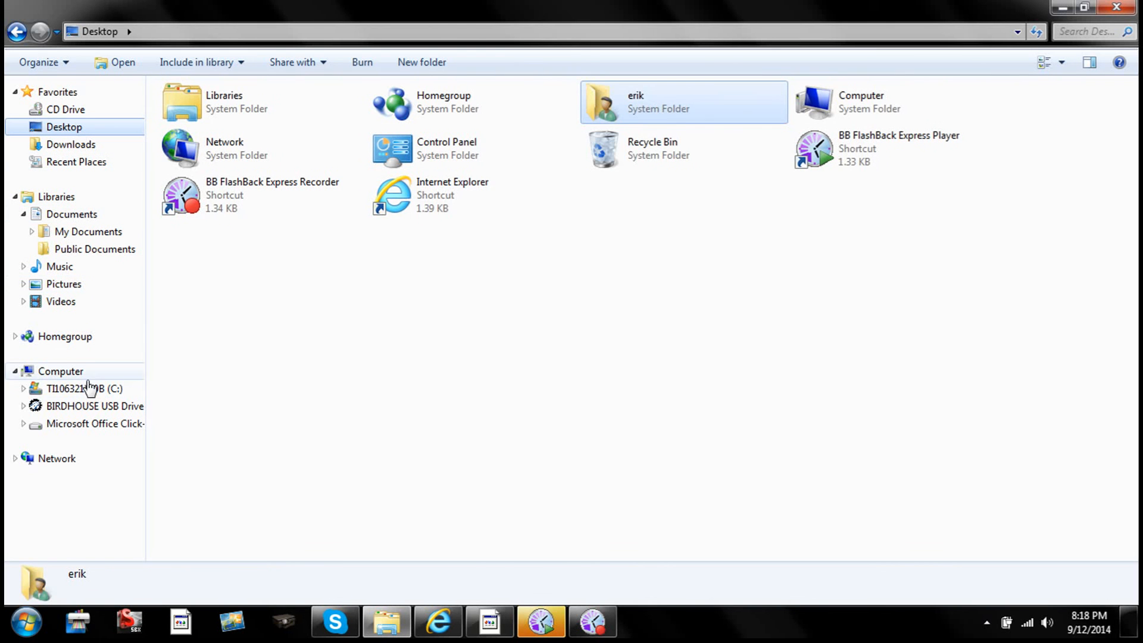
{"action": "left_click", "coordinate": [71, 290]}
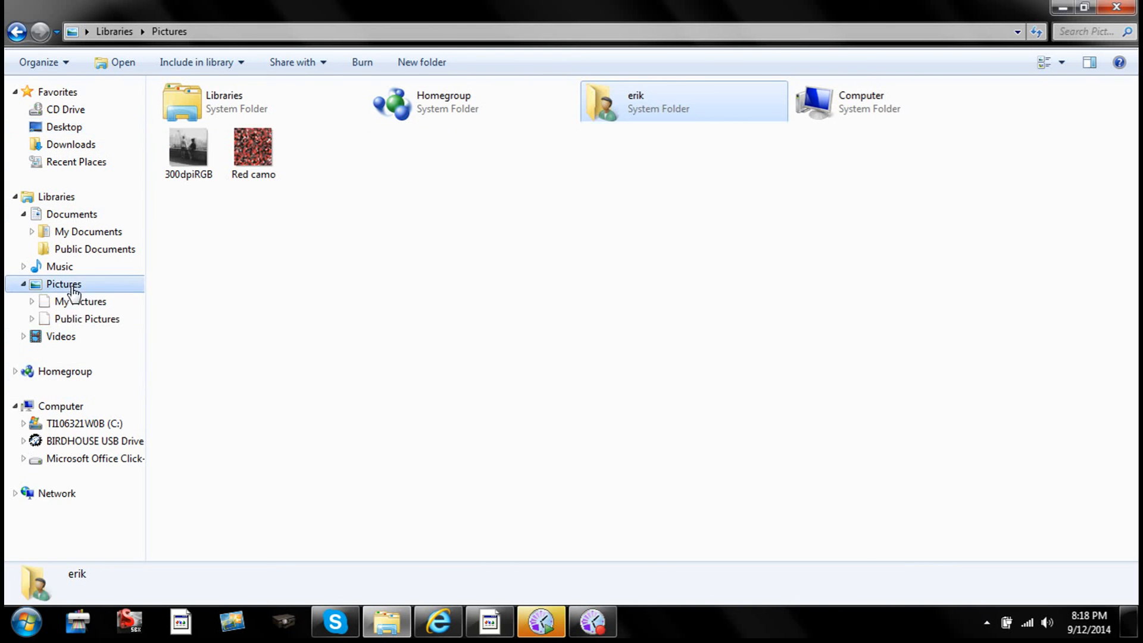
{"action": "left_click", "coordinate": [72, 336]}
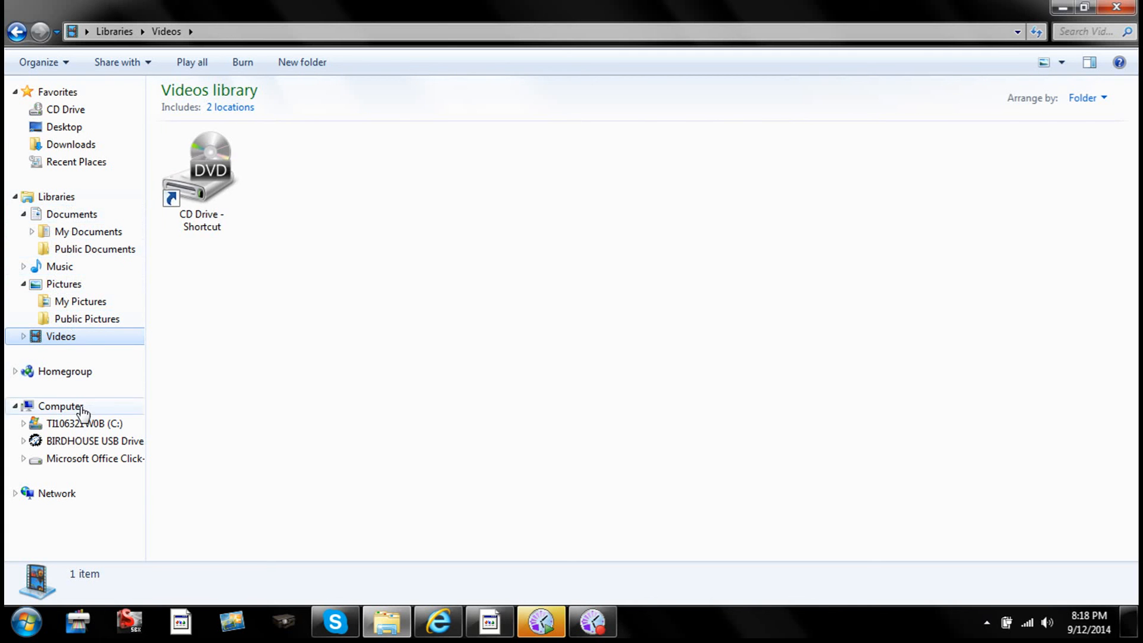
{"action": "left_click", "coordinate": [88, 444]}
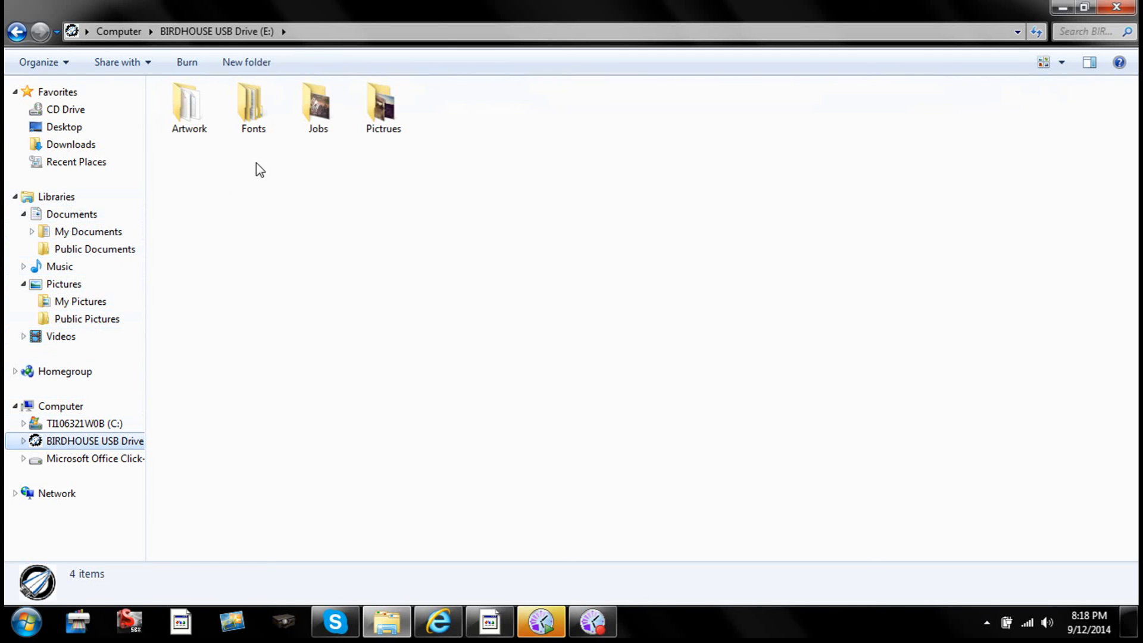
{"action": "double_click", "coordinate": [318, 124]}
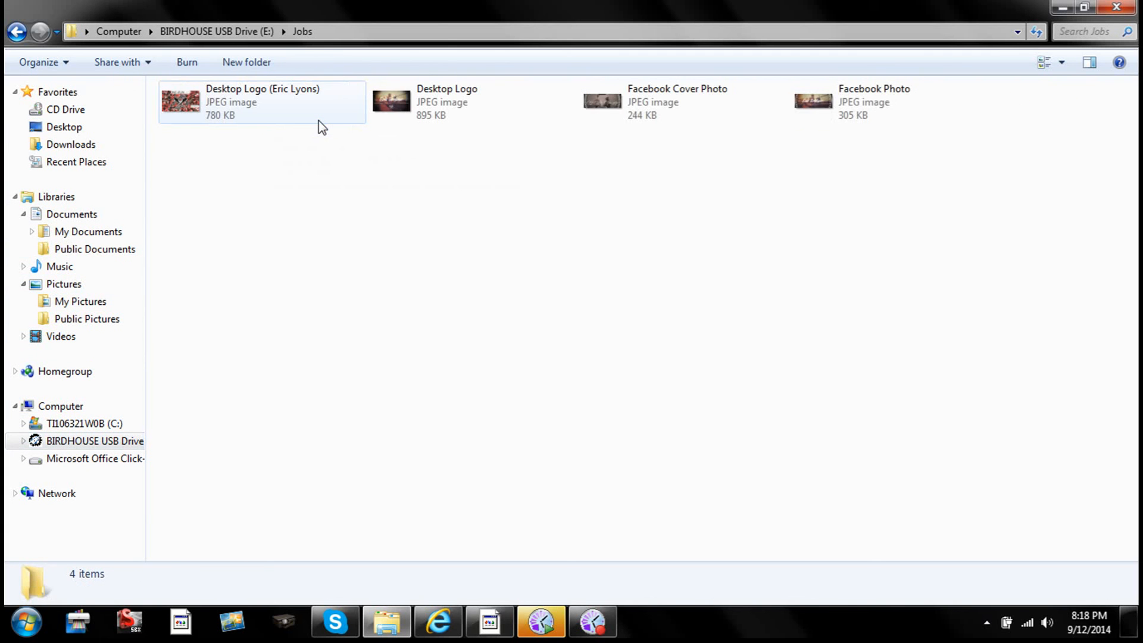
{"action": "left_click", "coordinate": [843, 102]}
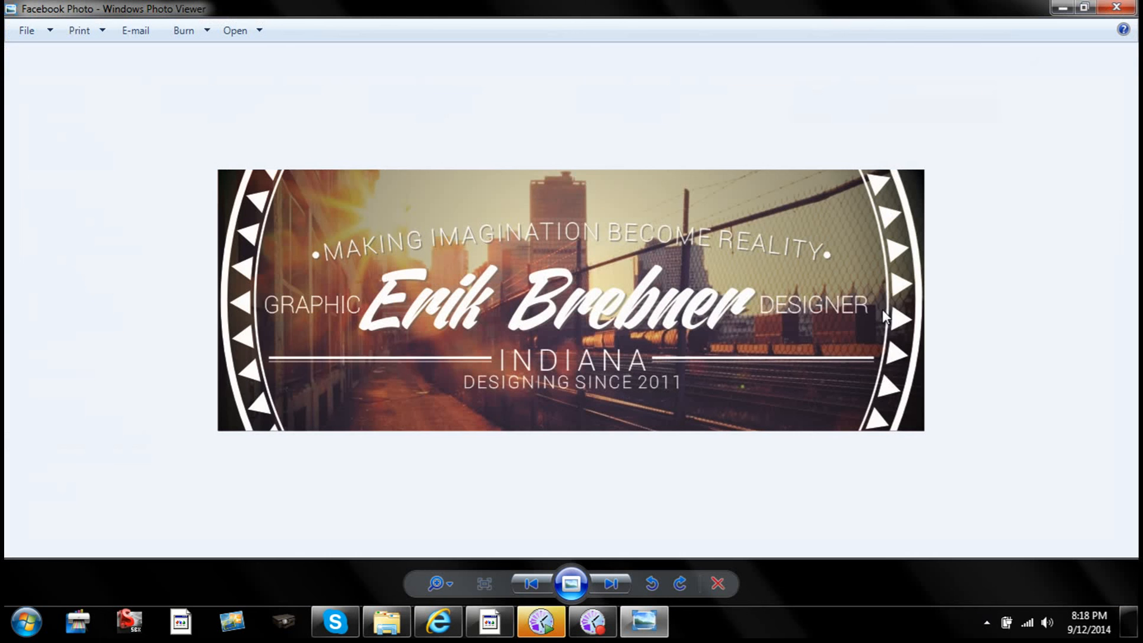
- Examine the exported banner's overall look and lettering at different magnifications, and close the photo viewer
{"action": "scroll", "coordinate": [570, 301], "scroll_direction": "up", "scroll_amount": 10}
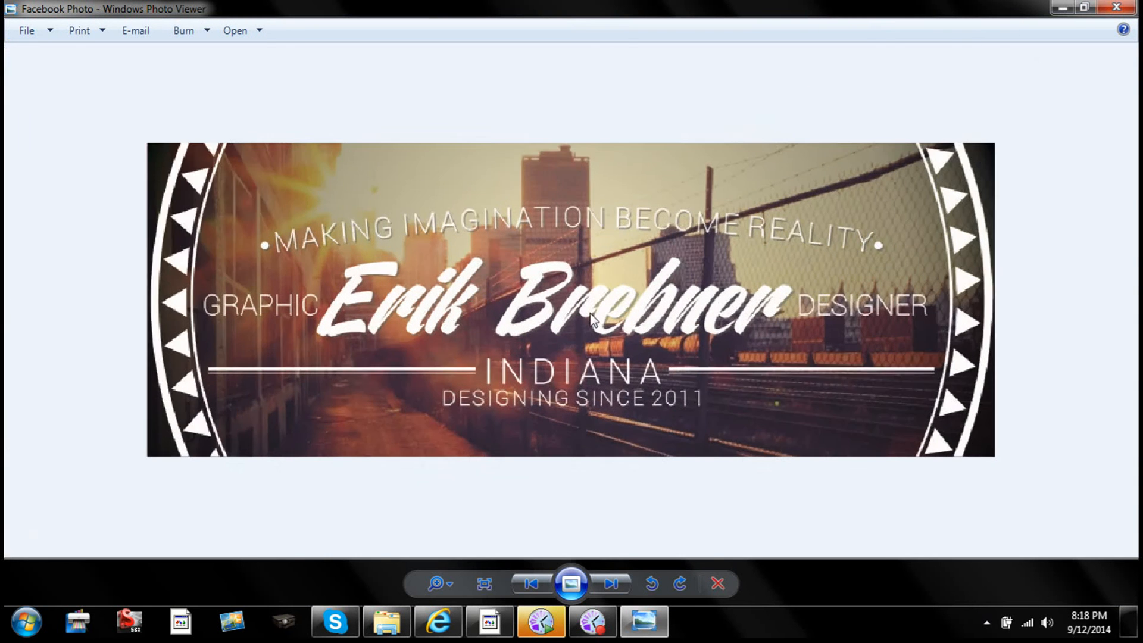
{"action": "scroll", "coordinate": [570, 301], "scroll_direction": "down", "scroll_amount": 10}
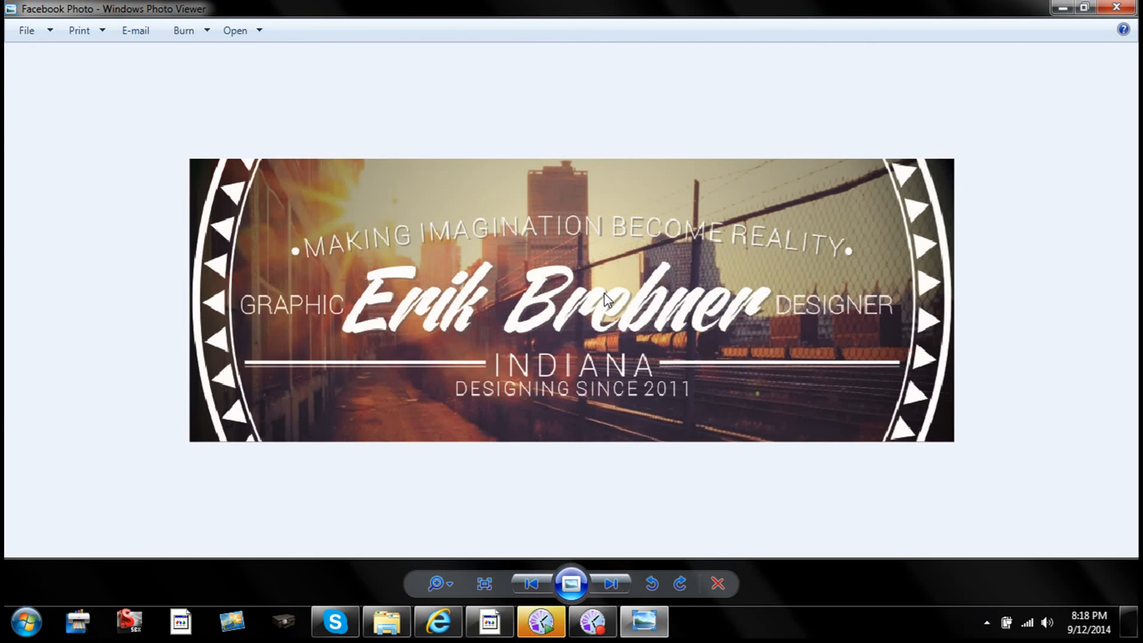
{"action": "scroll", "coordinate": [543, 318], "scroll_direction": "up", "scroll_amount": 1}
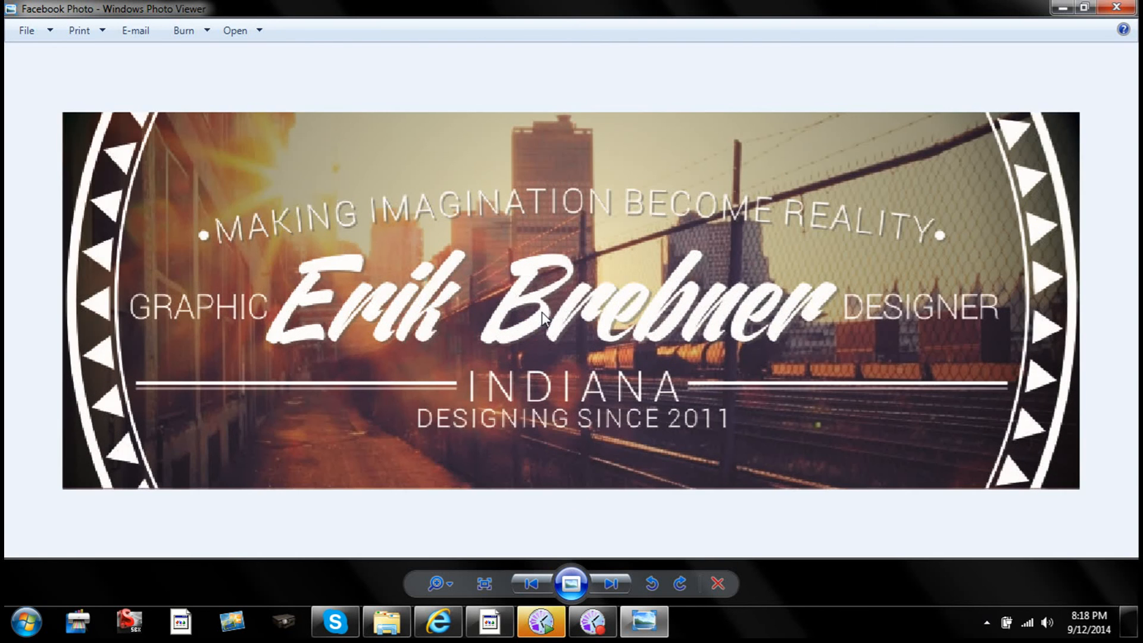
{"action": "scroll", "coordinate": [552, 326], "scroll_direction": "up", "scroll_amount": 8}
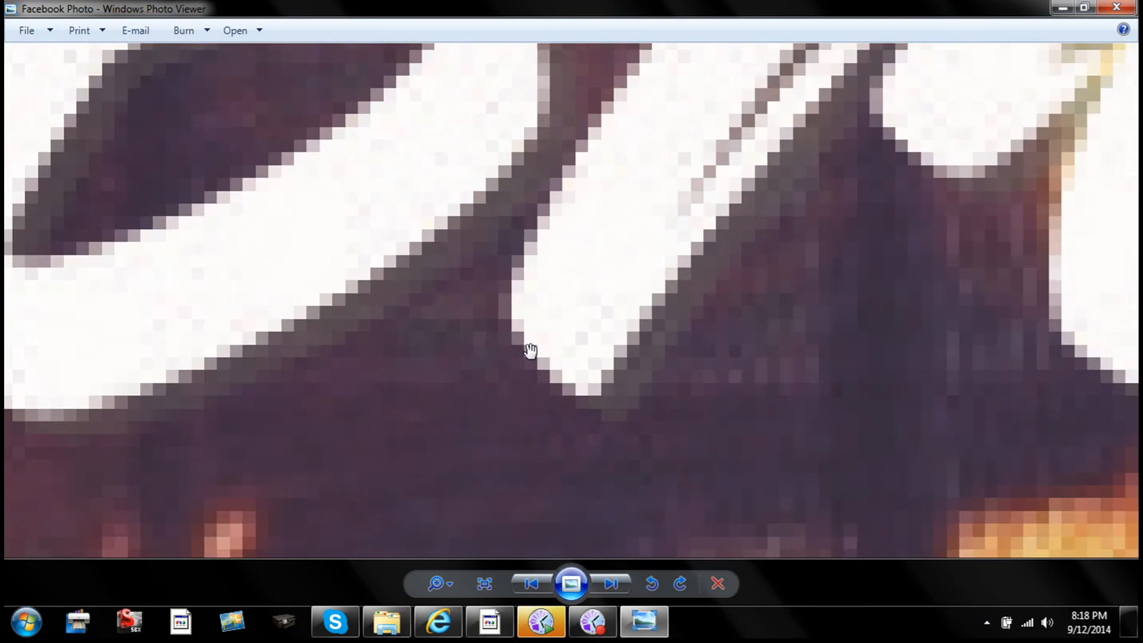
{"action": "scroll", "coordinate": [530, 356], "scroll_direction": "down", "scroll_amount": 9}
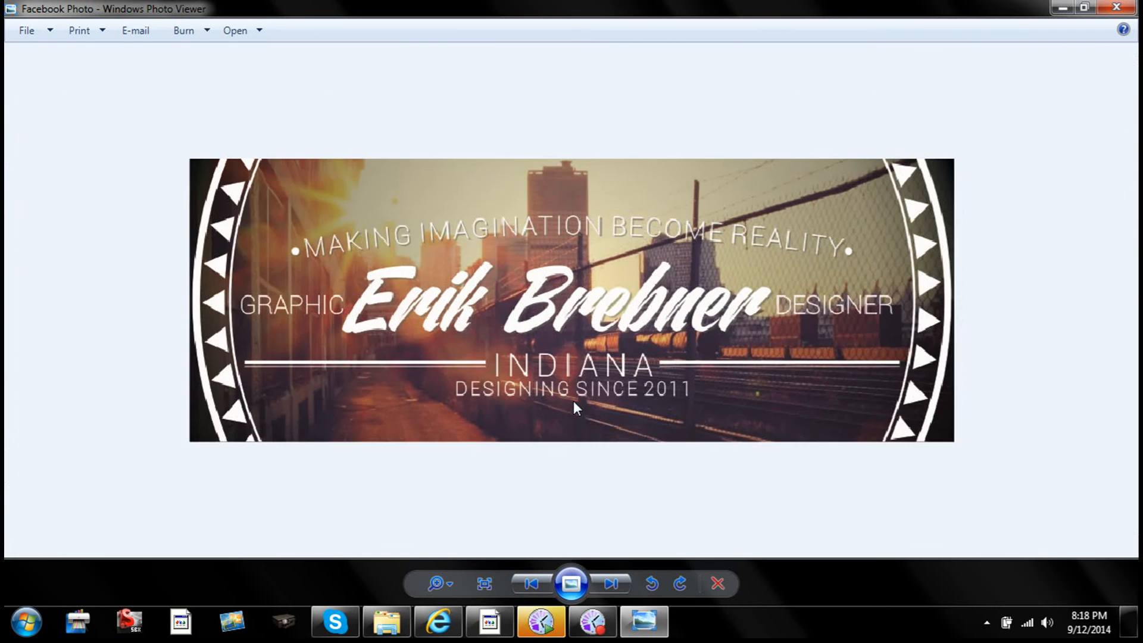
{"action": "scroll", "coordinate": [566, 400], "scroll_direction": "up", "scroll_amount": 1}
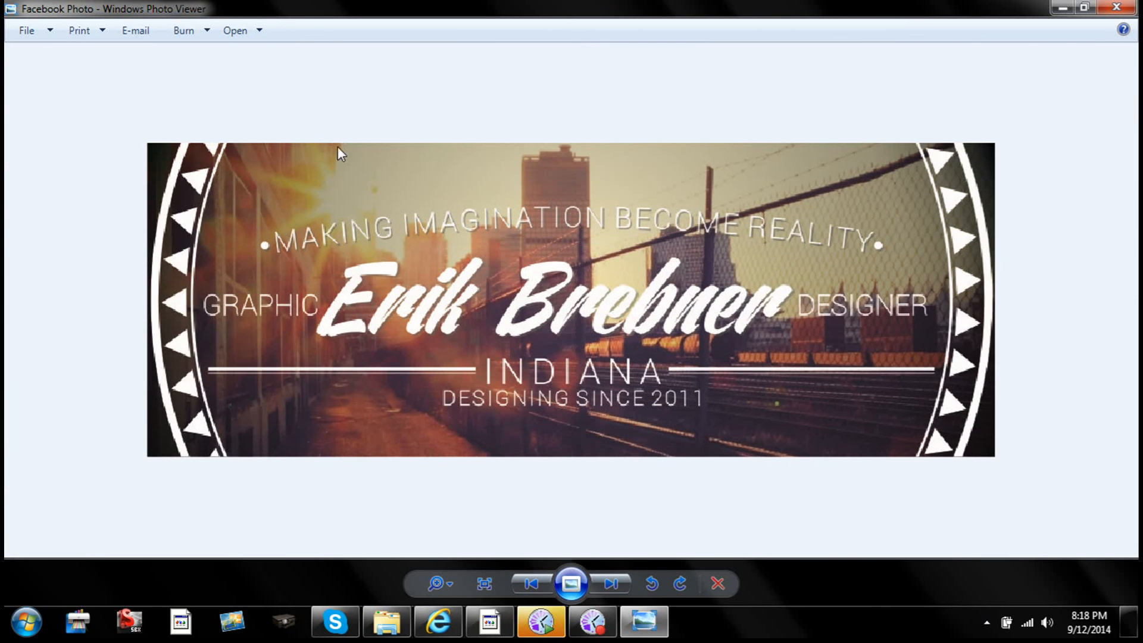
{"action": "left_click", "coordinate": [1116, 8]}
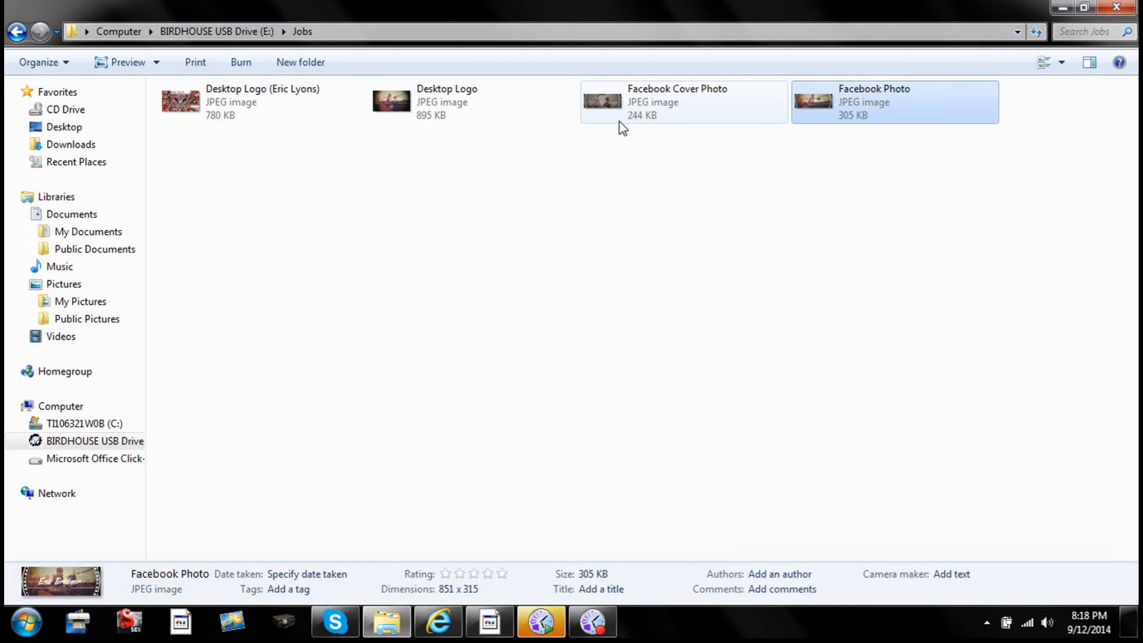
- Minimize the Jobs folder window and the CorelDRAW window to get back to the screen recording software
{"action": "left_click", "coordinate": [1059, 8]}
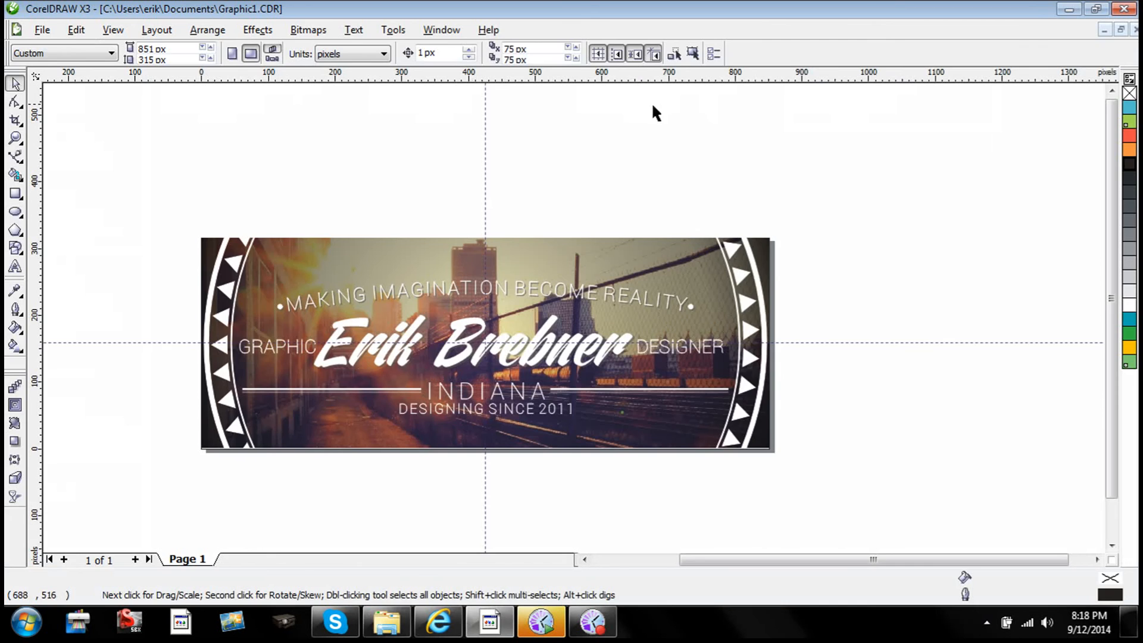
{"action": "left_click", "coordinate": [1072, 8]}
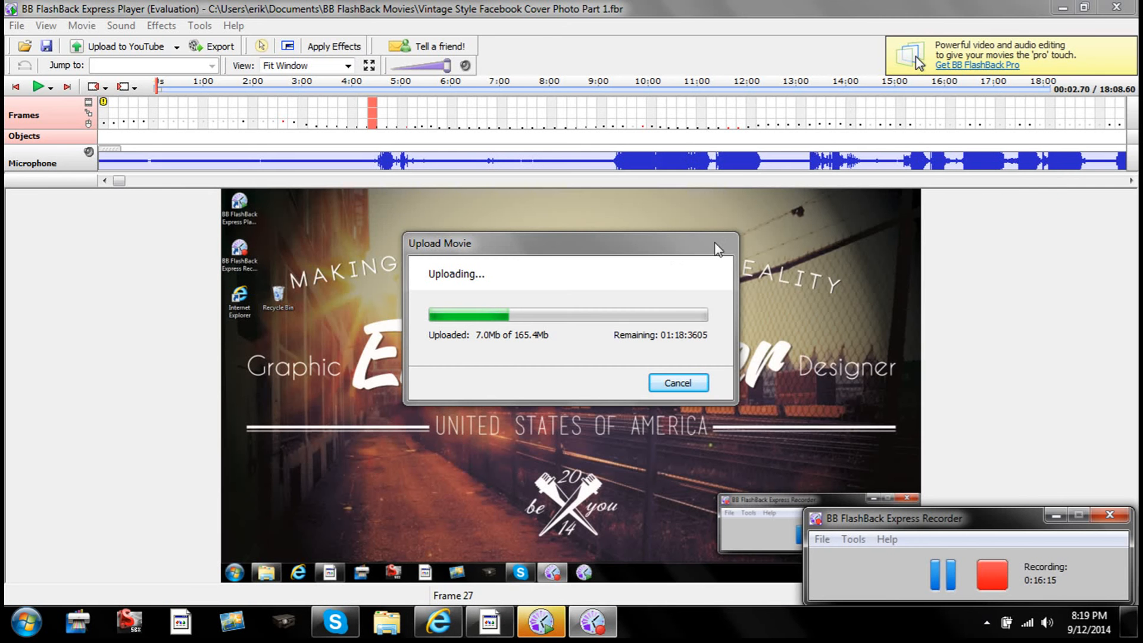
{"action": "left_click", "coordinate": [1064, 9]}
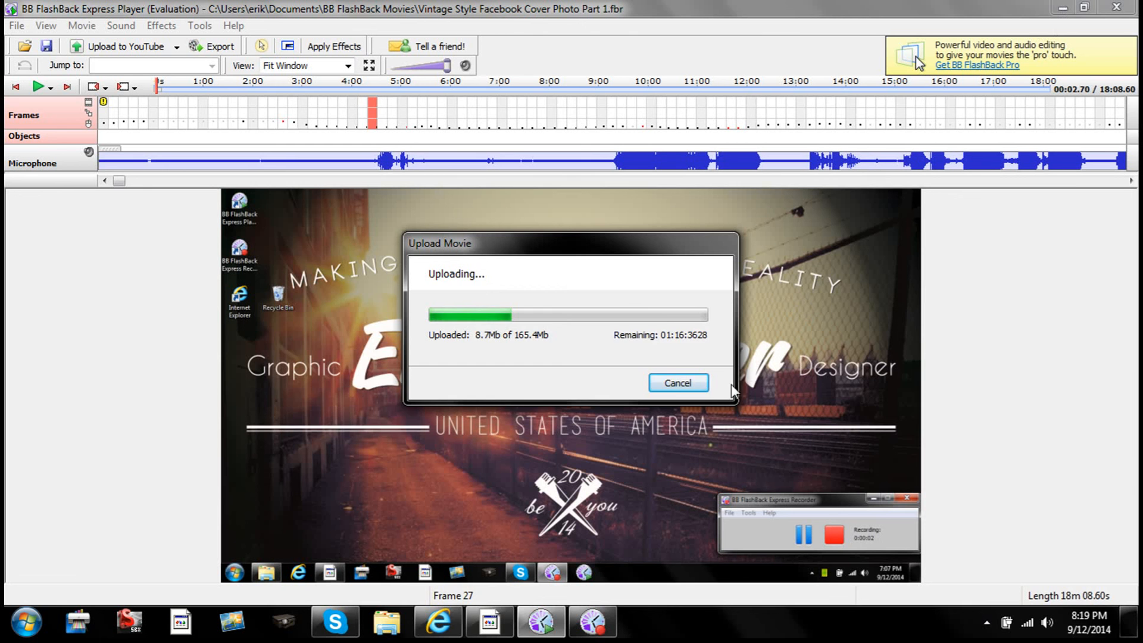
{"action": "left_click_drag", "start_coordinate": [601, 251], "coordinate": [455, 259]}
{"action": "left_click_drag", "start_coordinate": [551, 262], "coordinate": [658, 260]}
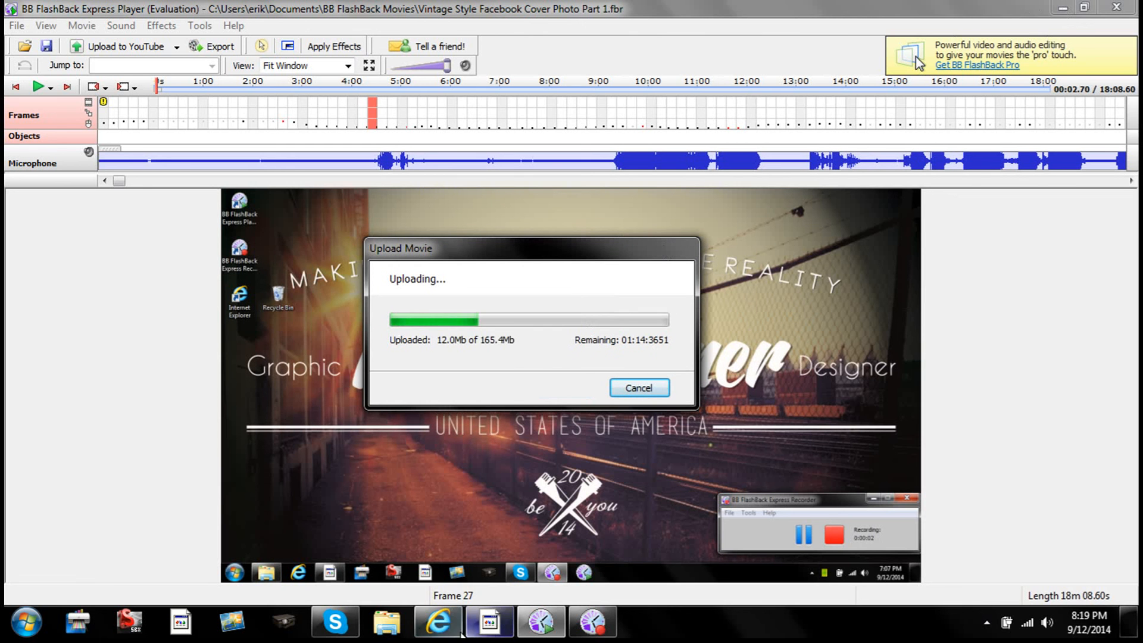
- Switch to Internet Explorer, load facebook.com in a new tab and detach that tab into its own window
{"action": "left_click", "coordinate": [438, 622]}
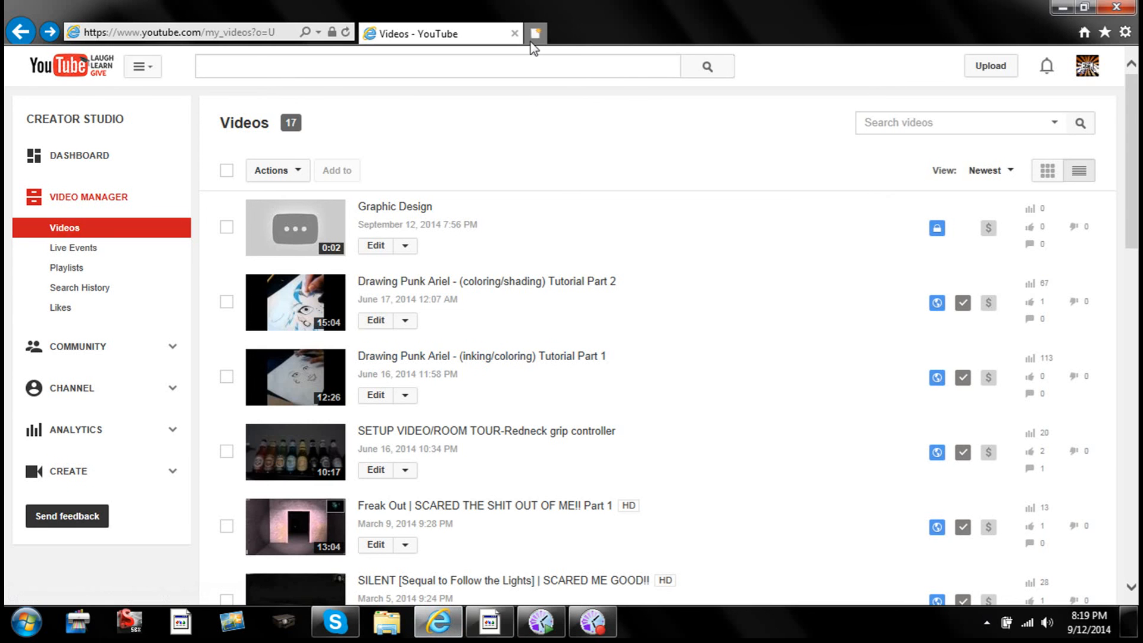
{"action": "left_click", "coordinate": [535, 35]}
{"action": "type", "text": "facebook.com/"}
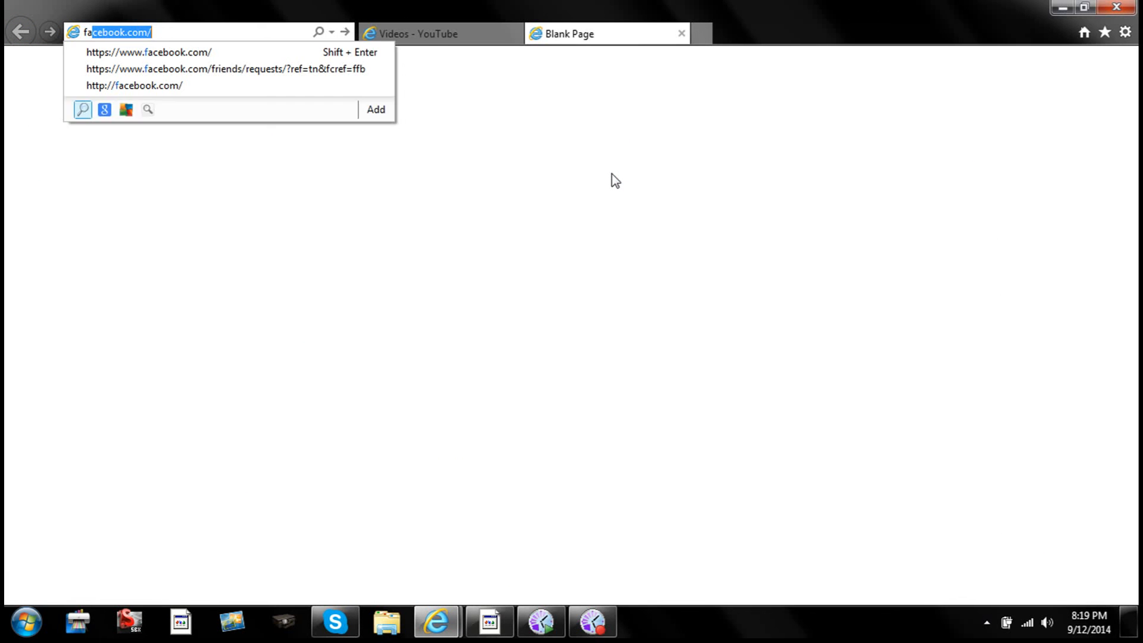
{"action": "key", "text": "Return"}
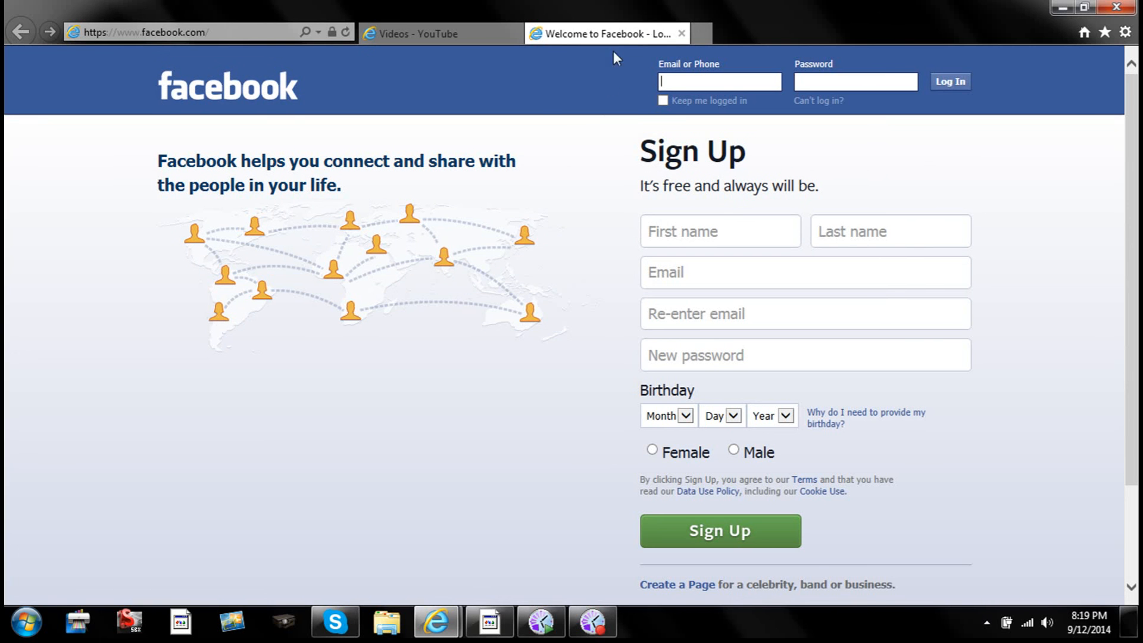
{"action": "left_click_drag", "start_coordinate": [614, 36], "coordinate": [650, 146]}
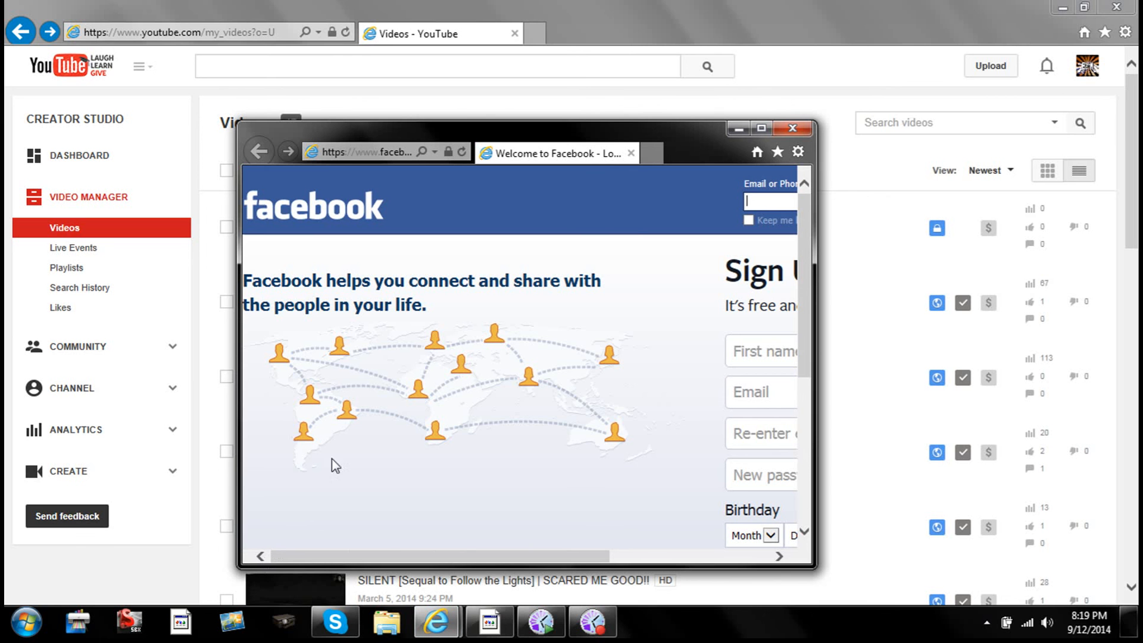
- Look over the Facebook login page down to its footer and back, and close its window
{"action": "scroll", "coordinate": [805, 322], "scroll_direction": "down", "scroll_amount": 2}
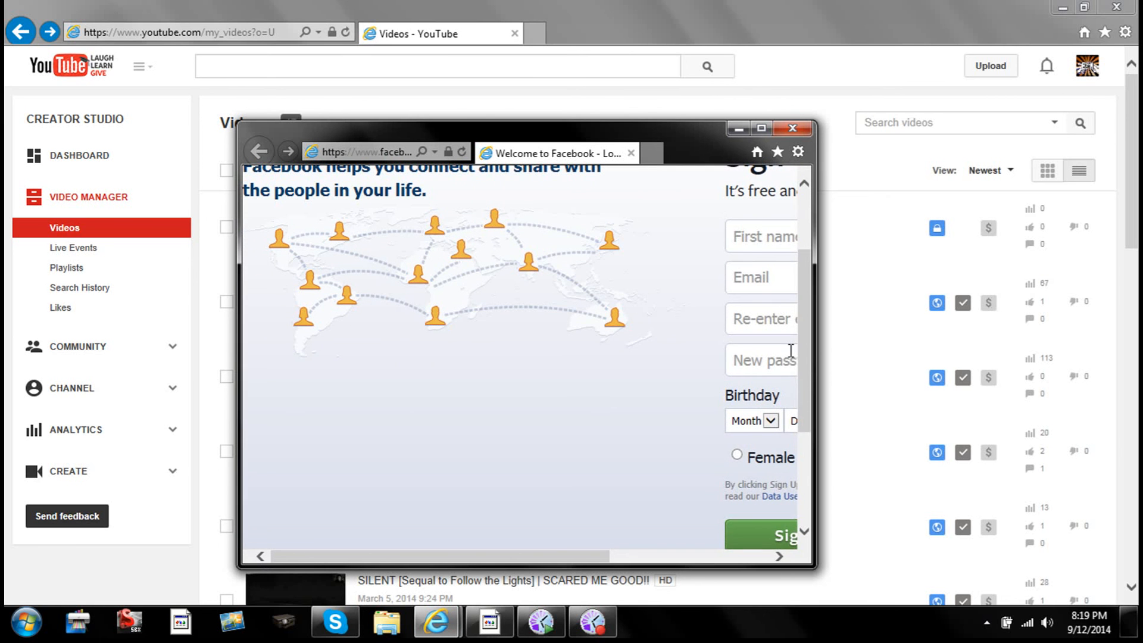
{"action": "scroll", "coordinate": [791, 350], "scroll_direction": "up", "scroll_amount": 2}
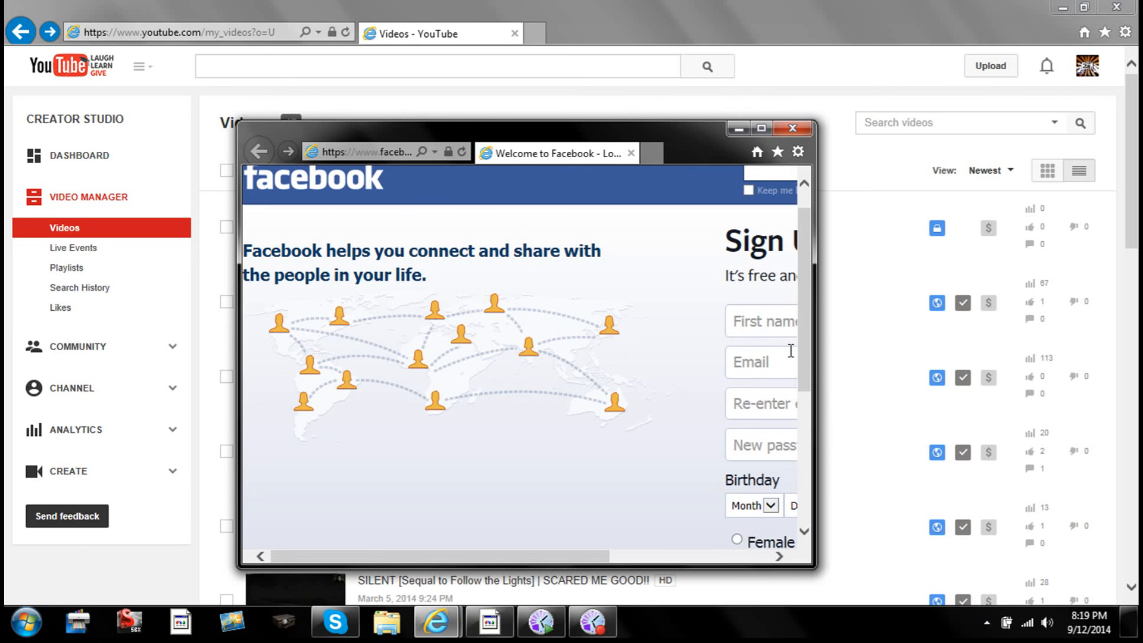
{"action": "scroll", "coordinate": [802, 540], "scroll_direction": "down", "scroll_amount": 5}
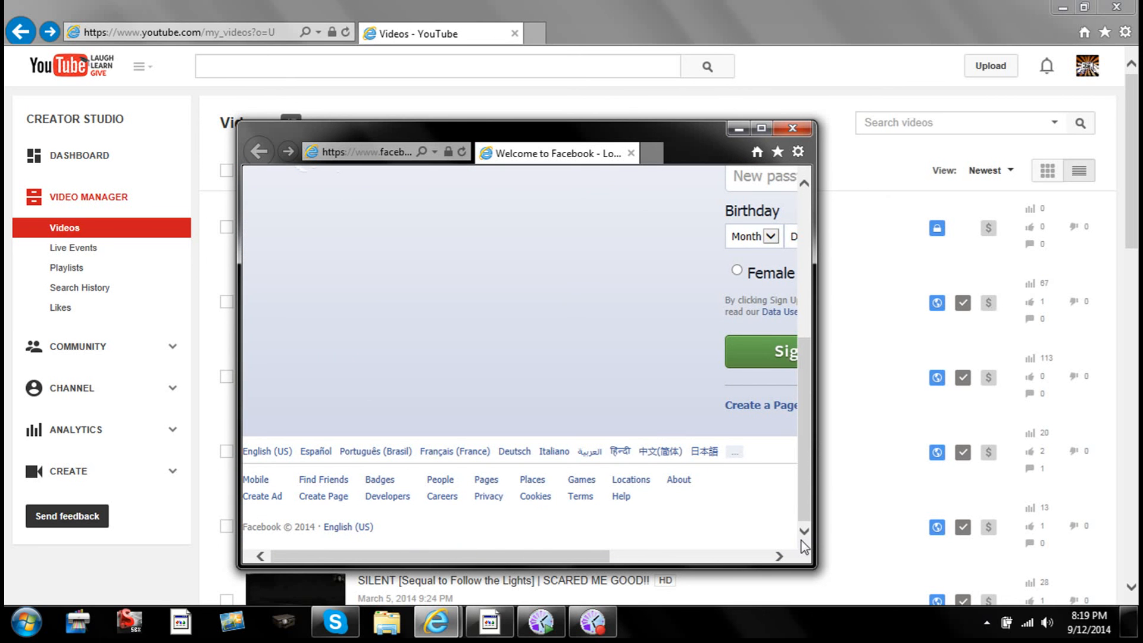
{"action": "left_click_drag", "start_coordinate": [802, 516], "coordinate": [802, 424]}
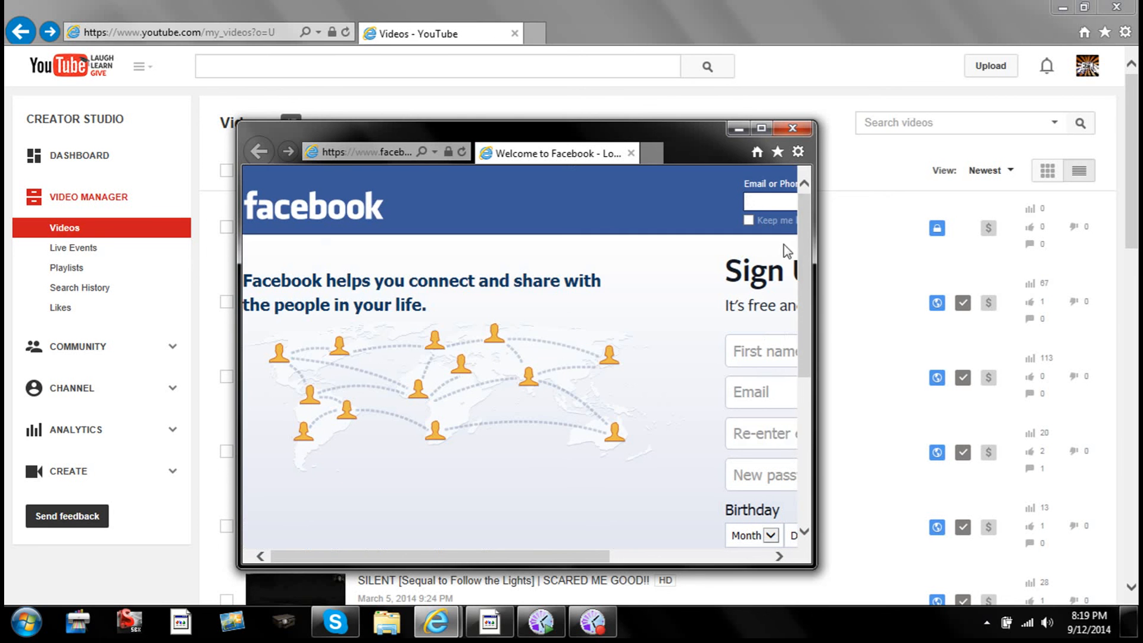
{"action": "left_click", "coordinate": [791, 129]}
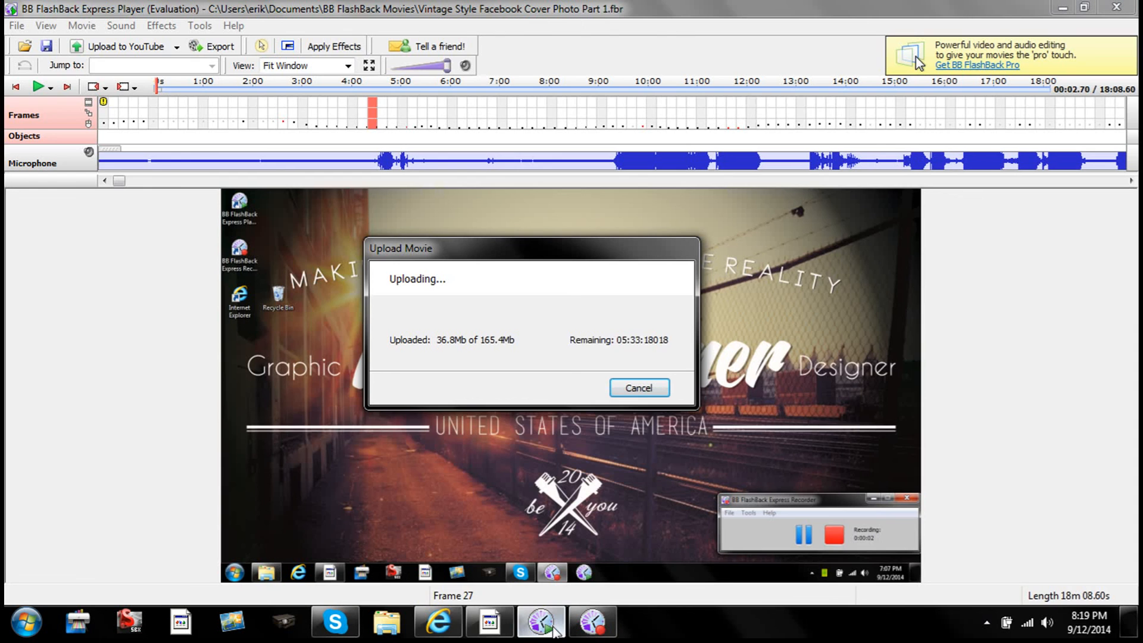
- Switch to CorelDRAW and delete the horizontal and vertical guidelines crossing the middle of the banner
{"action": "left_click", "coordinate": [541, 621]}
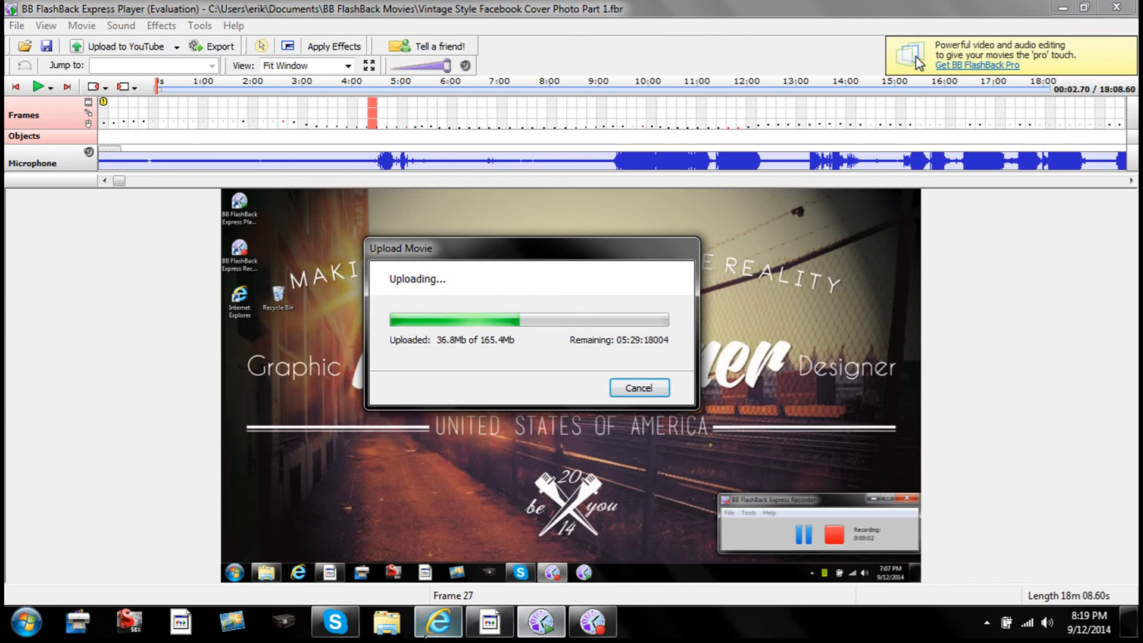
{"action": "left_click", "coordinate": [490, 621]}
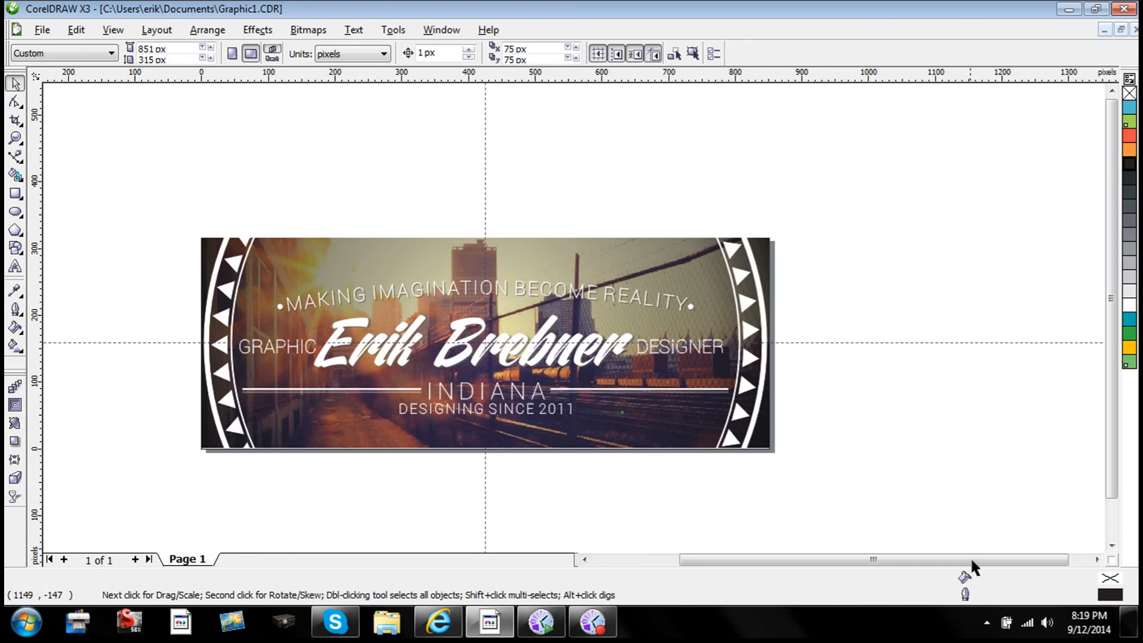
{"action": "scroll", "coordinate": [912, 546], "scroll_direction": "left", "scroll_amount": 3}
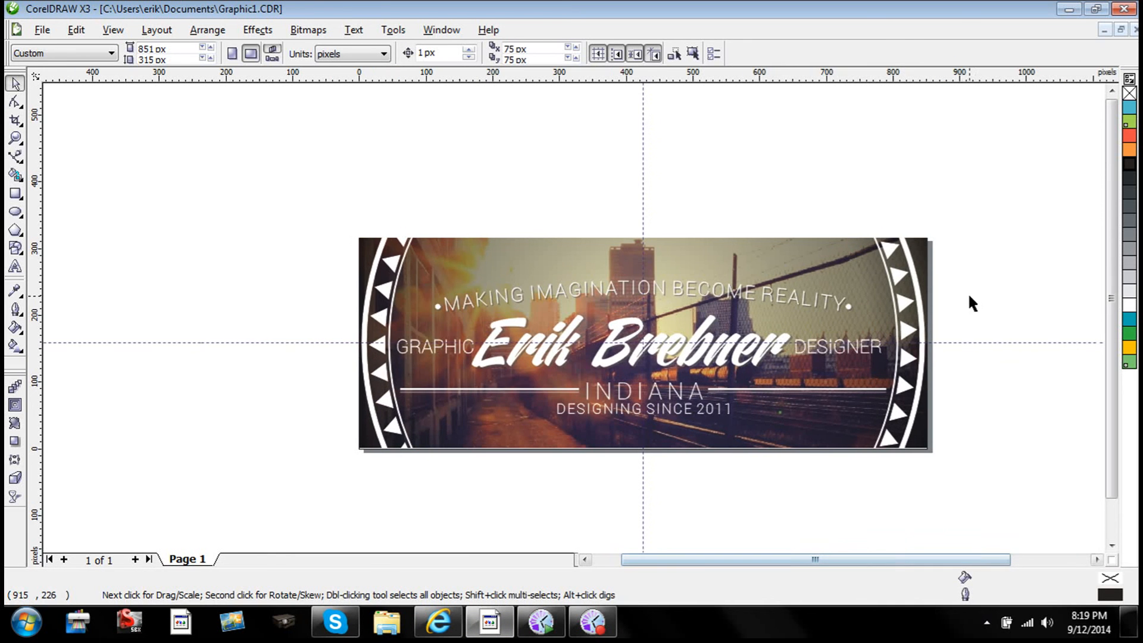
{"action": "left_click", "coordinate": [975, 343]}
{"action": "key", "text": "Delete"}
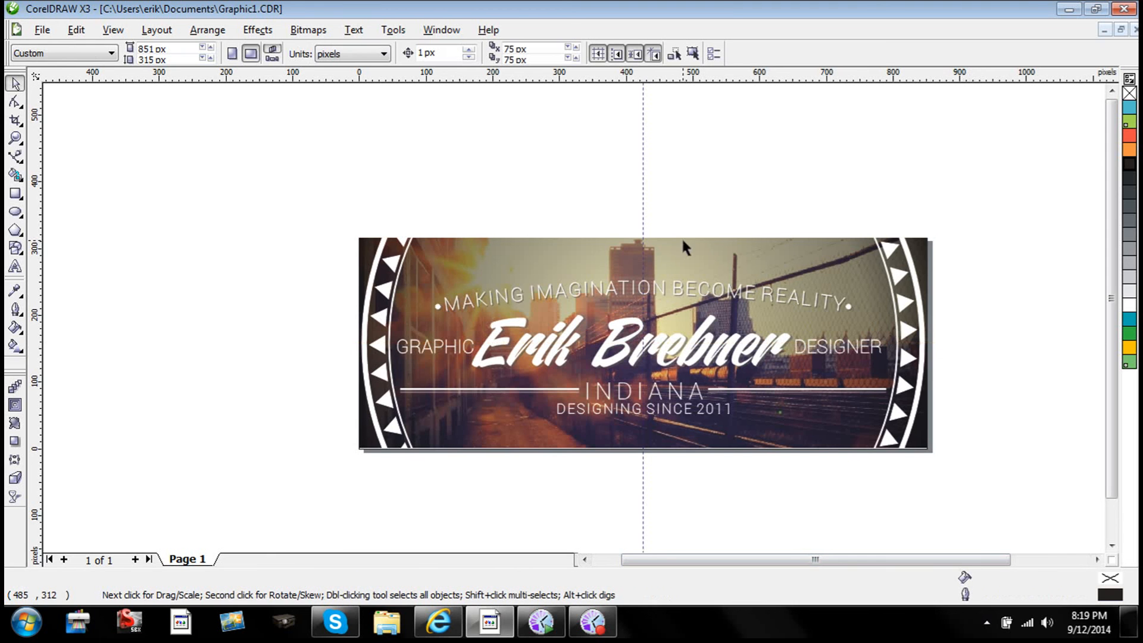
{"action": "left_click", "coordinate": [643, 205]}
{"action": "key", "text": "Delete"}
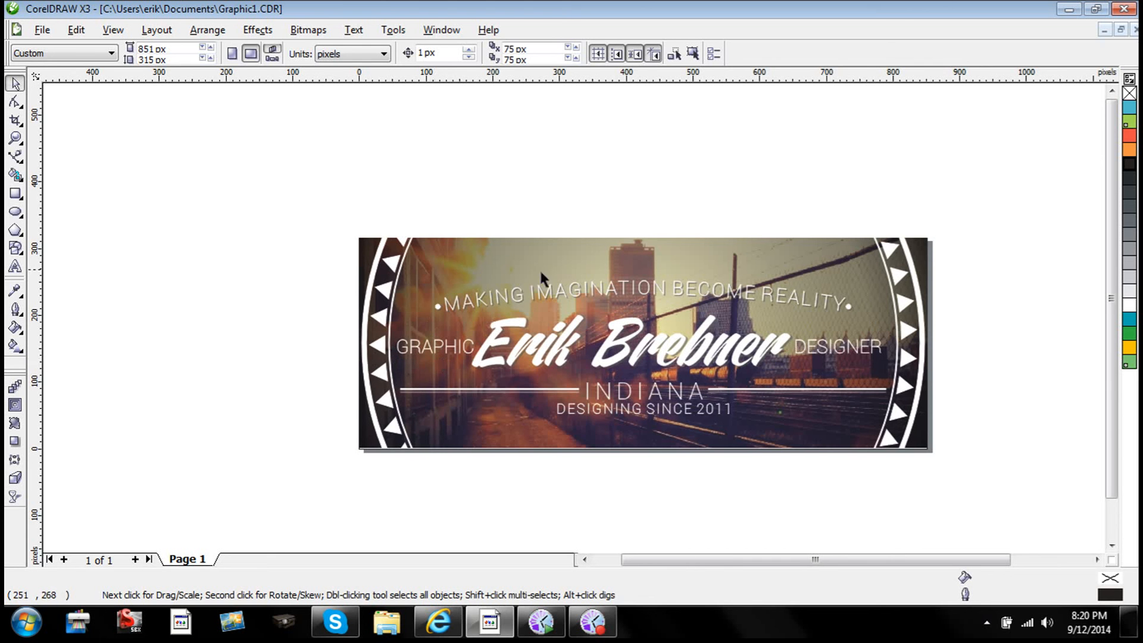
{"action": "scroll", "coordinate": [565, 304], "scroll_direction": "up", "scroll_amount": 1}
{"action": "scroll", "coordinate": [598, 330], "scroll_direction": "down", "scroll_amount": 1}
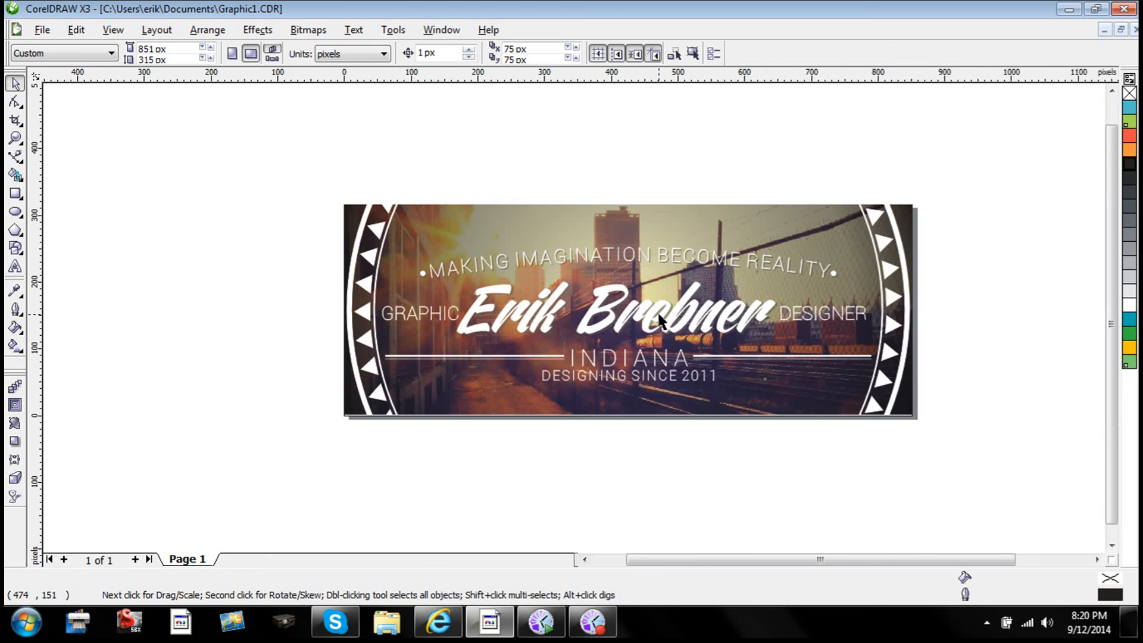